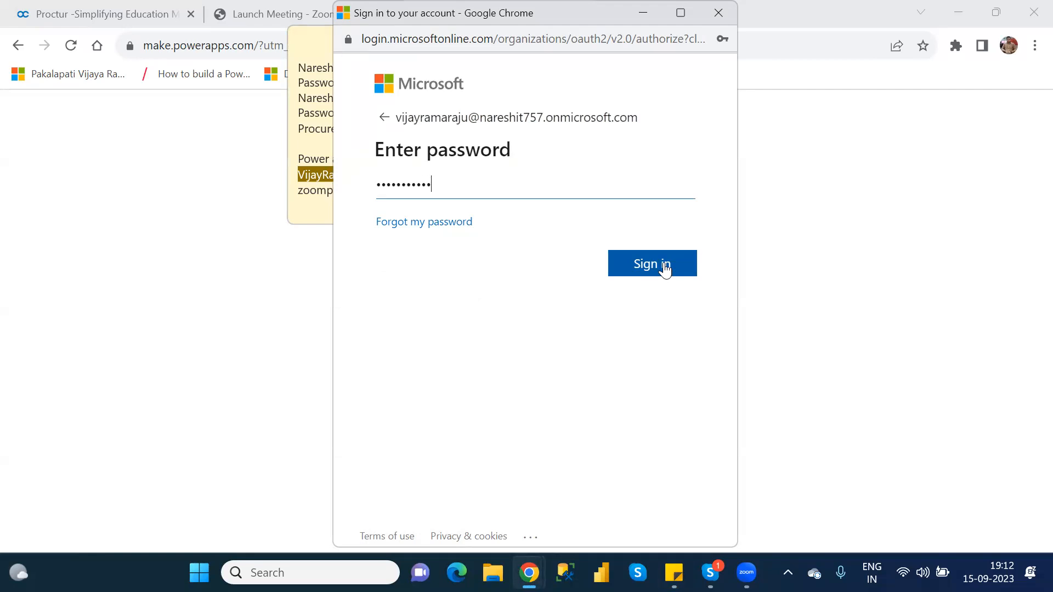
Submit the password to finish signing in, then return to Chrome, which shows a disconnect error.
left_click(665, 266)
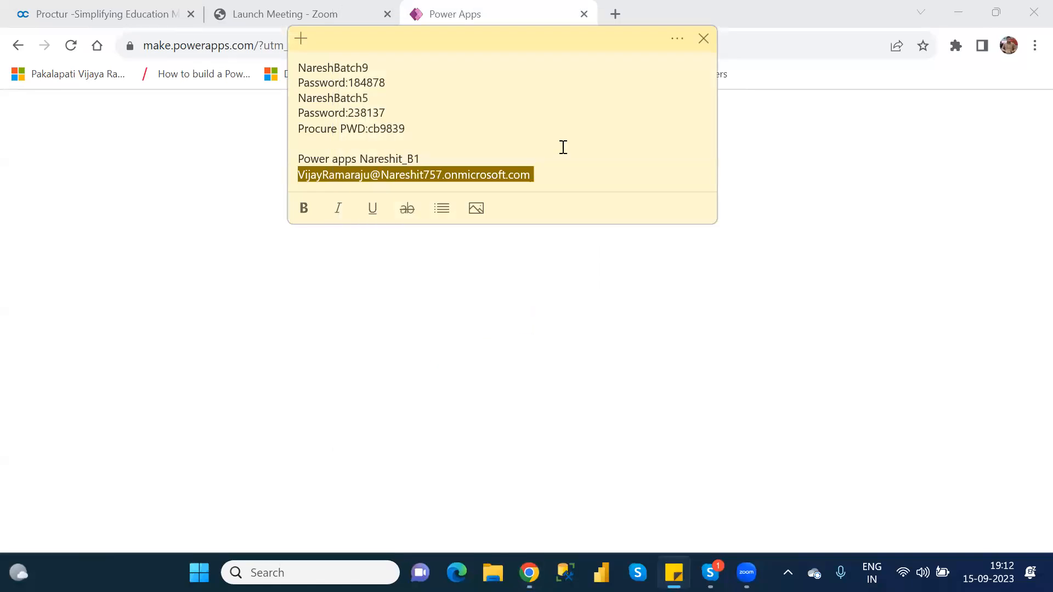
left_click(792, 143)
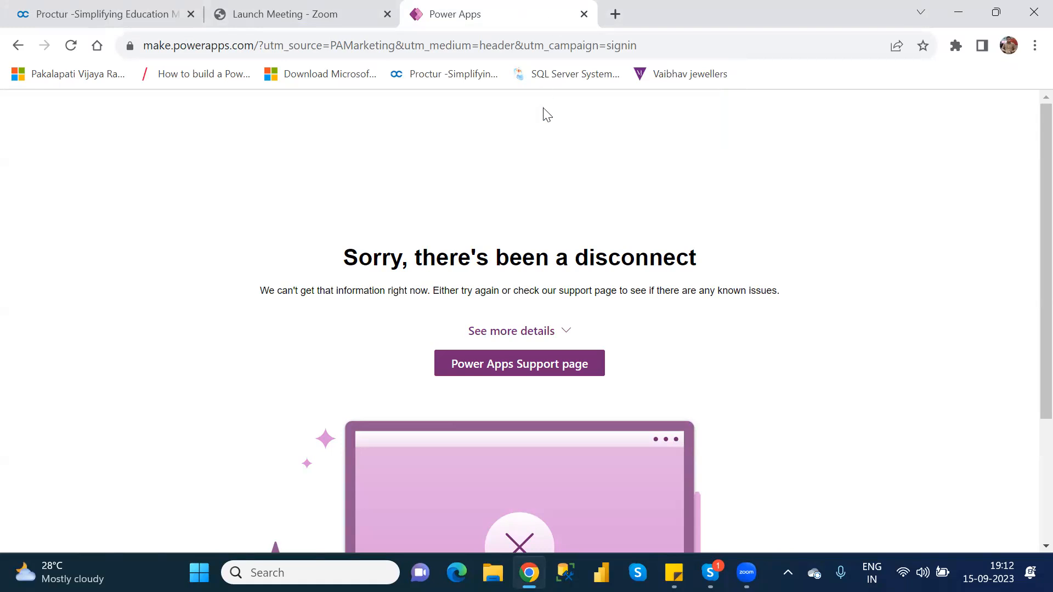
Reload the Power Apps site from the address bar and sign in to reach Home.
left_click(510, 48)
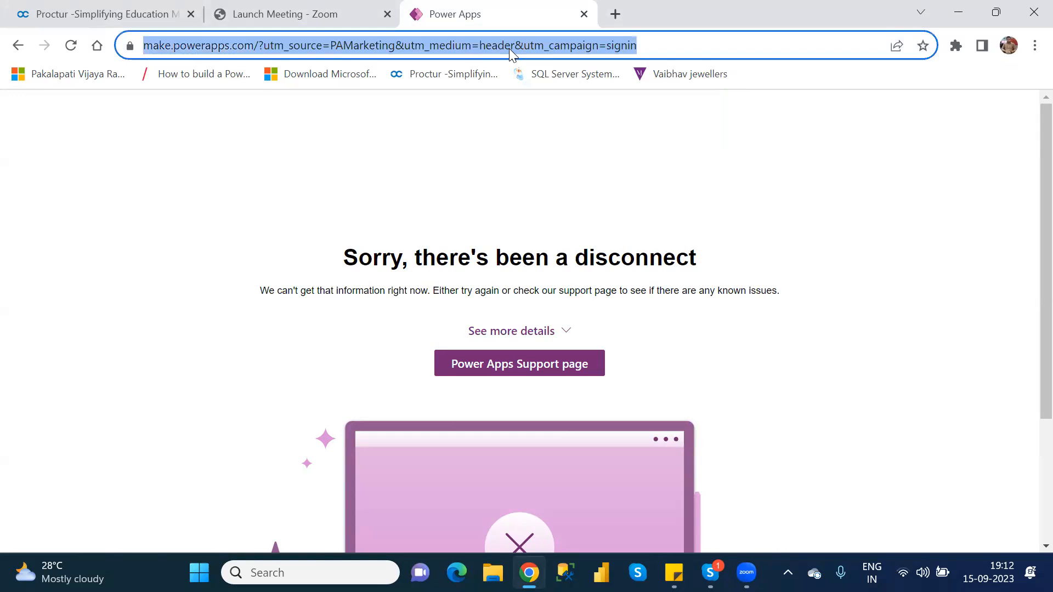
type("pow")
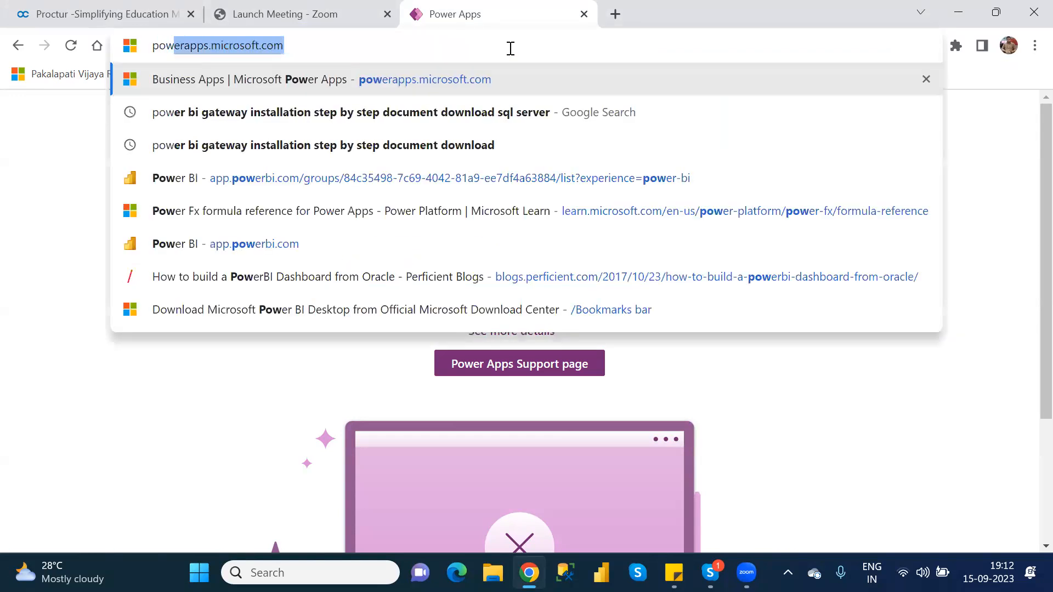
key("Return")
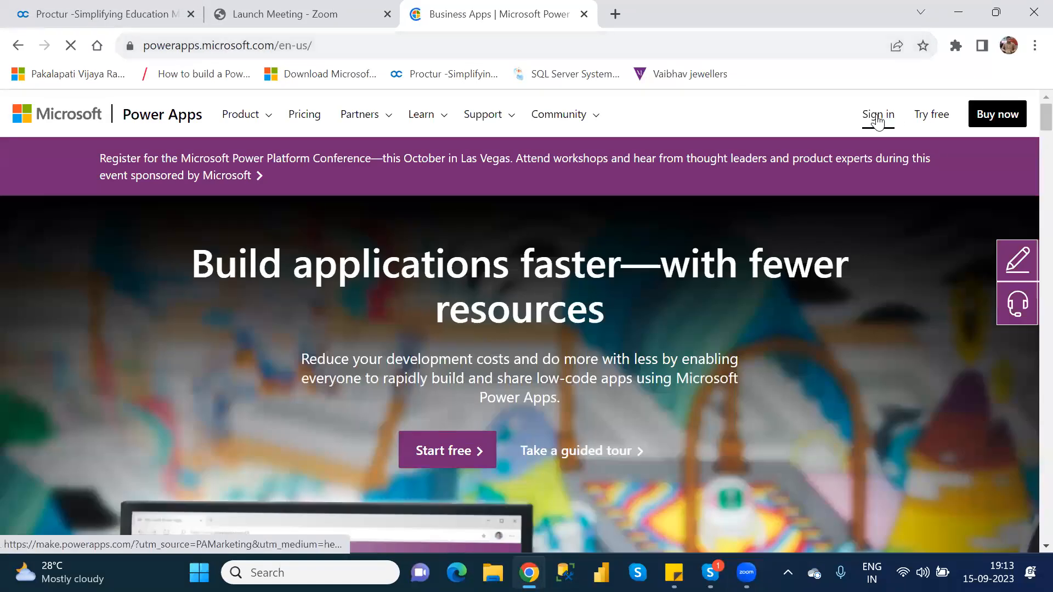
left_click(879, 118)
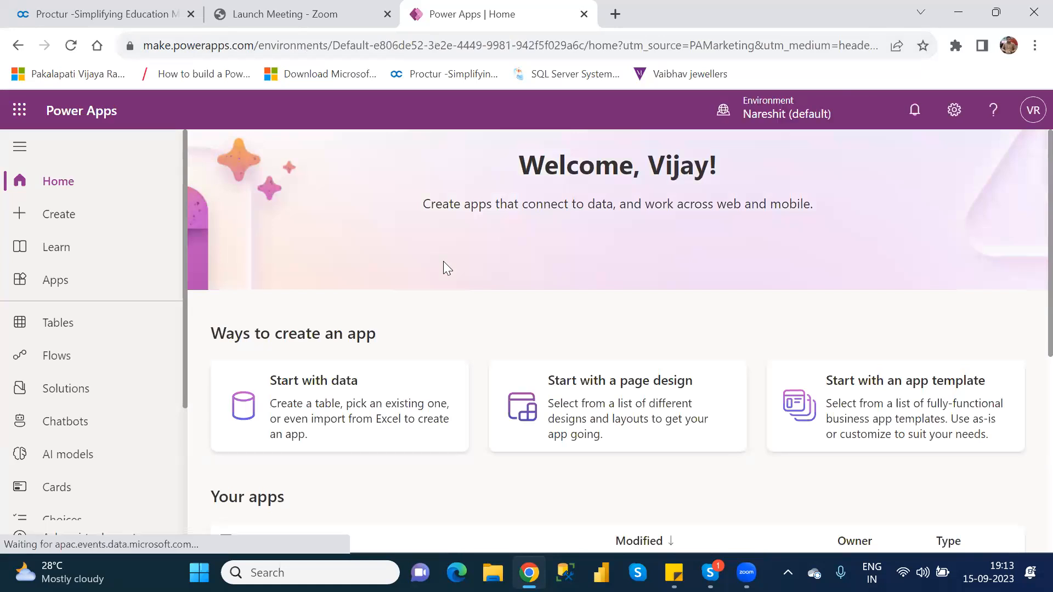
Pick NareshIT_B1 in the environment picker instead of Nareshit (default).
left_click(770, 116)
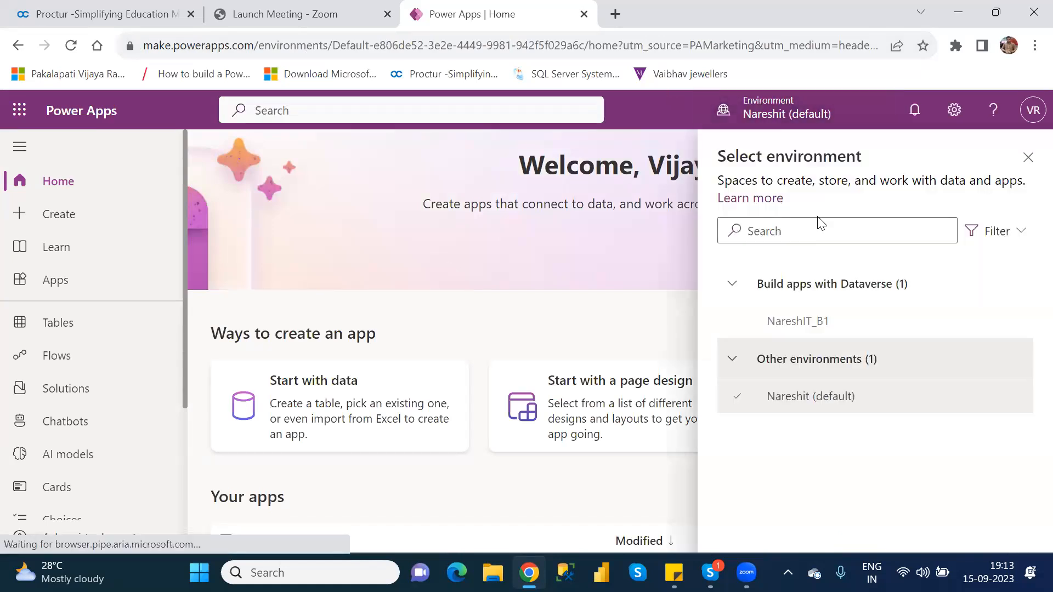
left_click(806, 324)
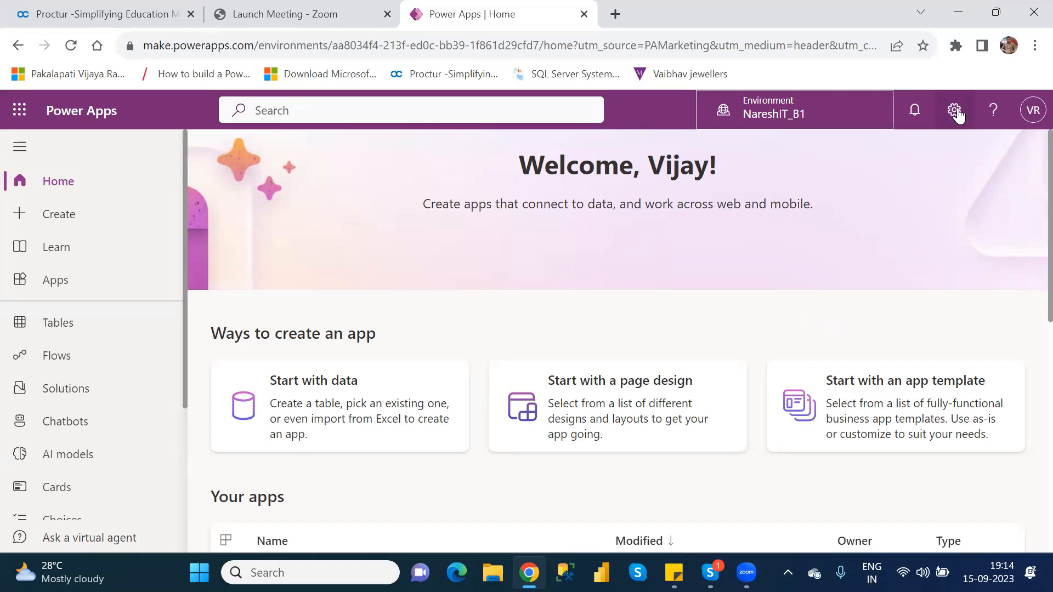
Open the Power Platform admin center from Settings, sign in with the work account, and list environments.
left_click(956, 112)
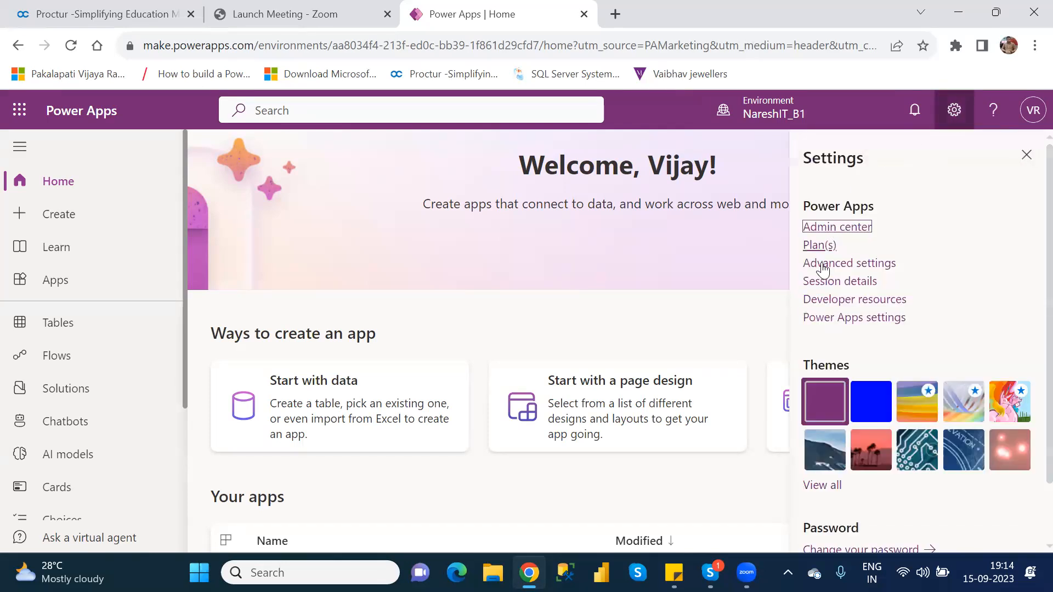
left_click(829, 227)
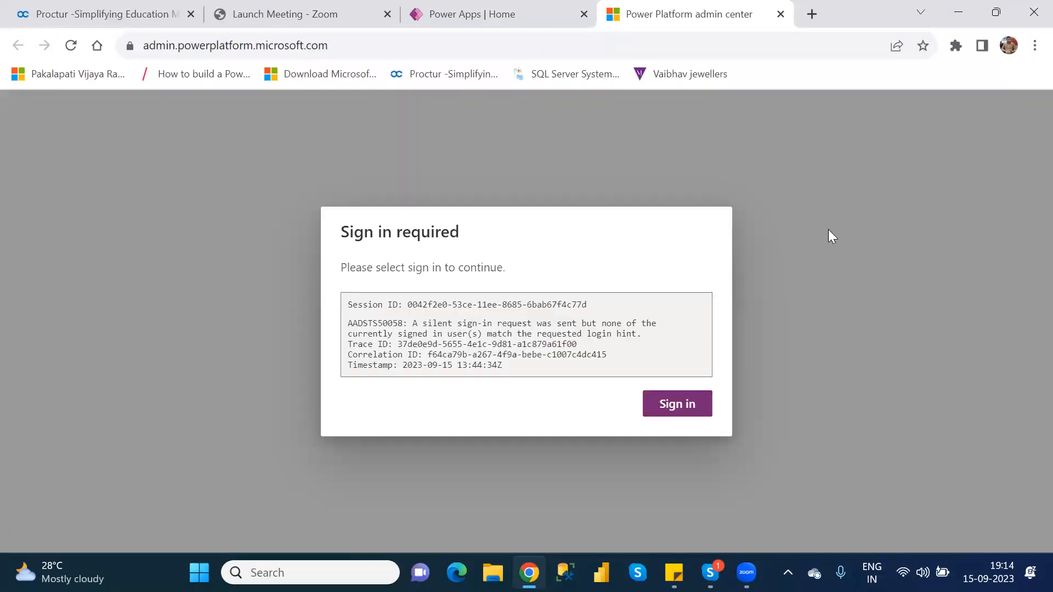
left_click(678, 404)
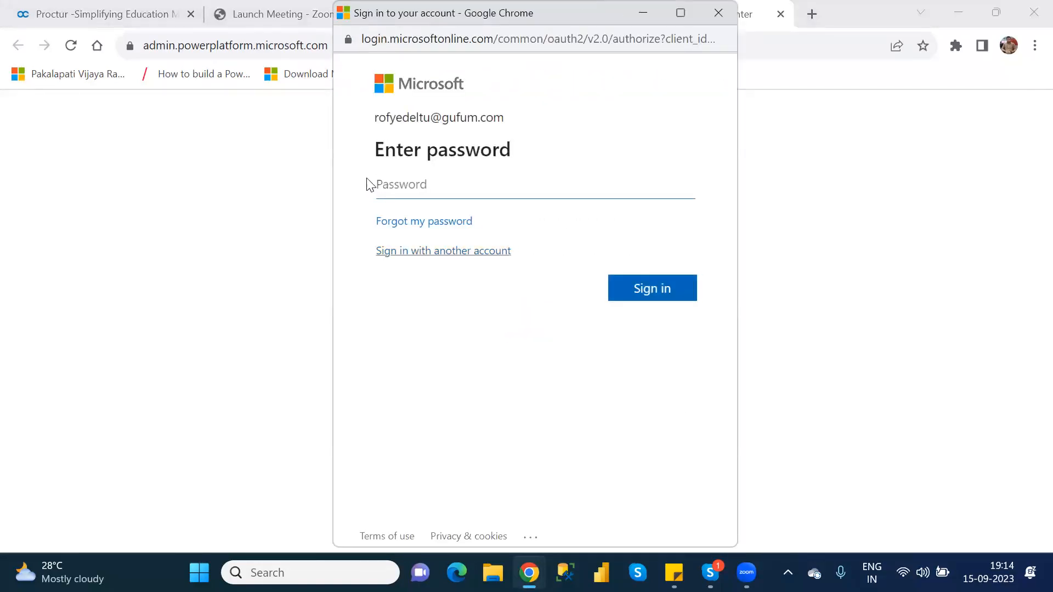
left_click(462, 255)
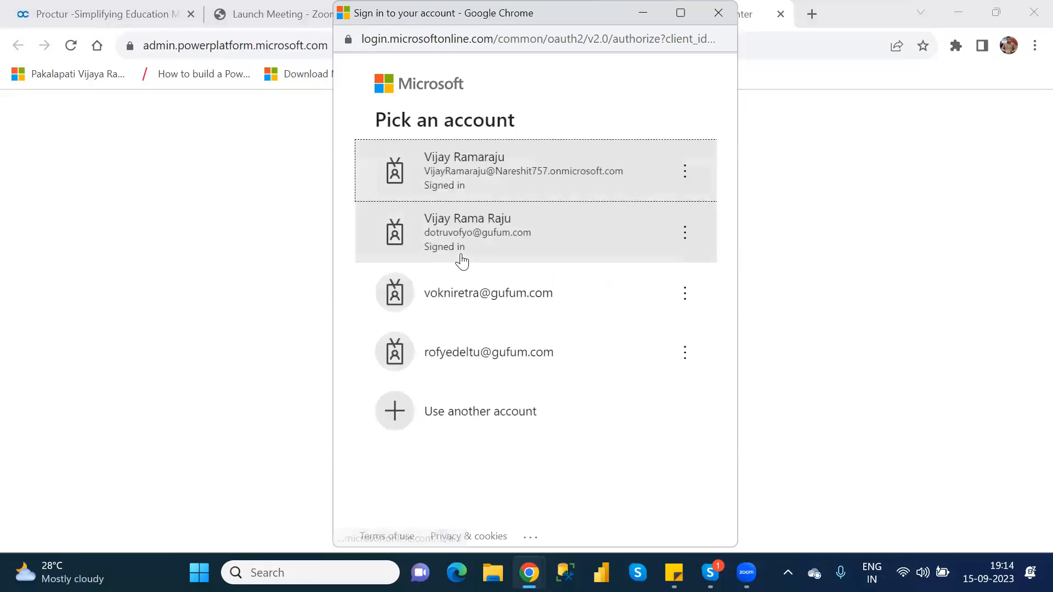
left_click(514, 178)
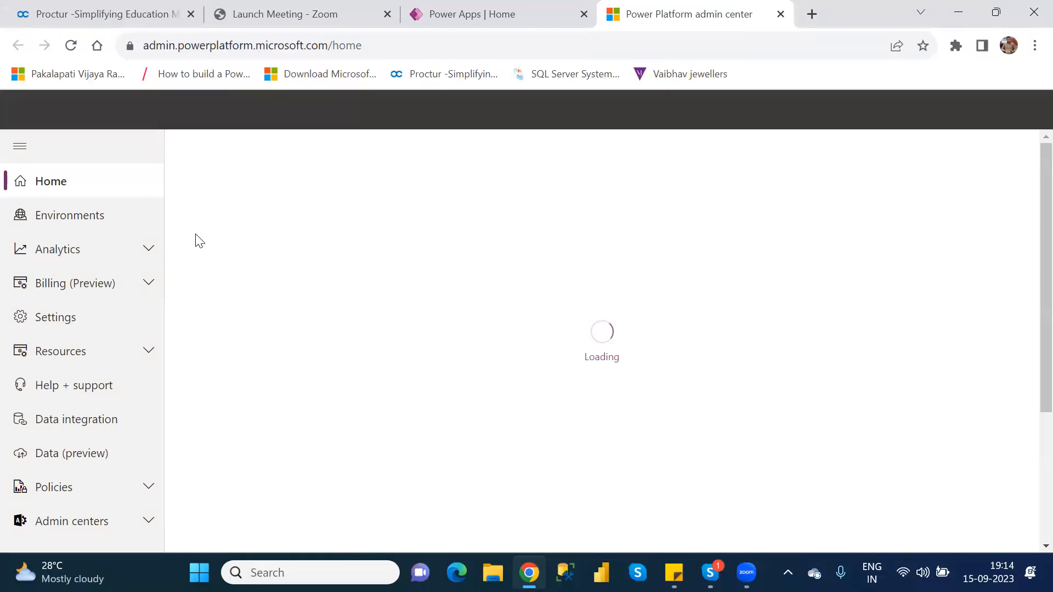
left_click(95, 214)
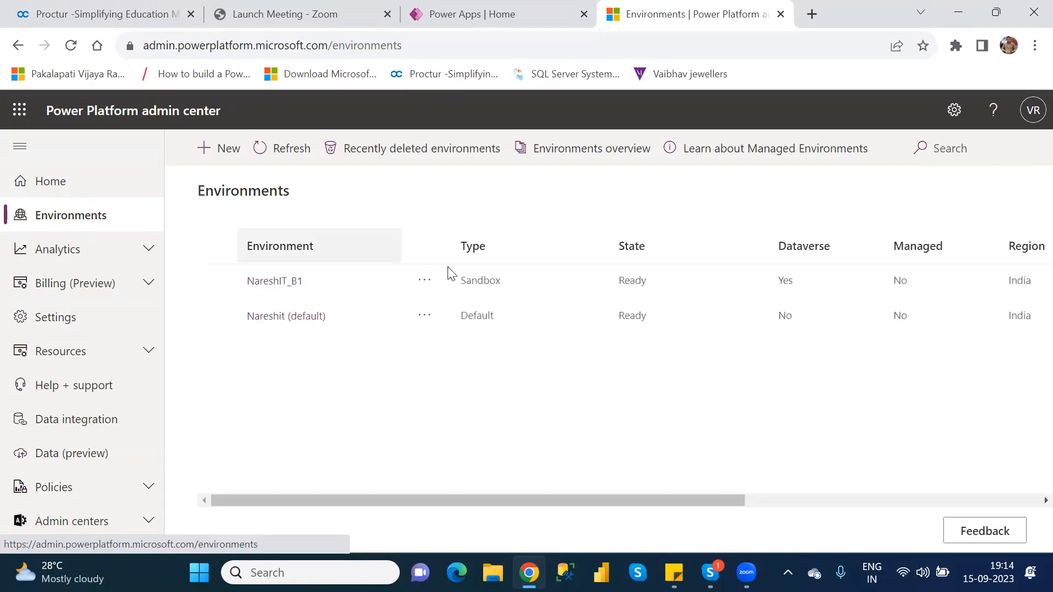
Select NareshIT_B1, dismiss the Managed Environments panel and feedback survey, and open its Settings.
left_click(219, 287)
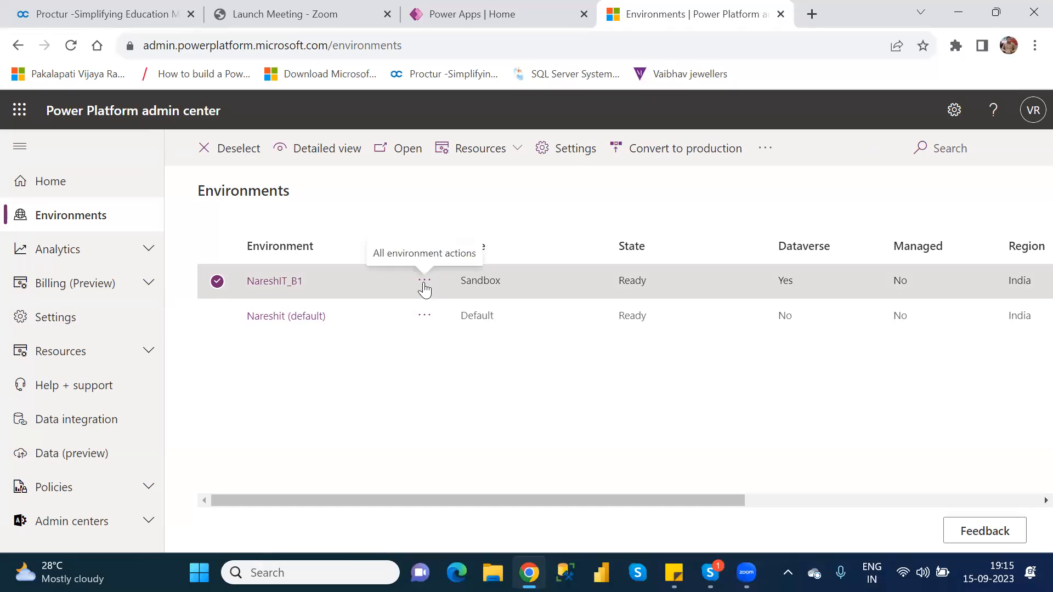
left_click(425, 282)
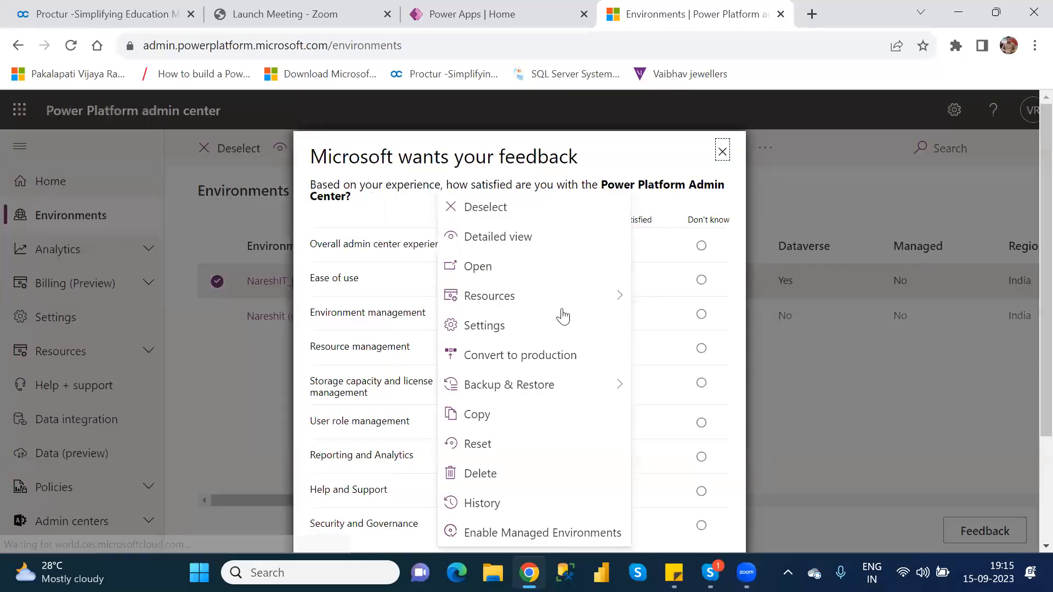
mouse_move(561, 308)
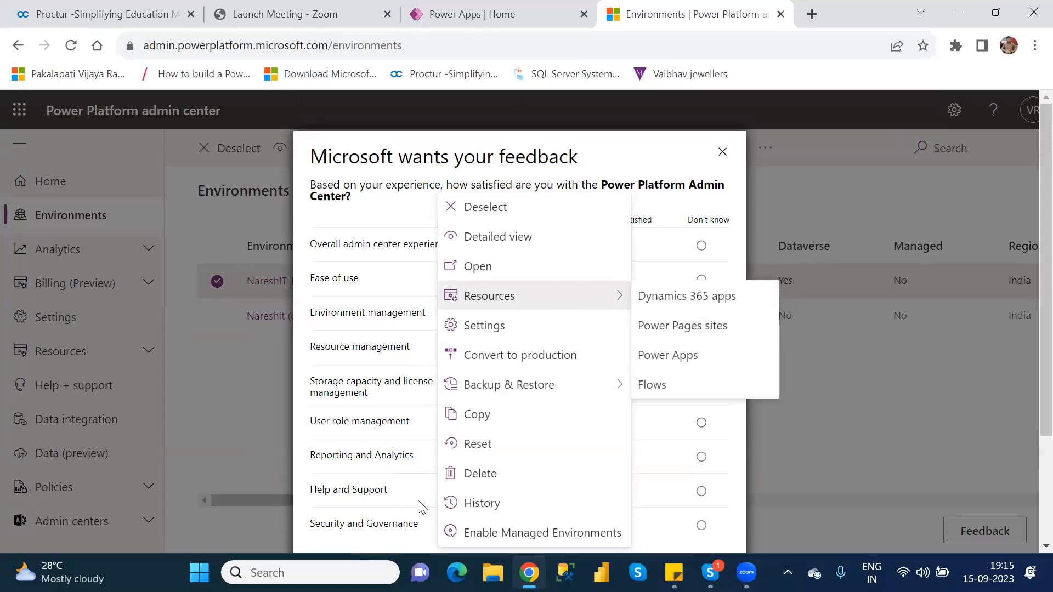
left_click(544, 535)
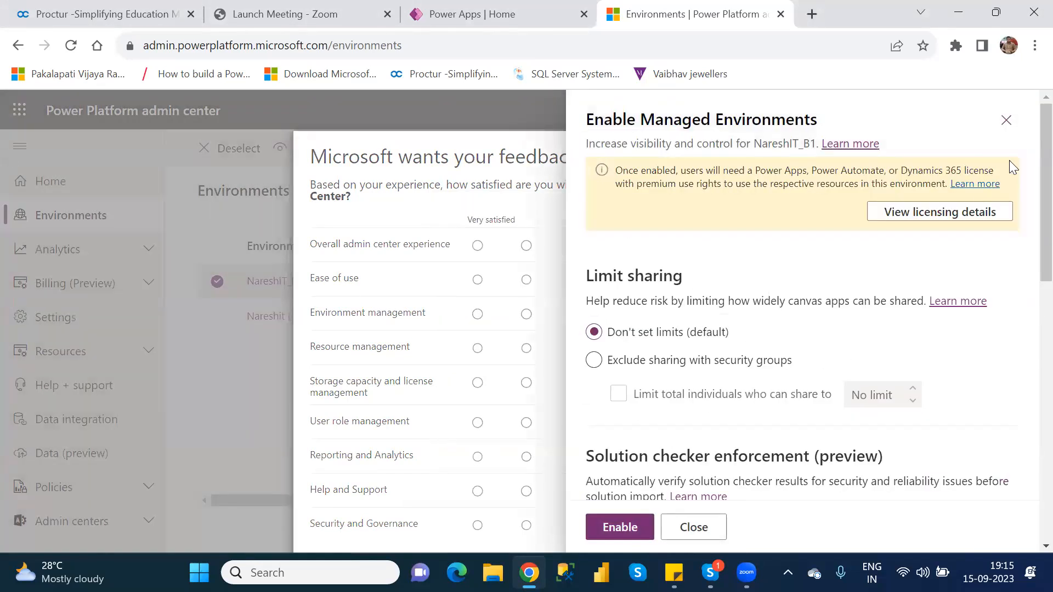
left_click(1005, 120)
left_click(720, 154)
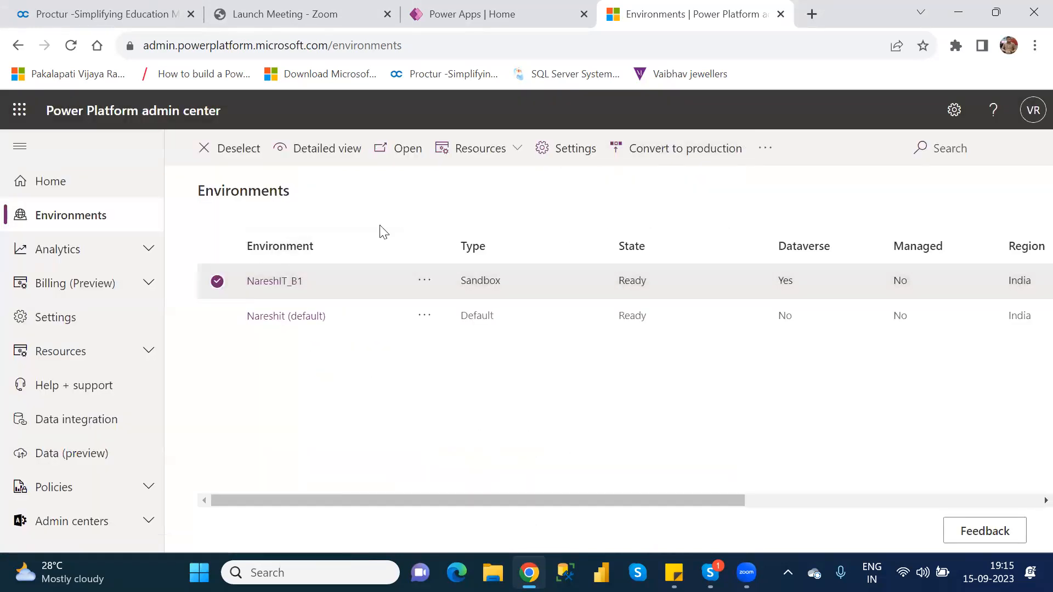
left_click(565, 149)
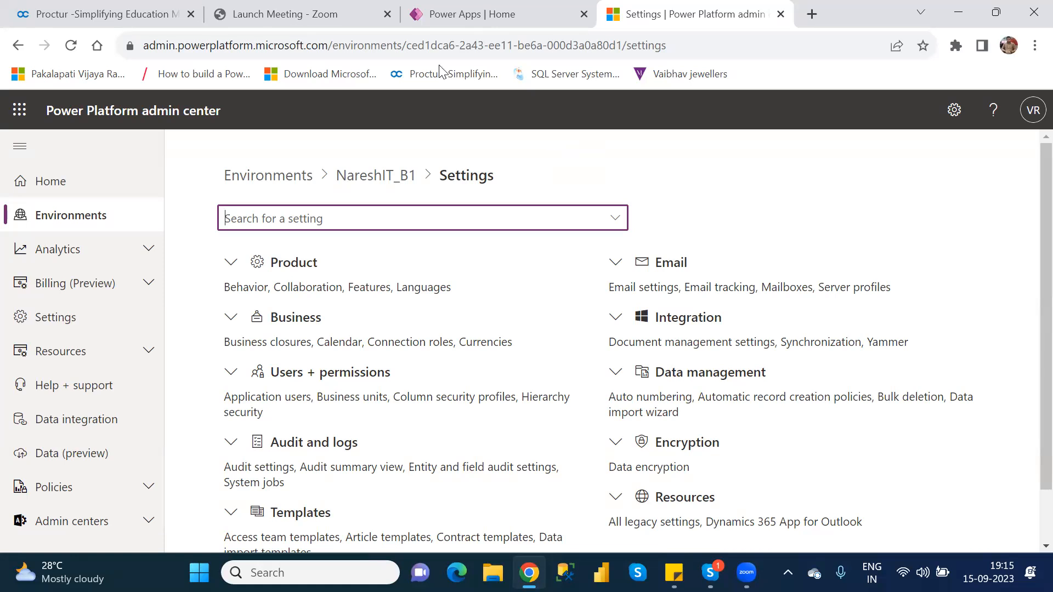
Open a new browser tab and go to the Google homepage.
left_click(805, 20)
left_click(812, 15)
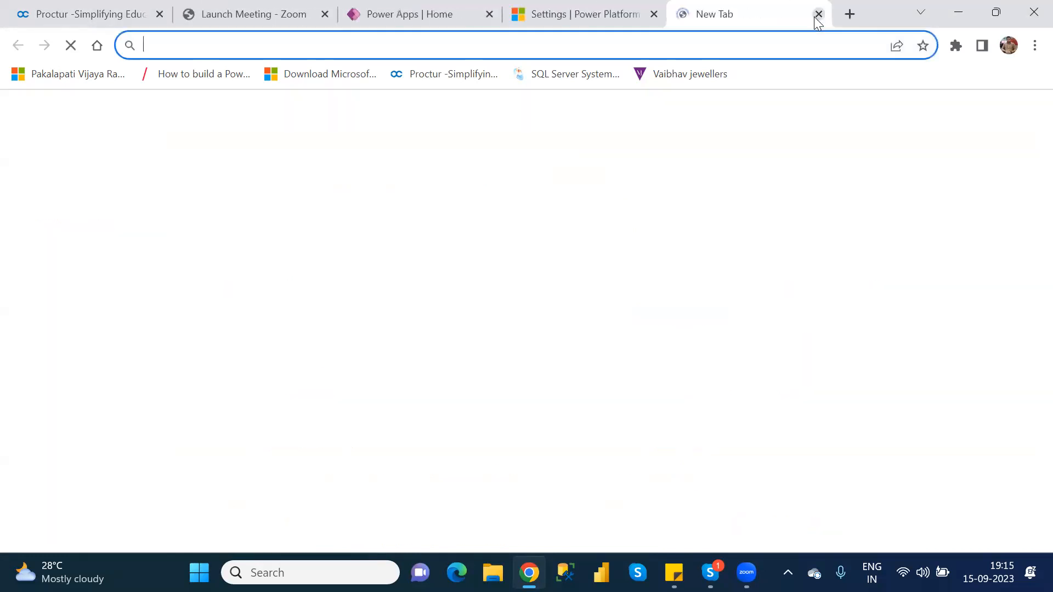
type("google.com")
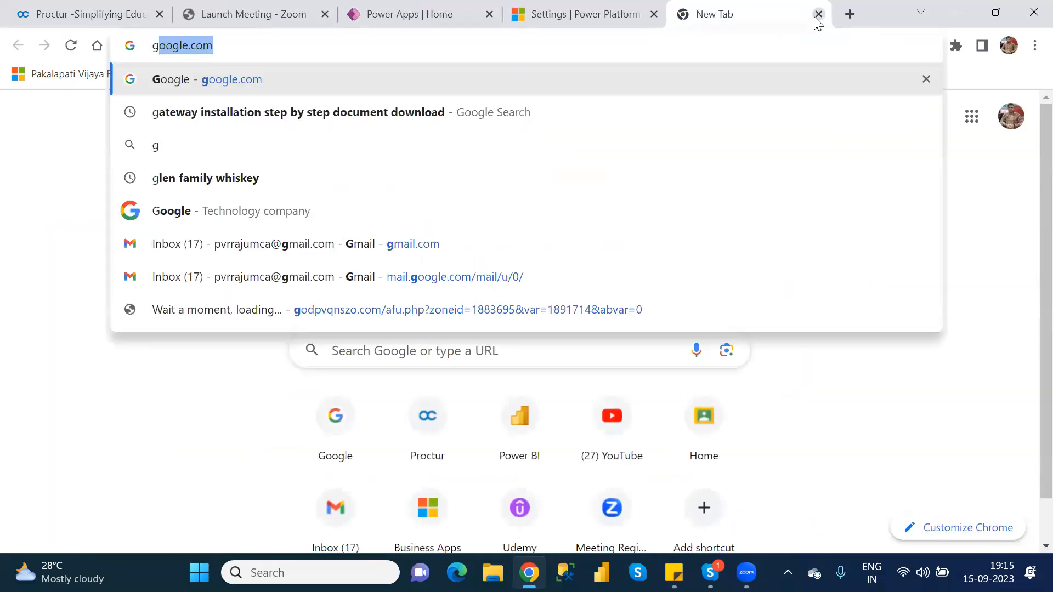
key("Return")
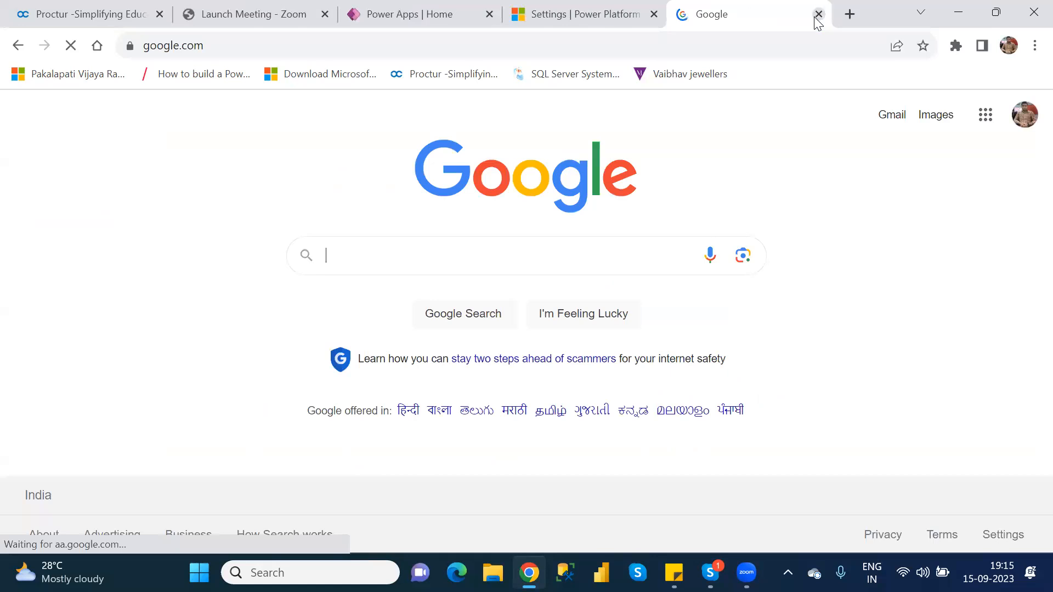
Search Google for 'how to extent the environment in power apps'.
type("h")
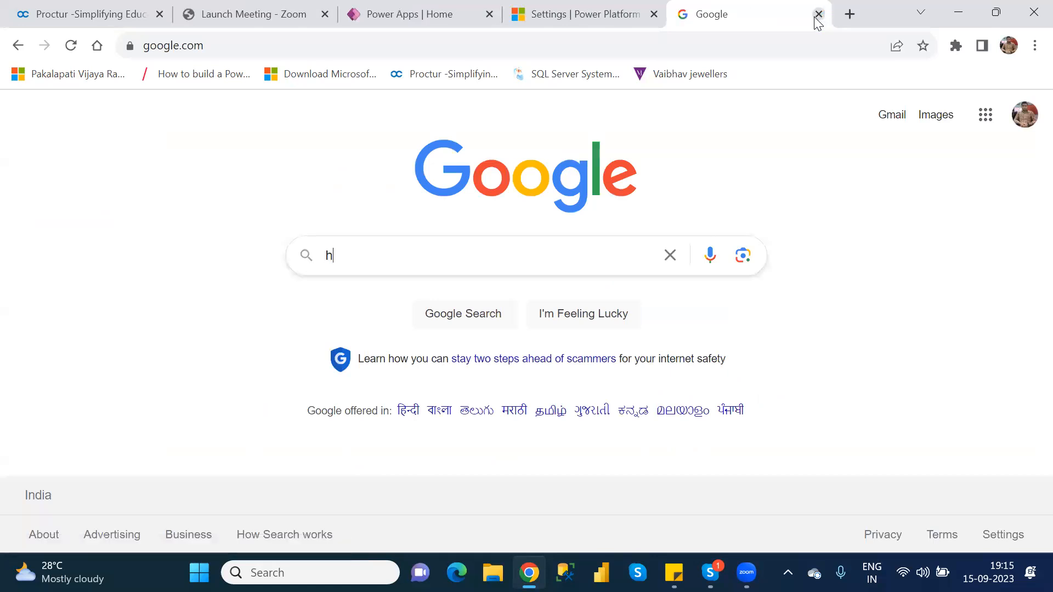
type("ow to extr")
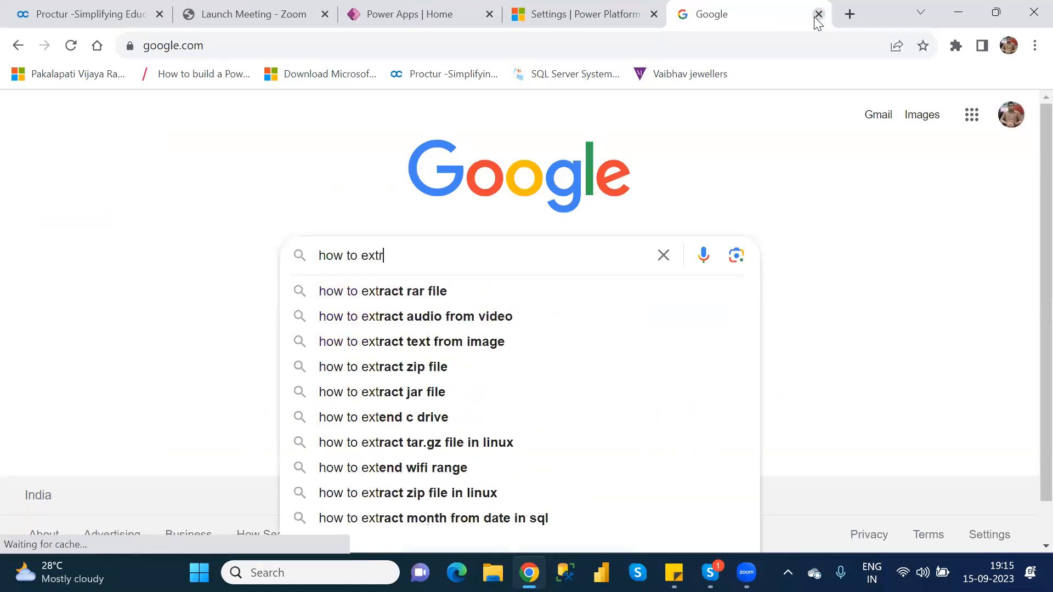
key("BackSpace")
type("ent the")
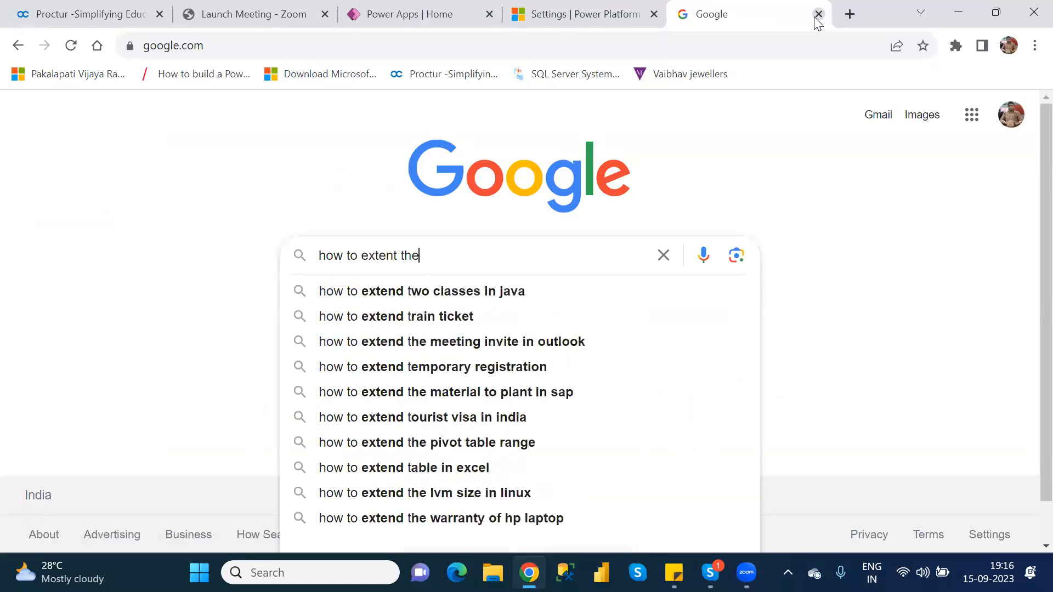
type("en")
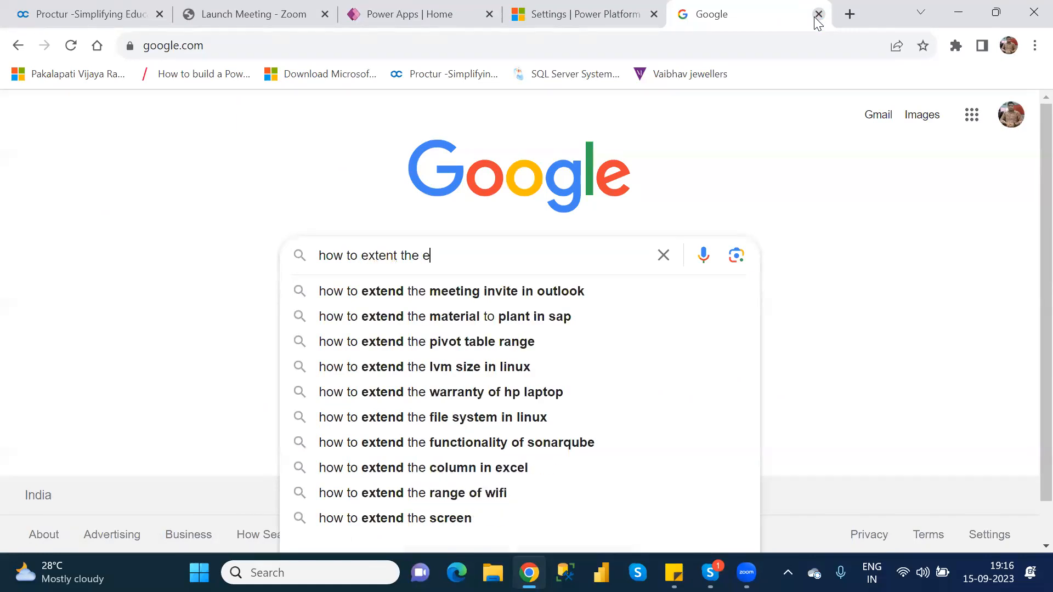
type("vo")
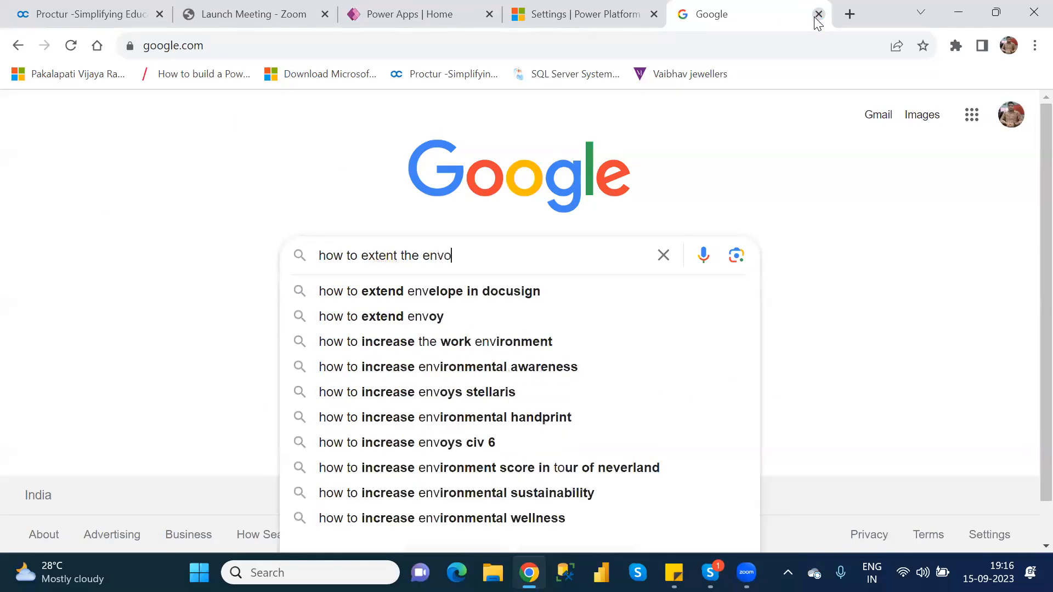
key("BackSpace")
type("iro")
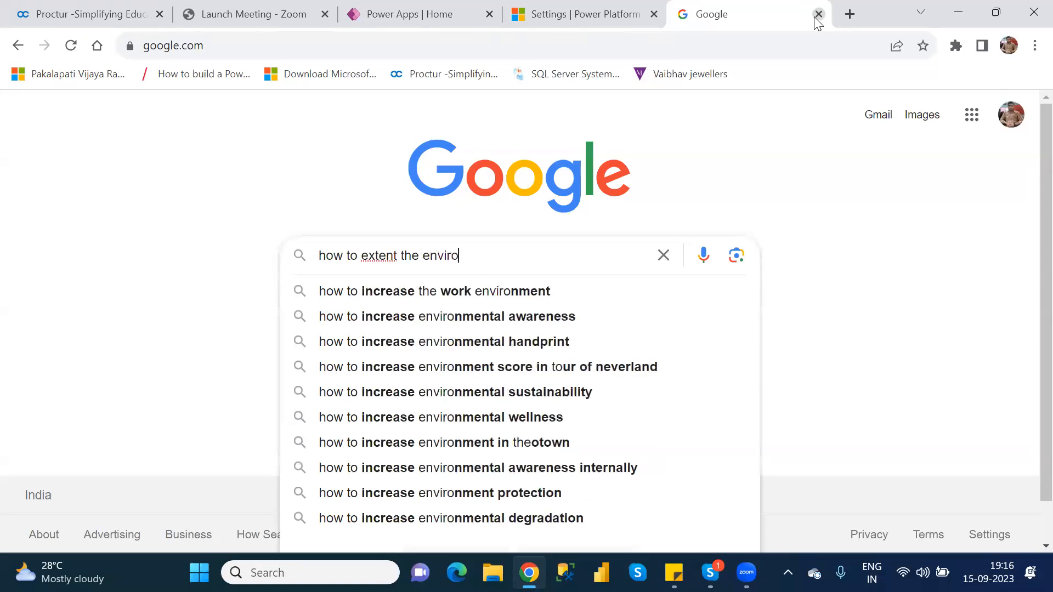
type("nment in lpo")
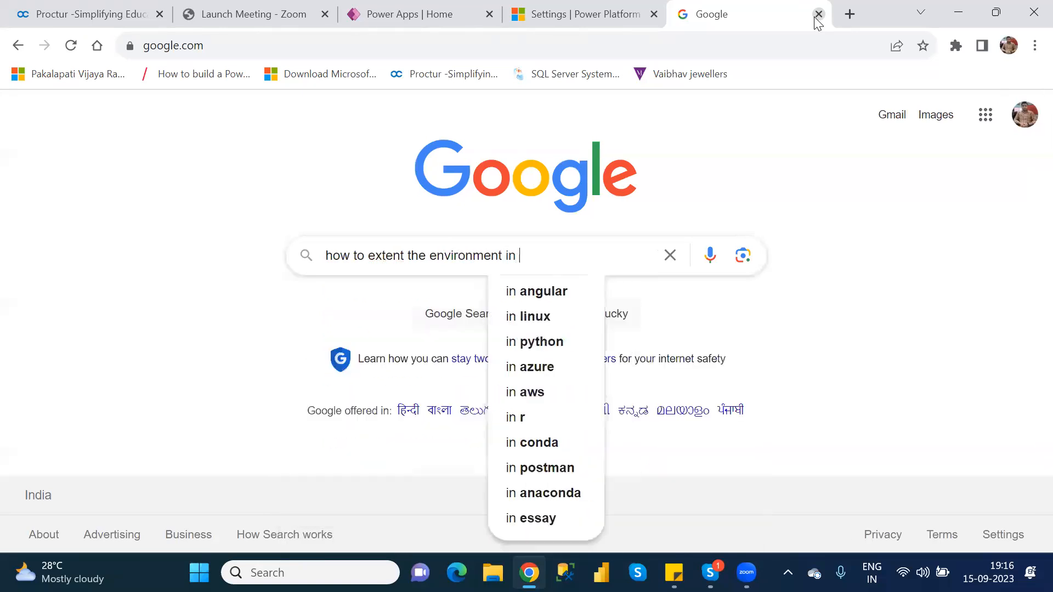
key("BackSpace")
key("BackSpace")
key("BackSpace")
type("power apps")
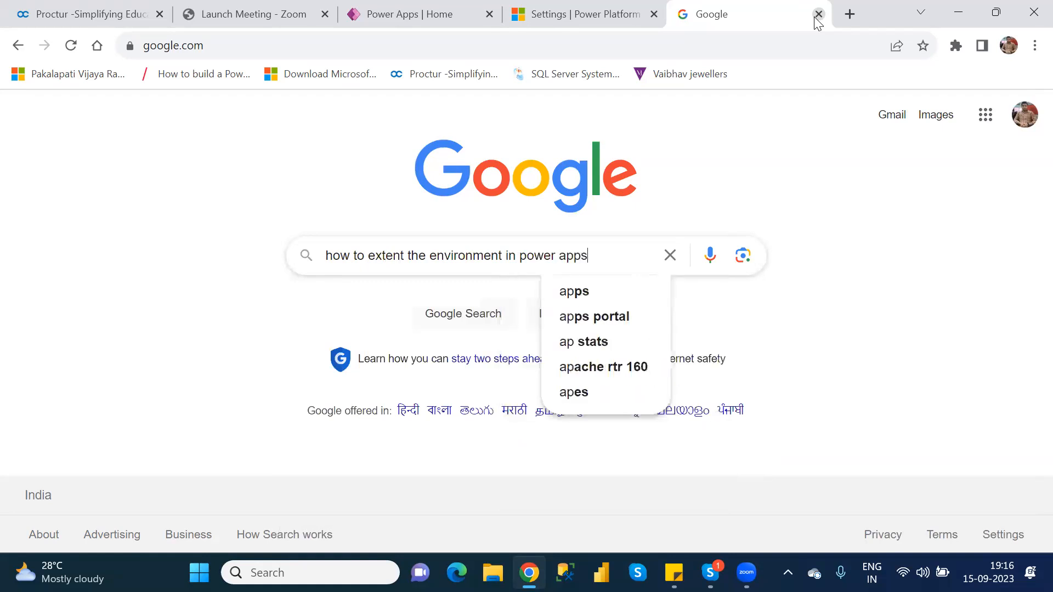
key("Return")
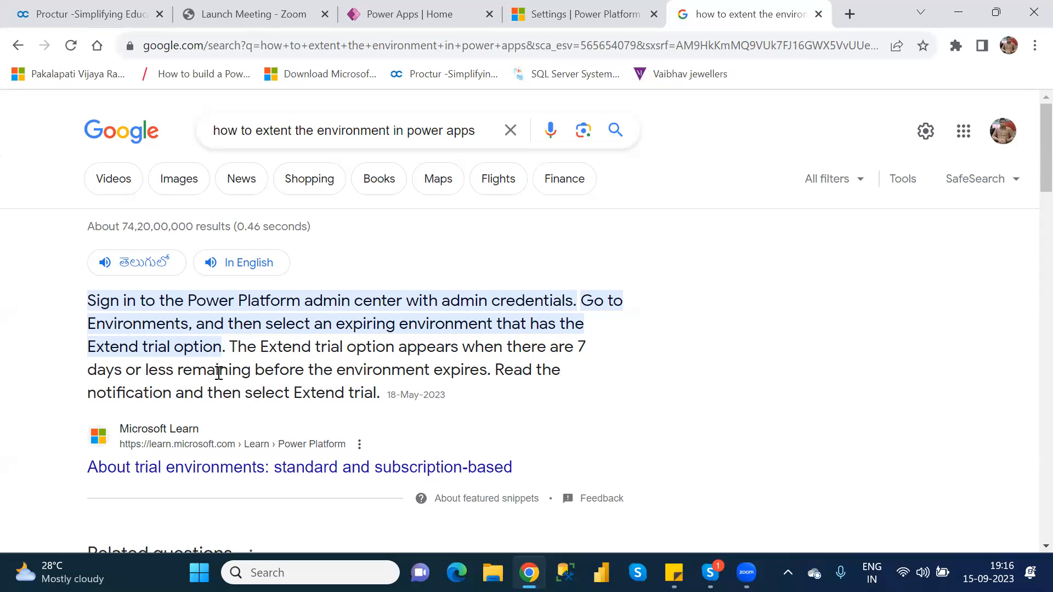
Return to the admin center tab, reopen Environments, and select the NareshIT_B1 sandbox row.
left_click(433, 18)
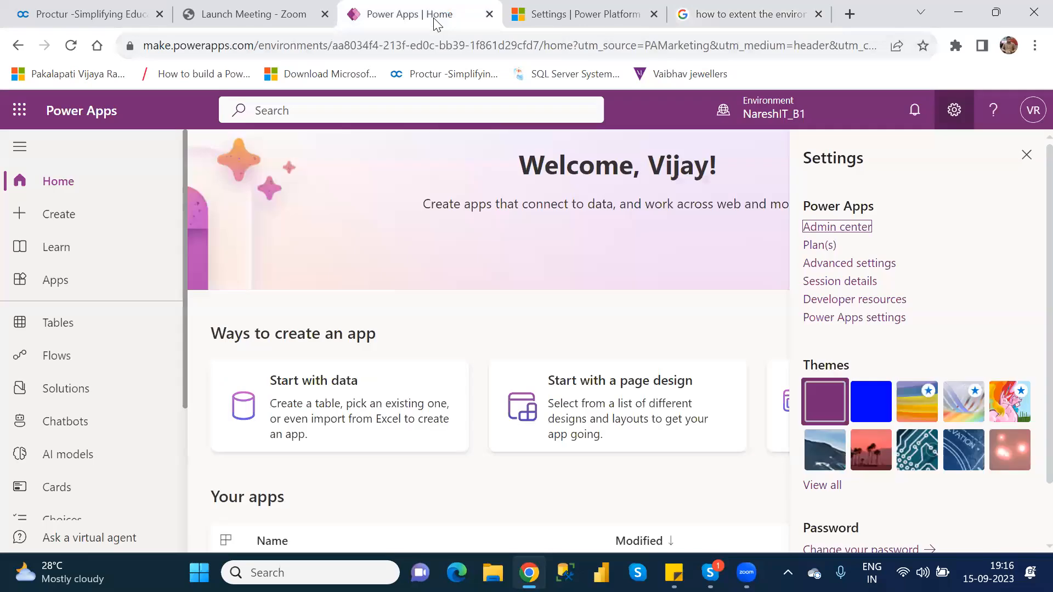
left_click(581, 19)
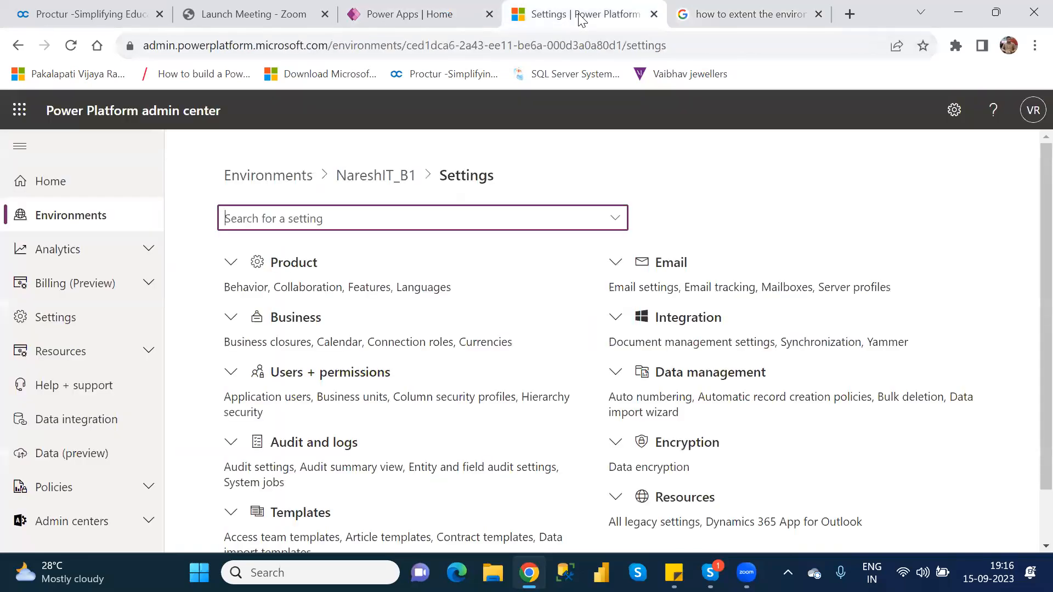
left_click(71, 216)
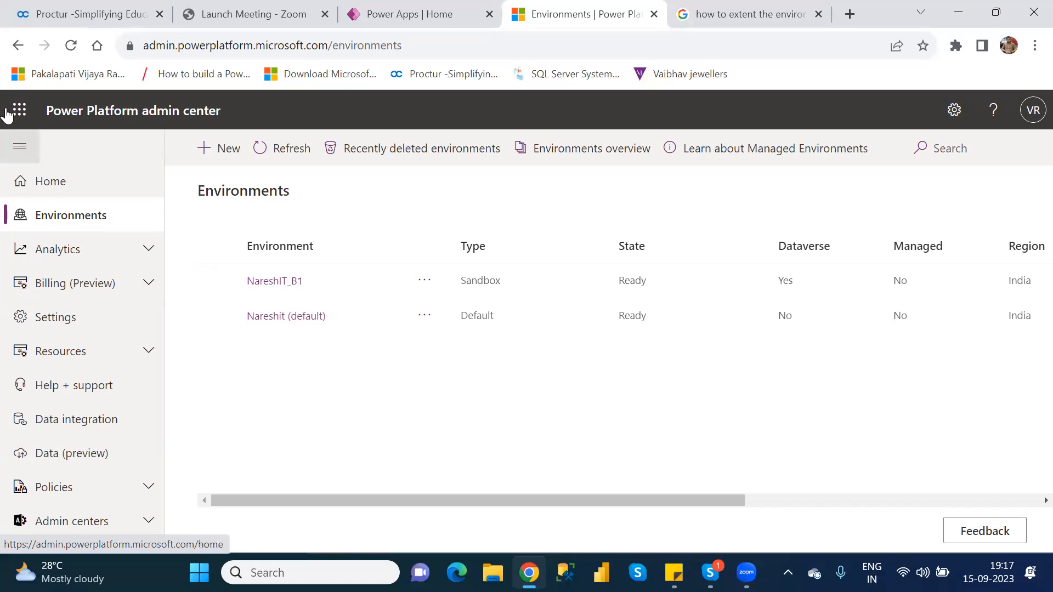
left_click(217, 282)
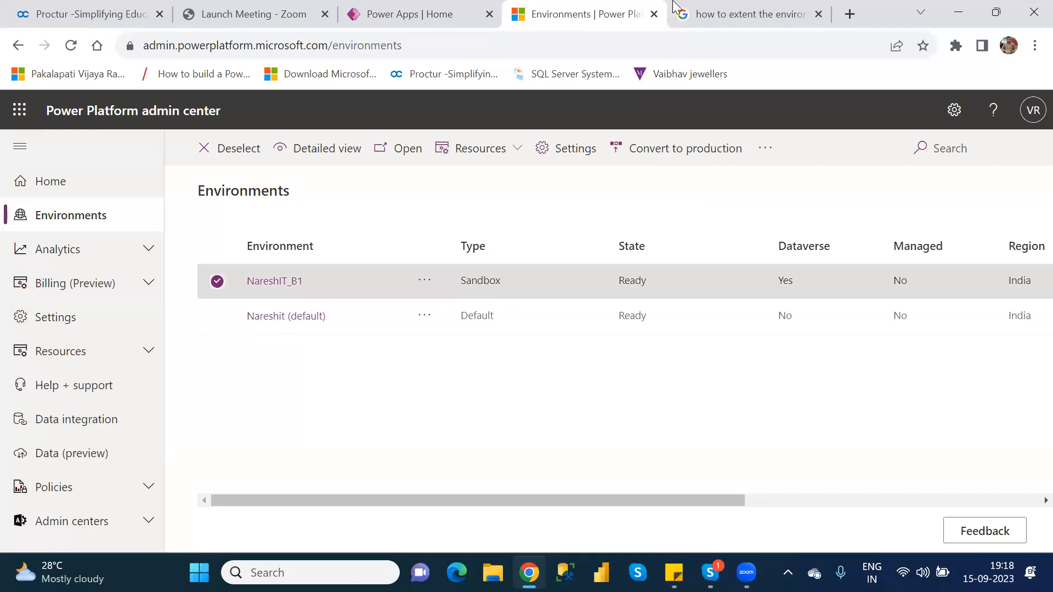
Scroll through the Google trial-extension results, including the 'Extend Trial Environment' thread, then close the tab.
left_click(730, 15)
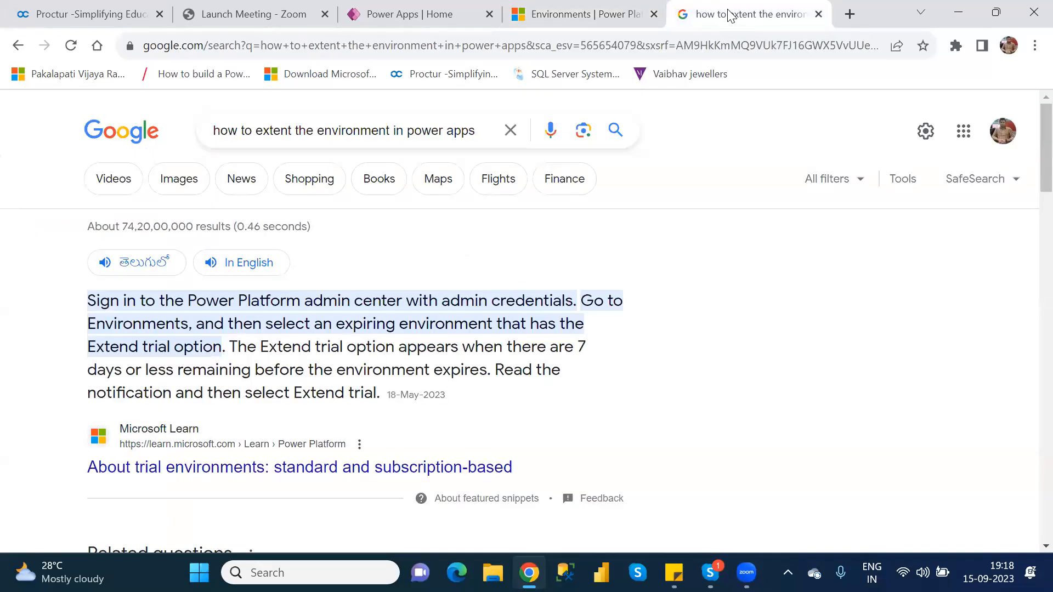
key("Down")
key("Down")
key("Down")
key("Down")
key("Down")
key("Down")
key("Down")
key("Down")
key("Down")
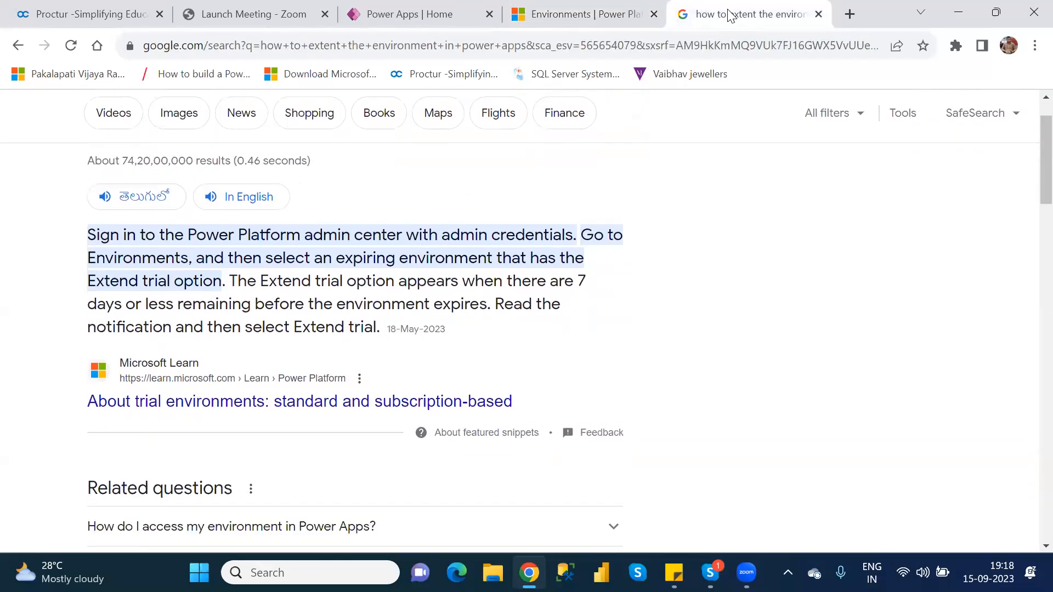
key("Down")
key("Down")
key("Down")
key("Down")
key("Down")
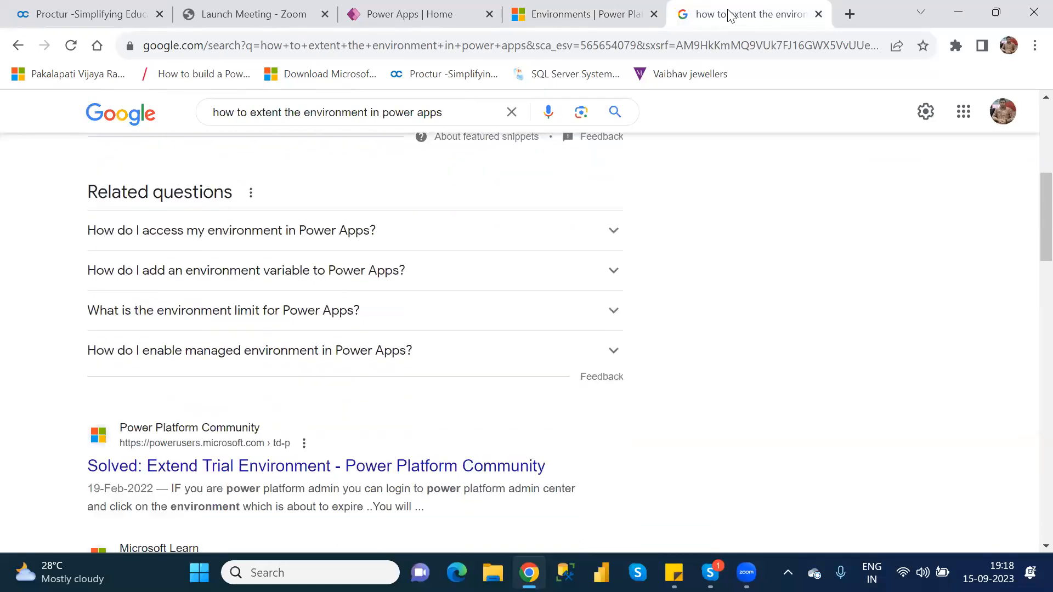
key("Down")
key("Down")
key("Down")
key("Down")
key("Down")
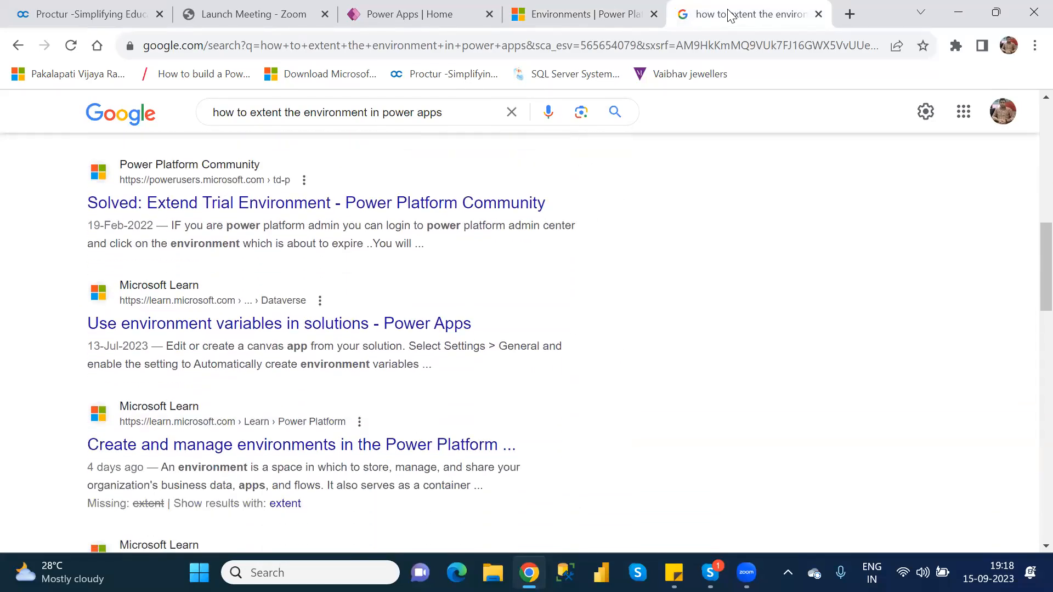
left_click(819, 14)
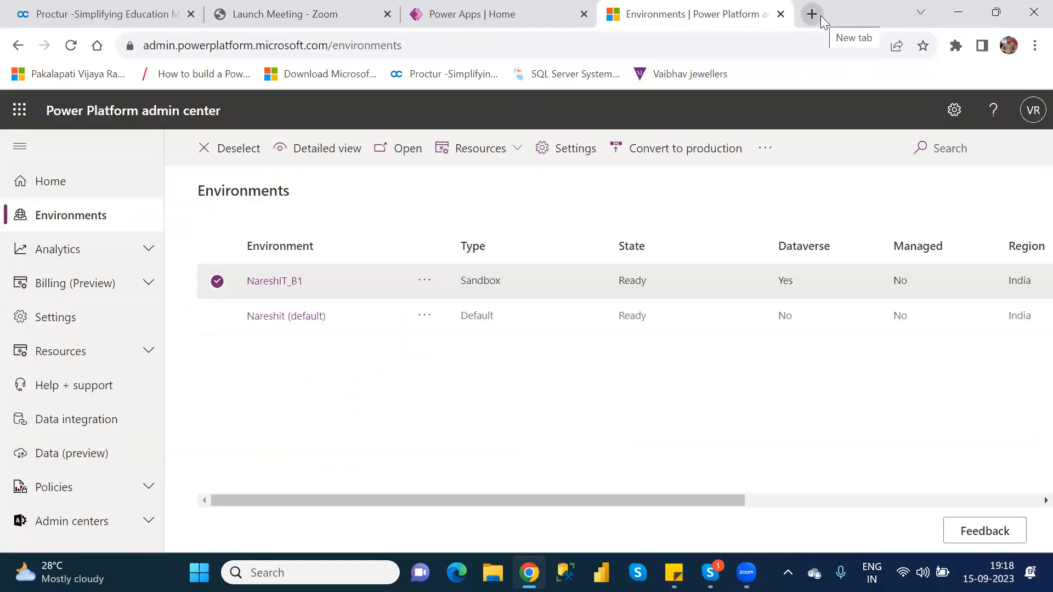
Close the admin tab and Settings pane, then select NareshIT_BlankCanvasApp in the Apps list.
left_click(781, 13)
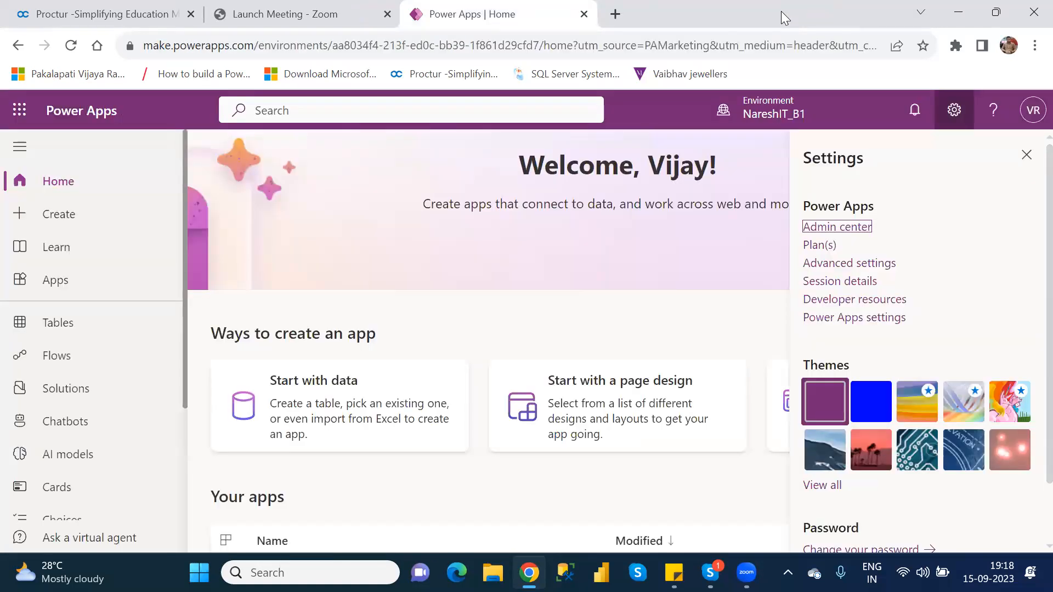
left_click(1031, 155)
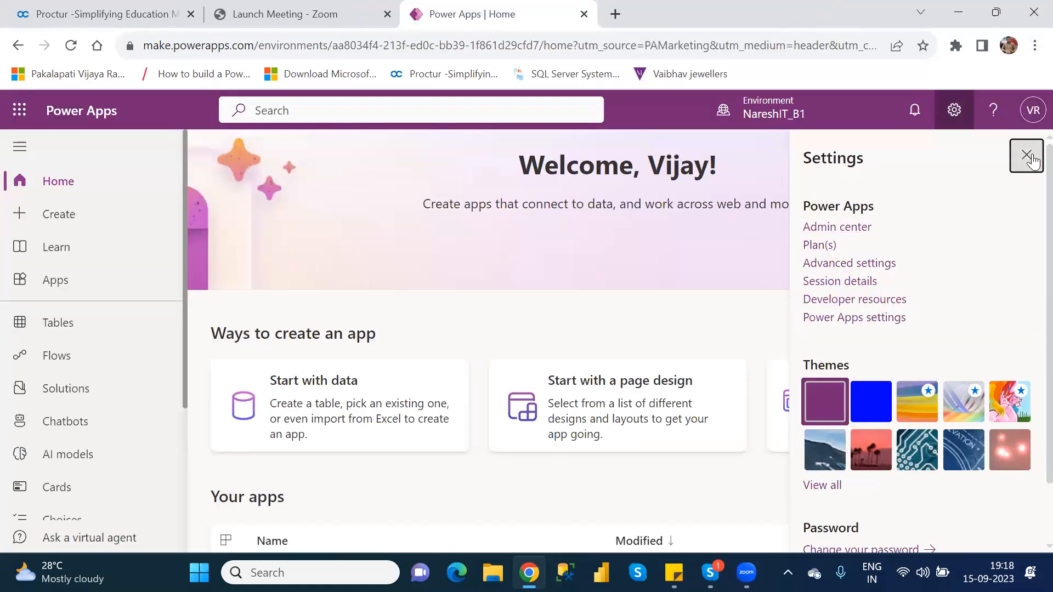
left_click(79, 281)
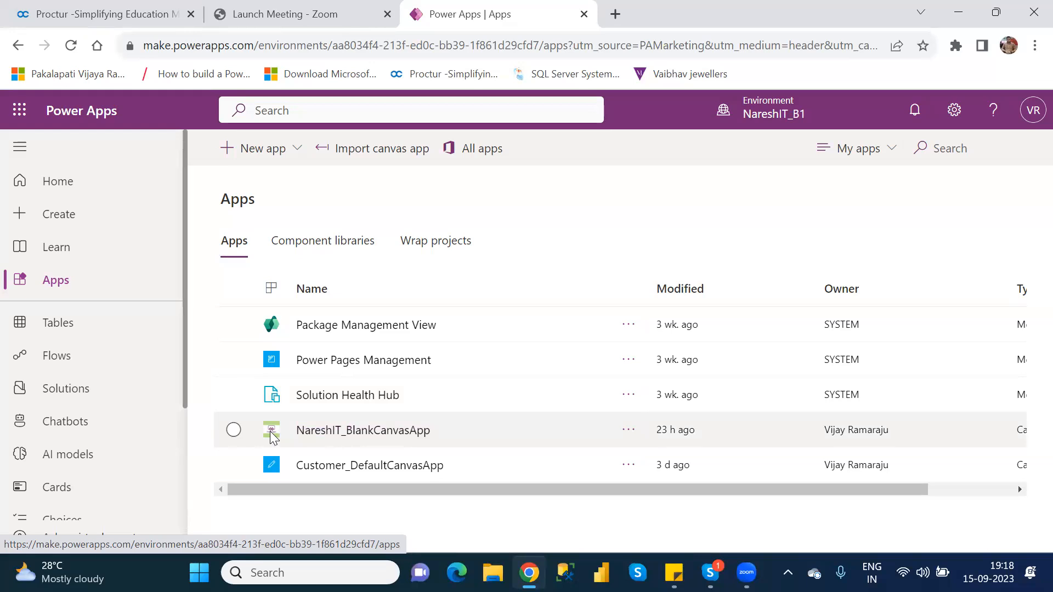
left_click(234, 431)
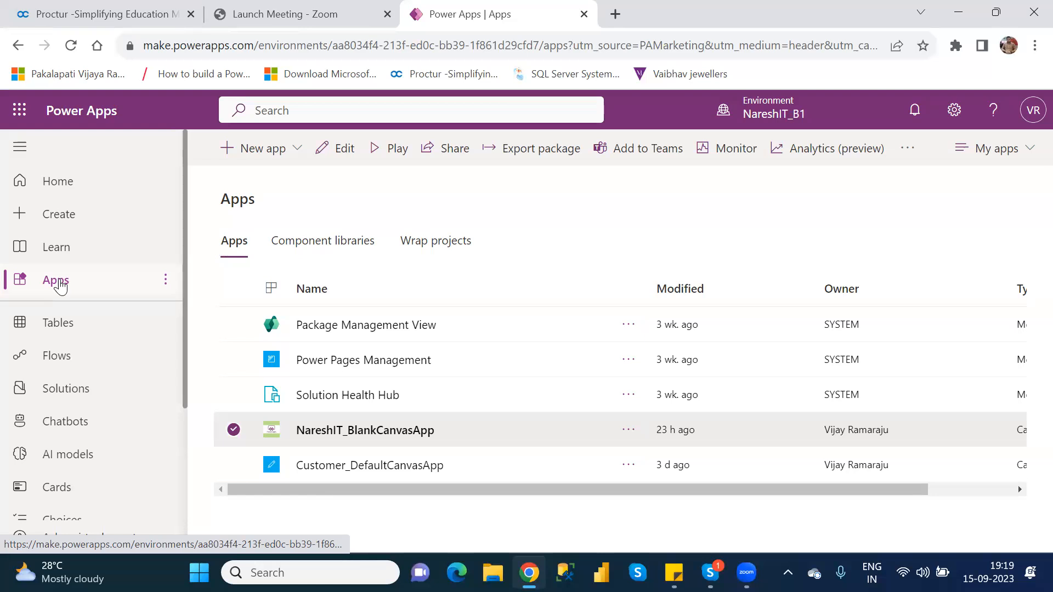
Edit NareshIT_BlankCanvasApp in Studio and skip the Welcome dialog to reach ParentScreen.
left_click(341, 149)
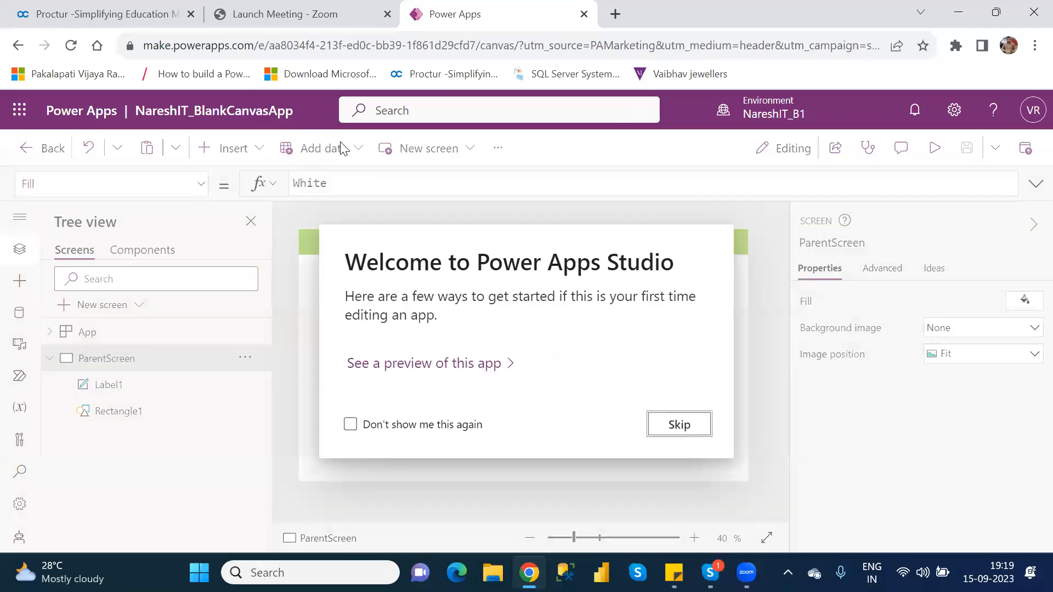
left_click(679, 425)
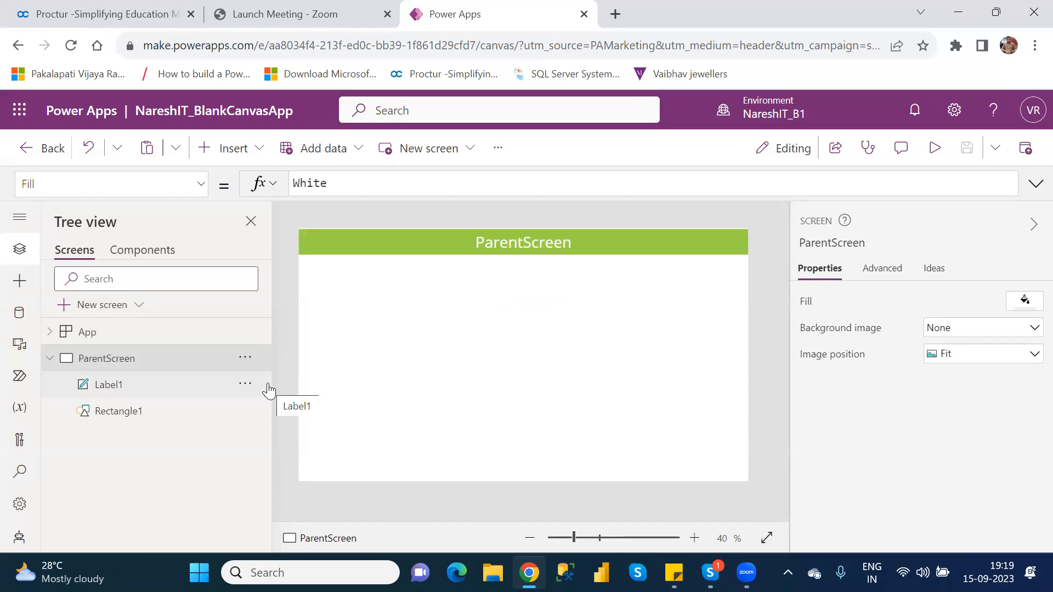
left_click(639, 240)
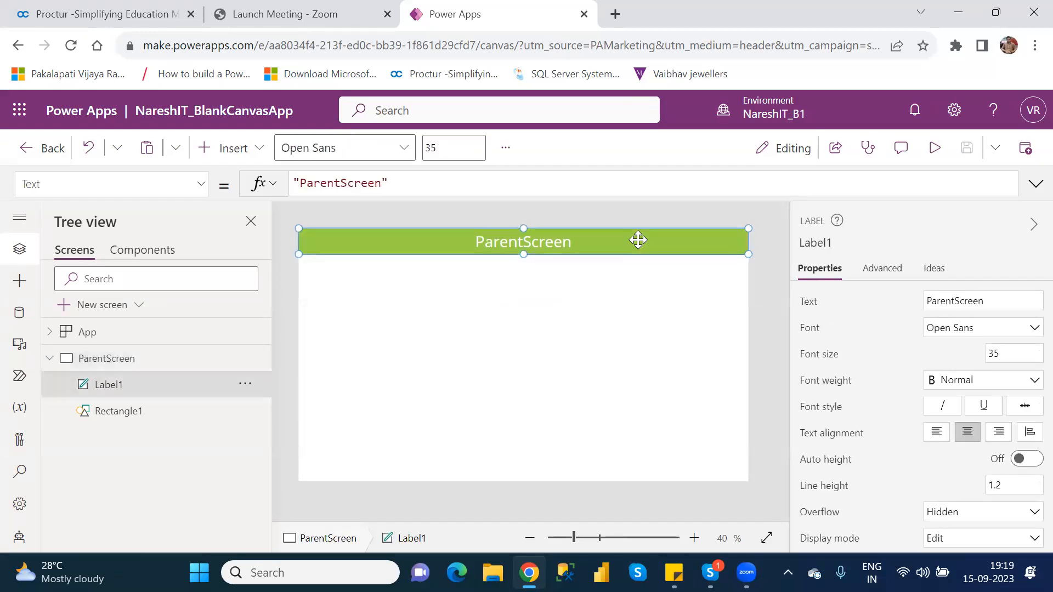
key("Down")
key("Down")
key("Down")
key("Down")
key("Down")
key("Down")
key("Down")
key("Down")
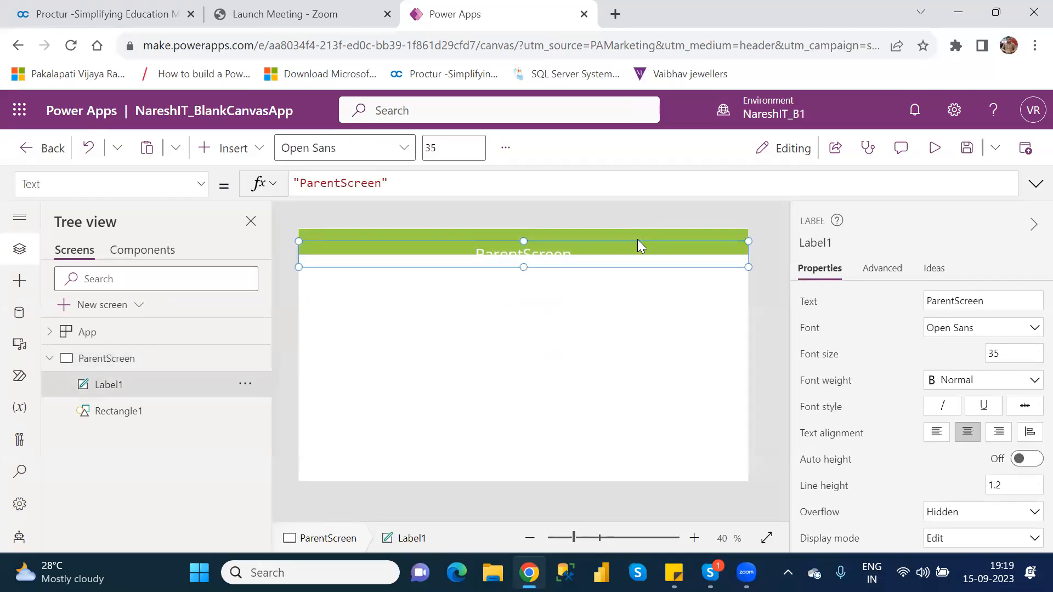
left_click(638, 240)
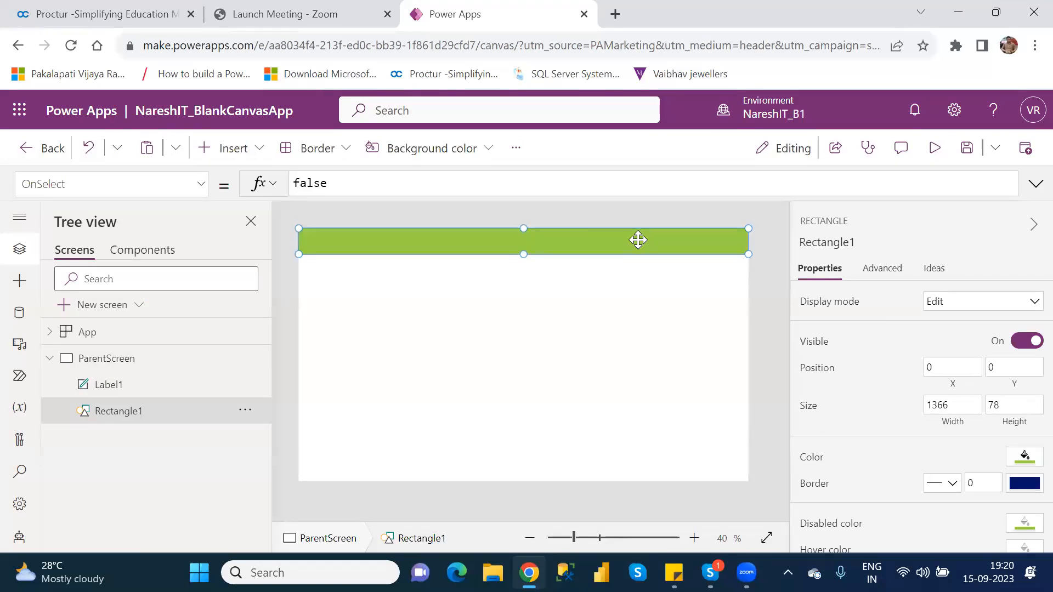
left_click(554, 290)
left_click(437, 269)
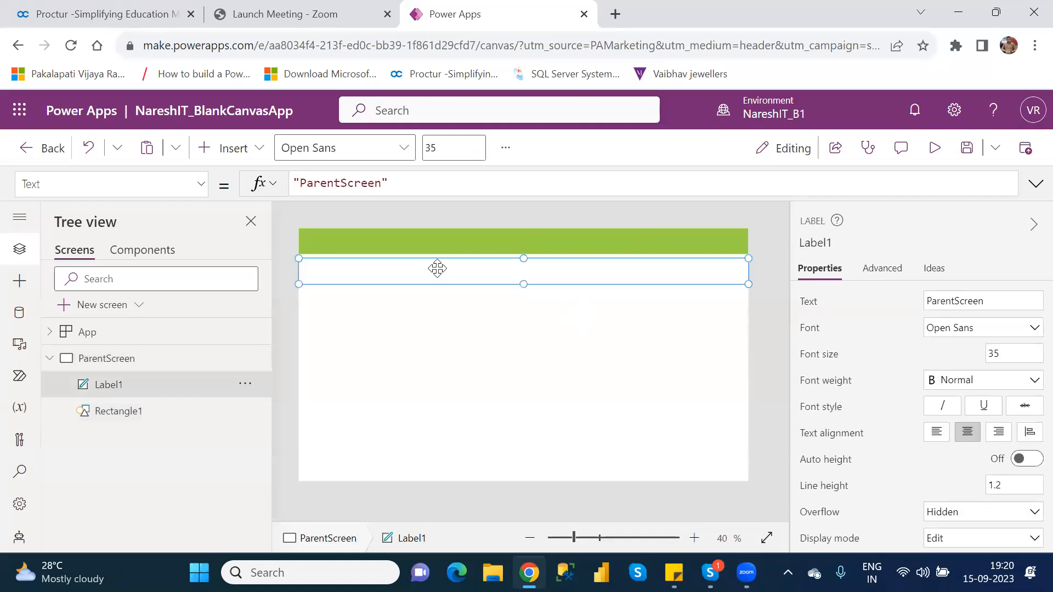
key("Up")
key("Up")
key("Up")
key("Up")
key("Up")
key("Up")
key("Up")
key("Up")
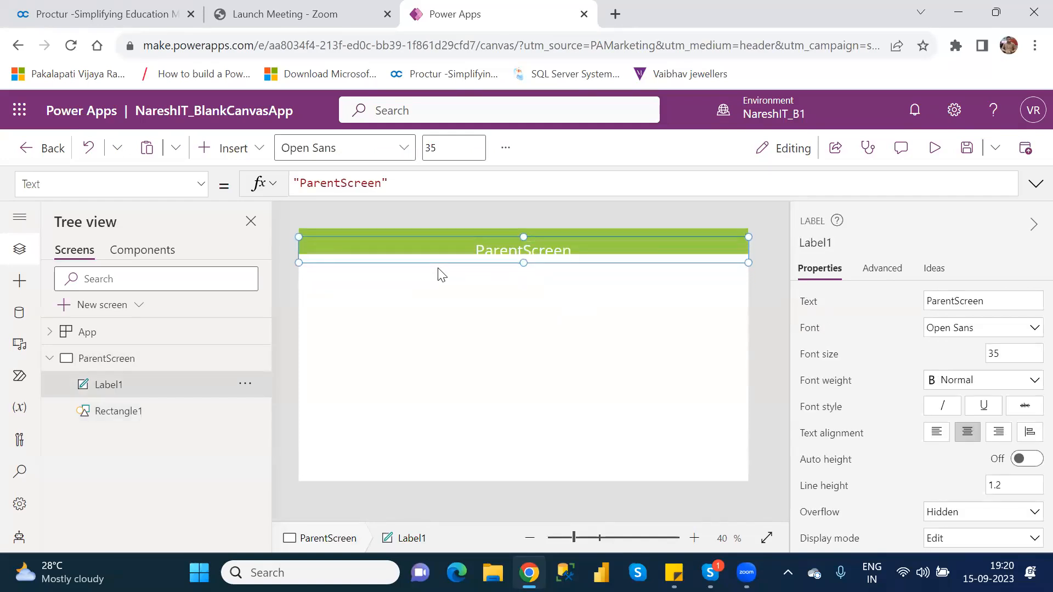
key("Up")
key("Up")
key("Up")
key("Up")
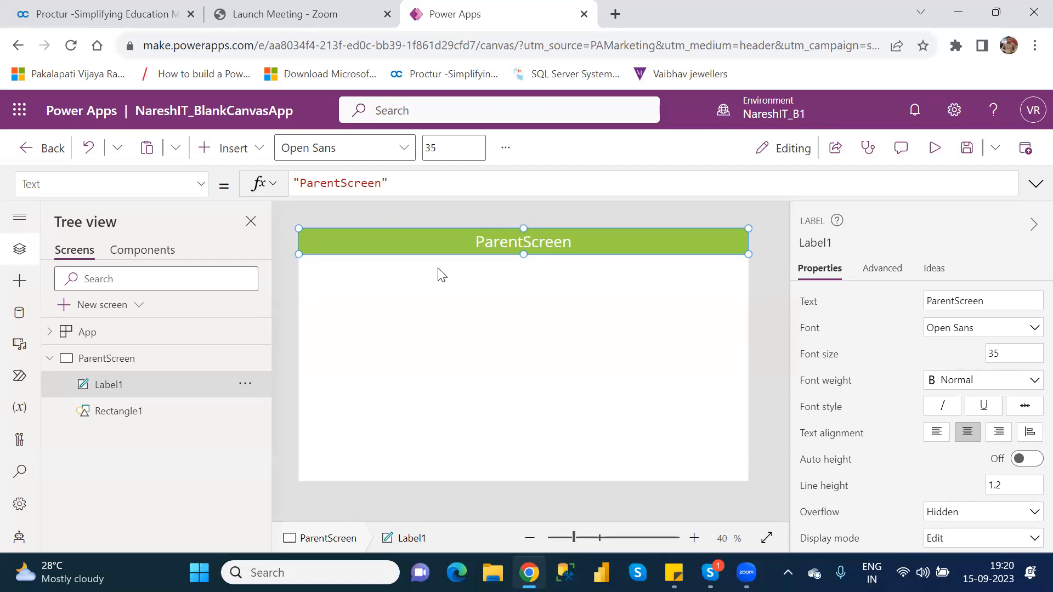
Add a blank screen, rename it TempScreen, and select ParentScreen's Label1.
left_click(115, 315)
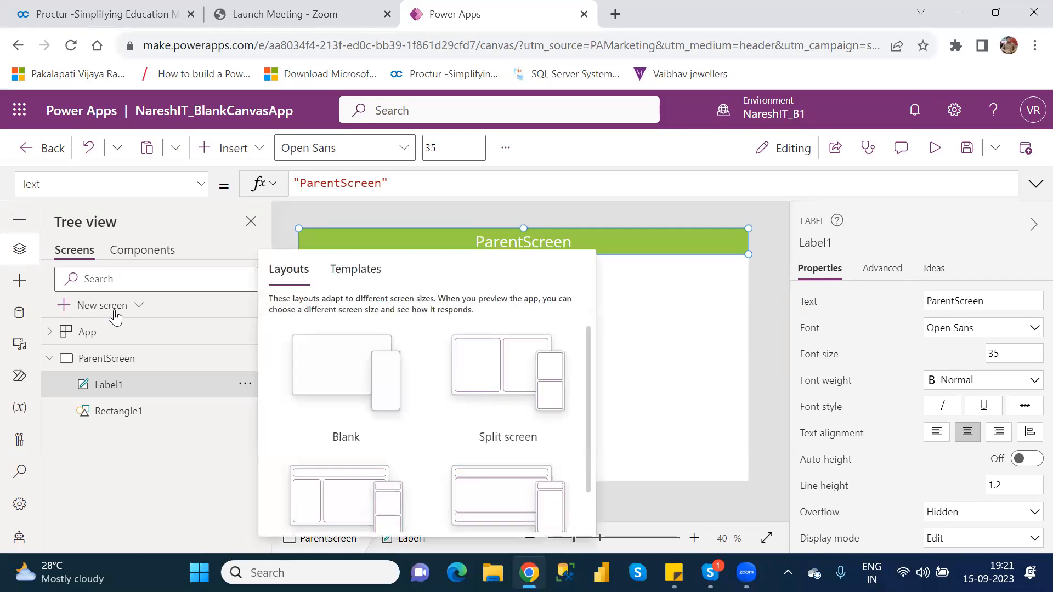
left_click(345, 371)
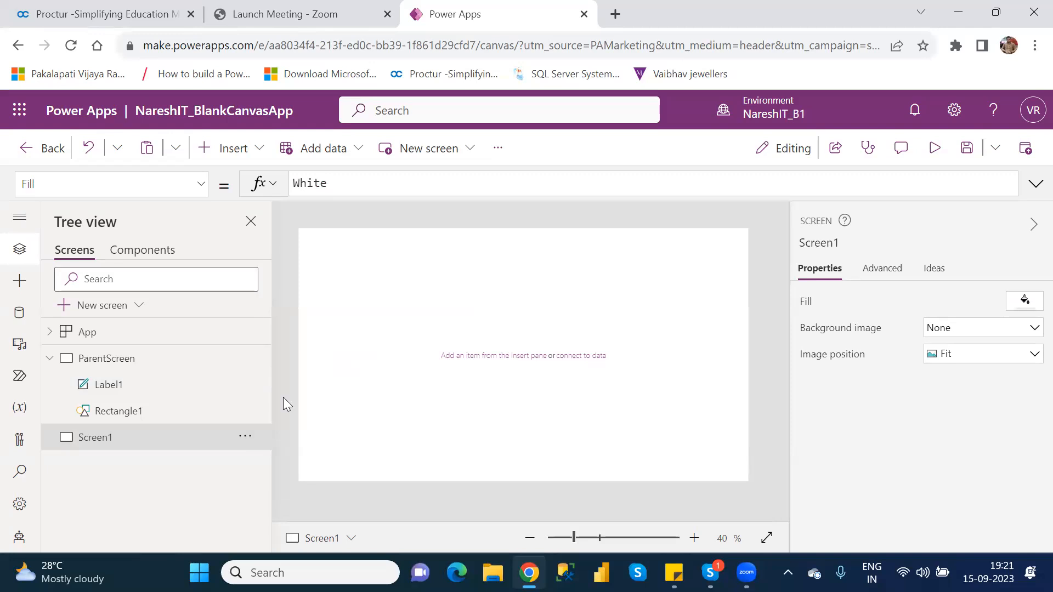
double_click(108, 447)
type("TempScreen")
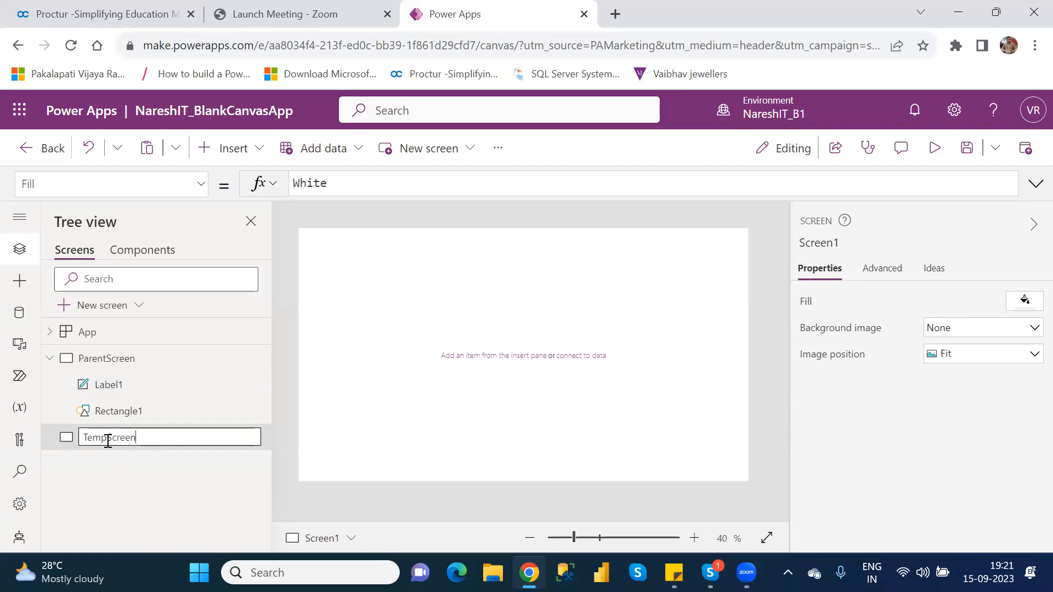
key("Return")
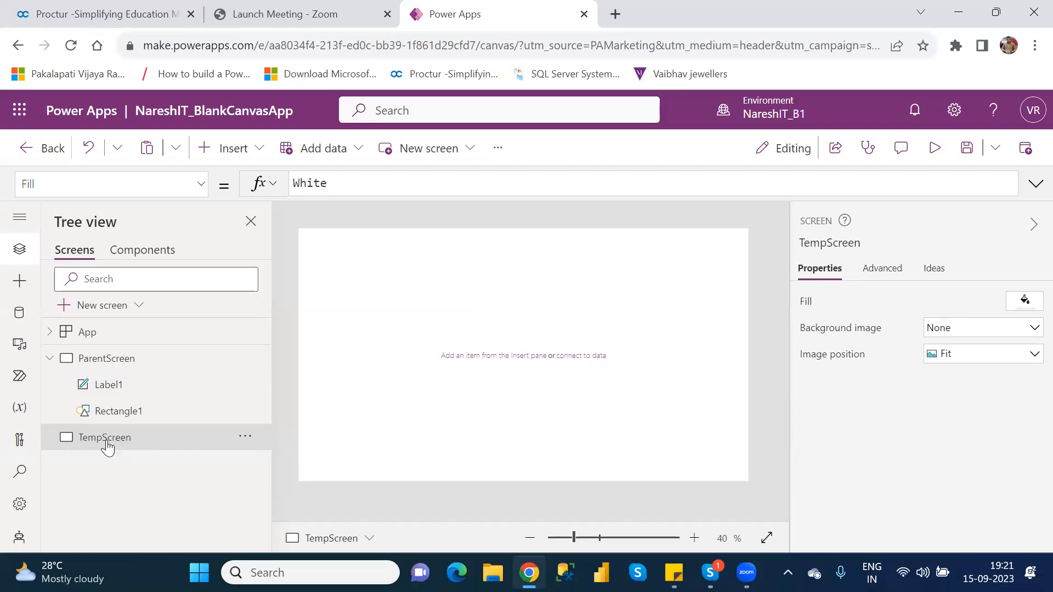
left_click(107, 385)
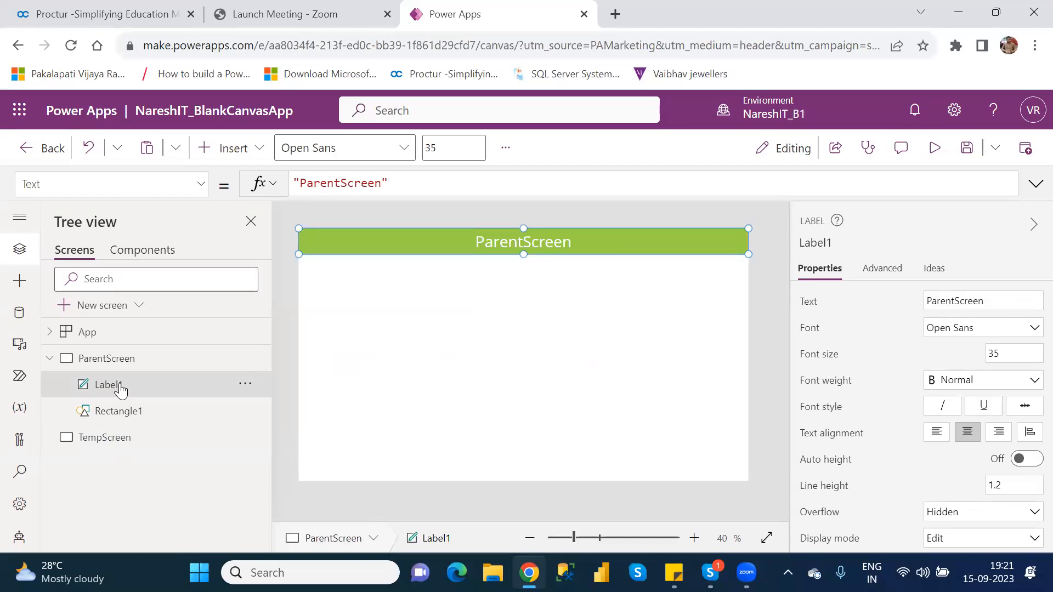
Paste copies of ParentScreen's Label1 and green header Rectangle1 into TempScreen.
left_click(116, 443)
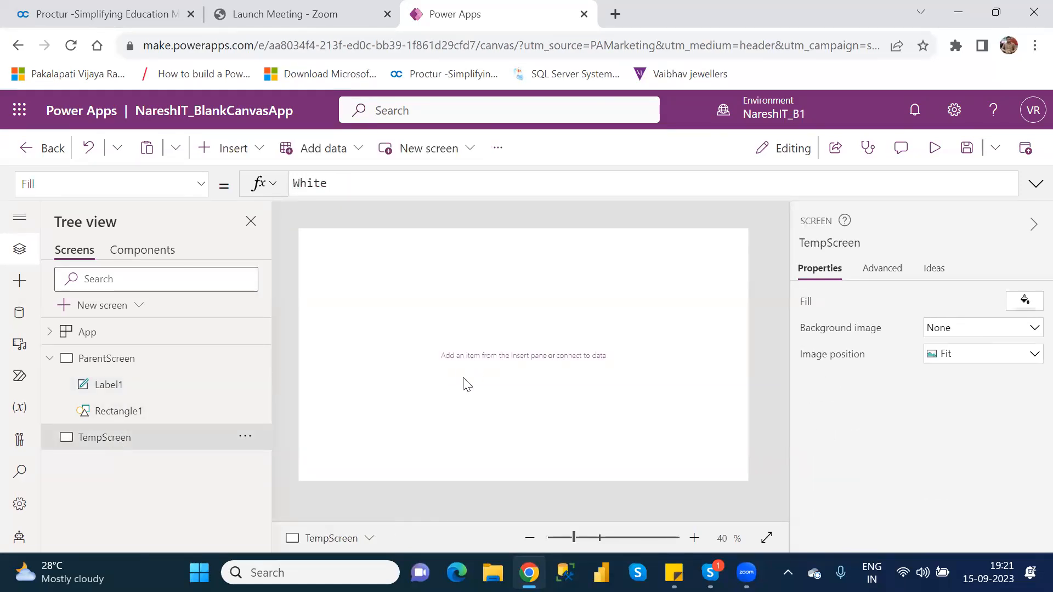
key("ctrl+v")
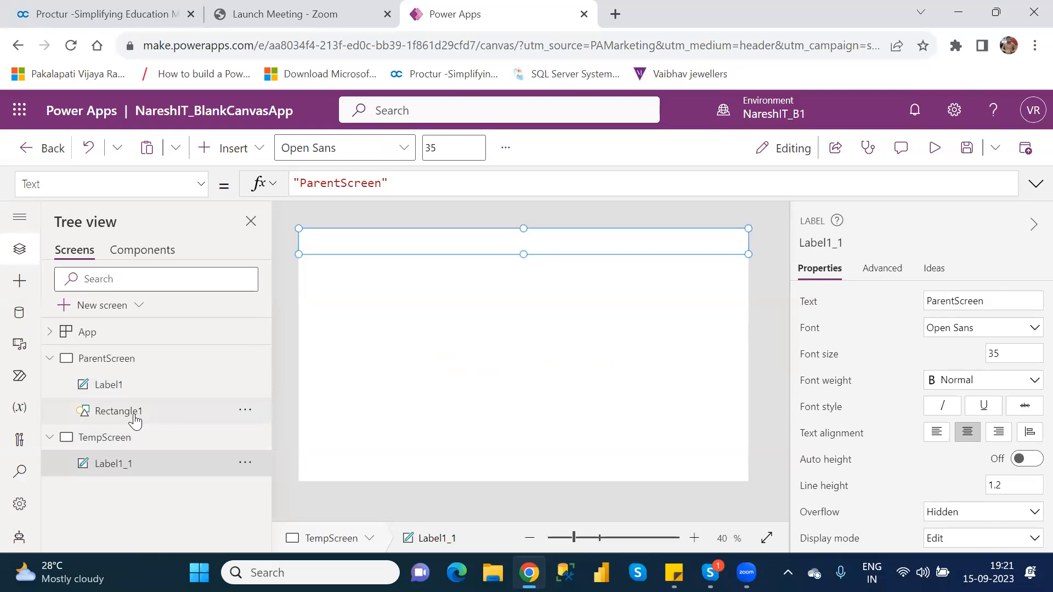
left_click(117, 412)
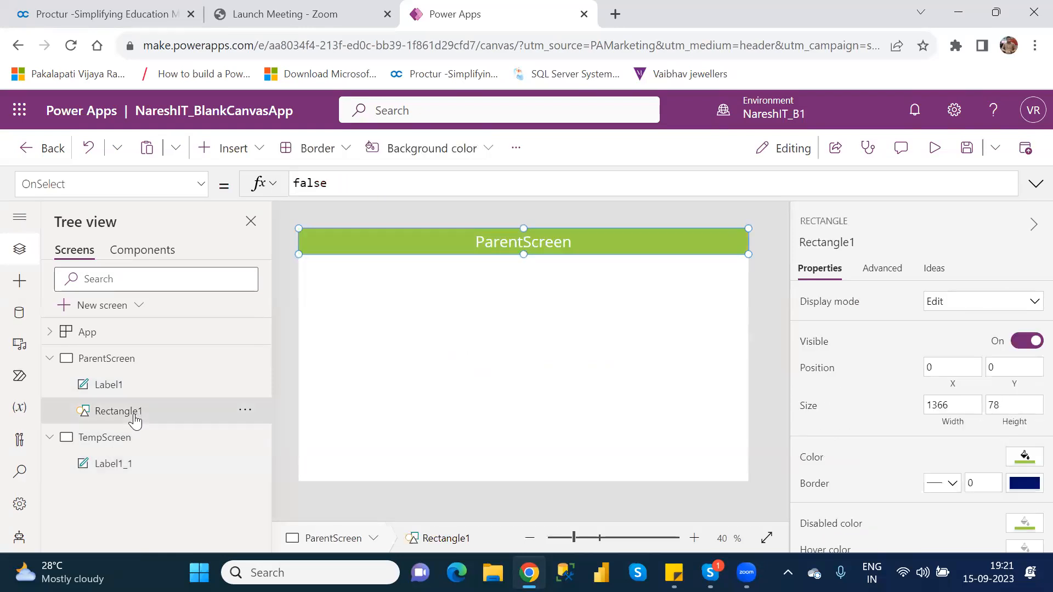
left_click(121, 463)
key("ctrl+v")
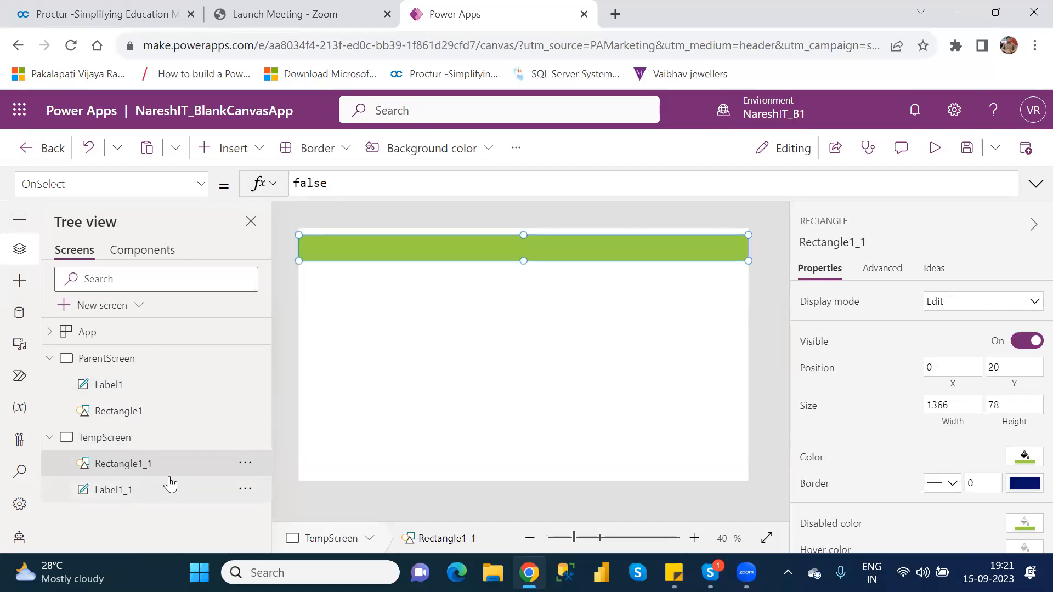
Move the pasted green bar to the top and place the label over it.
left_click_drag(510, 255, 511, 245)
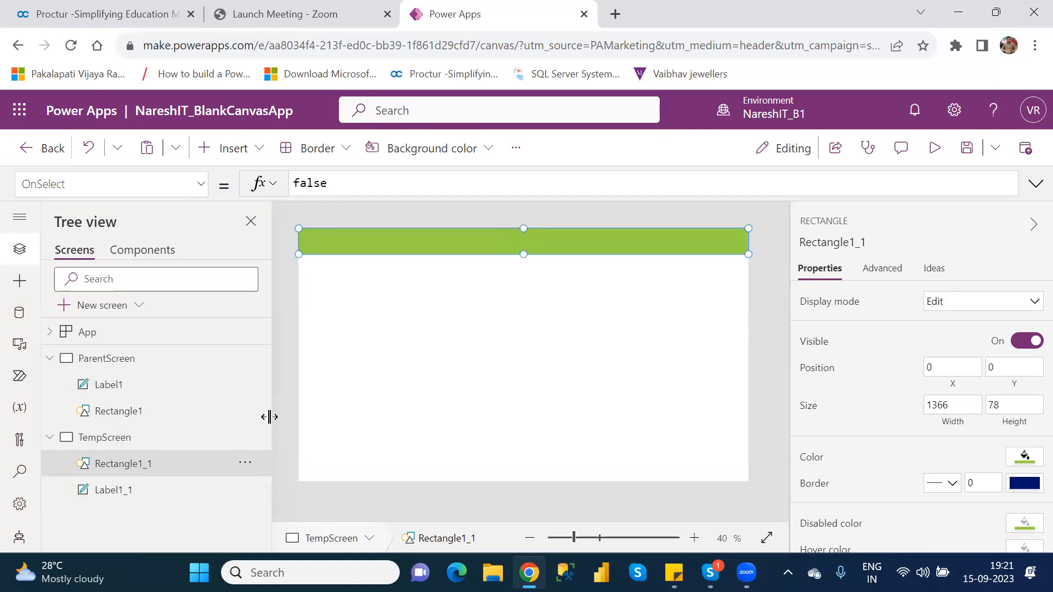
left_click(132, 491)
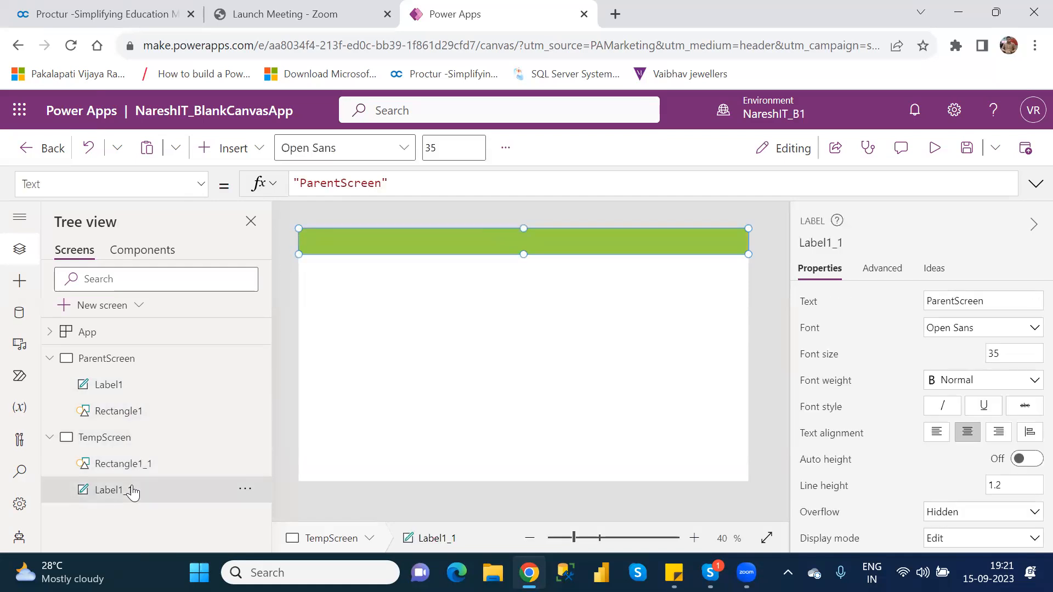
left_click_drag(578, 290, 581, 247)
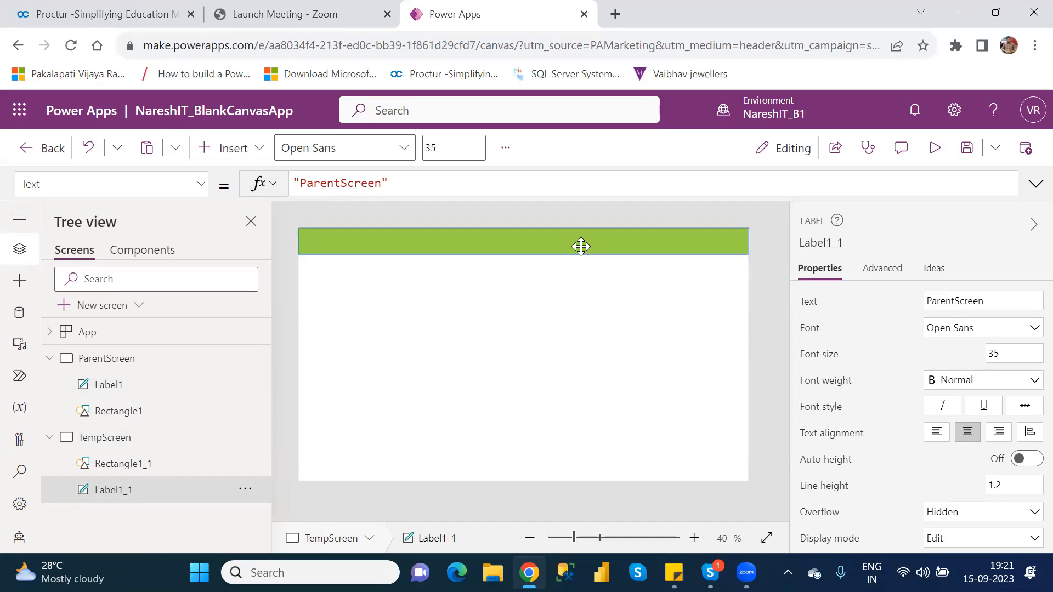
Edit Label1_1's text from 'ParentScreen' to 'TempScreen' and reselect the label.
left_click(580, 247)
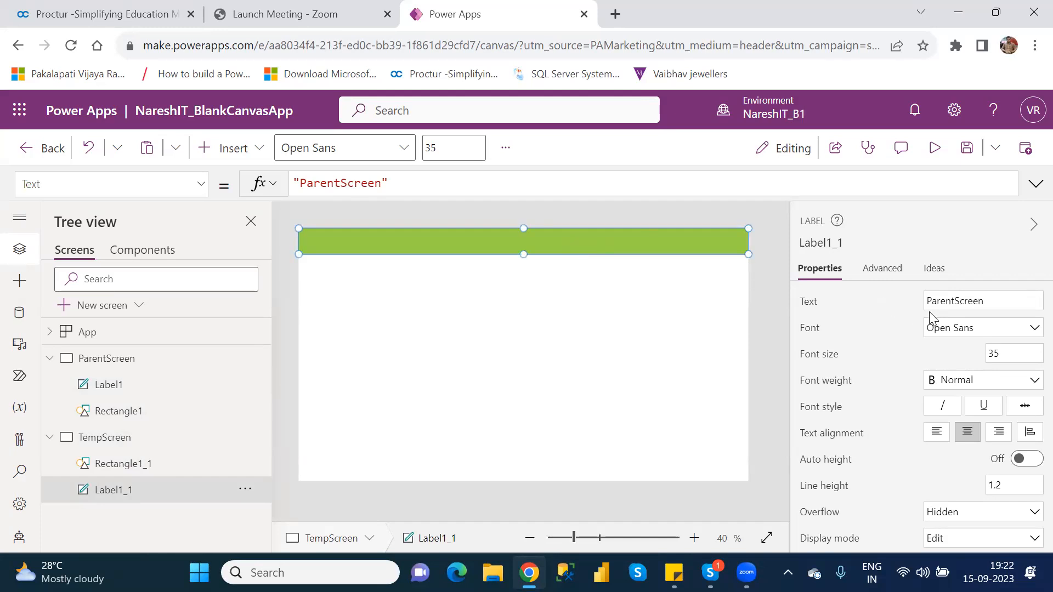
left_click(957, 302)
key("BackSpace")
key("BackSpace")
key("BackSpace")
key("BackSpace")
key("BackSpace")
key("BackSpace")
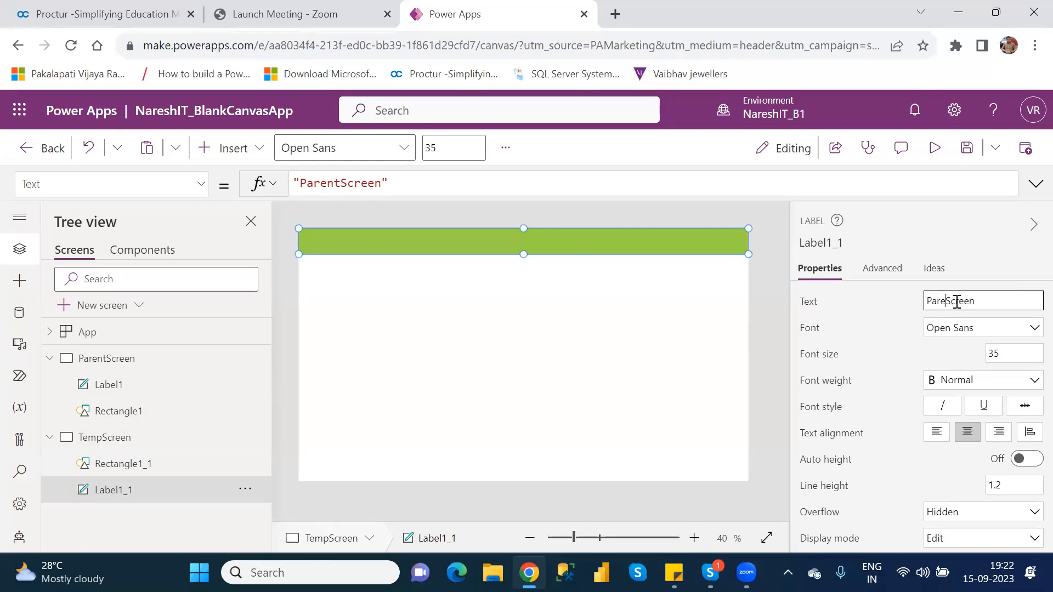
type("Temp")
left_click(597, 353)
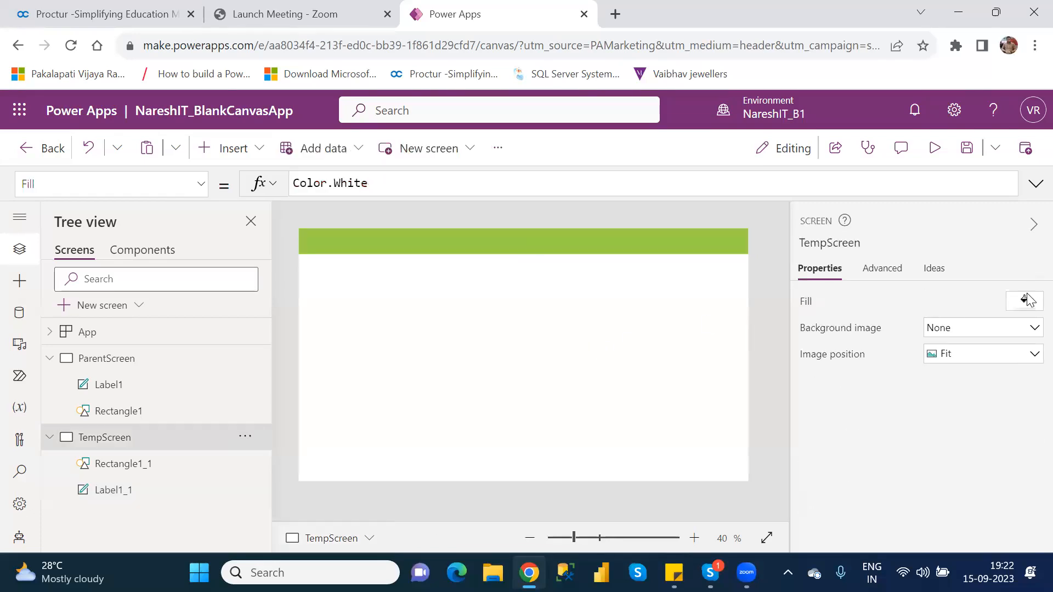
left_click(120, 489)
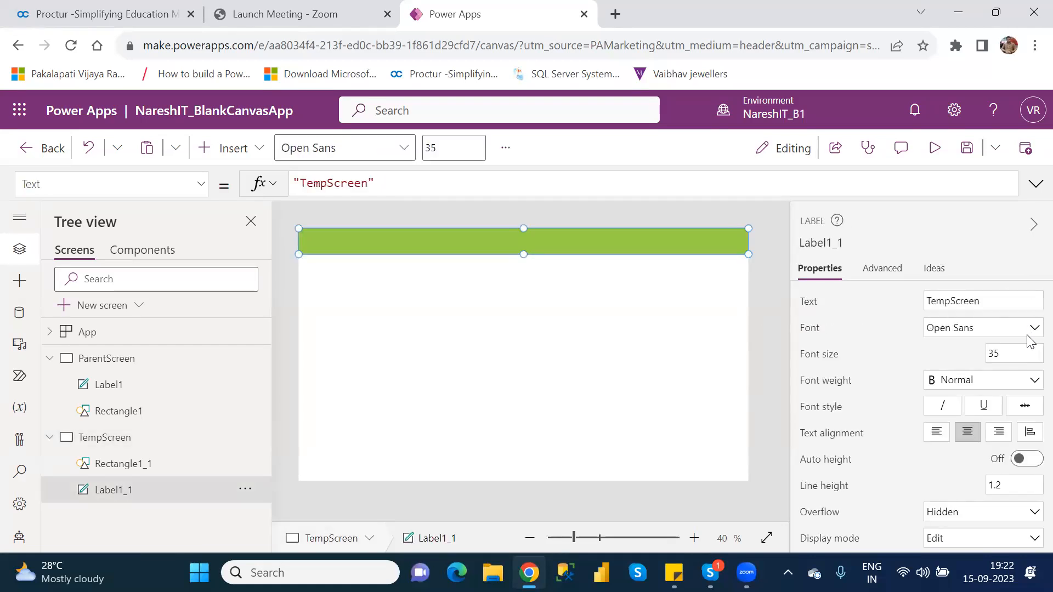
scroll(1030, 396, "down", 2)
scroll(1030, 396, "down", 4)
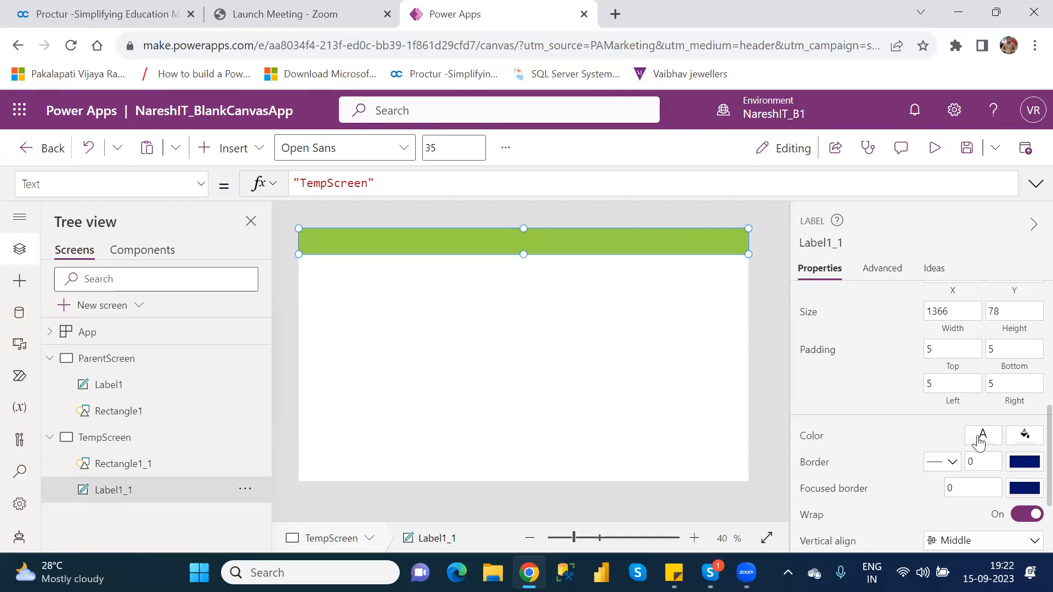
Make Label1_1's text black and drag it below the green header bar.
left_click(983, 435)
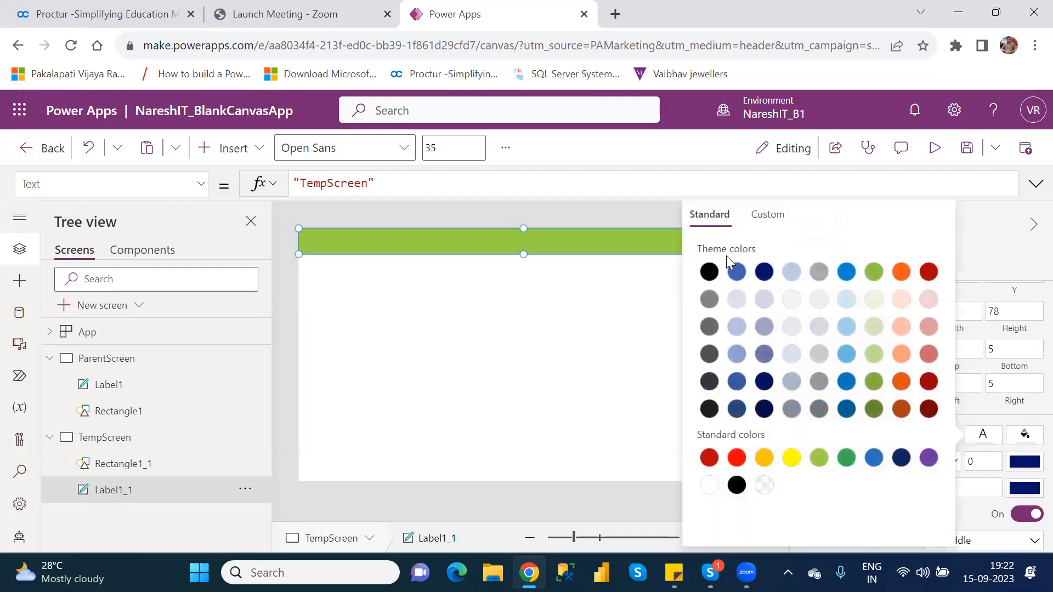
left_click(708, 273)
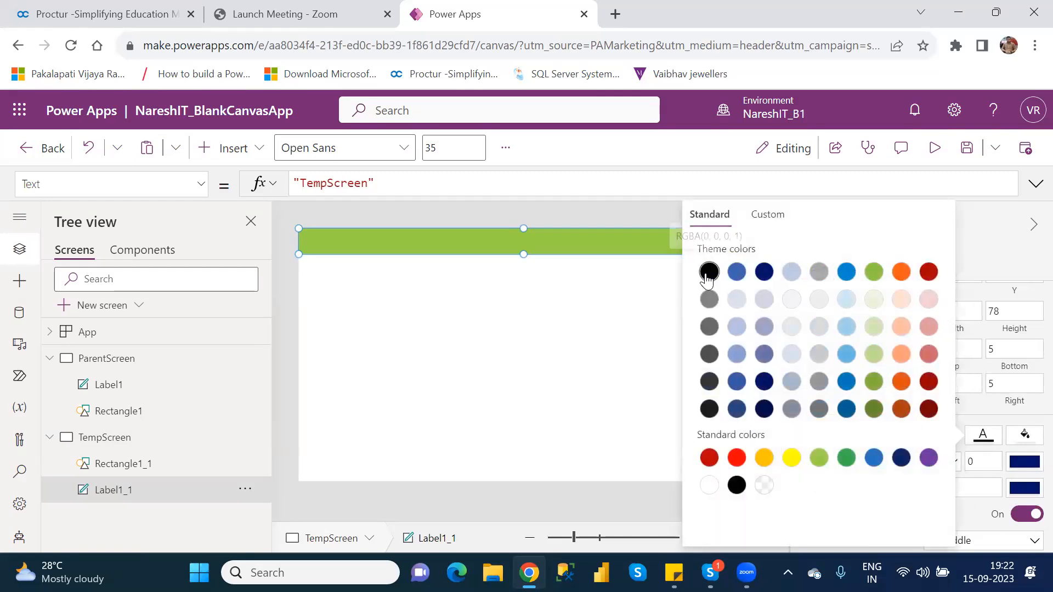
left_click_drag(476, 244, 510, 318)
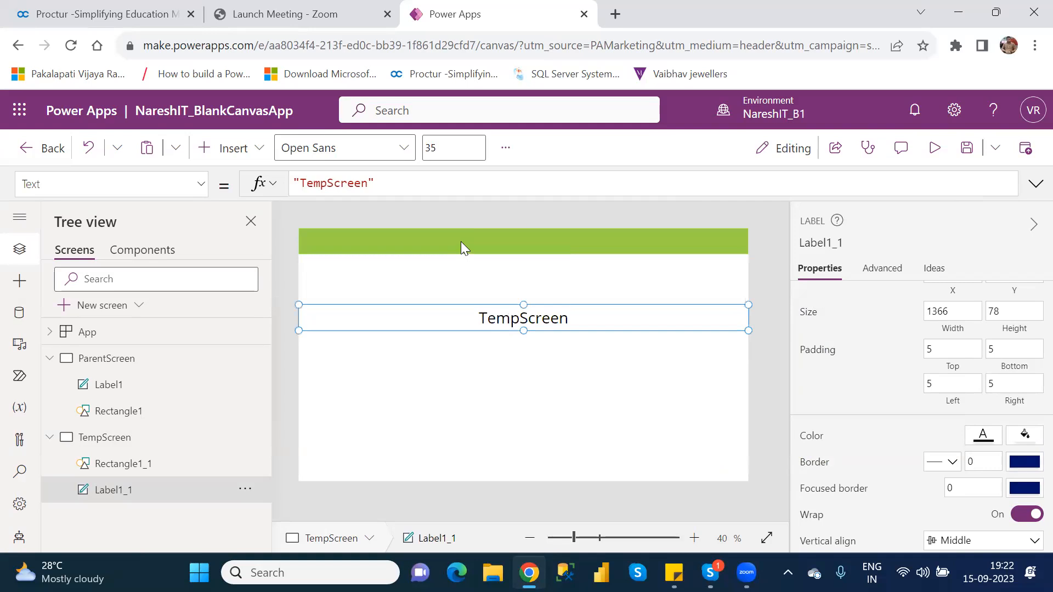
left_click(464, 242)
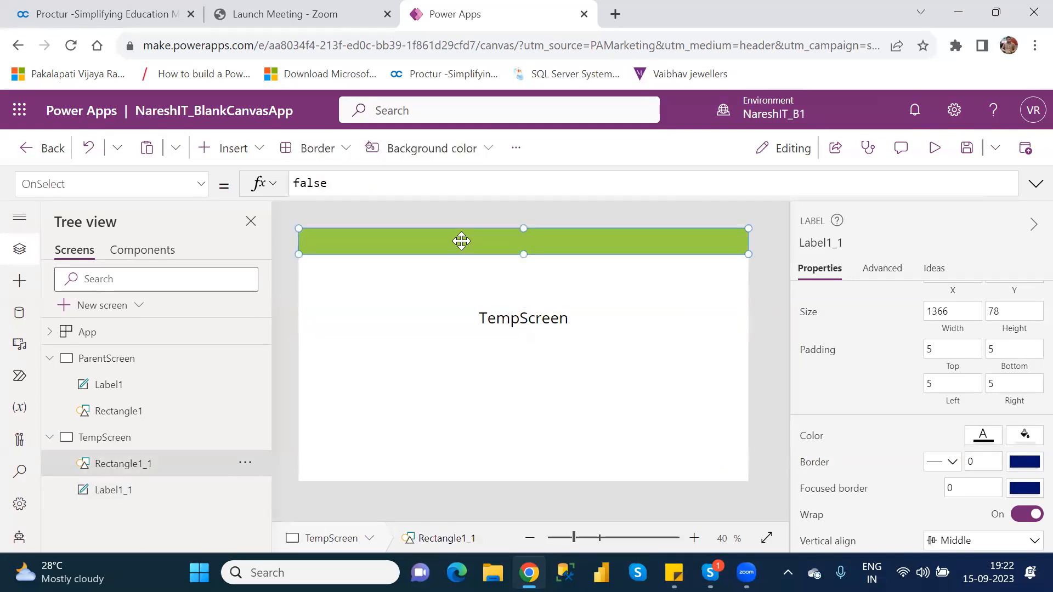
Check Rectangle1_1's Reorder options, then drag Label1_1 back onto the green bar.
left_click(529, 319)
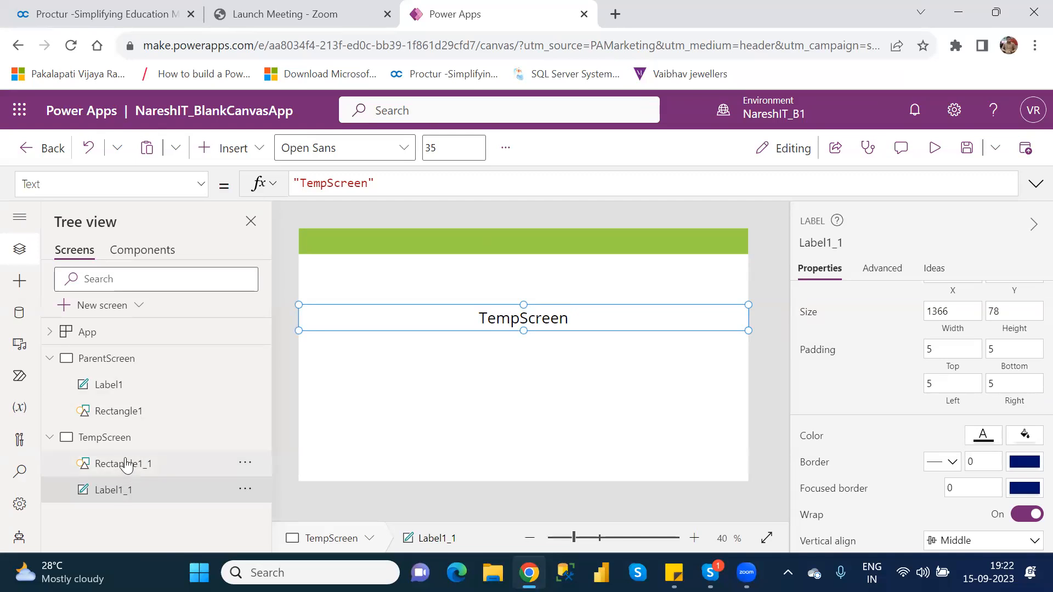
left_click(244, 466)
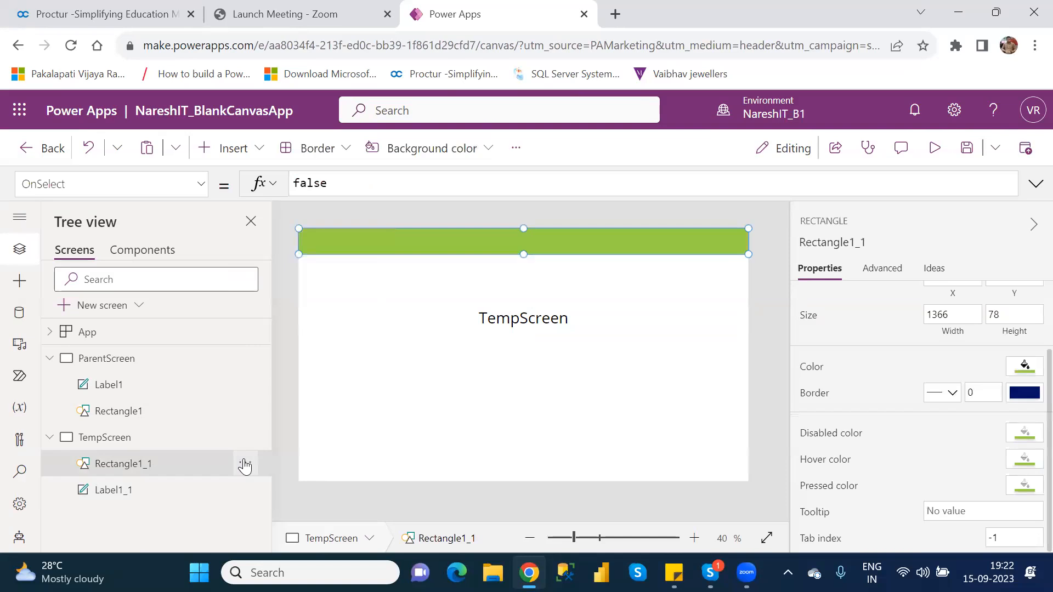
left_click(244, 467)
mouse_move(303, 390)
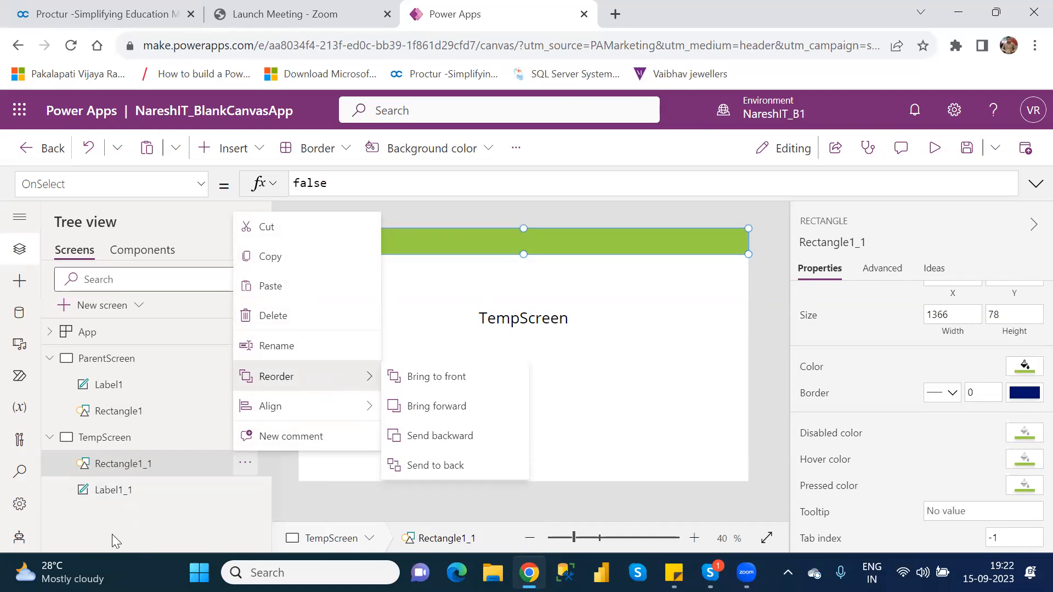
left_click(578, 321)
left_click(577, 316)
left_click_drag(577, 316, 579, 238)
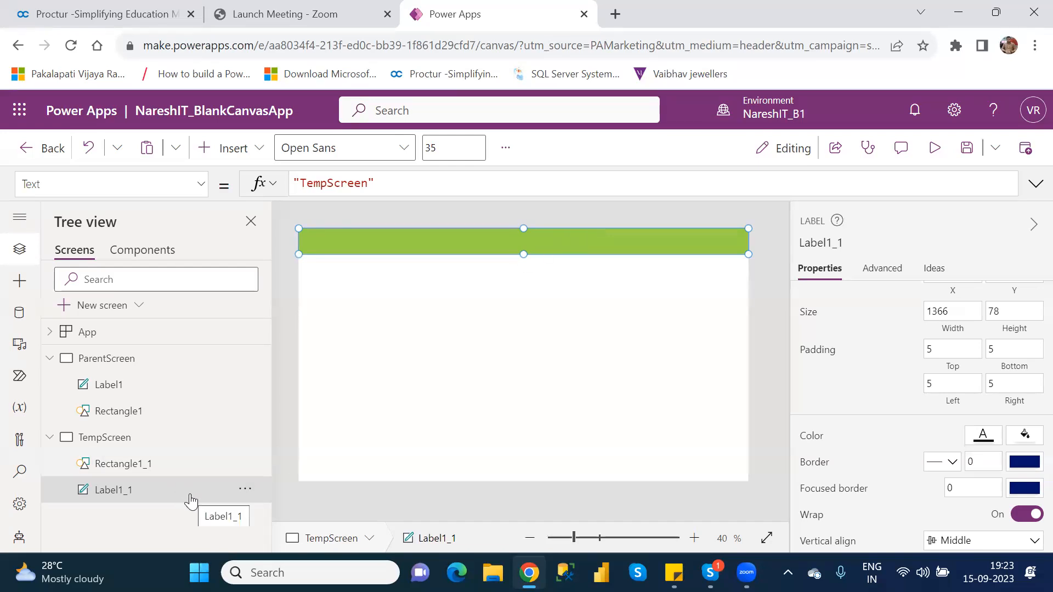
left_click(245, 490)
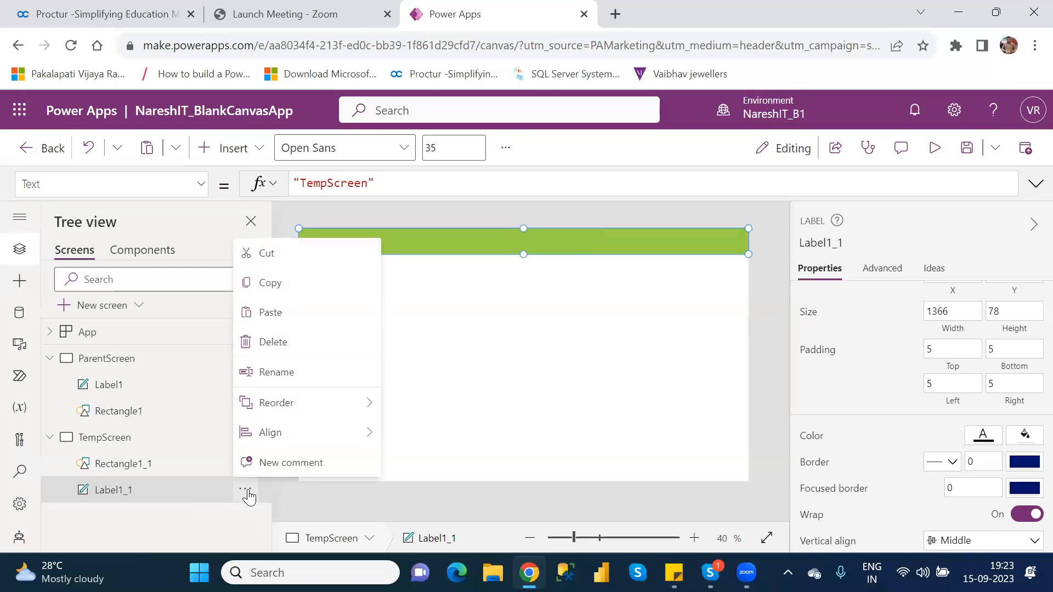
mouse_move(305, 438)
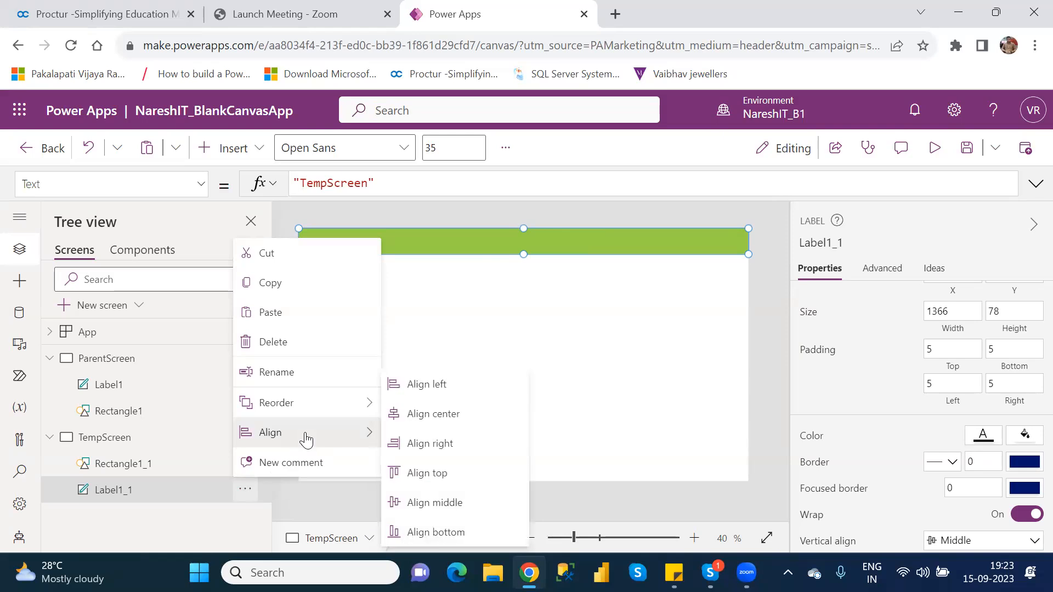
mouse_move(297, 413)
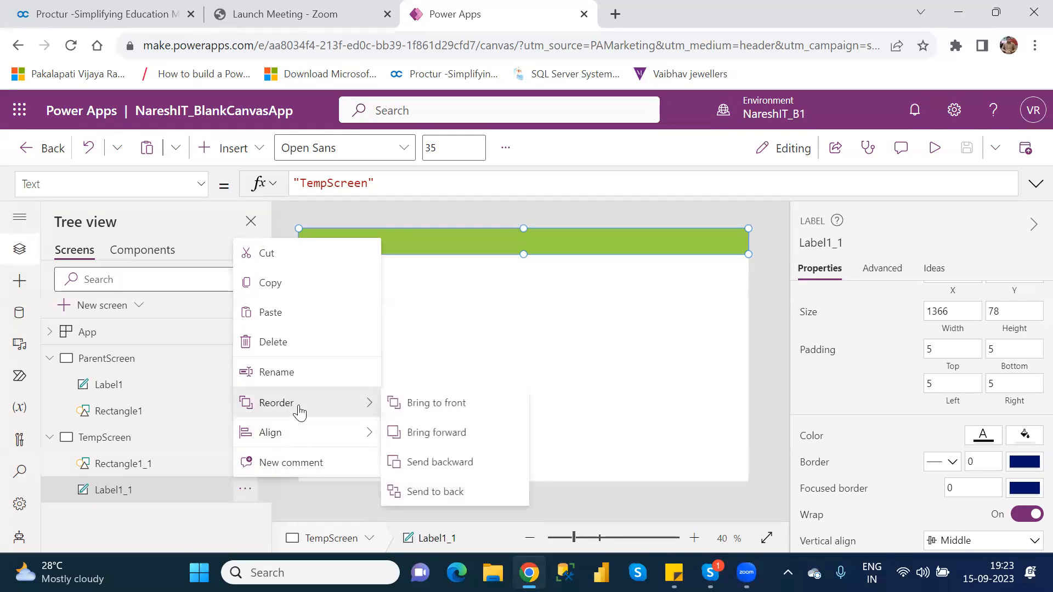
left_click(454, 404)
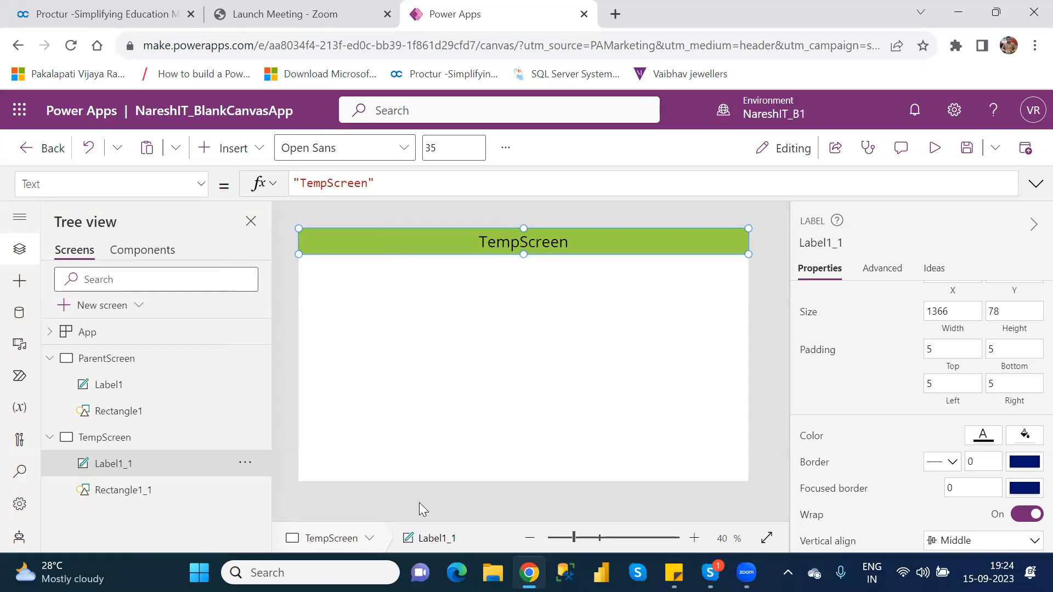
left_click(245, 464)
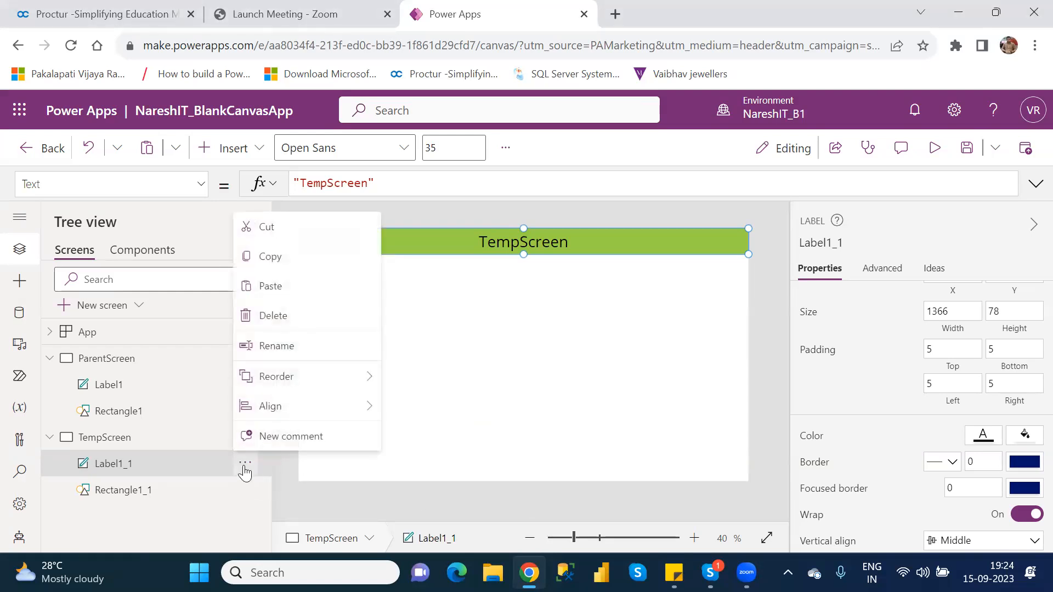
mouse_move(296, 381)
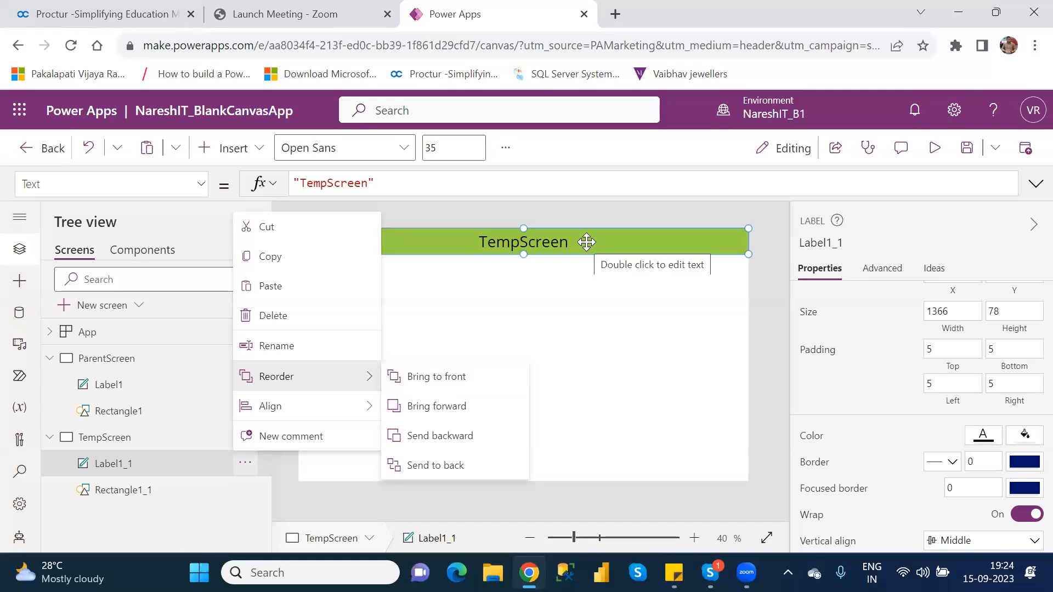
left_click(468, 466)
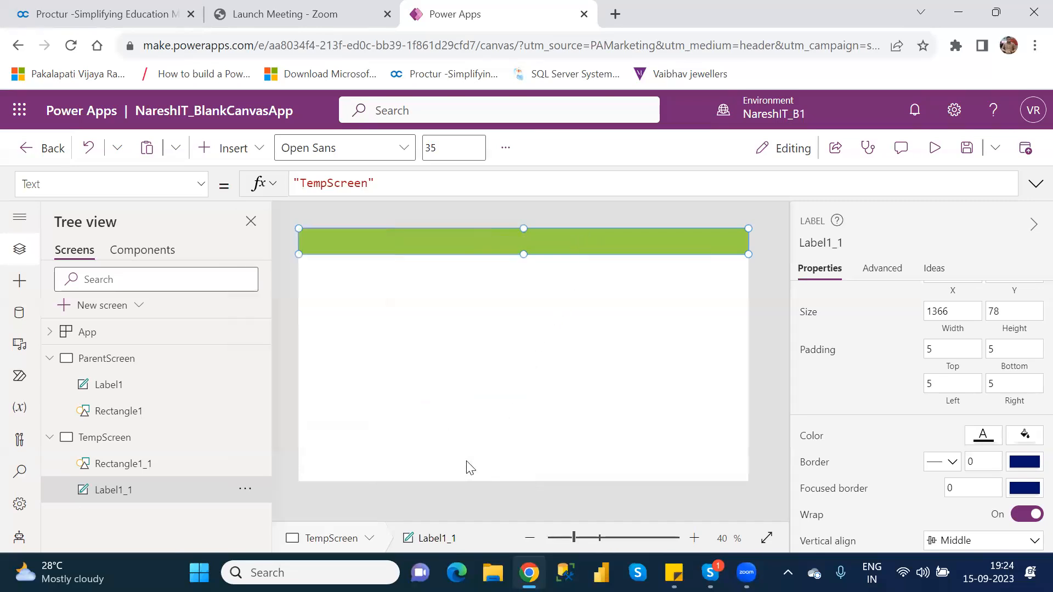
Send Rectangle1_1 behind Label1_1 so the TempScreen header text shows.
left_click(470, 364)
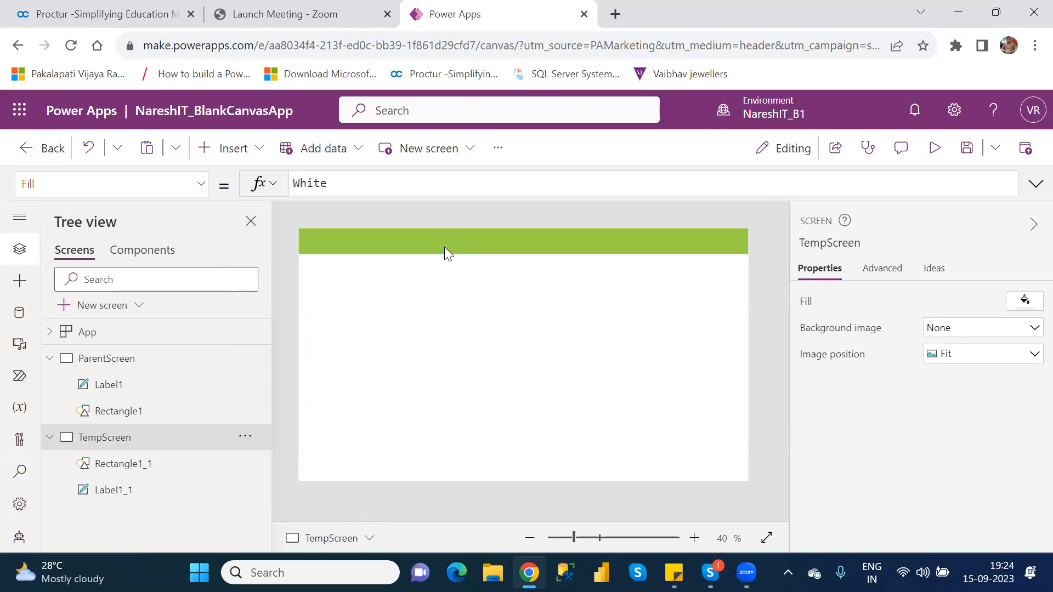
left_click(246, 465)
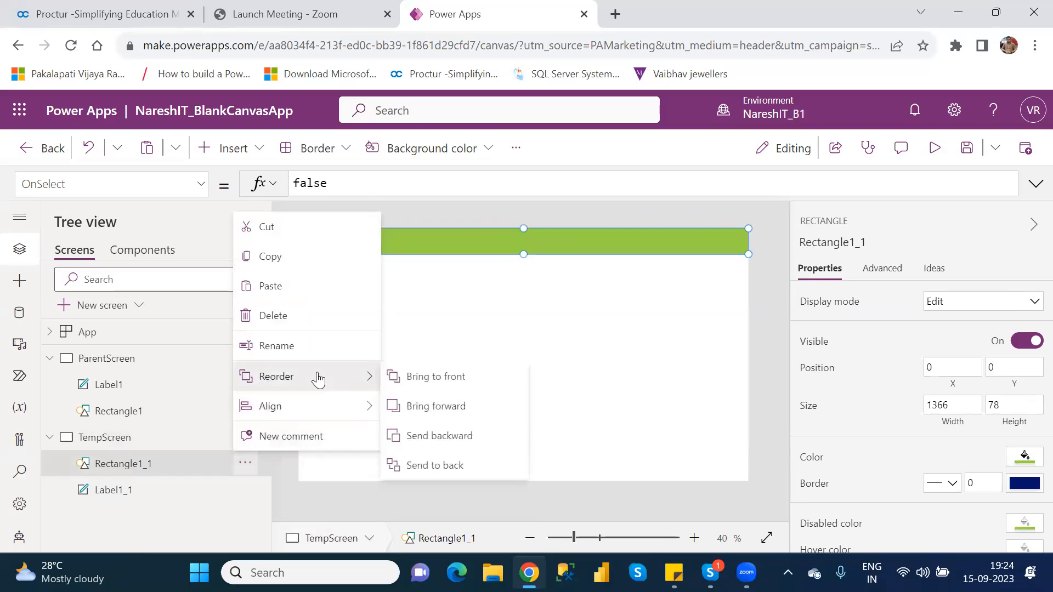
left_click(437, 465)
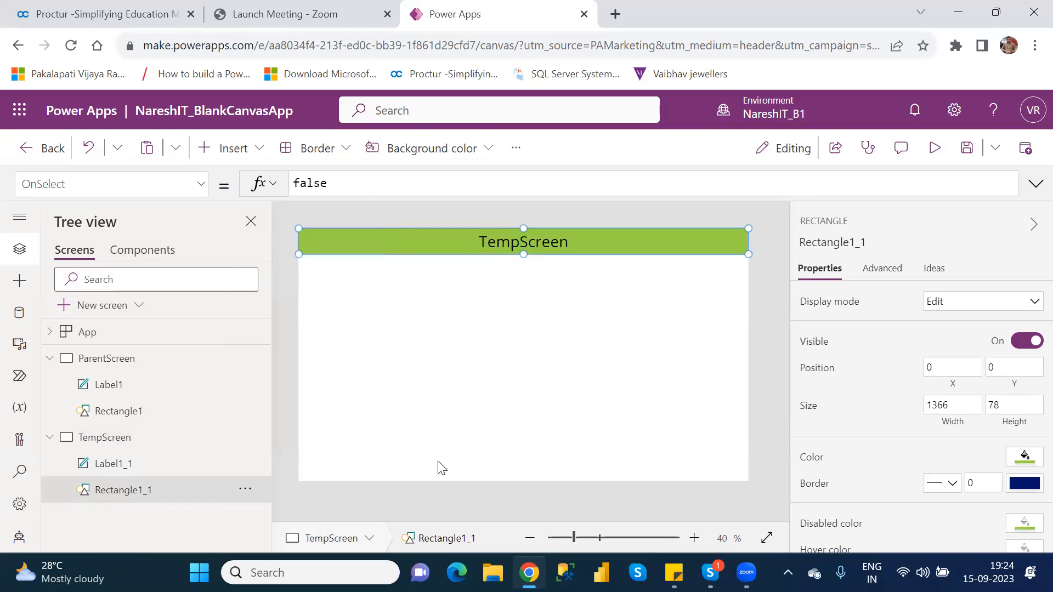
left_click(506, 375)
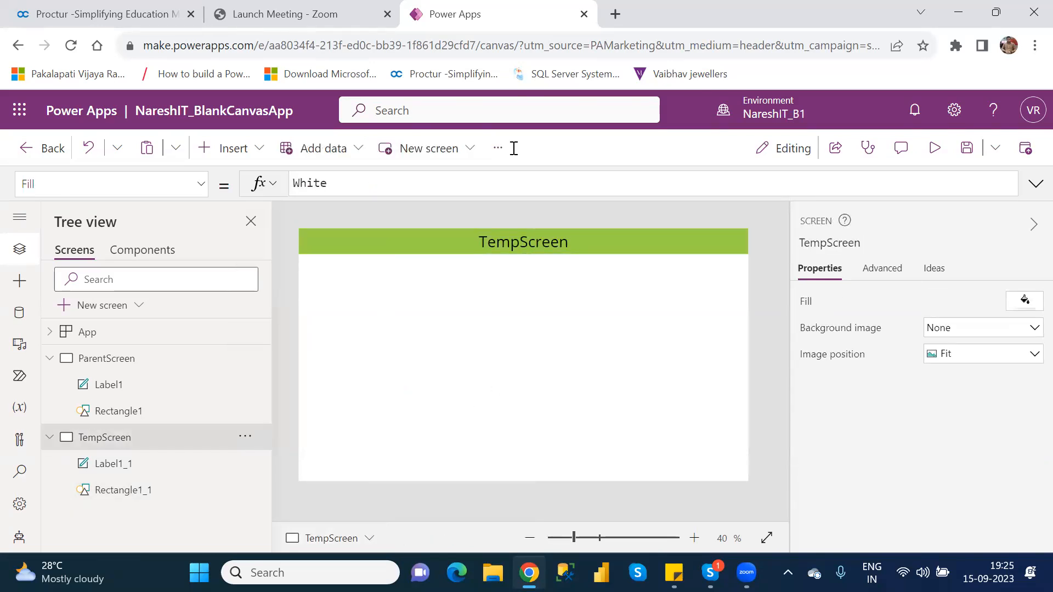
Select TempScreen's header label to view its Open Sans size 35 properties.
left_click(542, 25)
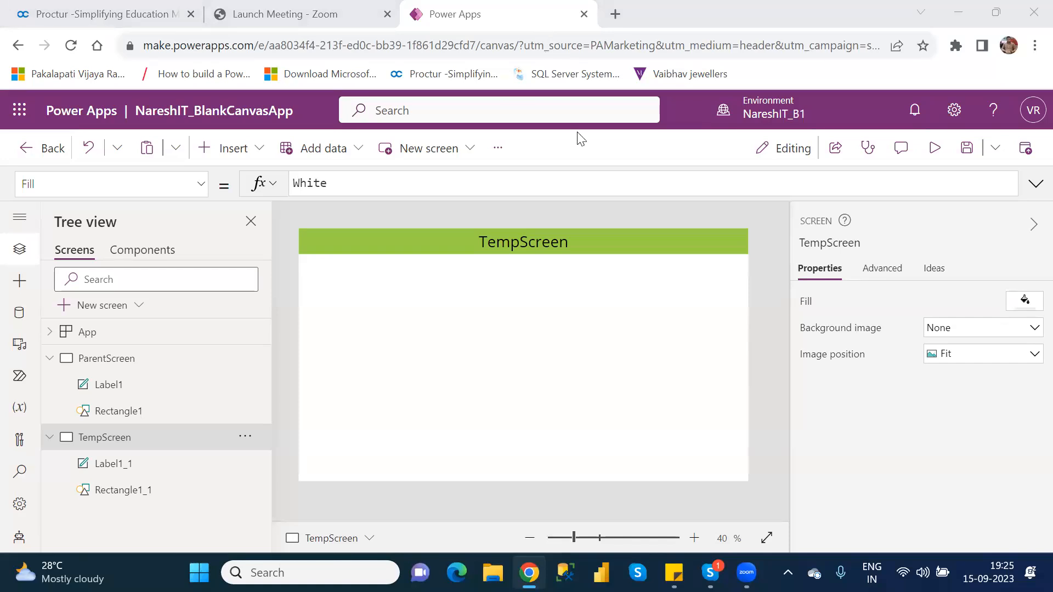
left_click(499, 299)
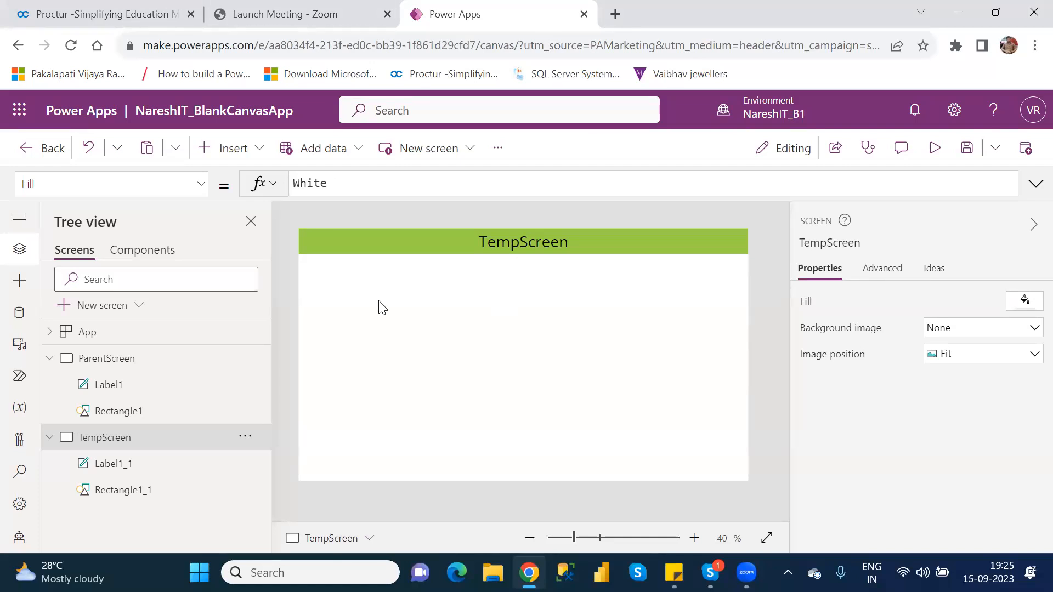
left_click(349, 245)
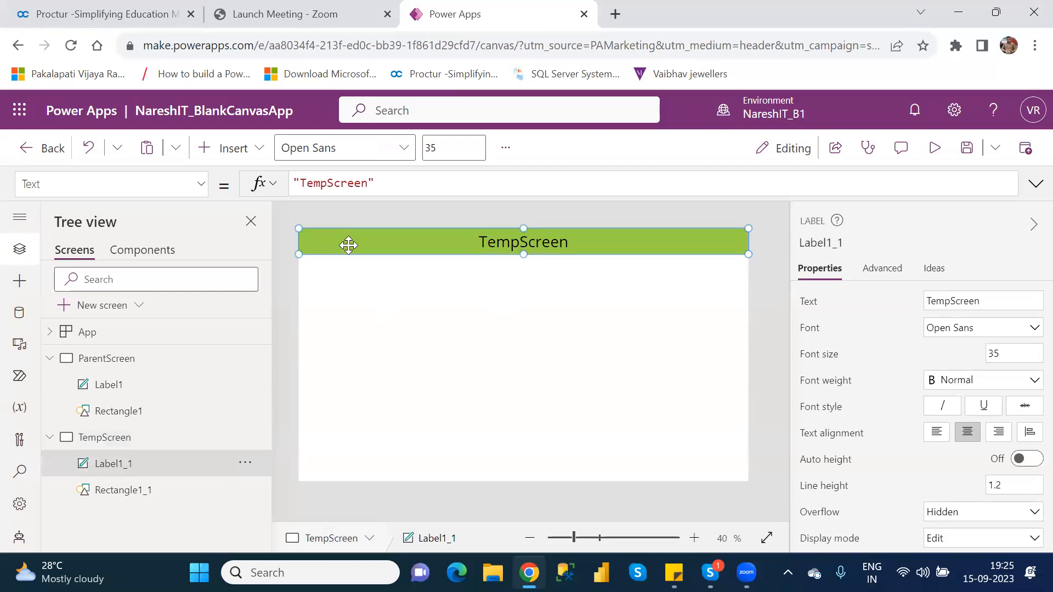
Change Rectangle1_1's fill to amber RGBA(255, 191, 0, 1).
left_click(141, 498)
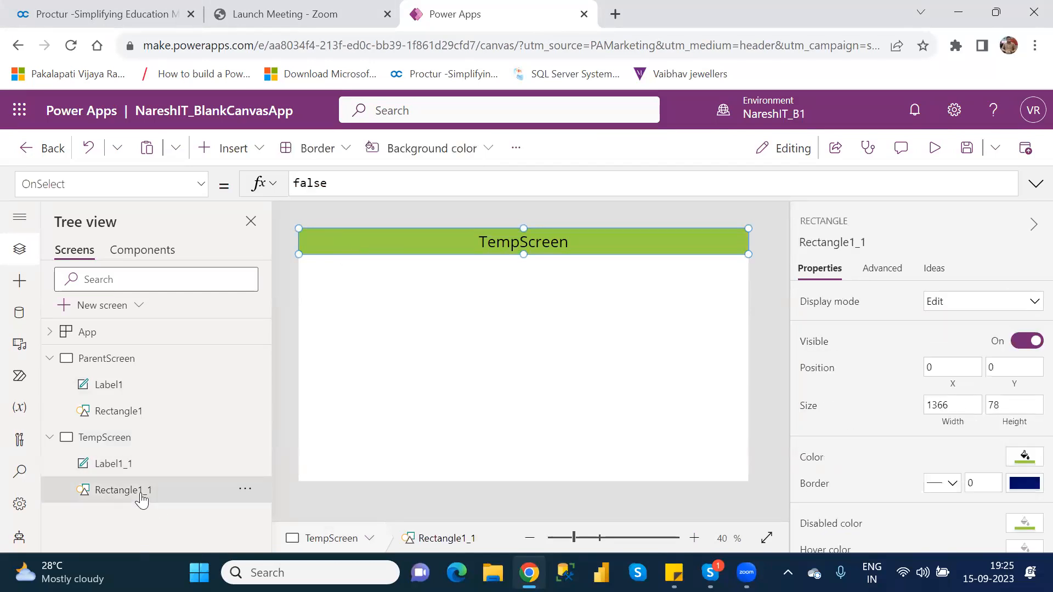
left_click(1024, 458)
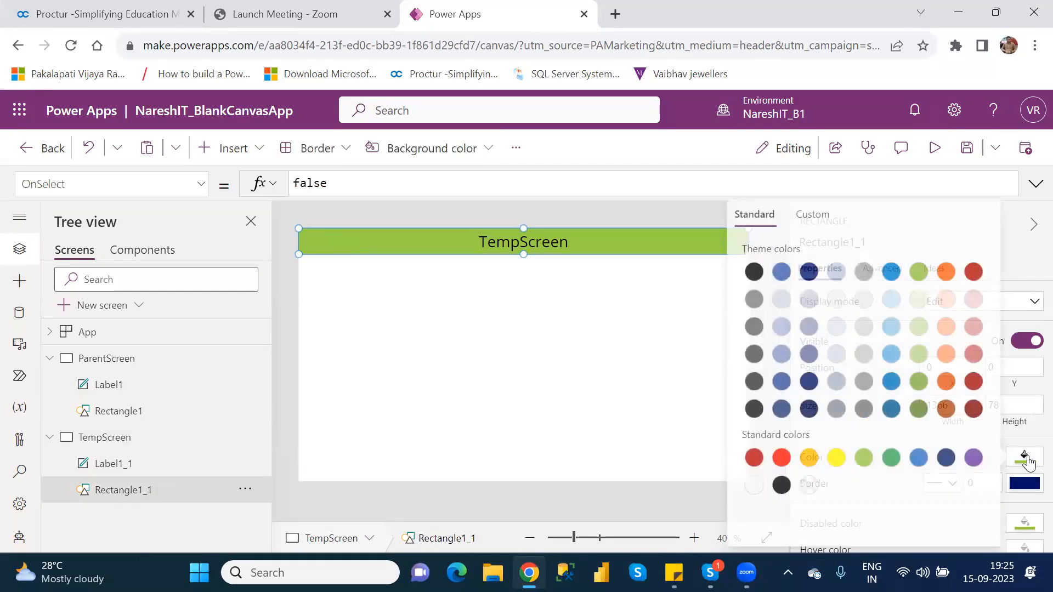
left_click(805, 458)
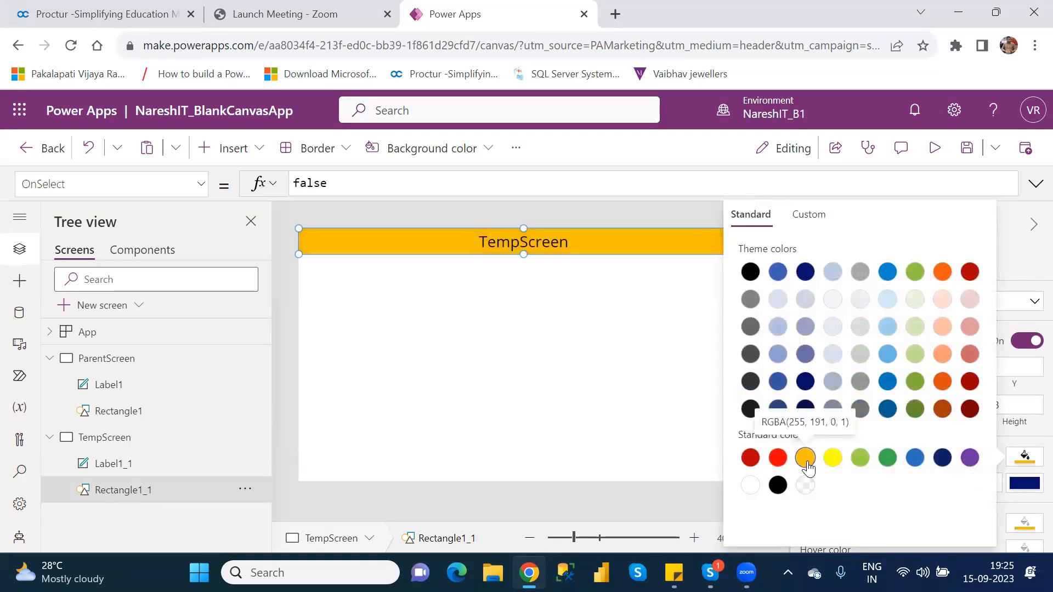
left_click(555, 358)
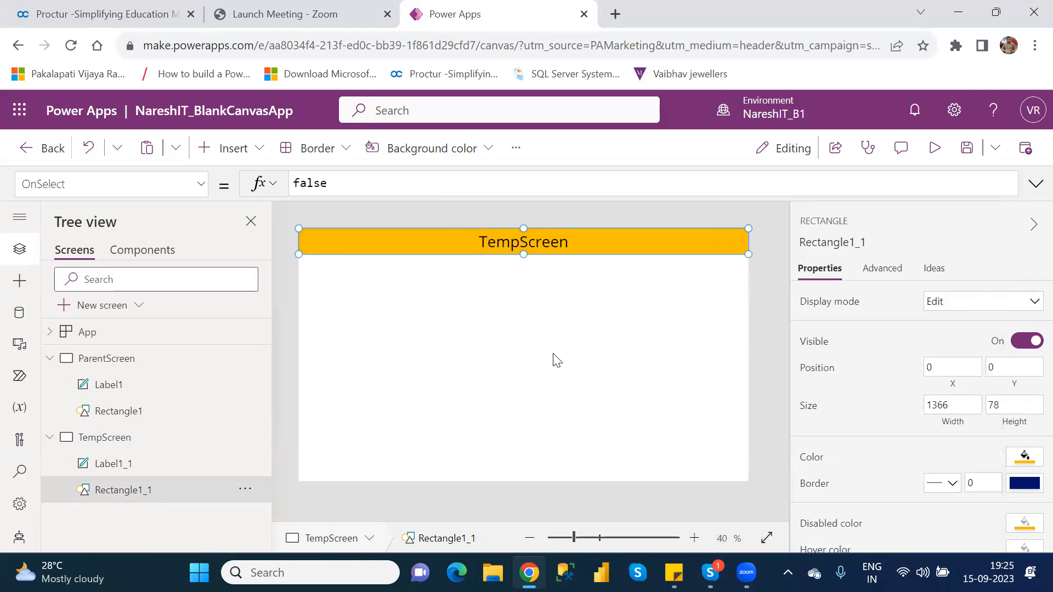
left_click(554, 356)
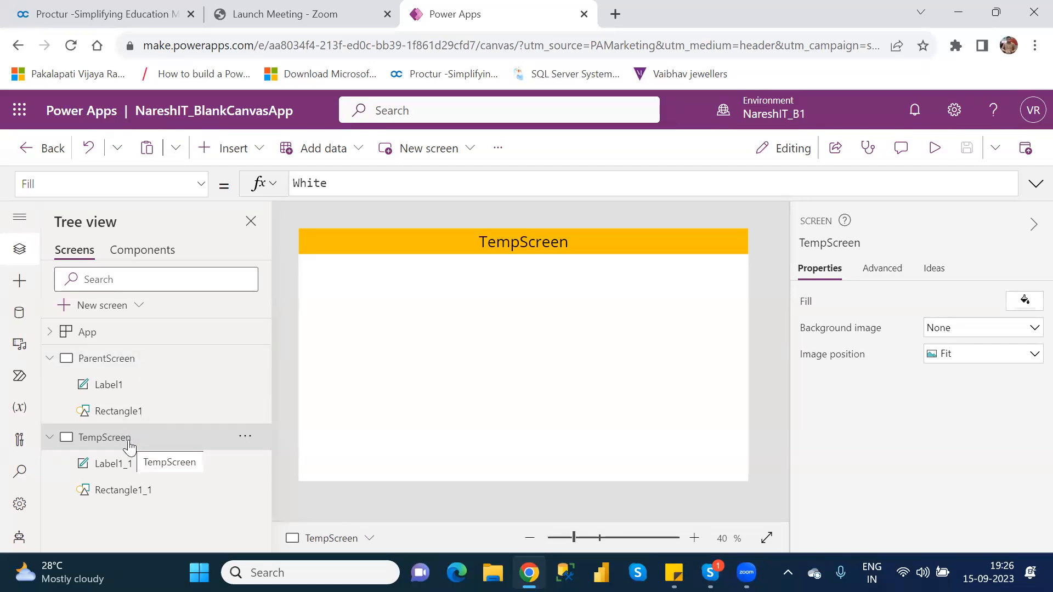
Set Label1_1's font size to 15, then select ParentScreen's Label1 for comparison.
left_click(101, 357)
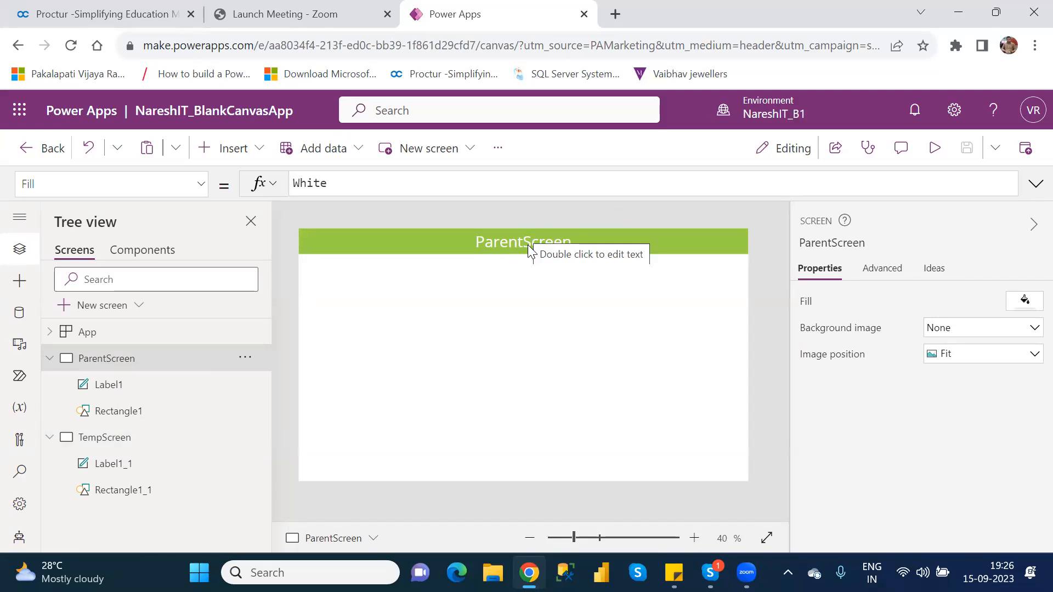
left_click(120, 474)
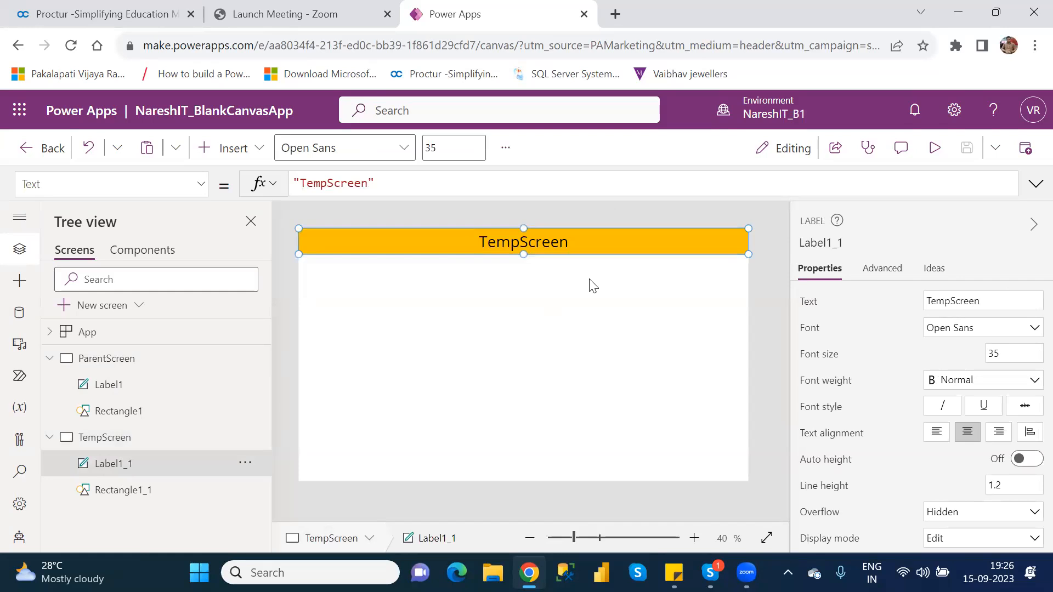
double_click(993, 350)
type("15")
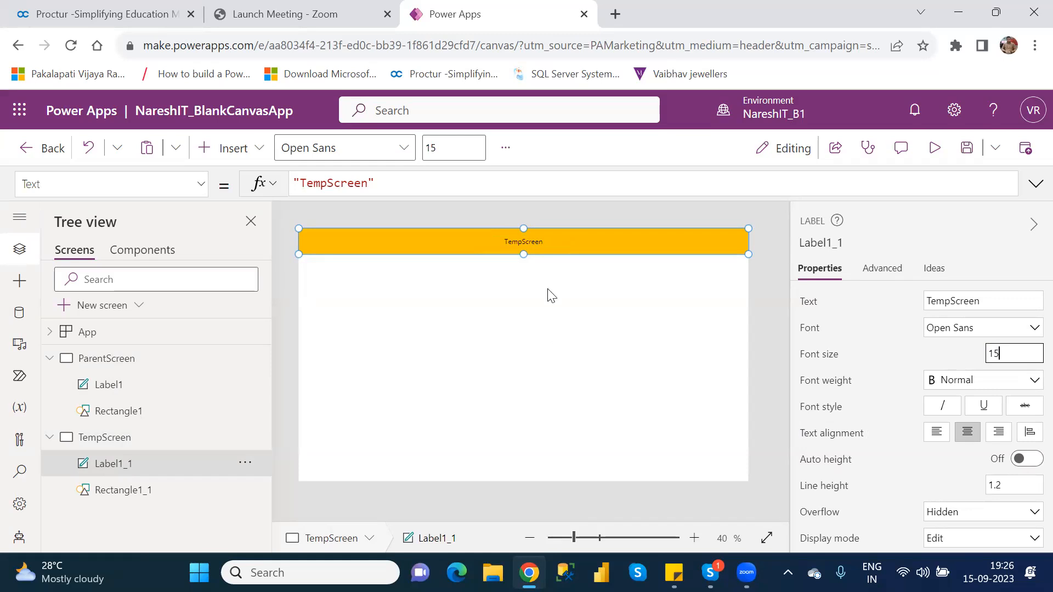
left_click(114, 396)
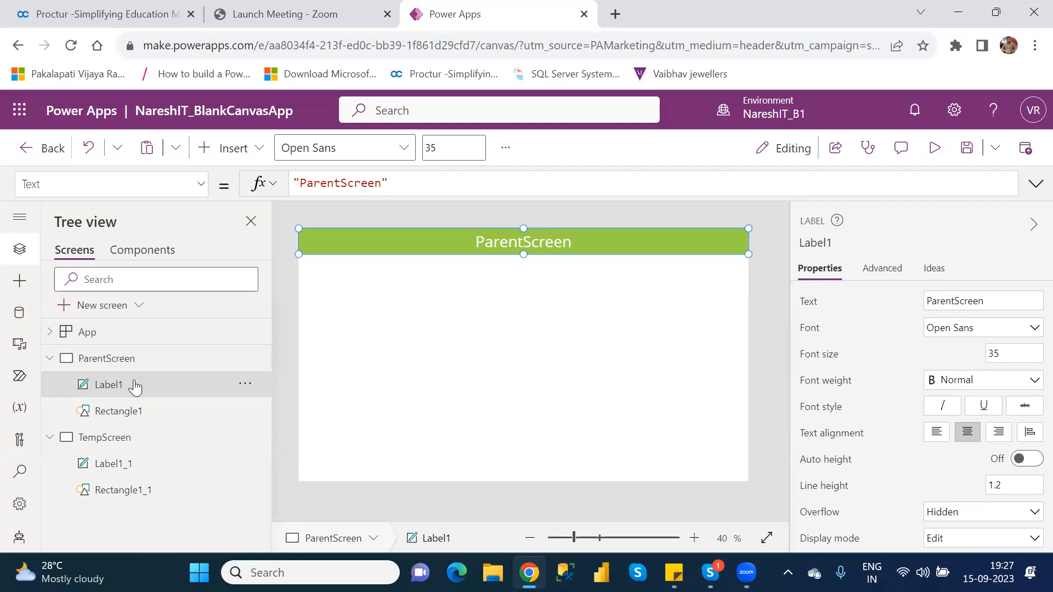
left_click(150, 416)
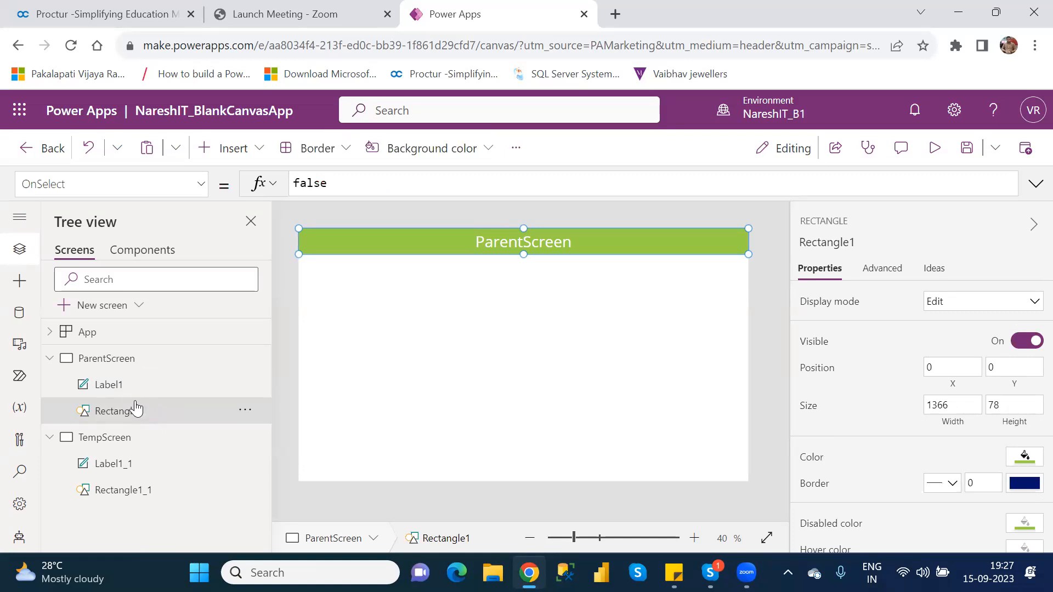
left_click(135, 506)
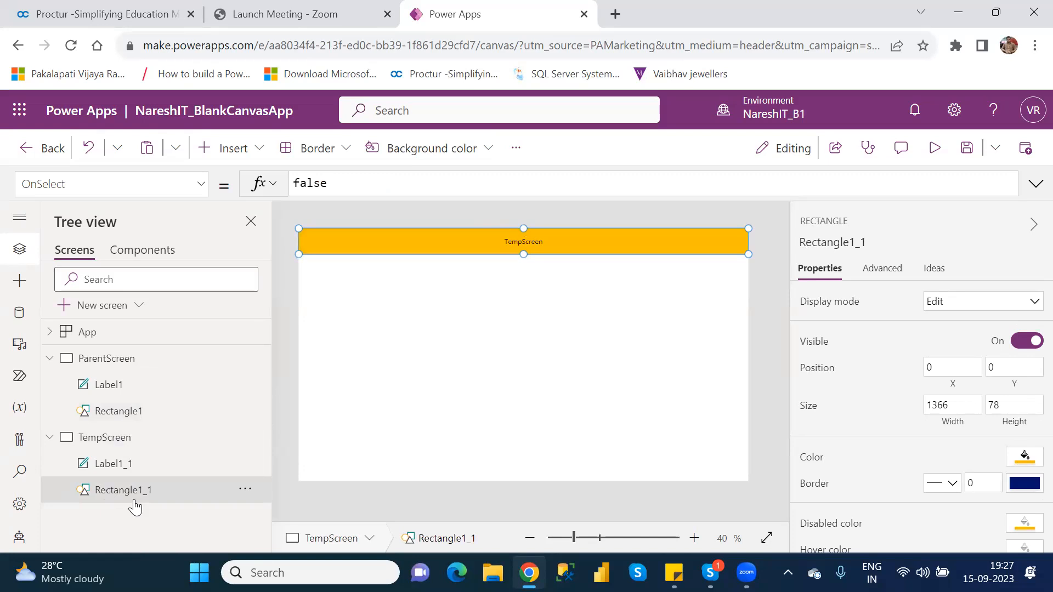
left_click(119, 391)
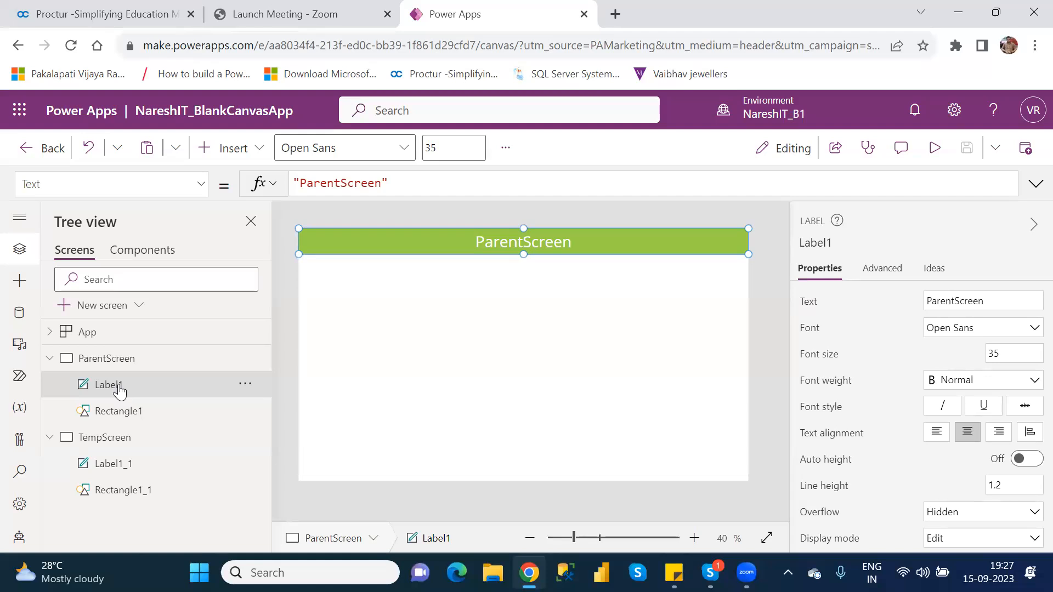
left_click(135, 472)
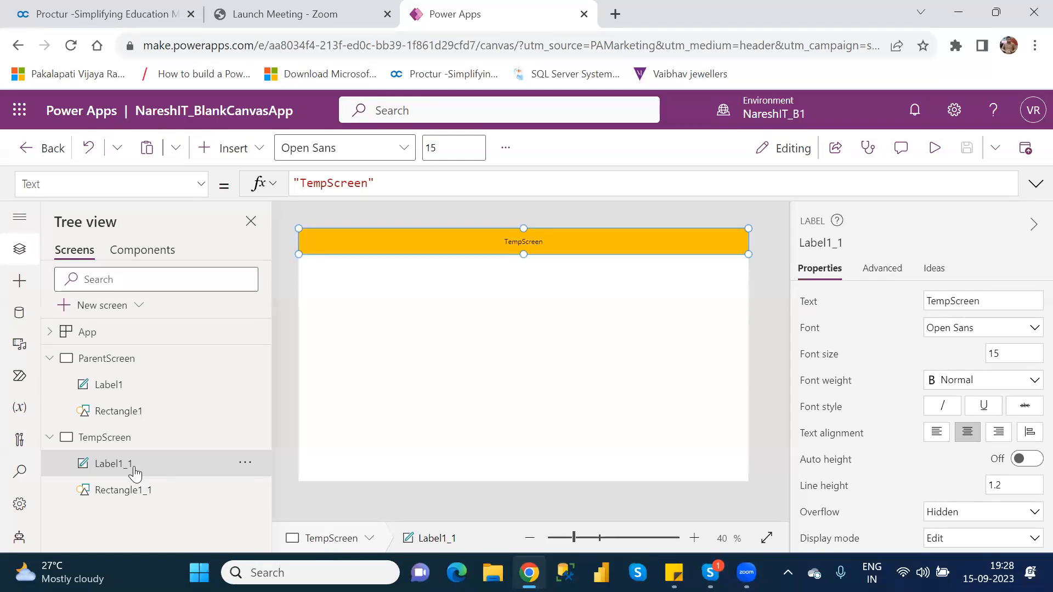
left_click(138, 363)
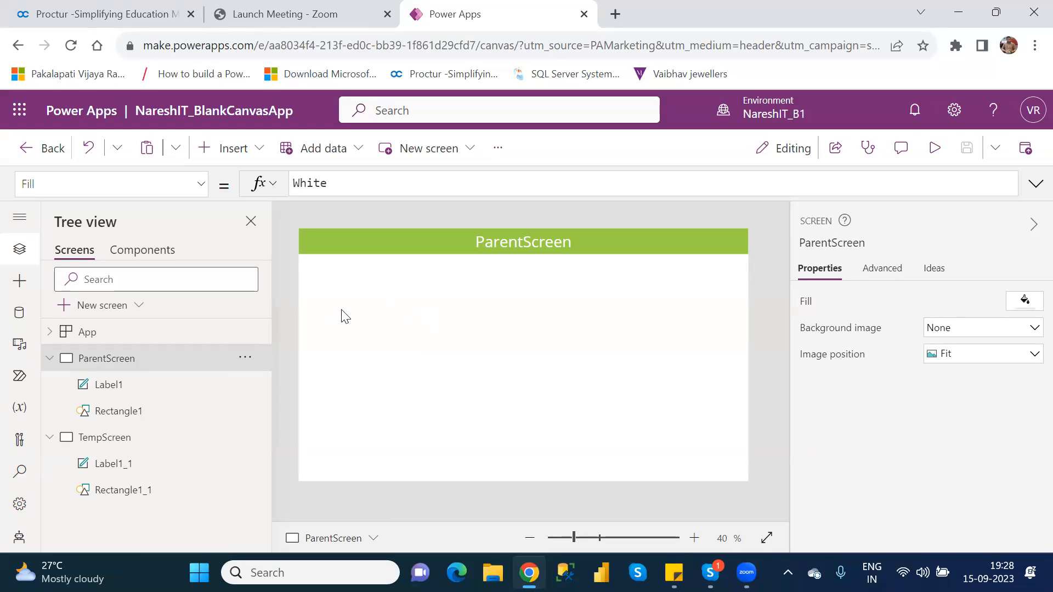
left_click(134, 419)
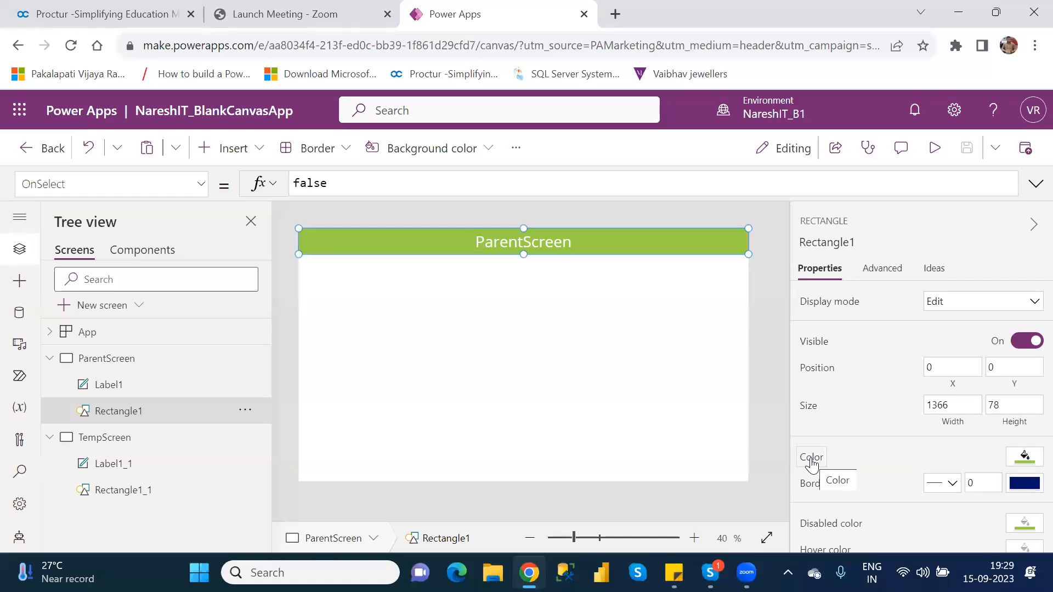
Verify Rectangle1's Fill is RGBA(152, 208, 70, 1), then select Rectangle1_1.
left_click(811, 459)
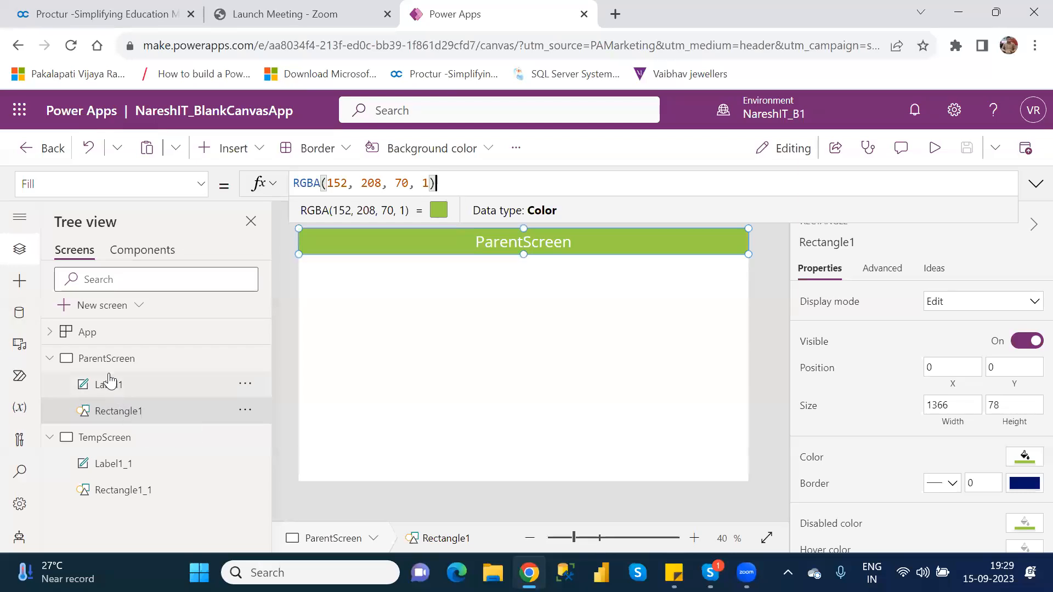
left_click(104, 359)
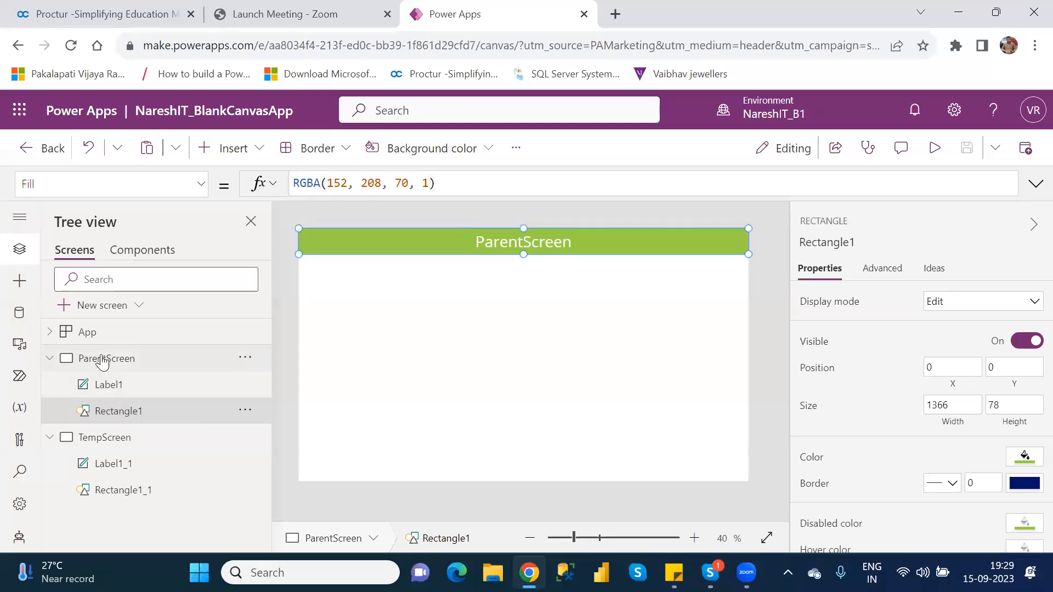
left_click(130, 417)
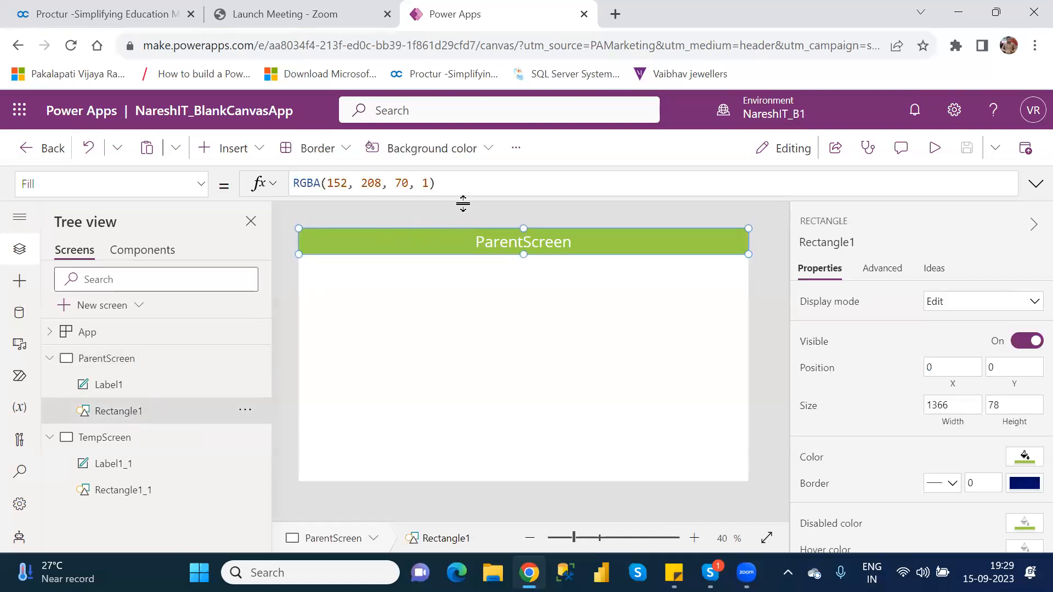
left_click_drag(464, 183, 293, 179)
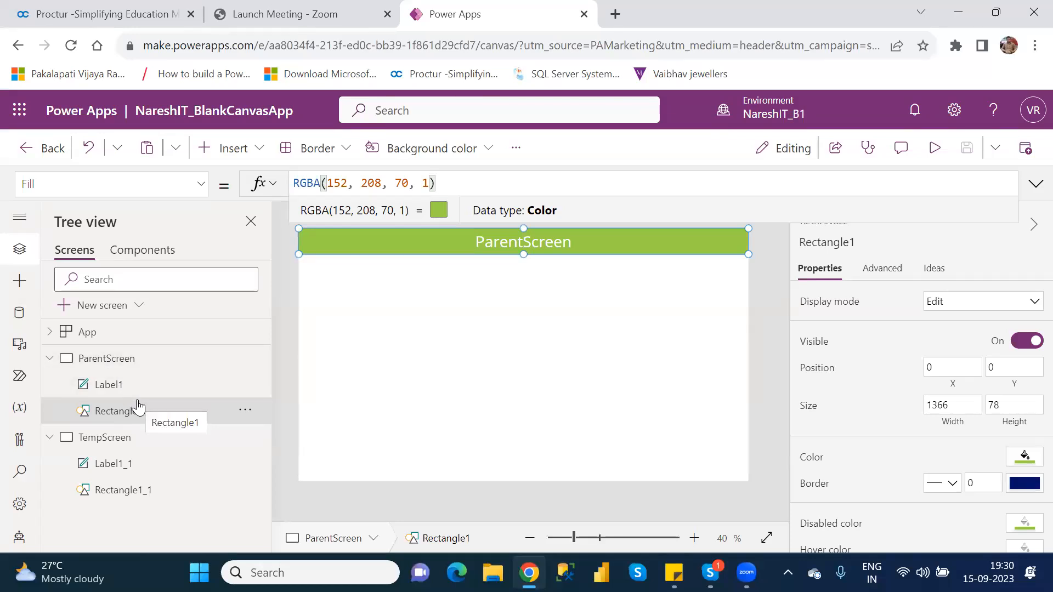
left_click(130, 492)
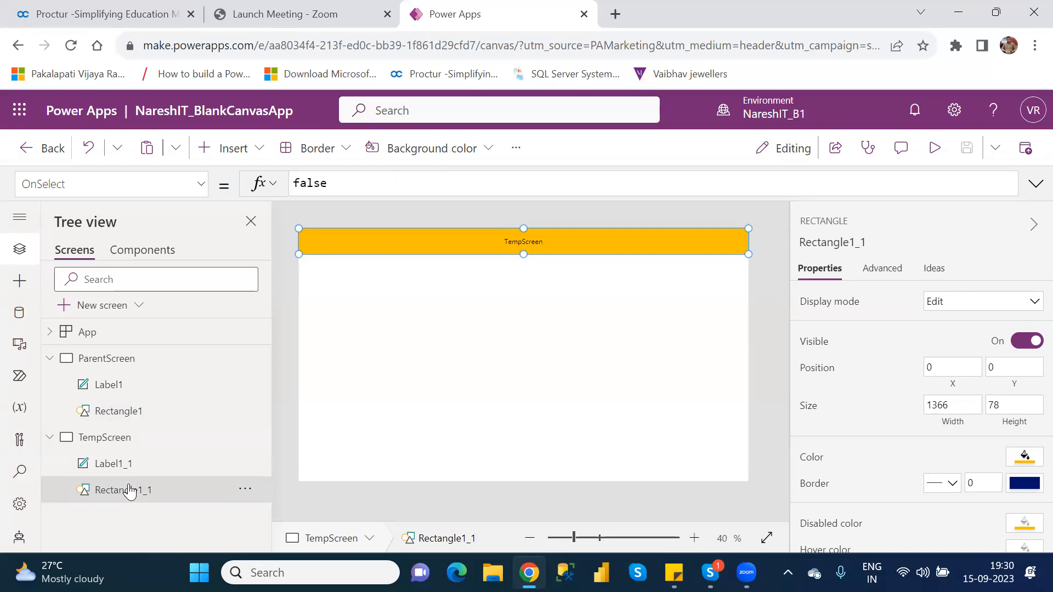
Delete Rectangle1_1's amber Fill formula RGBA(255, 191, 0, 1).
left_click(814, 459)
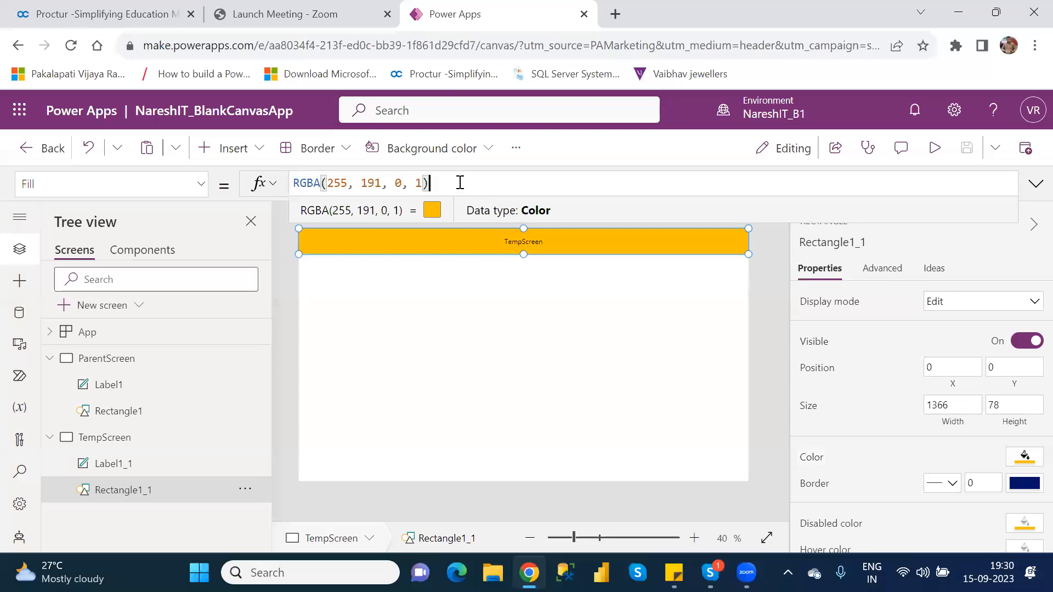
key("shift+Left")
key("shift+Left")
key("shift+Home")
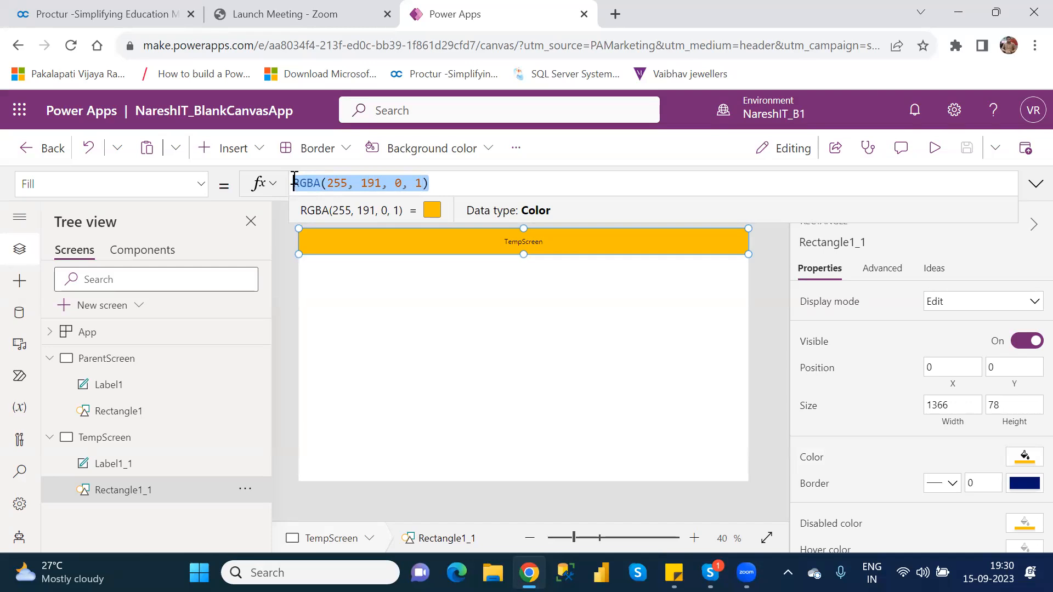
key("BackSpace")
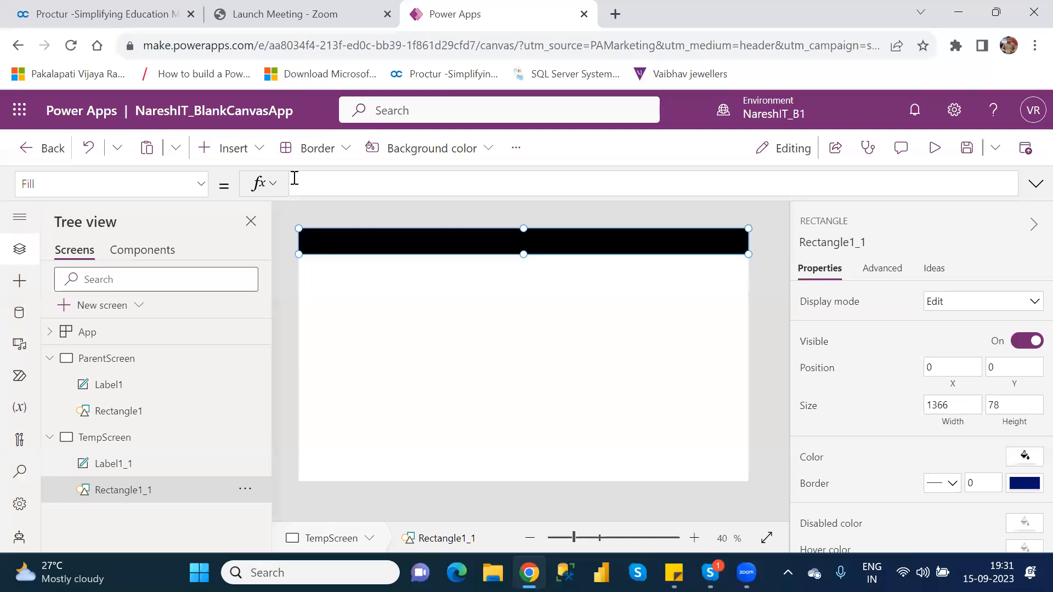
Set Rectangle1_1's Fill formula to Rectangle1.Fill so TempScreen's header rectangle turns green.
type("Recr")
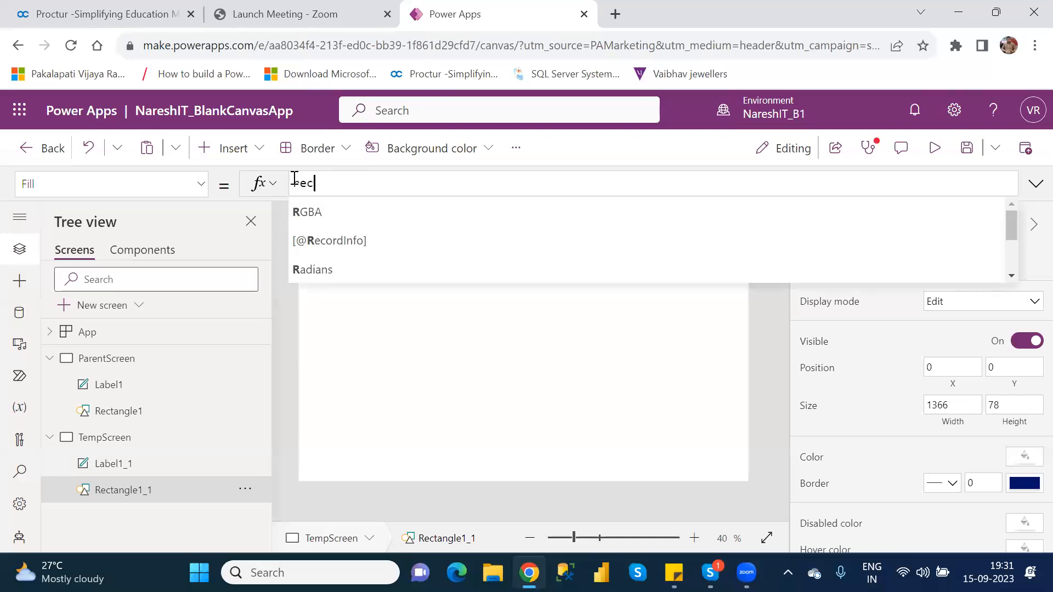
key("BackSpace")
type("tab")
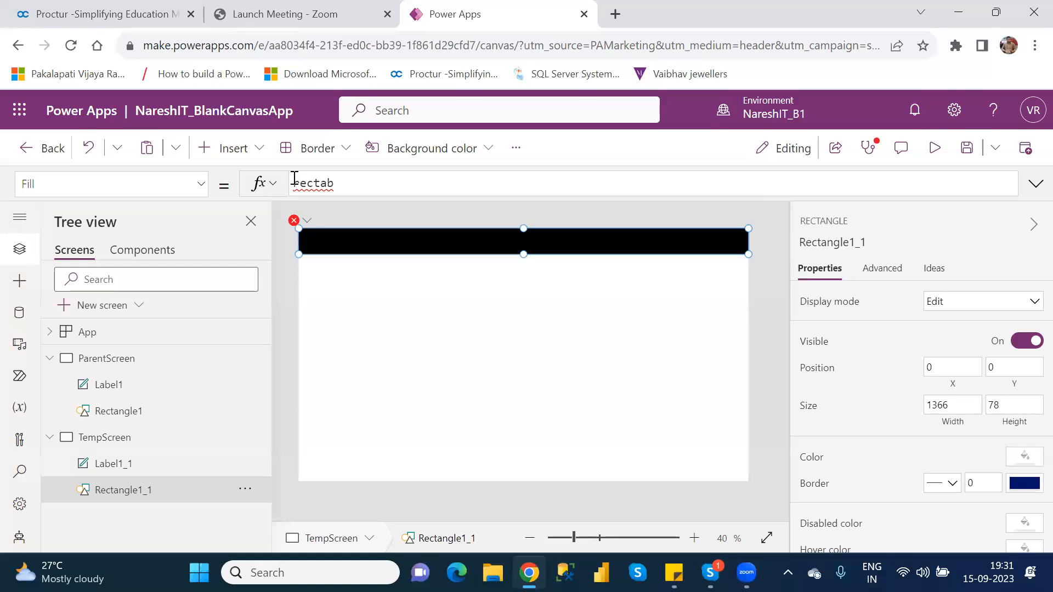
key("BackSpace")
type("ng")
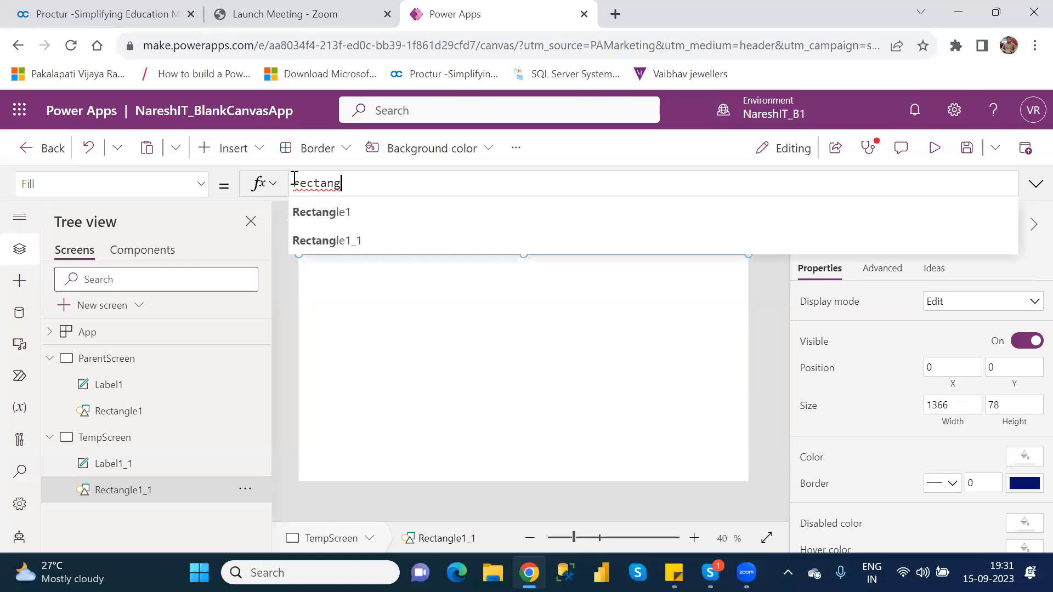
key("Down")
key("Tab")
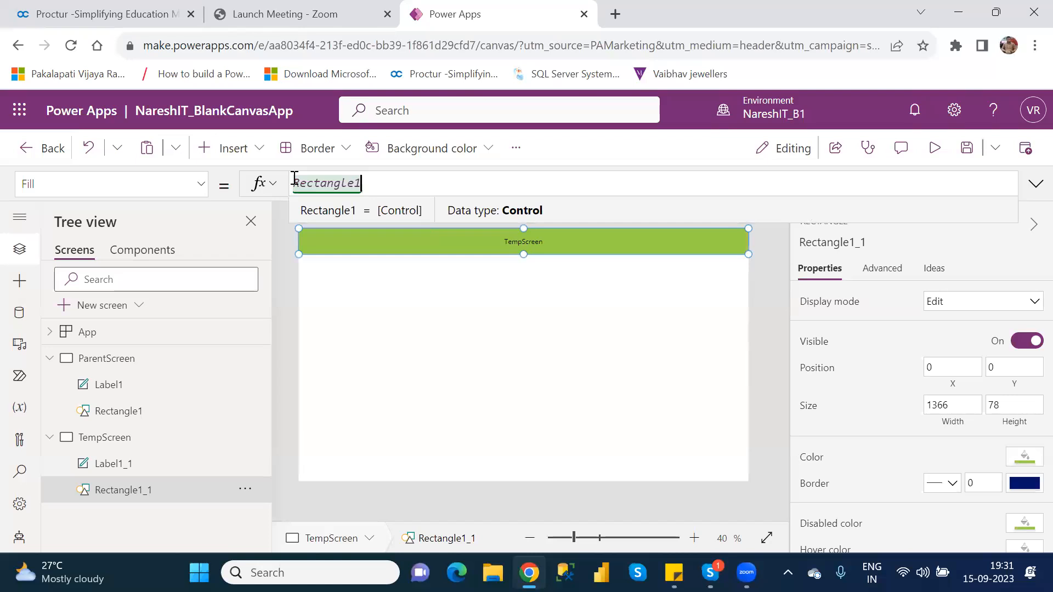
type(".")
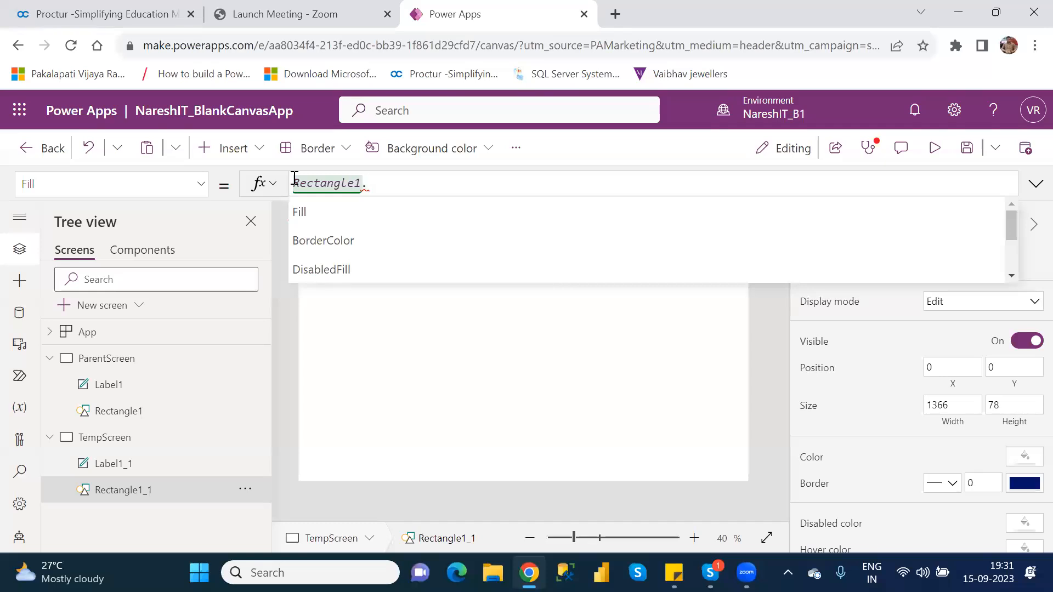
key("Down")
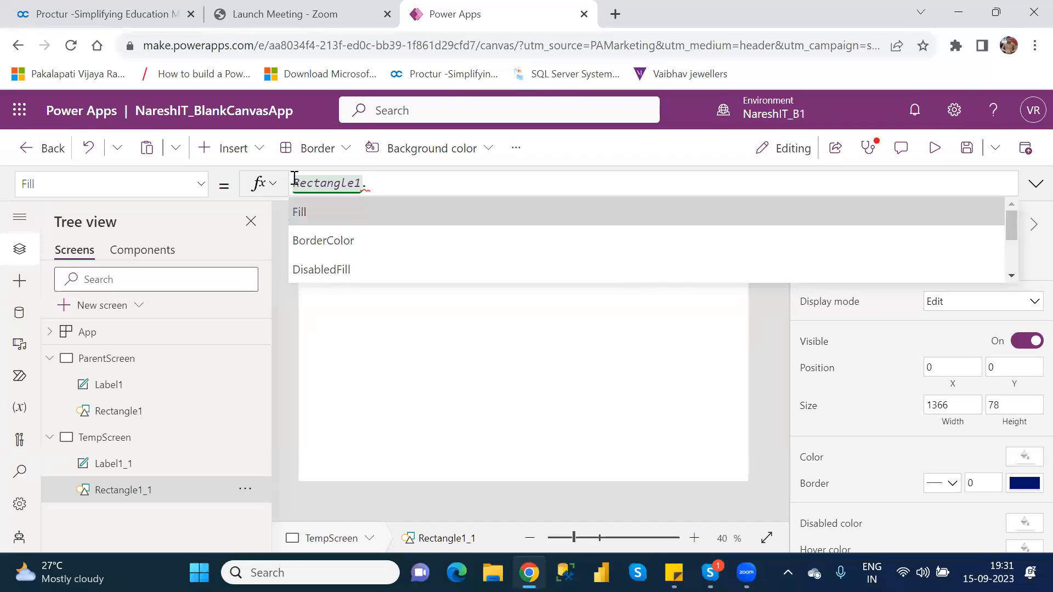
key("Return")
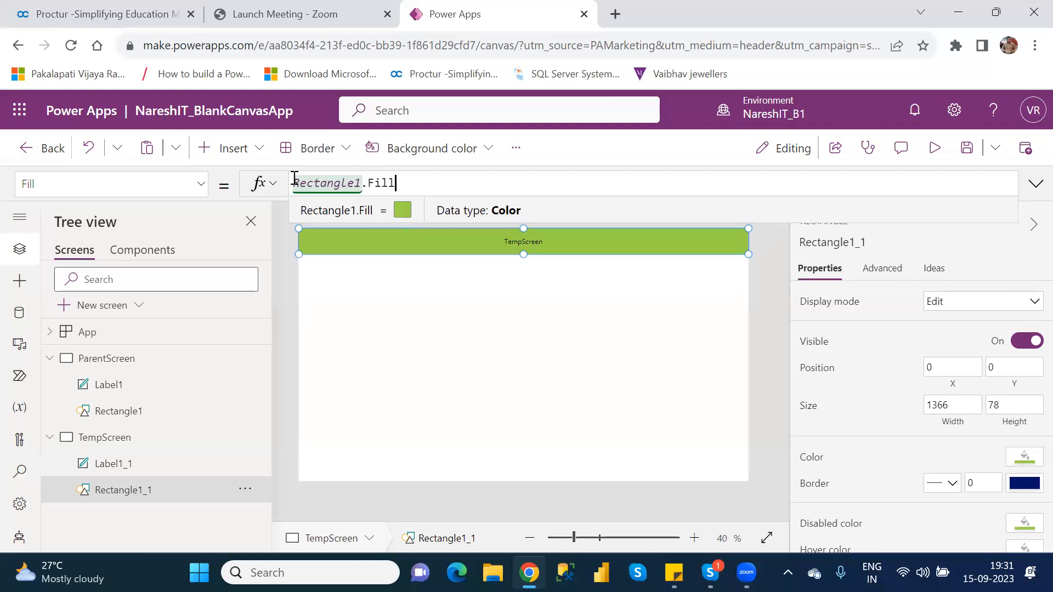
Compare ParentScreen's green Rectangle1 with TempScreen's Rectangle1_1, leaving the rectangle's name unchanged.
left_click(117, 366)
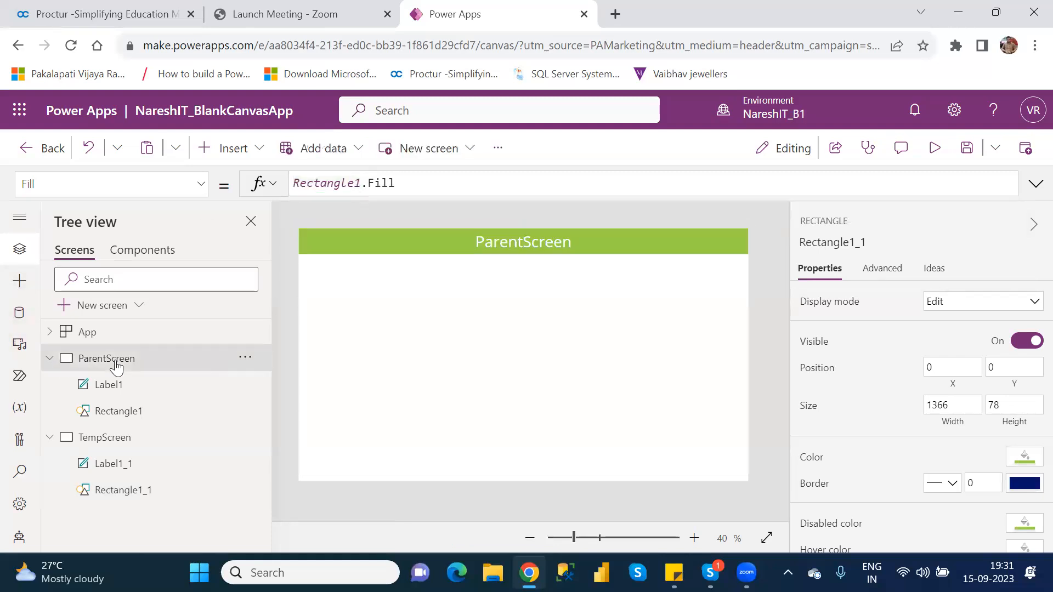
left_click(128, 421)
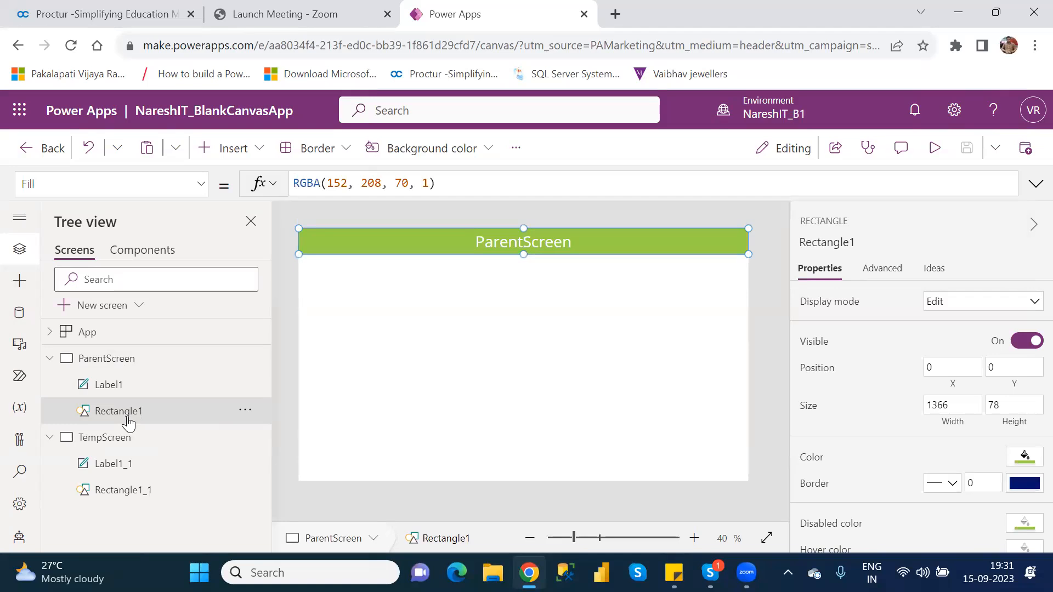
left_click(138, 497)
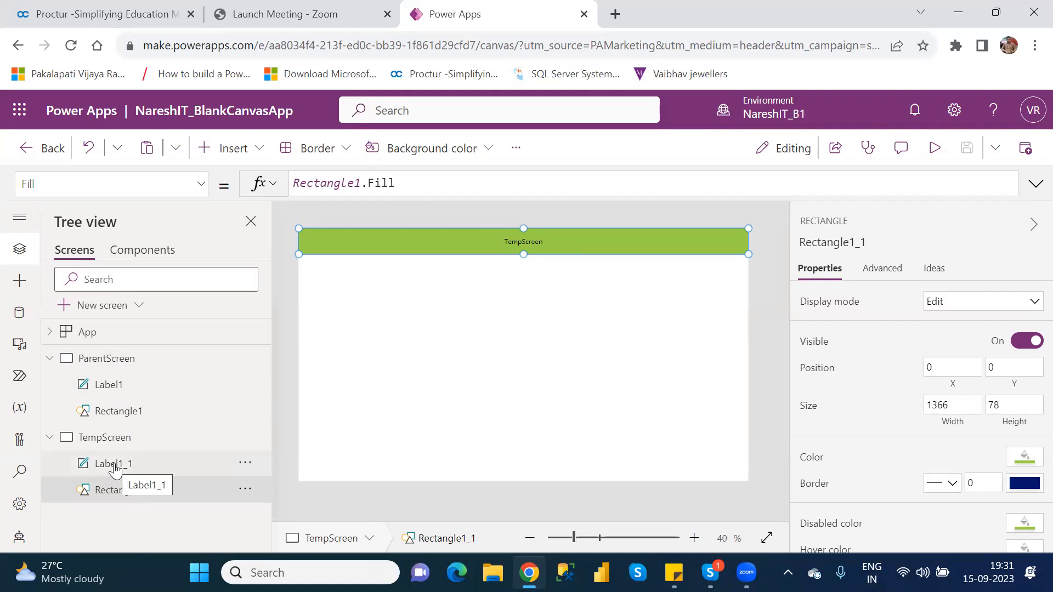
double_click(161, 496)
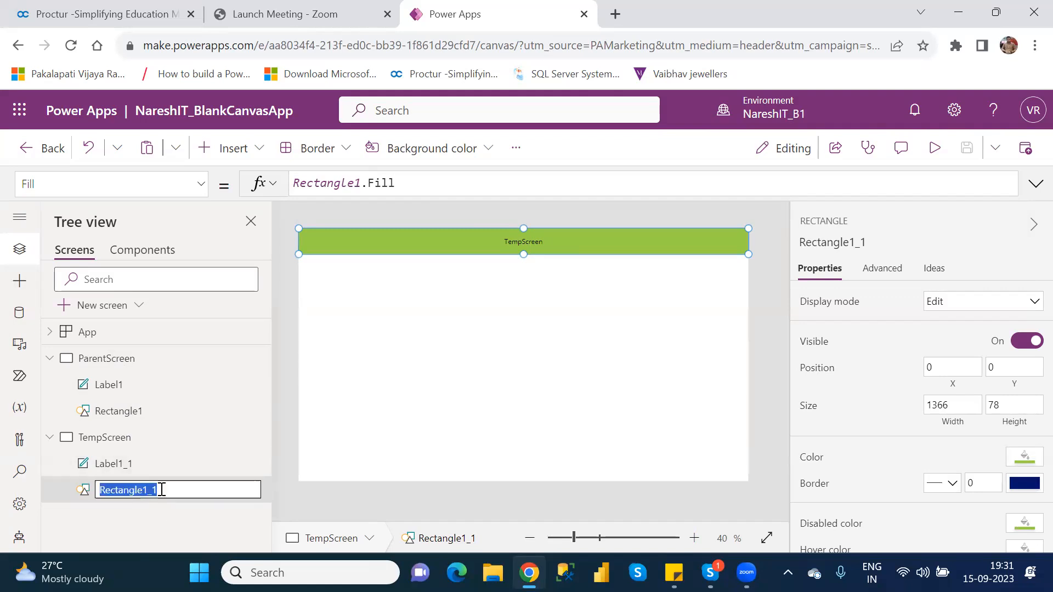
left_click(128, 510)
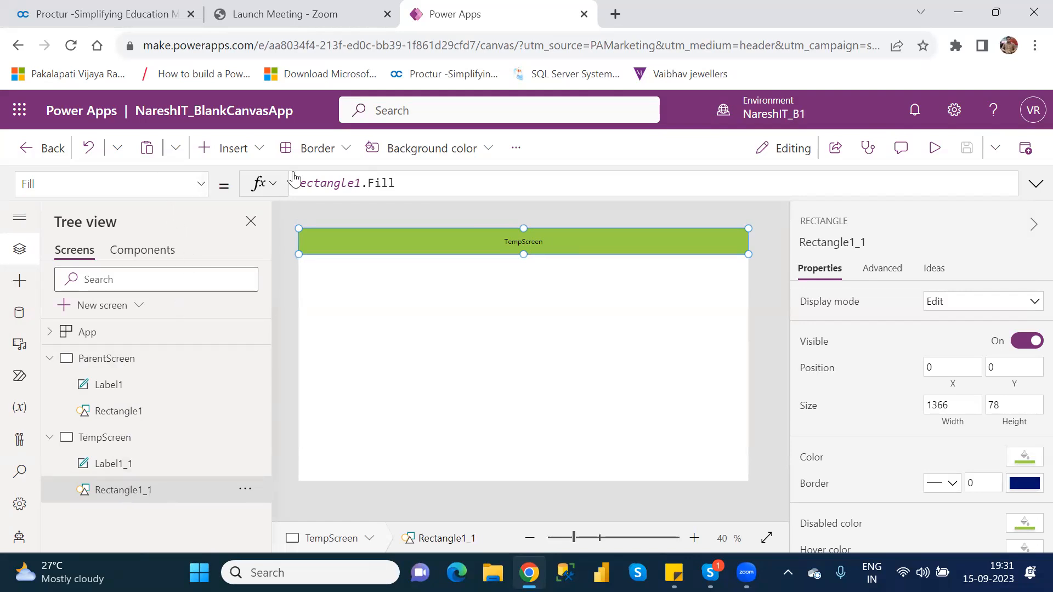
Highlight the Rectangle1 and Fill parts of the formula, then select ParentScreen's Rectangle1.
left_click_drag(363, 184, 297, 183)
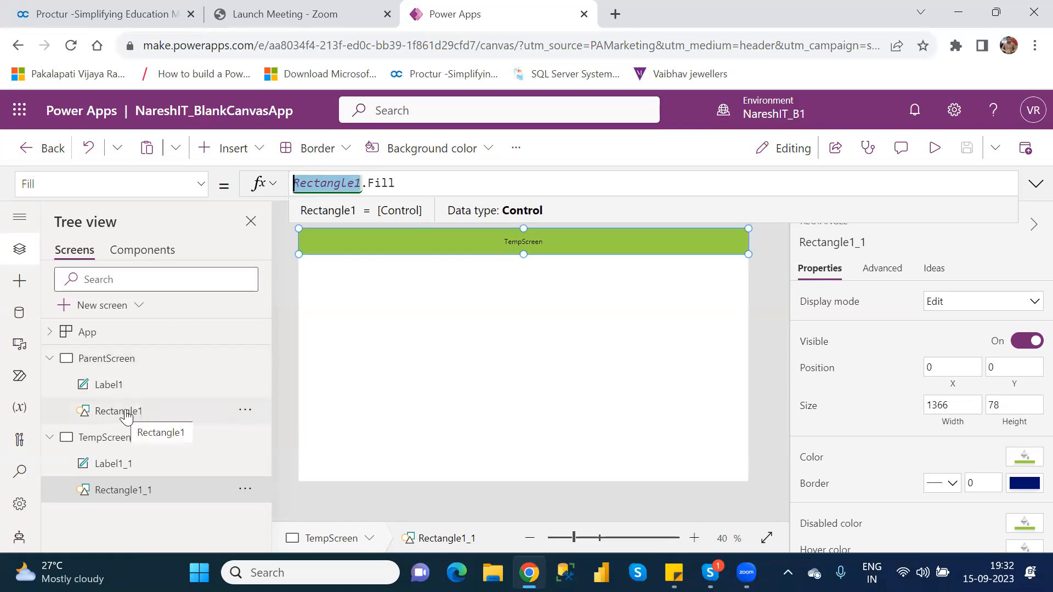
double_click(391, 186)
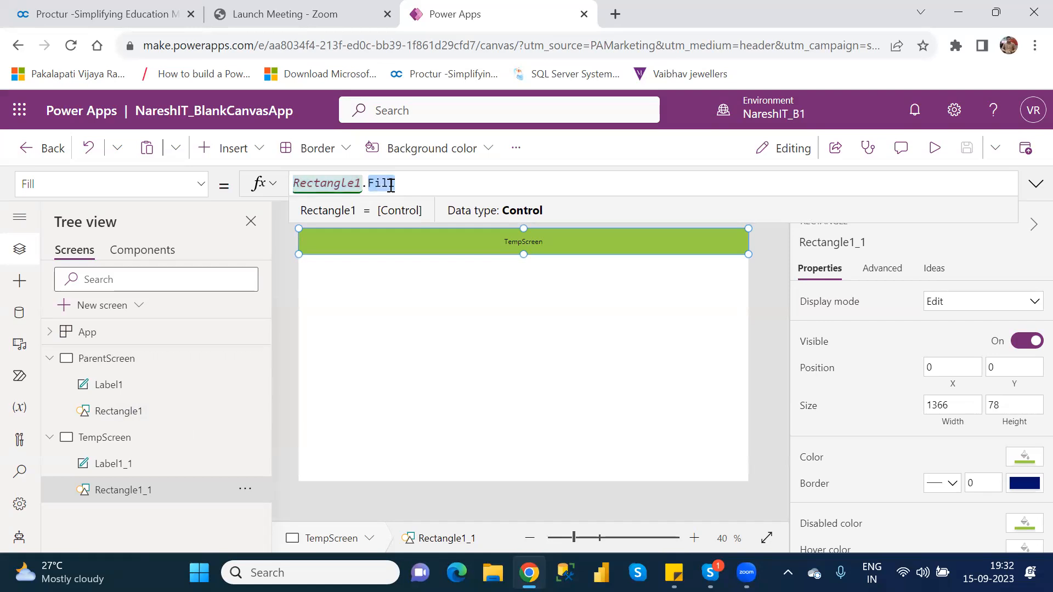
left_click(437, 393)
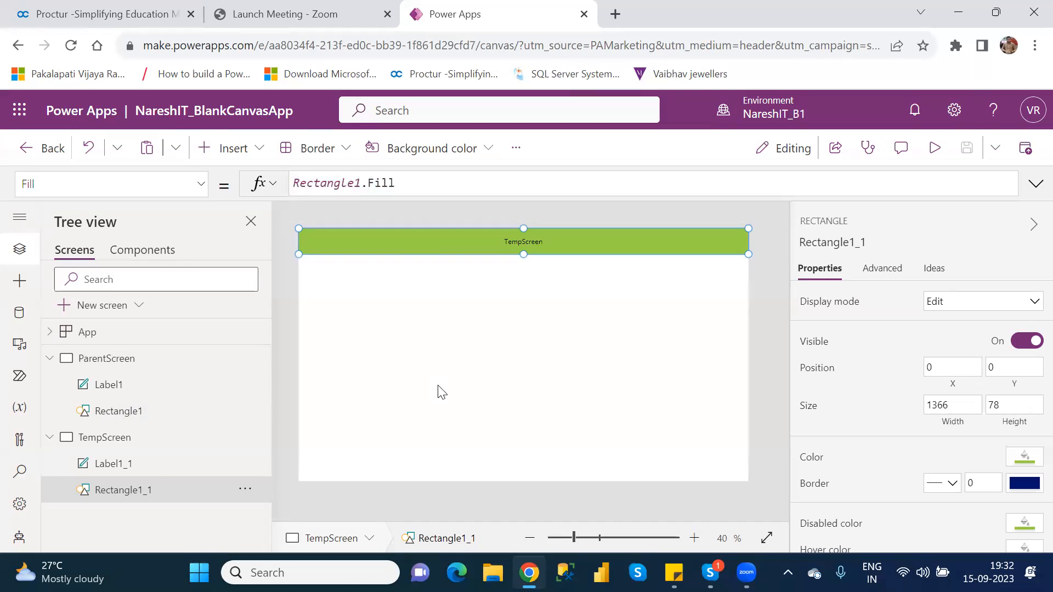
left_click(151, 411)
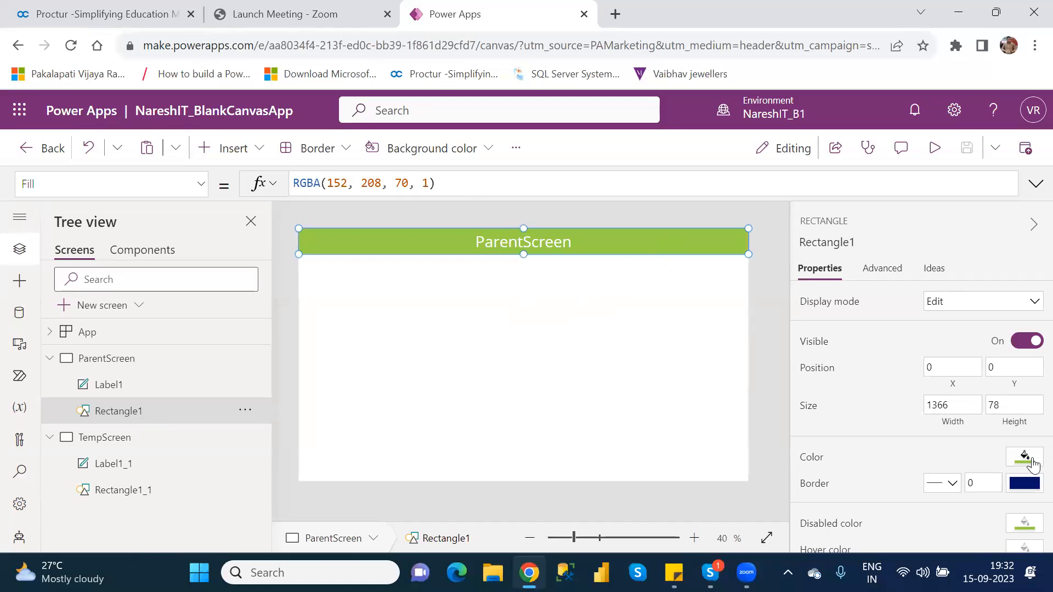
Fill ParentScreen's Rectangle1 dark red, RGBA(168, 0, 0, 1), and check Rectangle1_1 turns red too.
left_click(1033, 463)
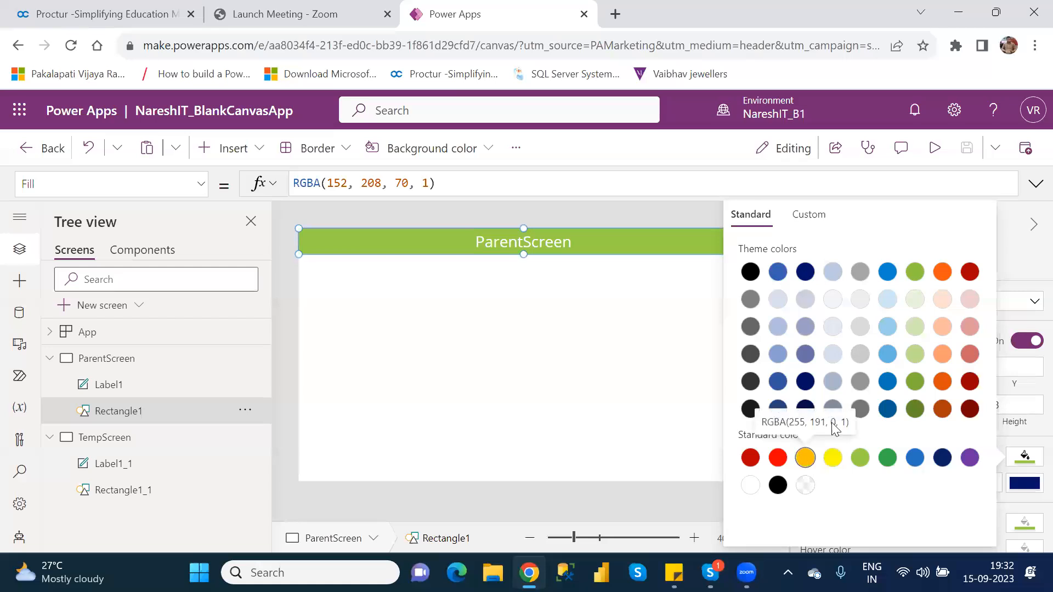
left_click(969, 273)
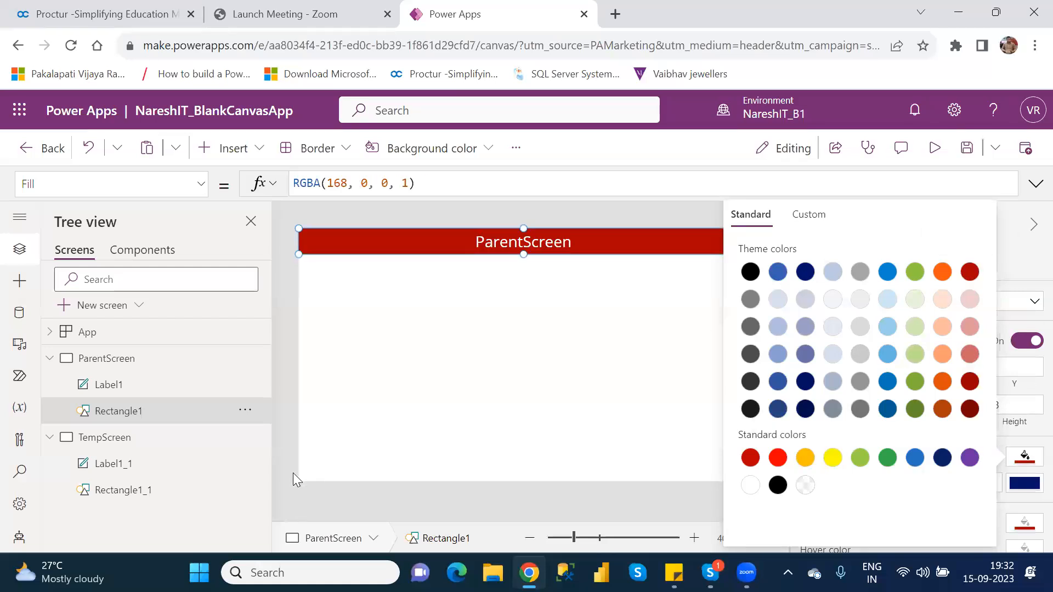
left_click(147, 498)
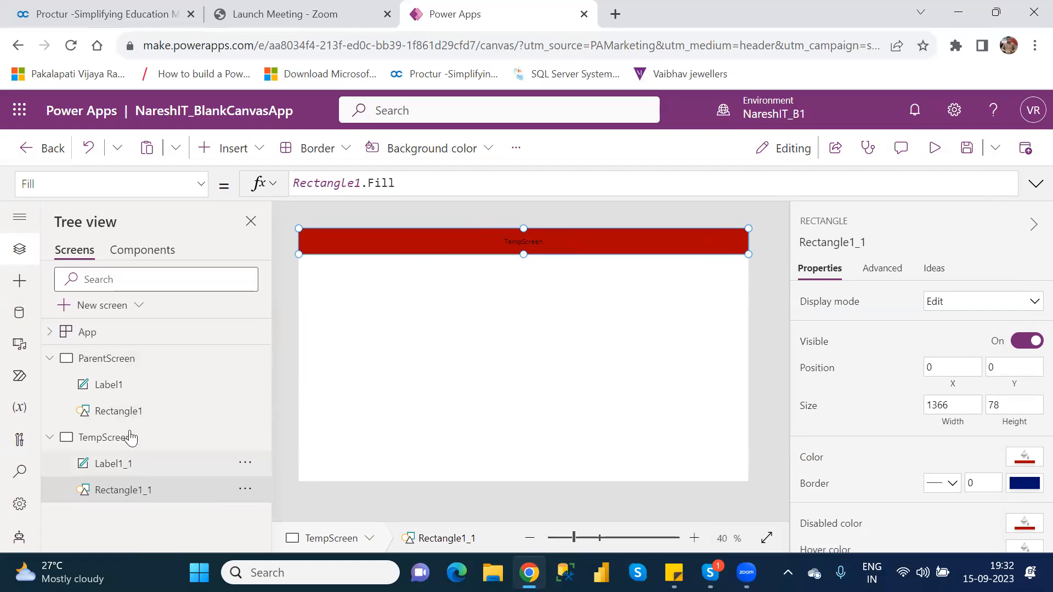
Compare the font size formulas of ParentScreen's Label1 and TempScreen's Label1_1.
left_click(116, 391)
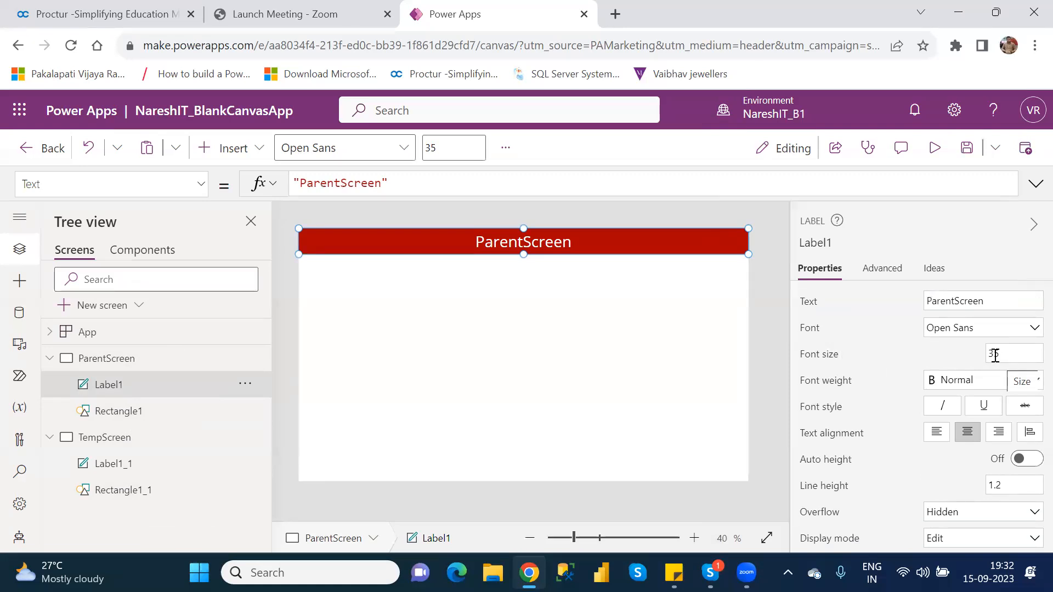
left_click(814, 357)
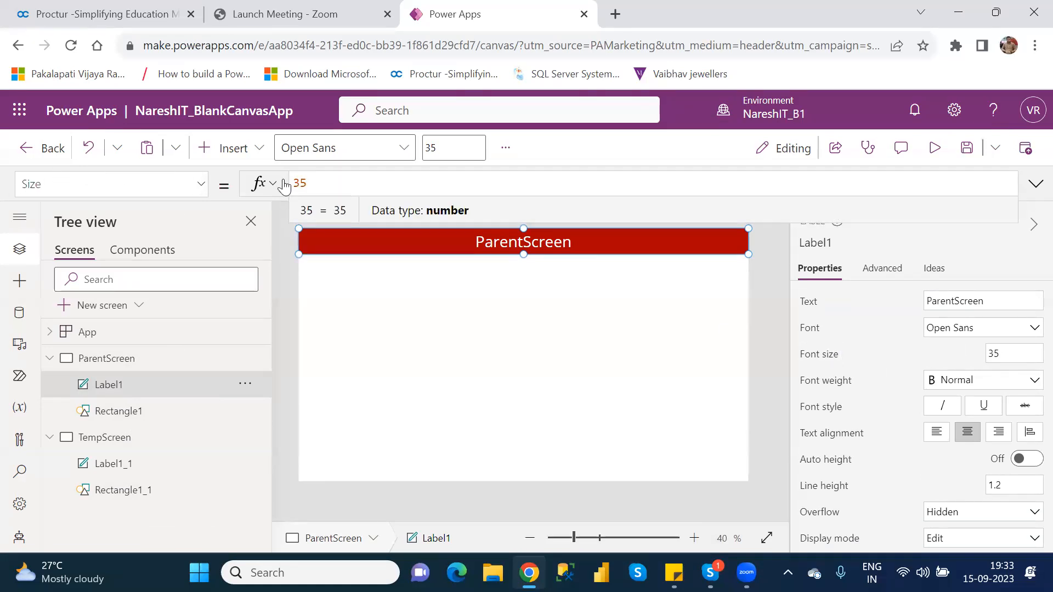
left_click(146, 465)
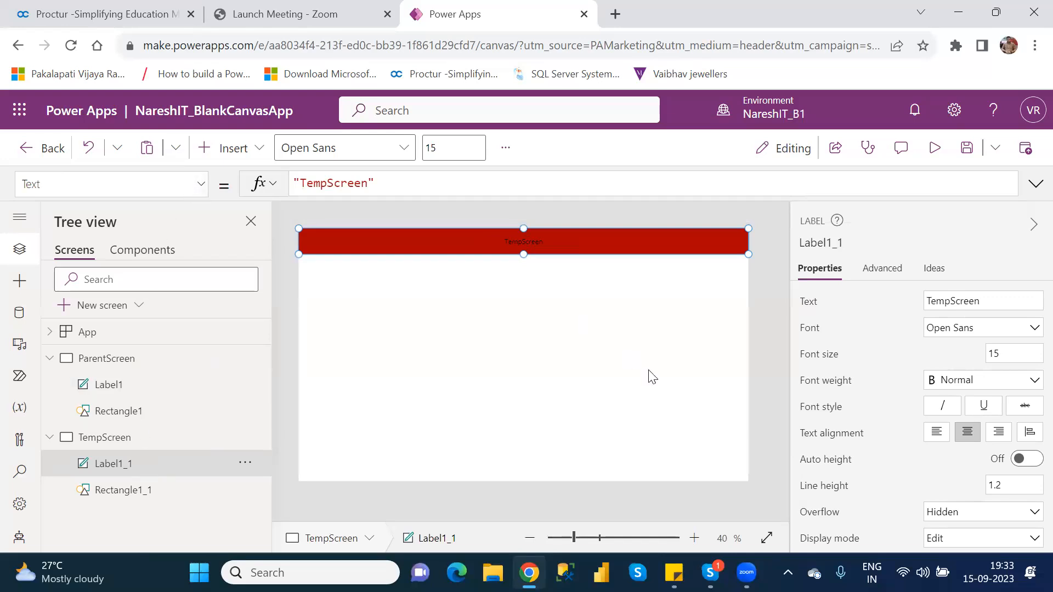
left_click(817, 354)
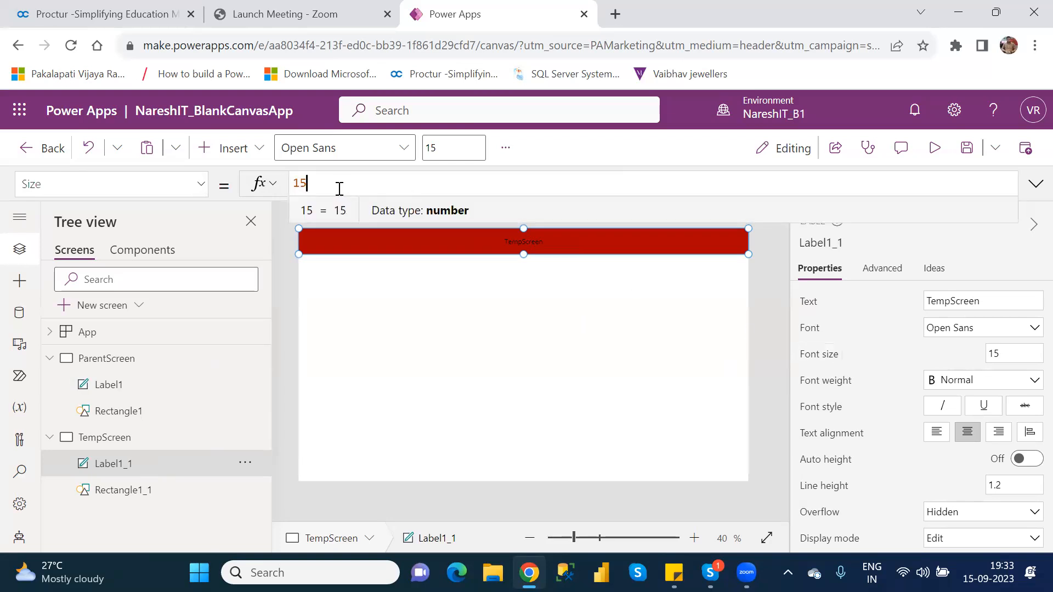
Replace Label1_1's fixed font size 15 with Label1.Size, making it 35.
key("BackSpace")
key("BackSpace")
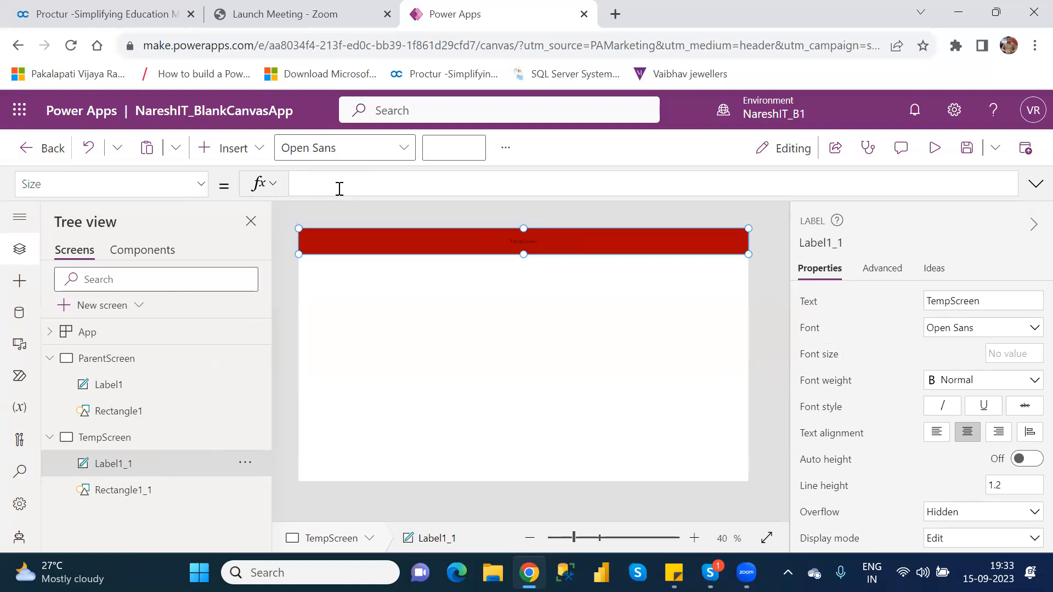
type("labe")
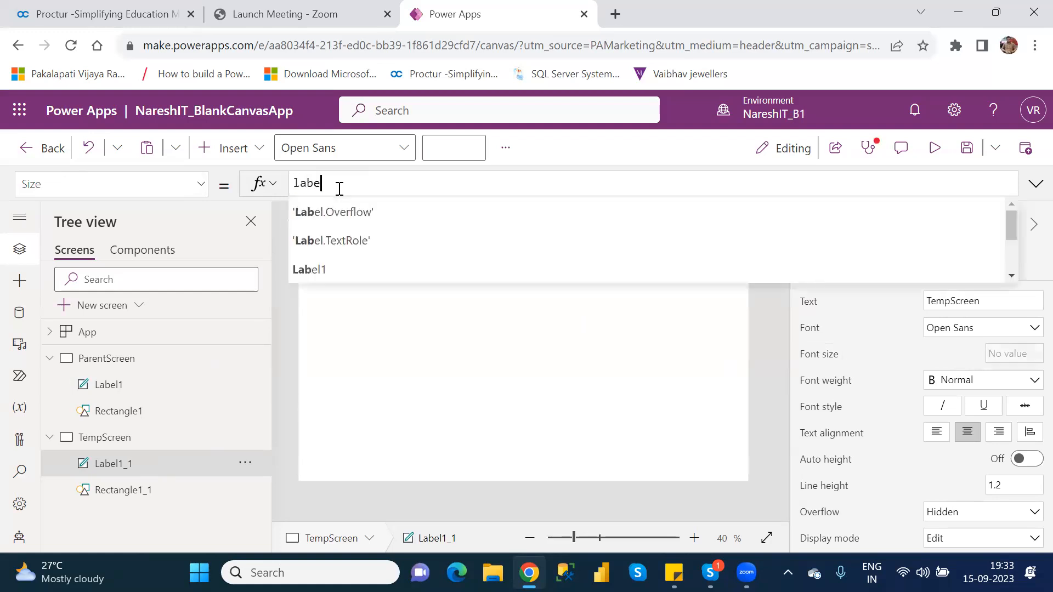
key("Down")
key("Down")
key("Down")
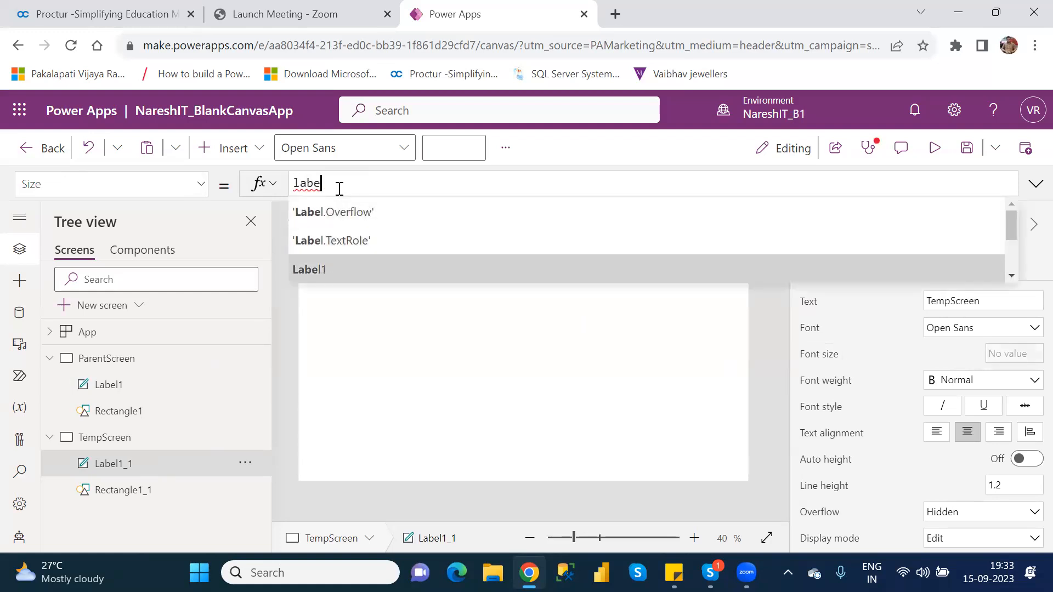
key("Return")
type(".")
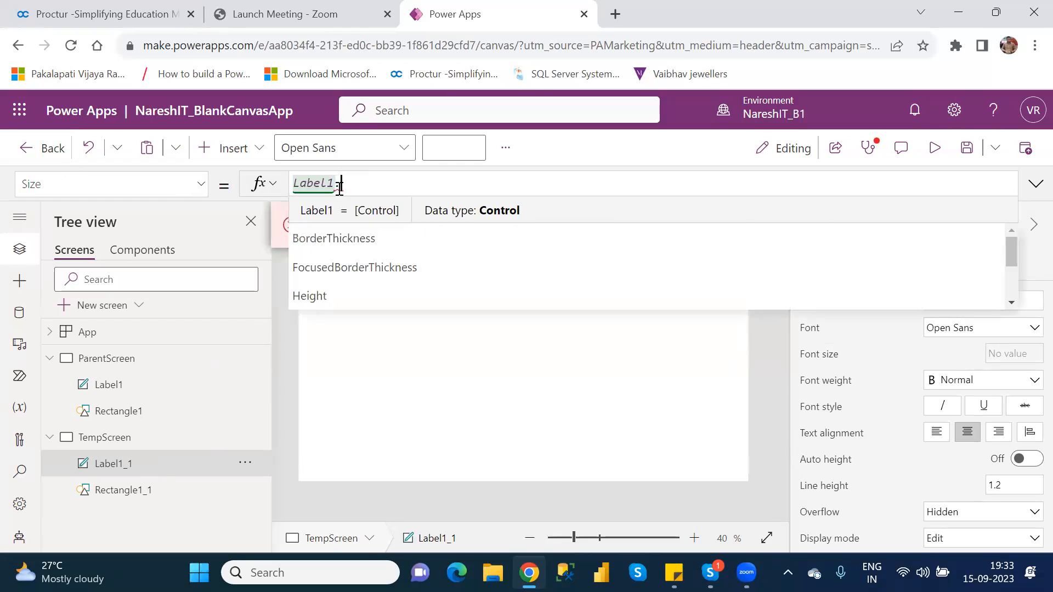
key("Down")
key("Down")
key("Down")
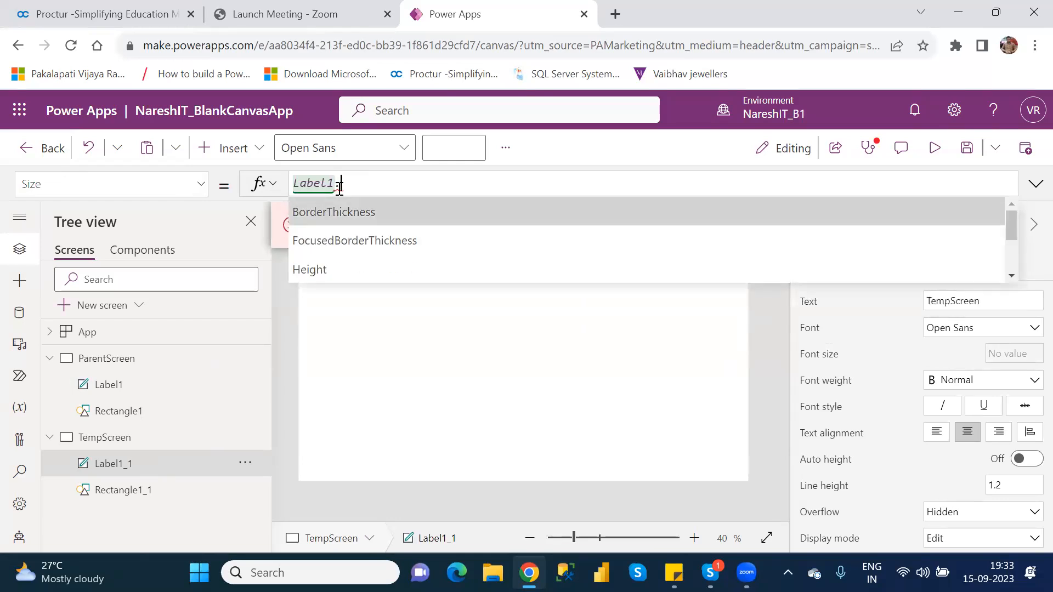
key("Down")
key("Down")
key("Down")
key("Down")
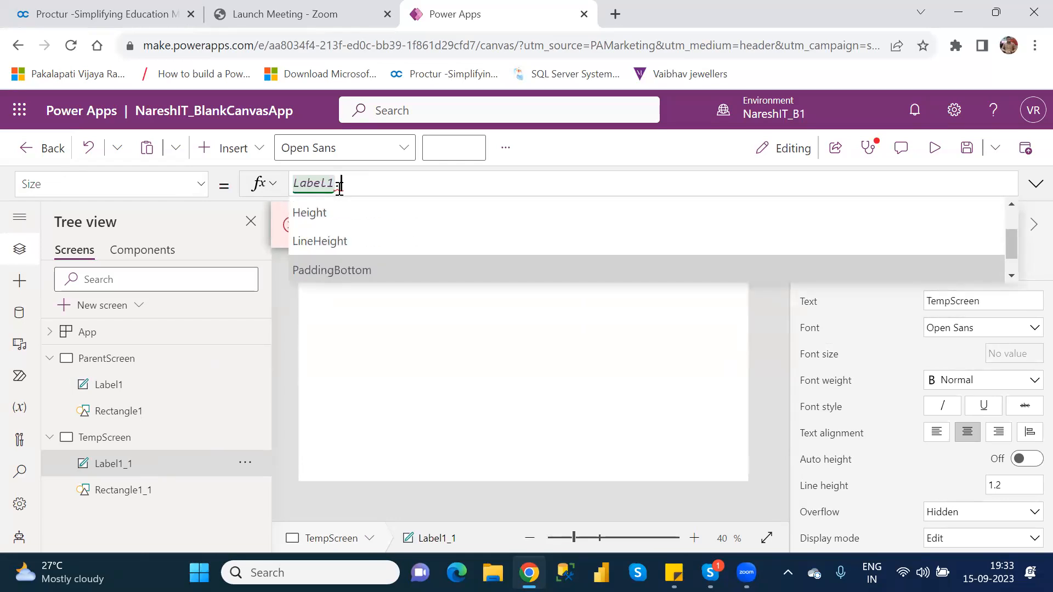
key("Down")
key("Down")
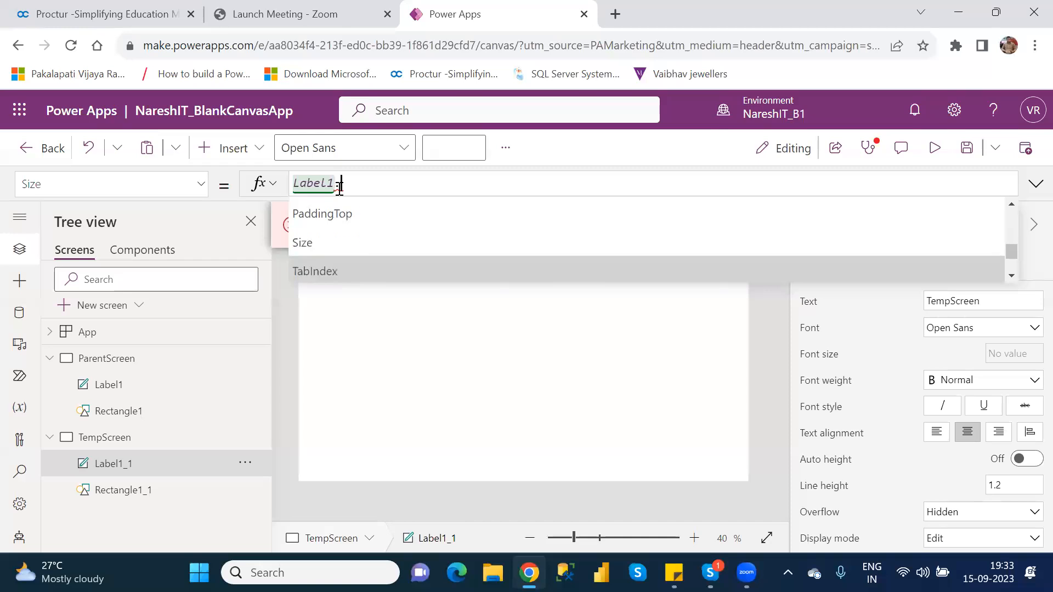
key("Up")
key("Tab")
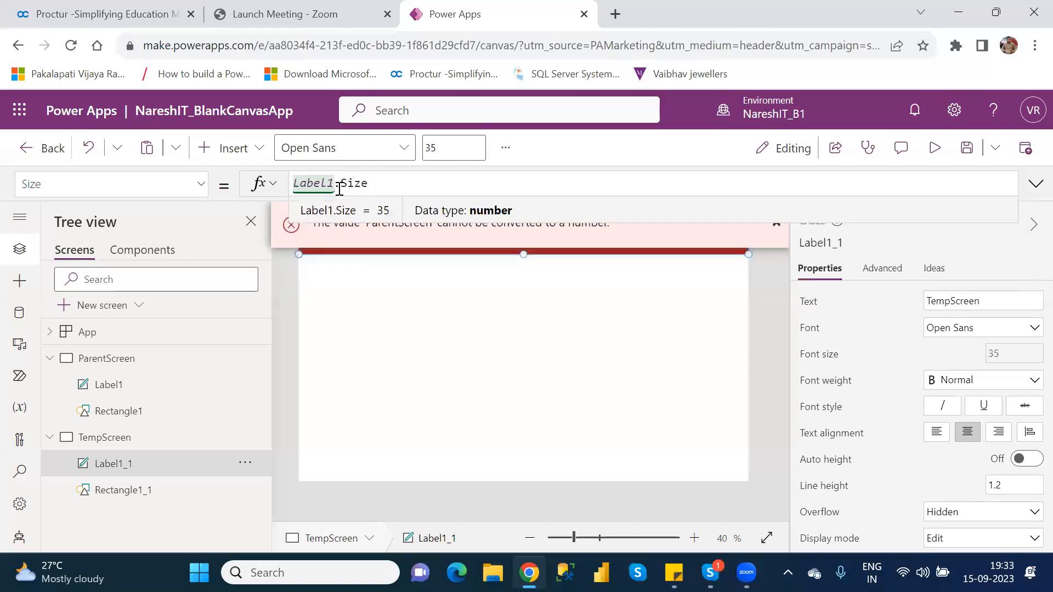
left_click(669, 359)
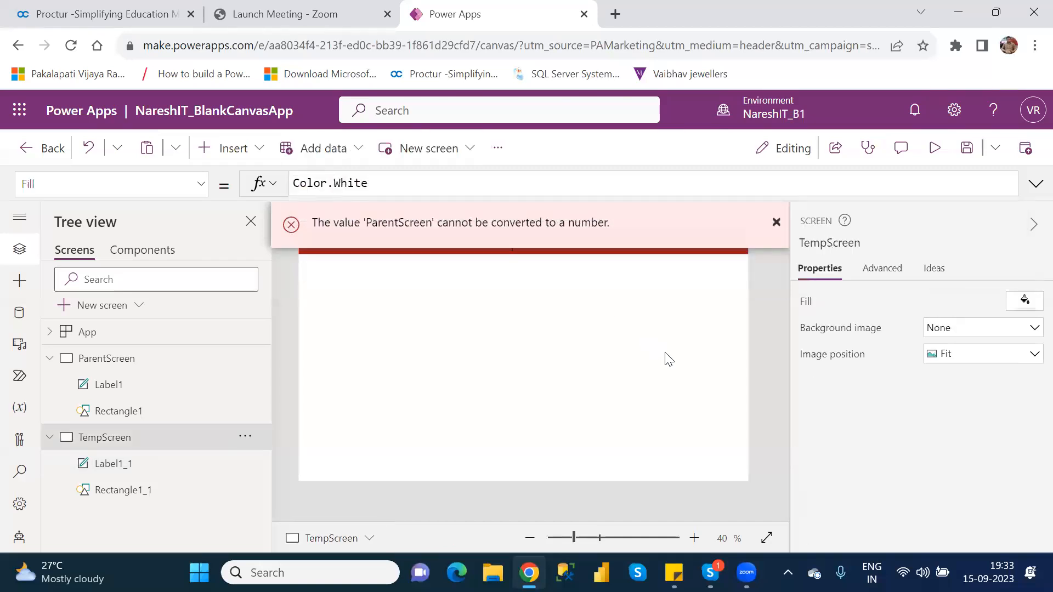
Dismiss the conversion error and confirm Label1_1's size follows Label1.Size at 35.
left_click(778, 223)
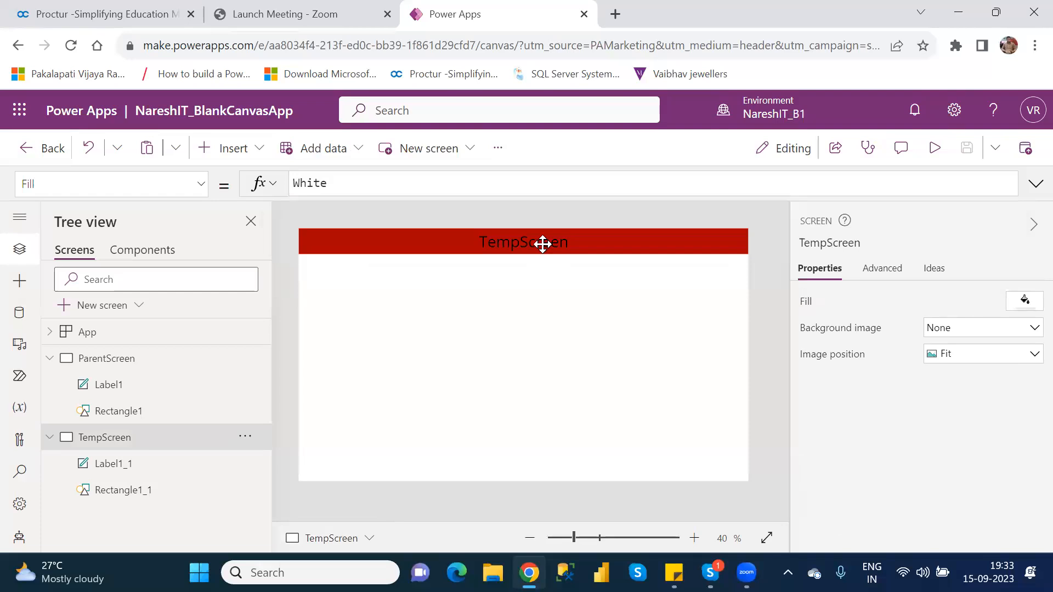
left_click(542, 244)
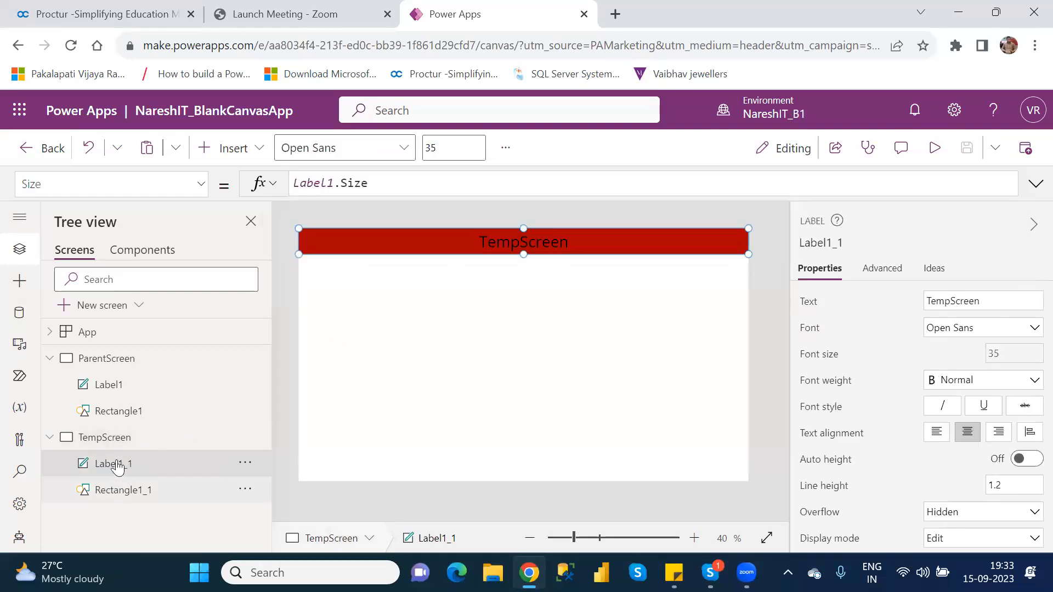
left_click(126, 390)
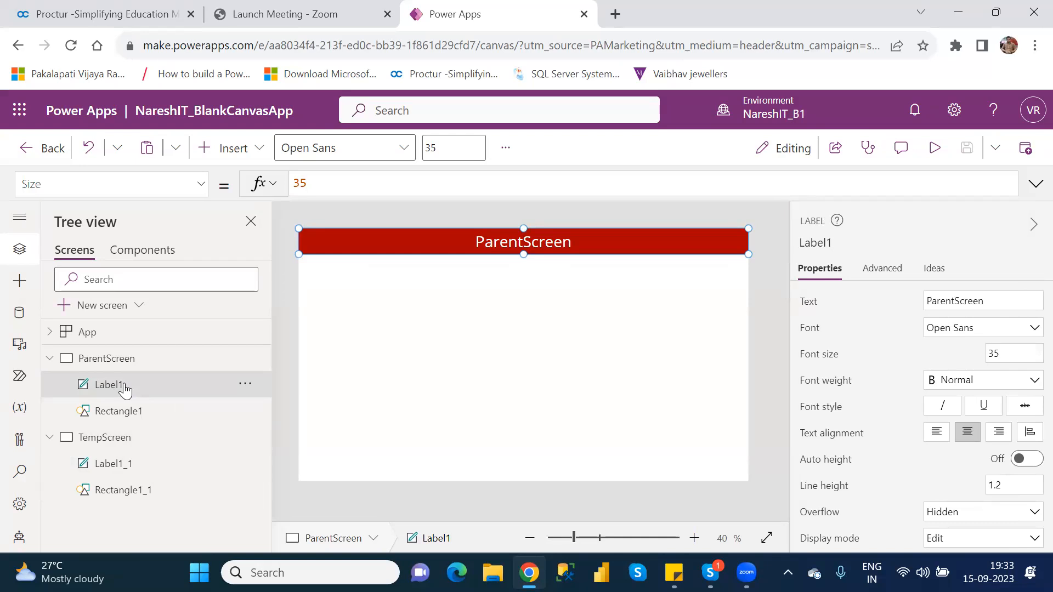
left_click(127, 472)
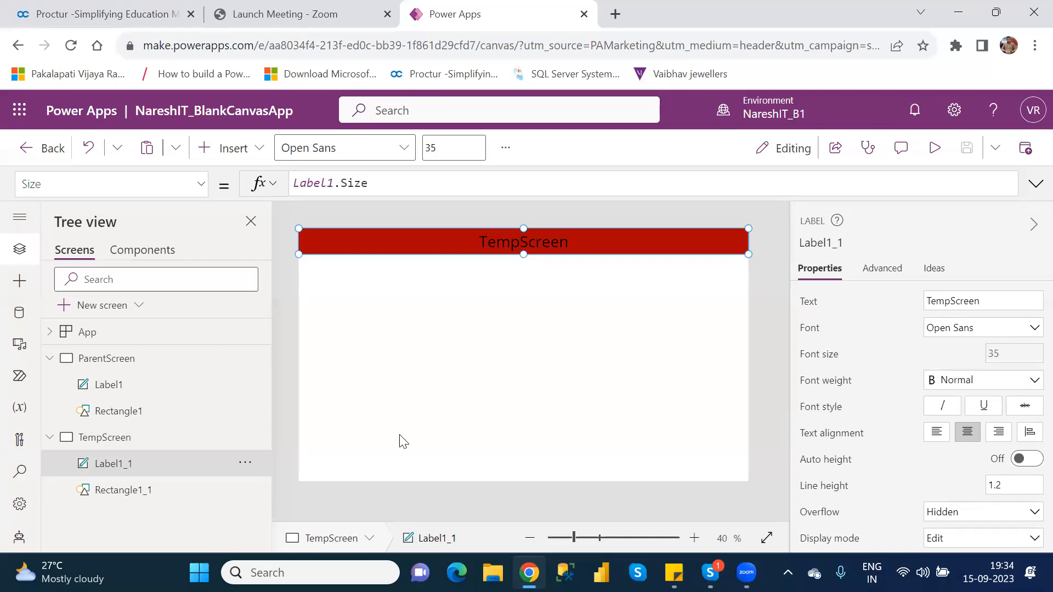
Change Label1's font size from 35 to 40 and confirm Label1_1 also shows 40.
left_click(119, 390)
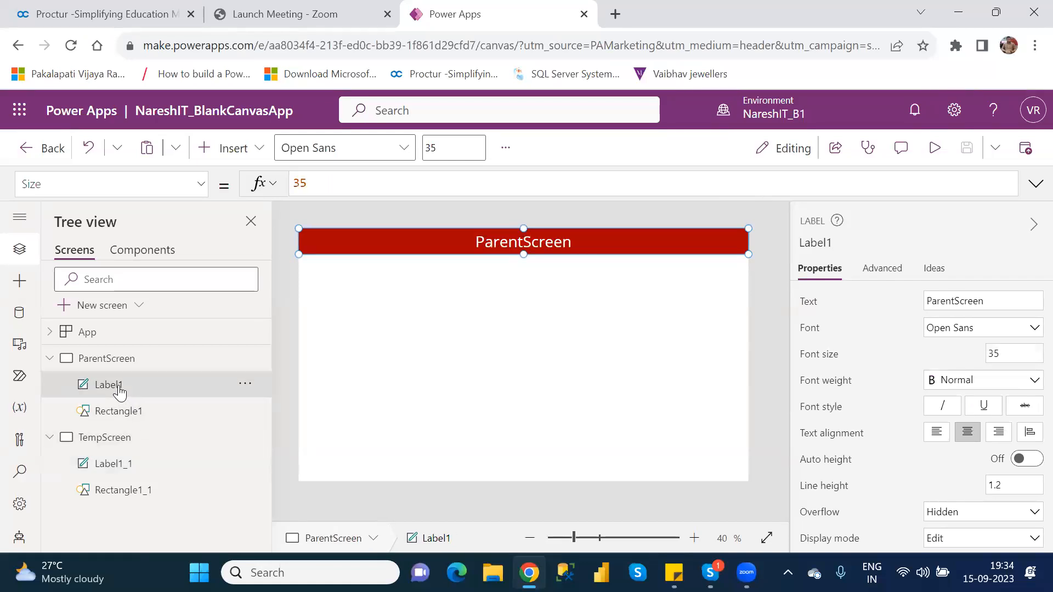
double_click(993, 353)
key("BackSpace")
type("40")
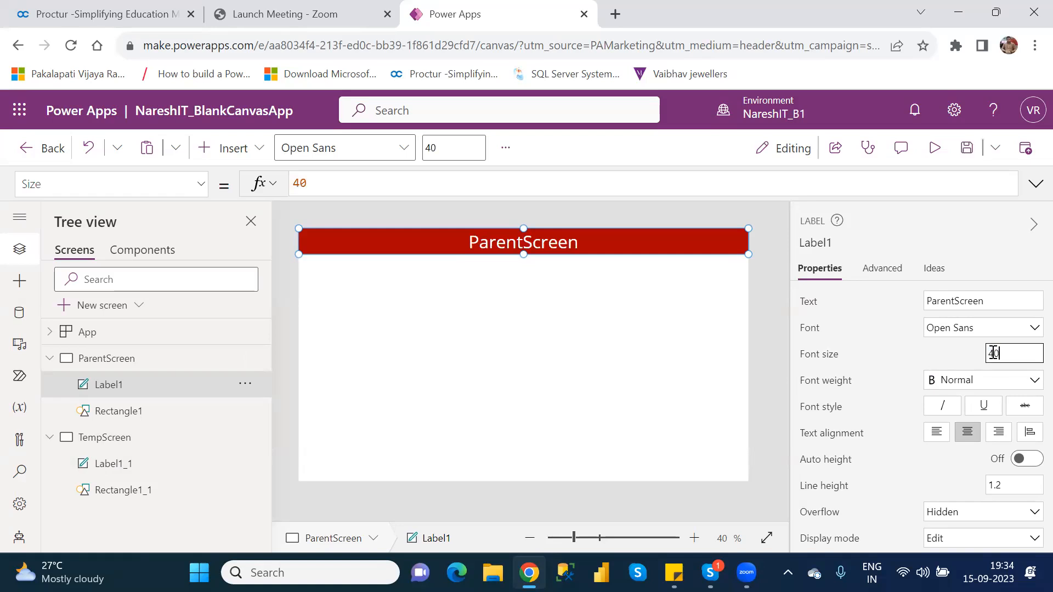
left_click(136, 467)
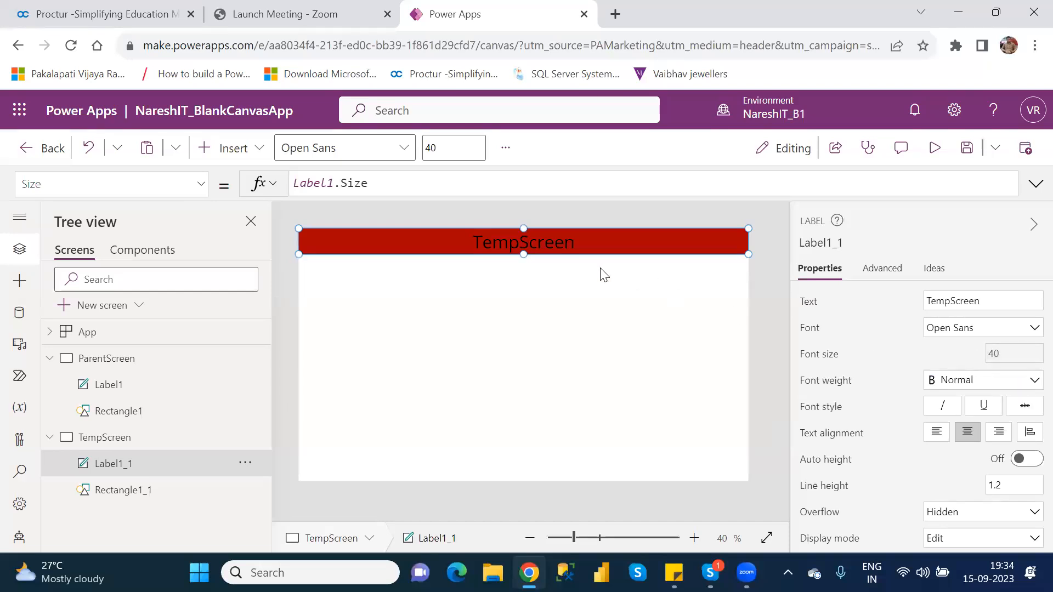
left_click(124, 386)
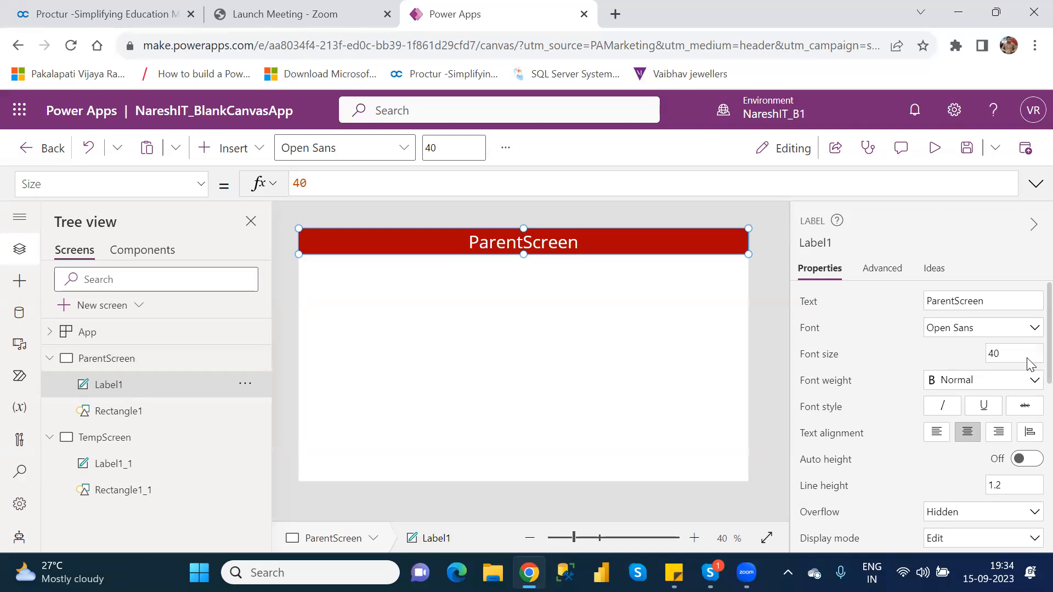
View the text colour formula of ParentScreen's Label1.
scroll(1030, 384, "down", 4)
scroll(1030, 458, "down", 2)
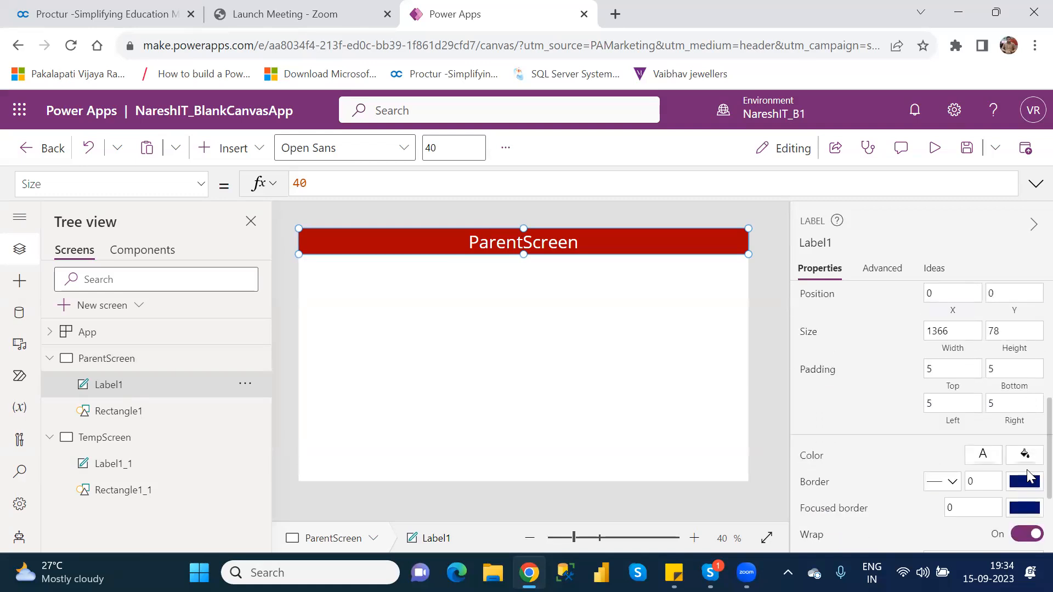
left_click(810, 457)
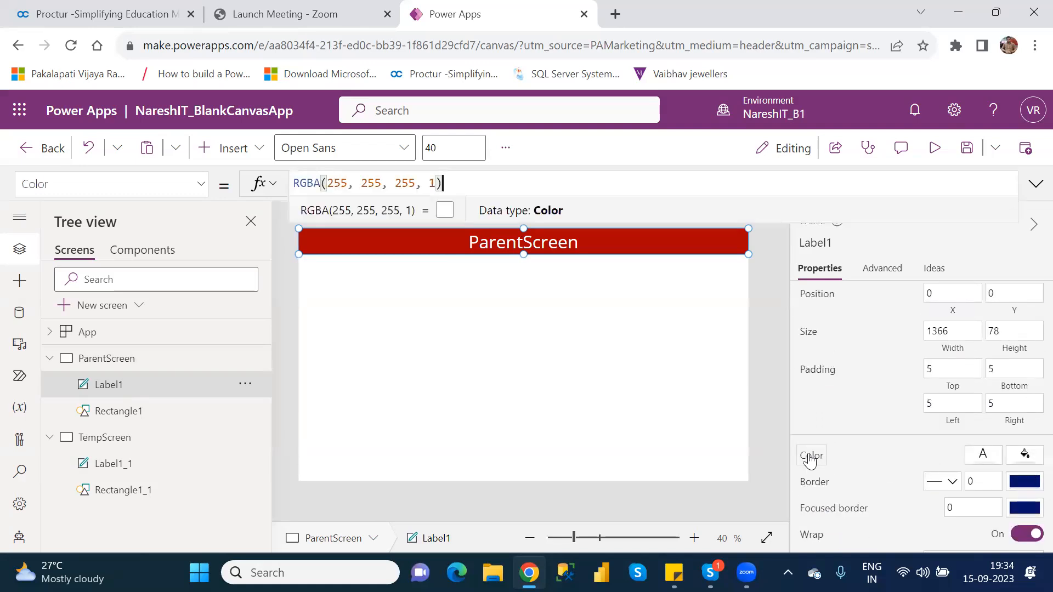
Show Label1_1's Color formula and select the whole RGBA(0, 0, 0, 1) value.
left_click(114, 476)
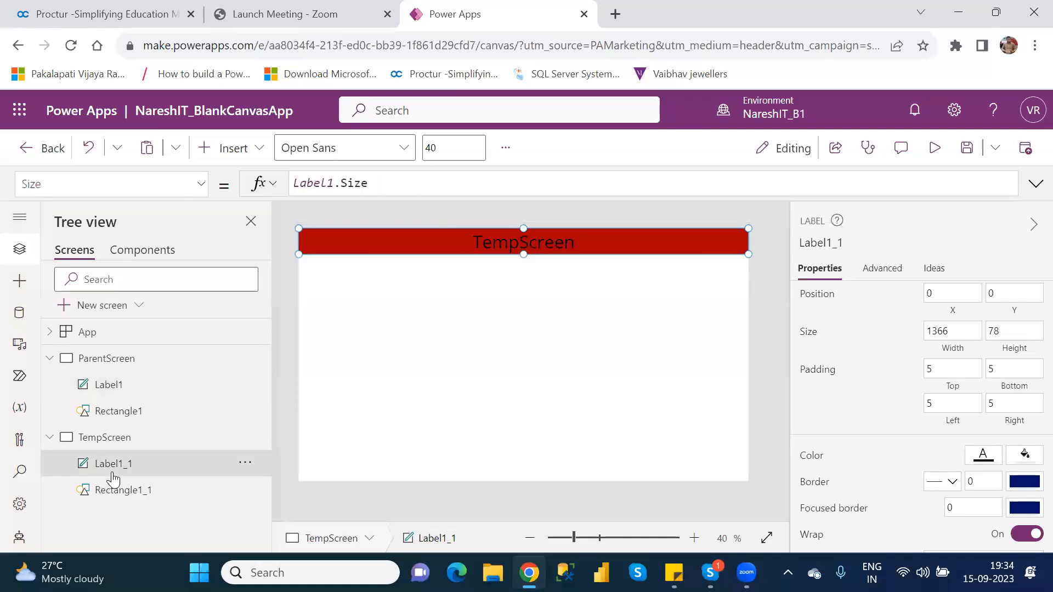
left_click(203, 184)
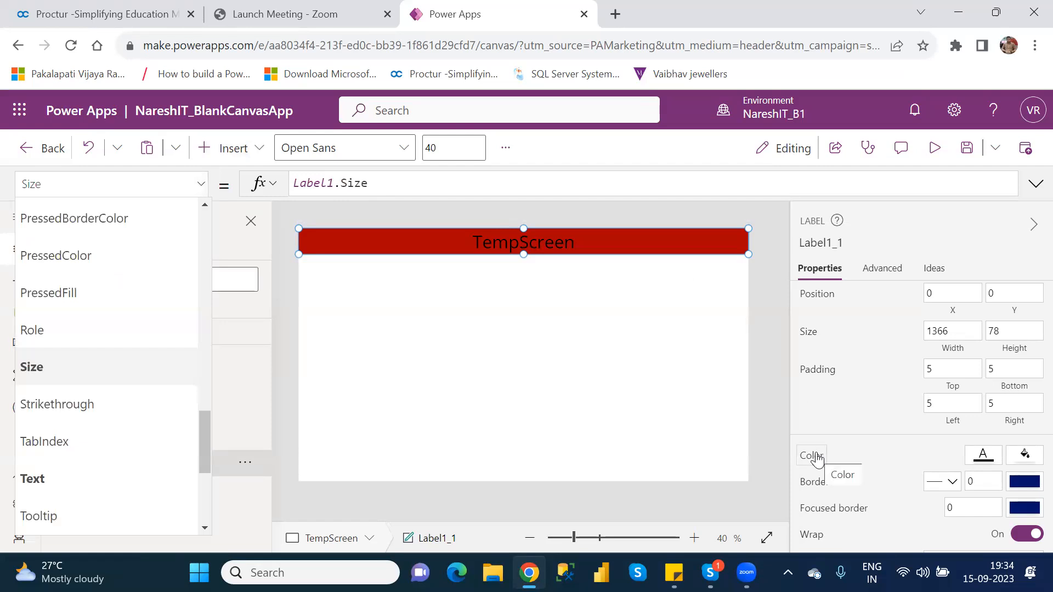
left_click(763, 370)
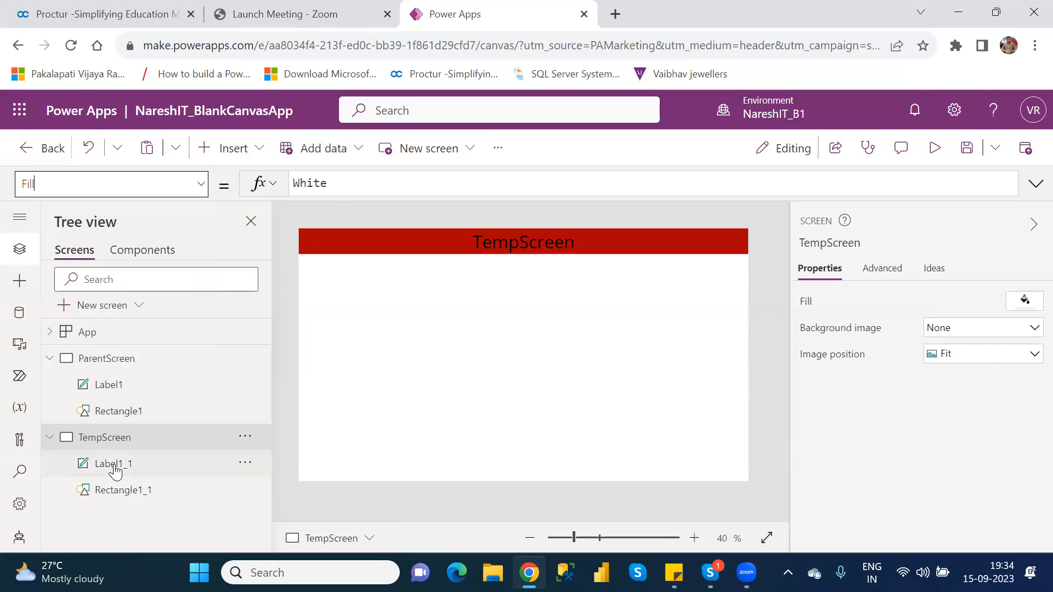
left_click(114, 467)
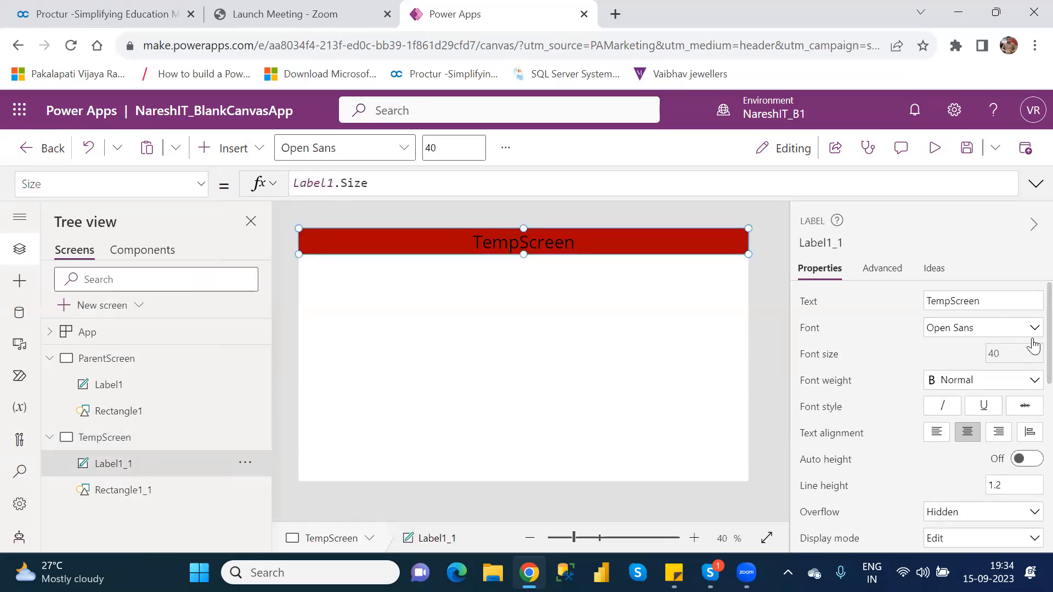
scroll(1030, 353, "down", 3)
scroll(1030, 445, "down", 1)
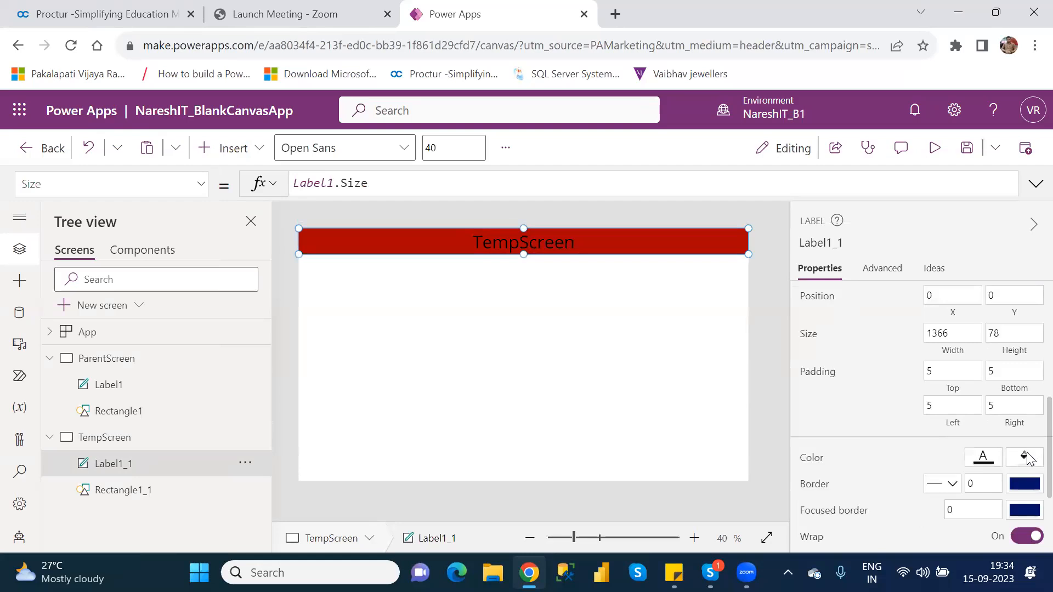
left_click(811, 461)
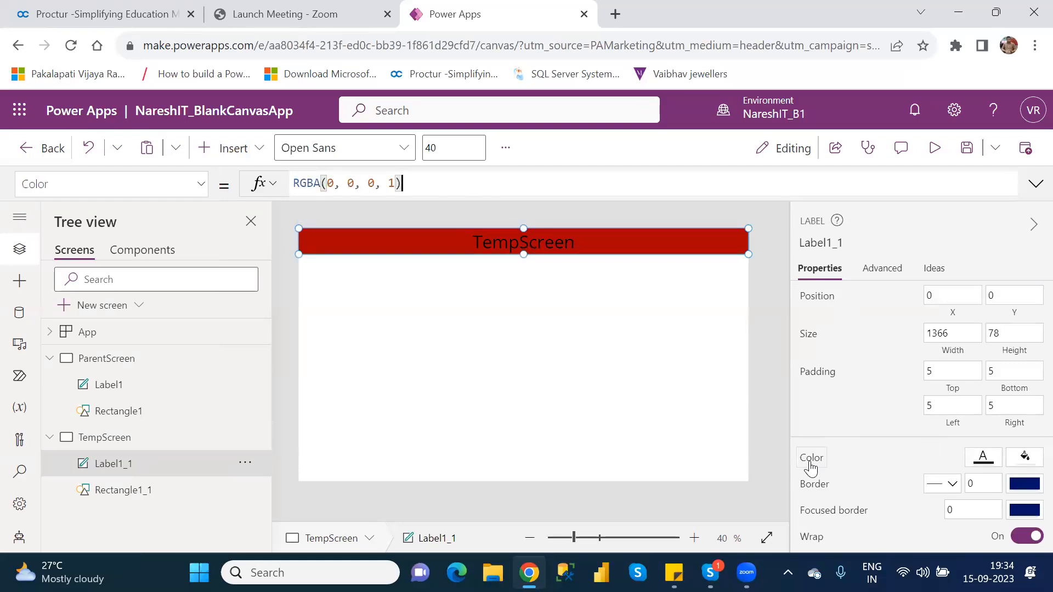
left_click_drag(418, 182, 283, 186)
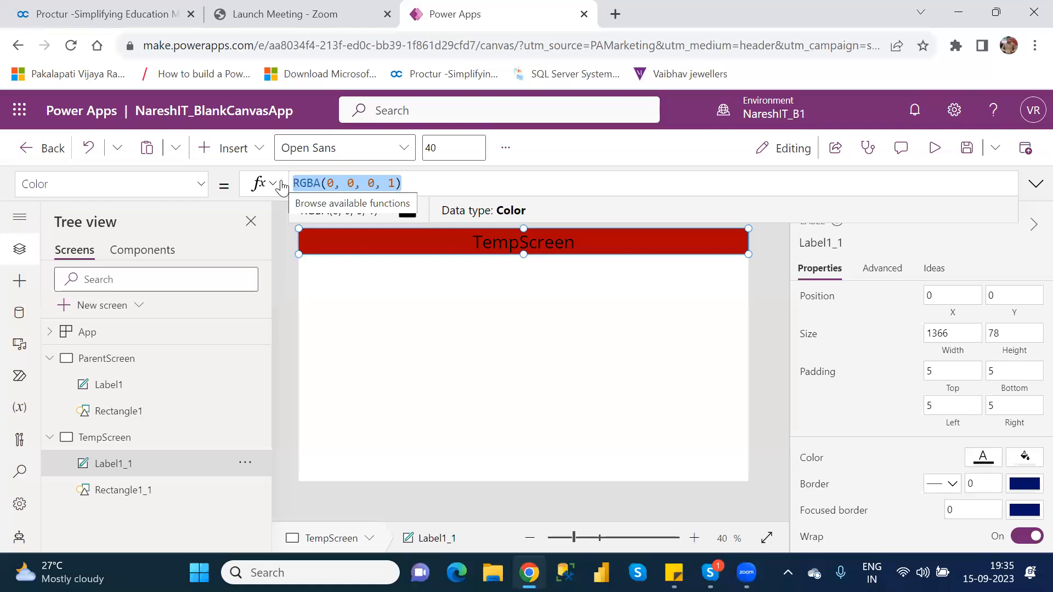
Replace Label1_1's Color formula with Label1.Color, then reselect the label to review it.
type("k")
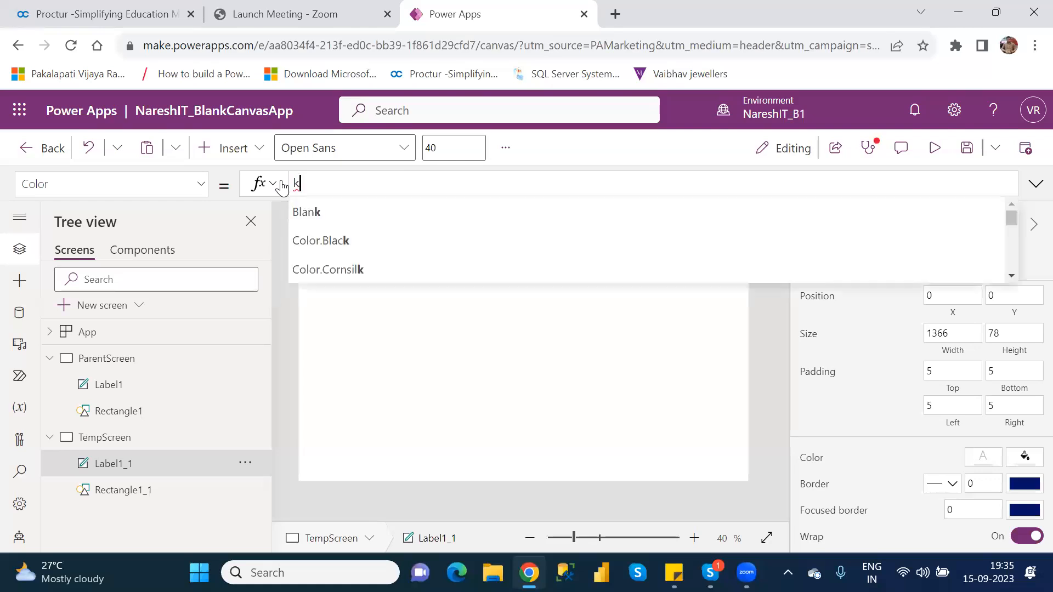
key("BackSpace")
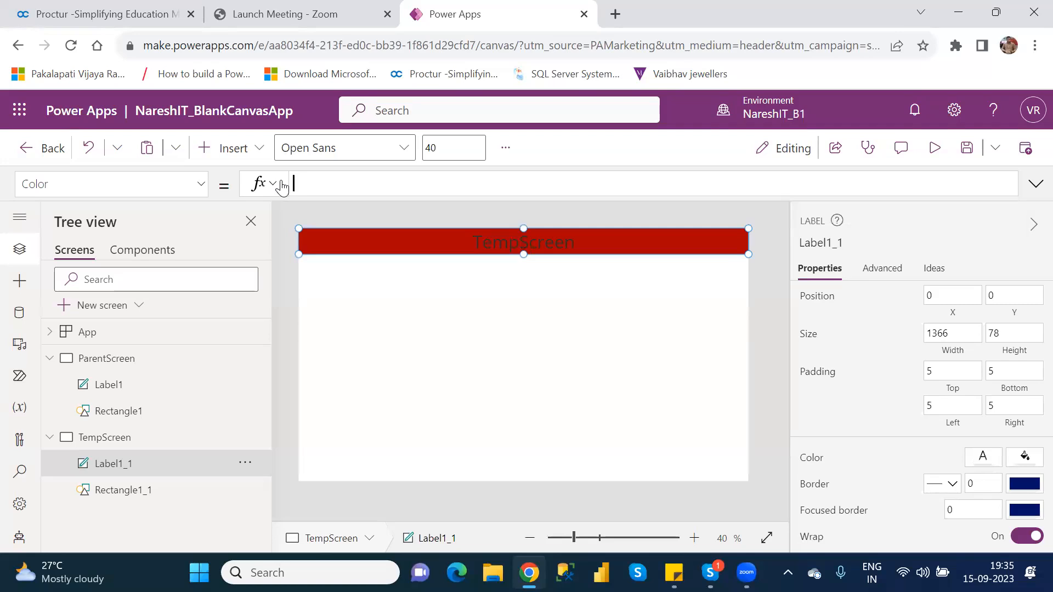
type("label")
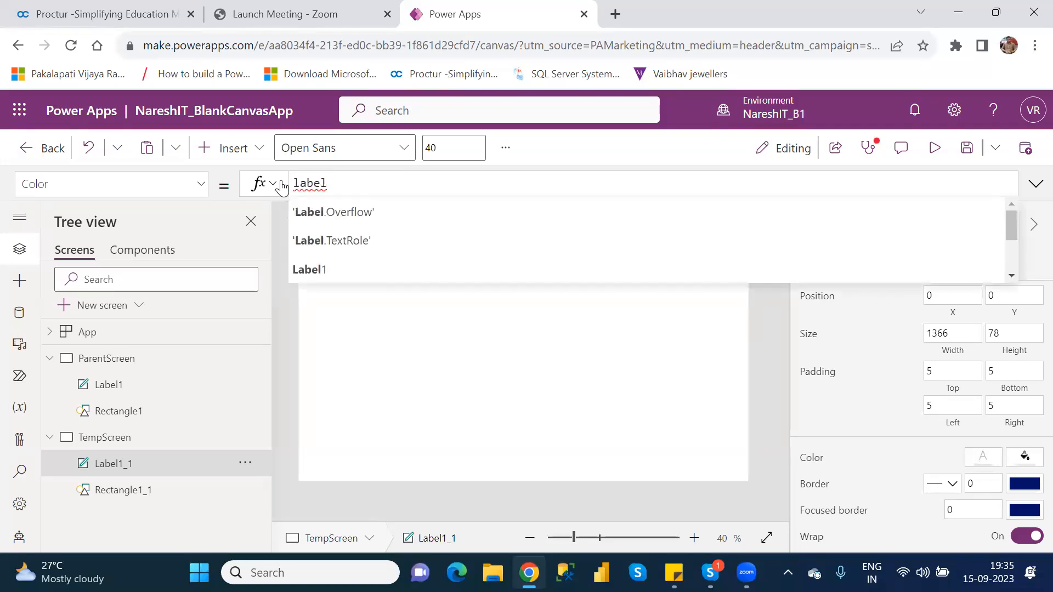
key("Down")
key("Down")
key("Tab")
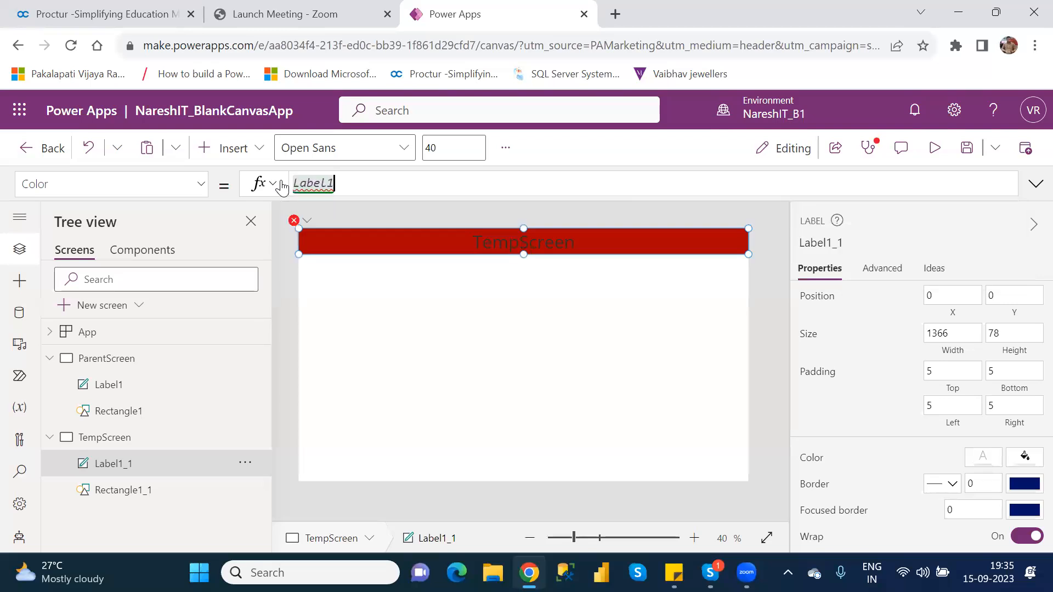
type(".")
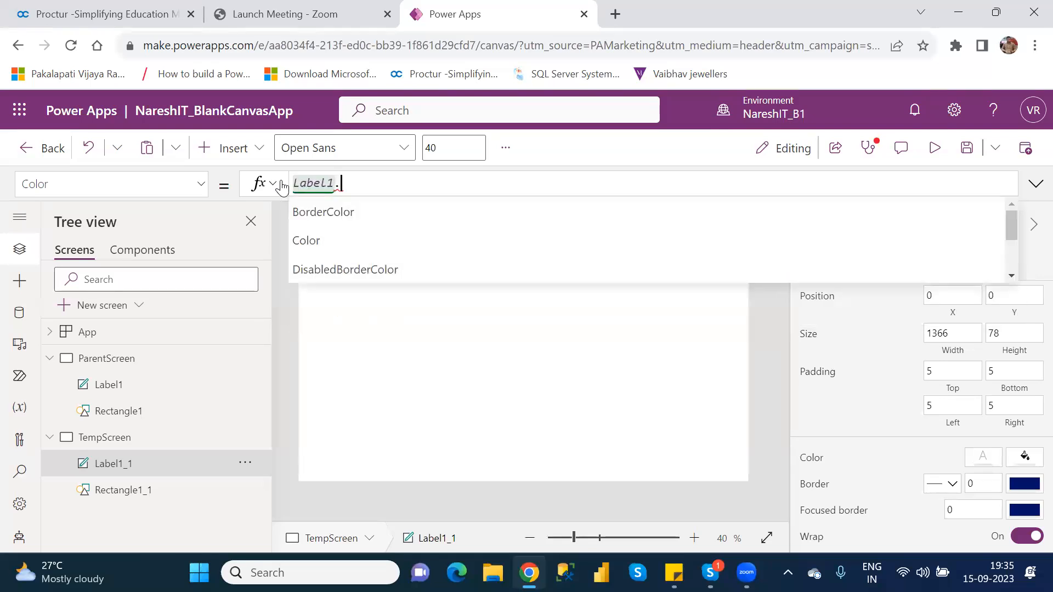
key("Down")
key("Down")
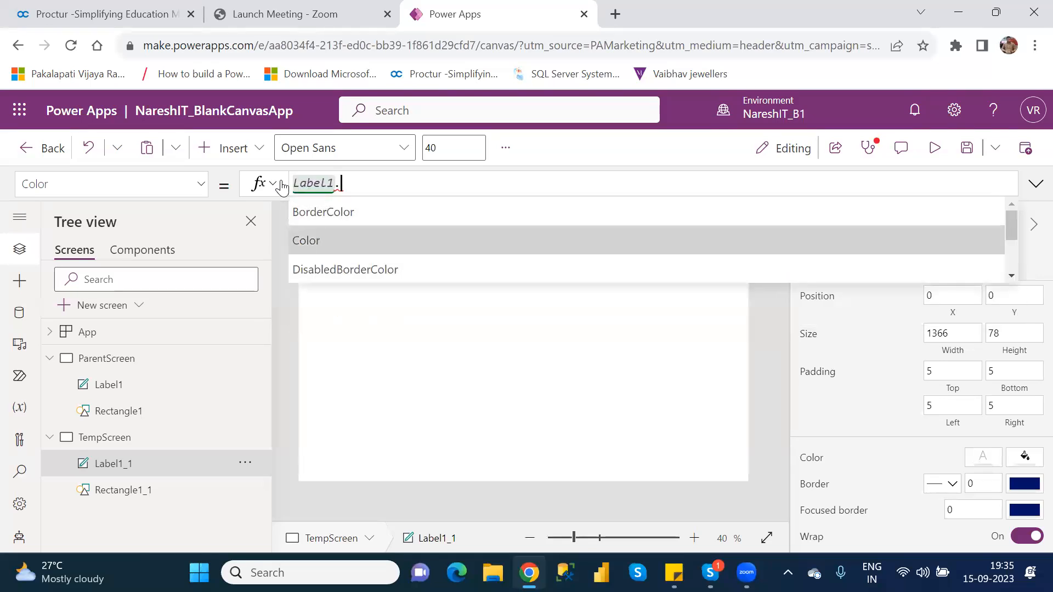
key("Tab")
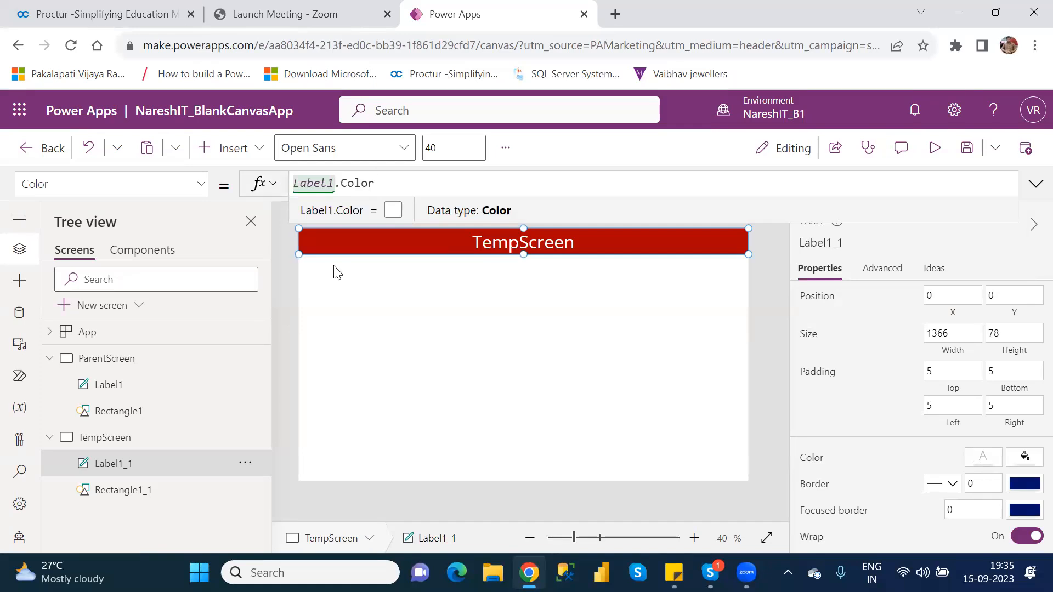
left_click(528, 348)
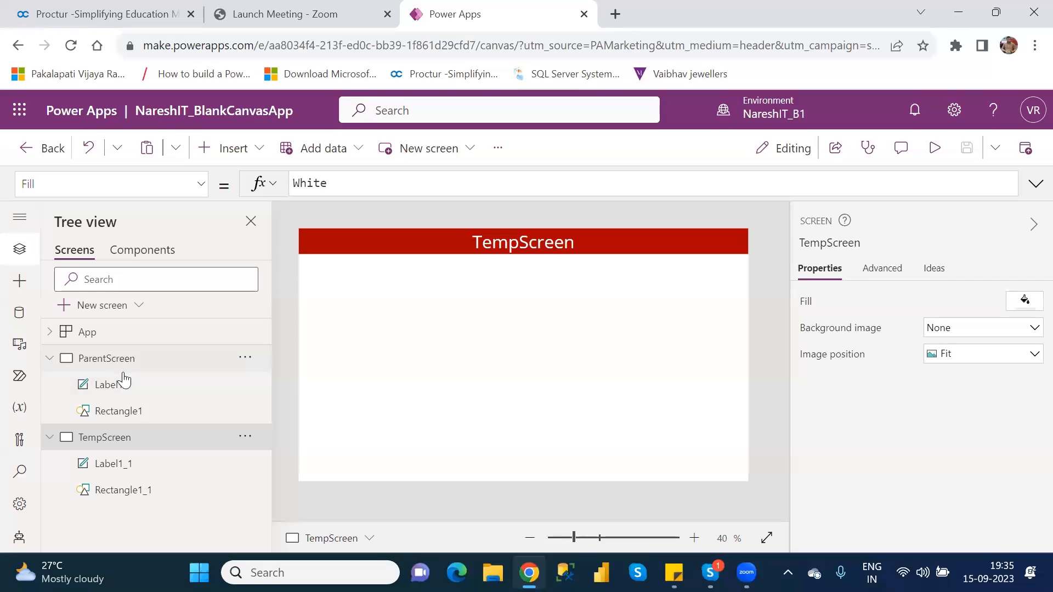
left_click(134, 467)
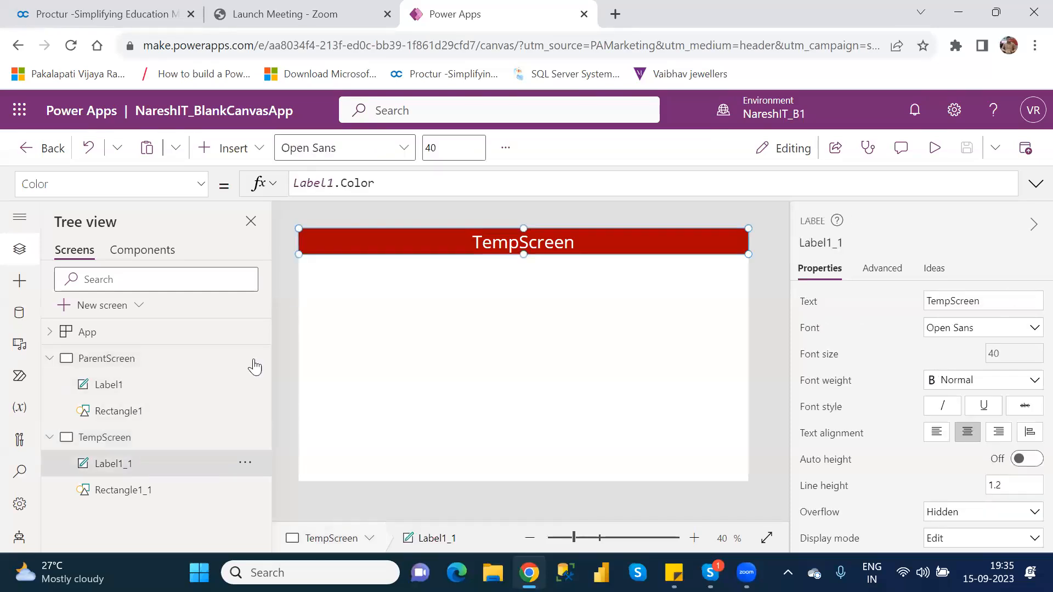
double_click(347, 186)
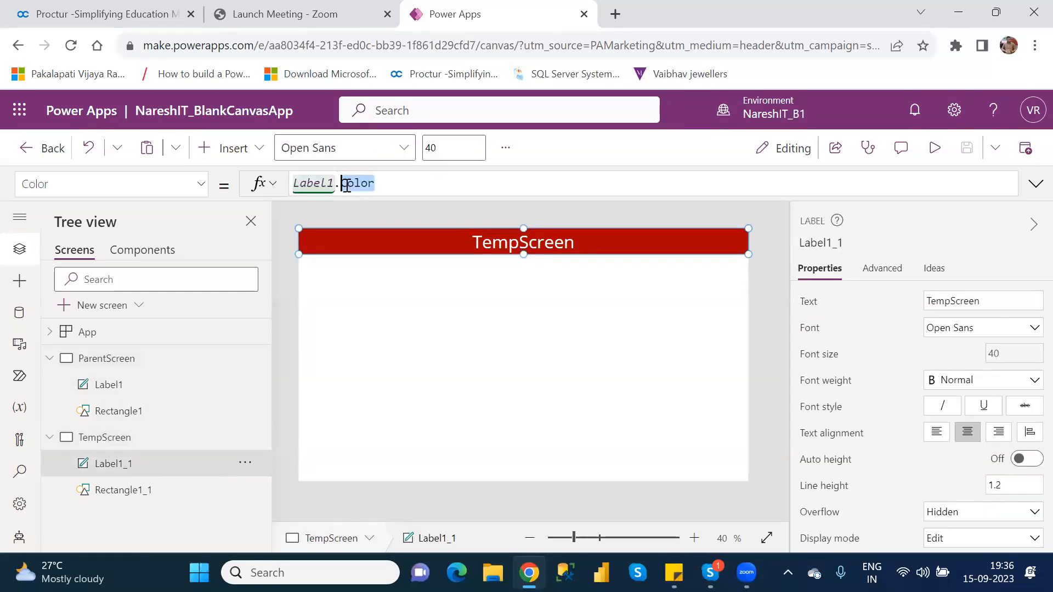
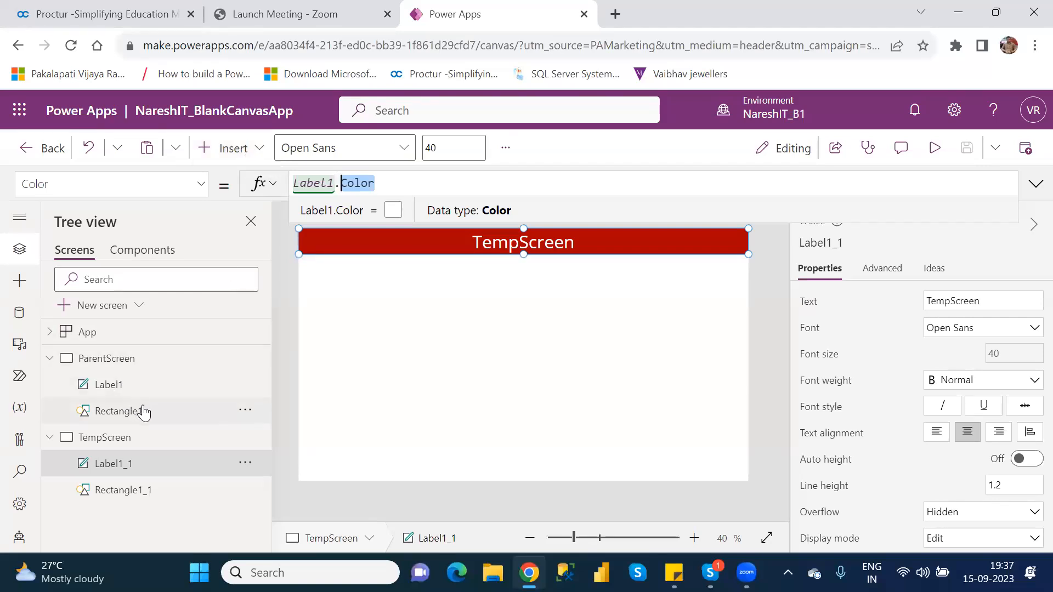
Duplicate ParentScreen using its options menu in the Tree view.
left_click(241, 159)
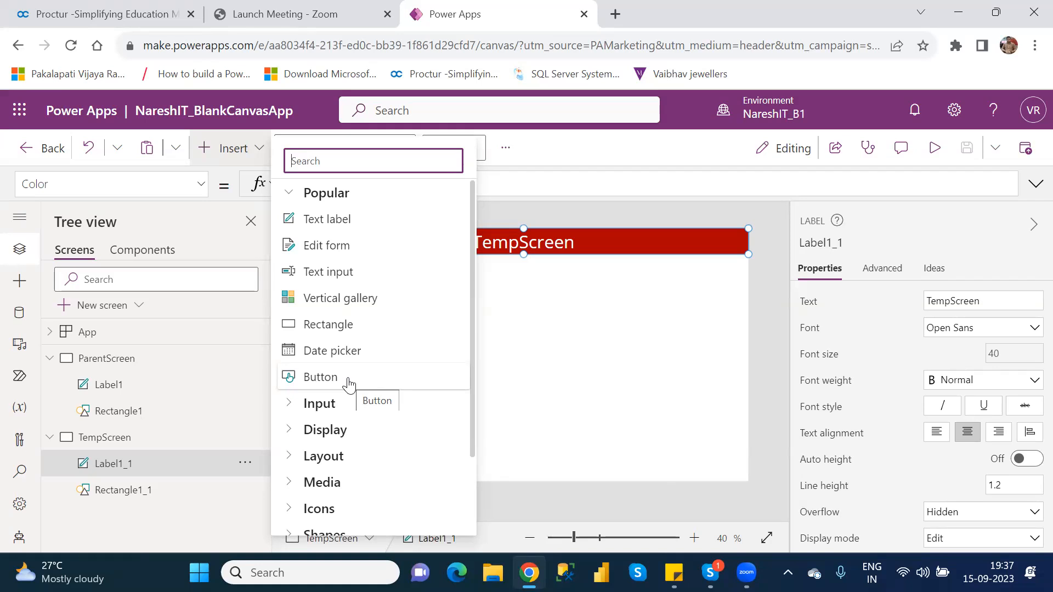
left_click(607, 334)
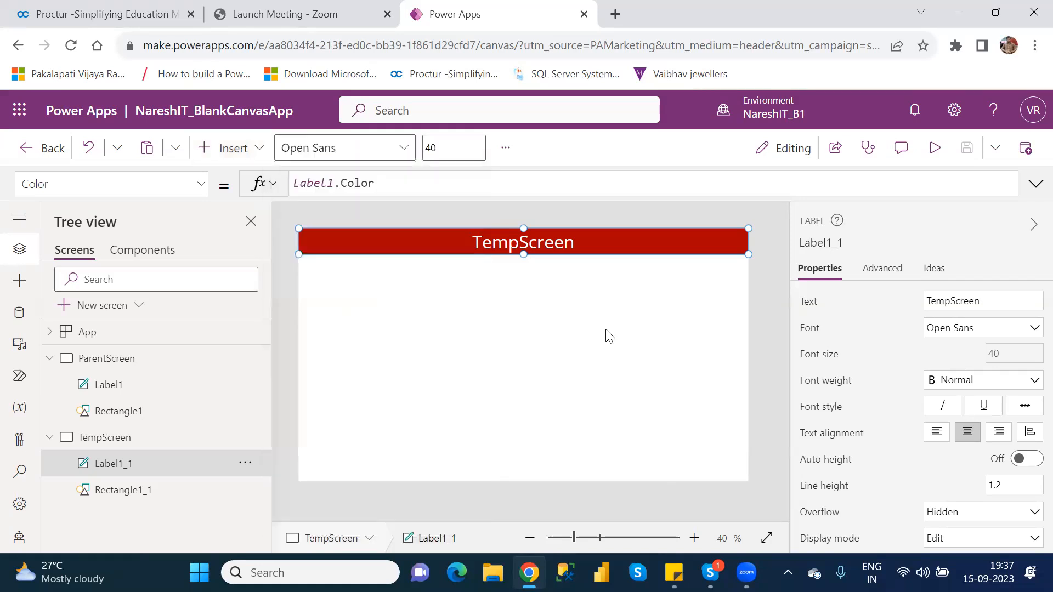
right_click(125, 356)
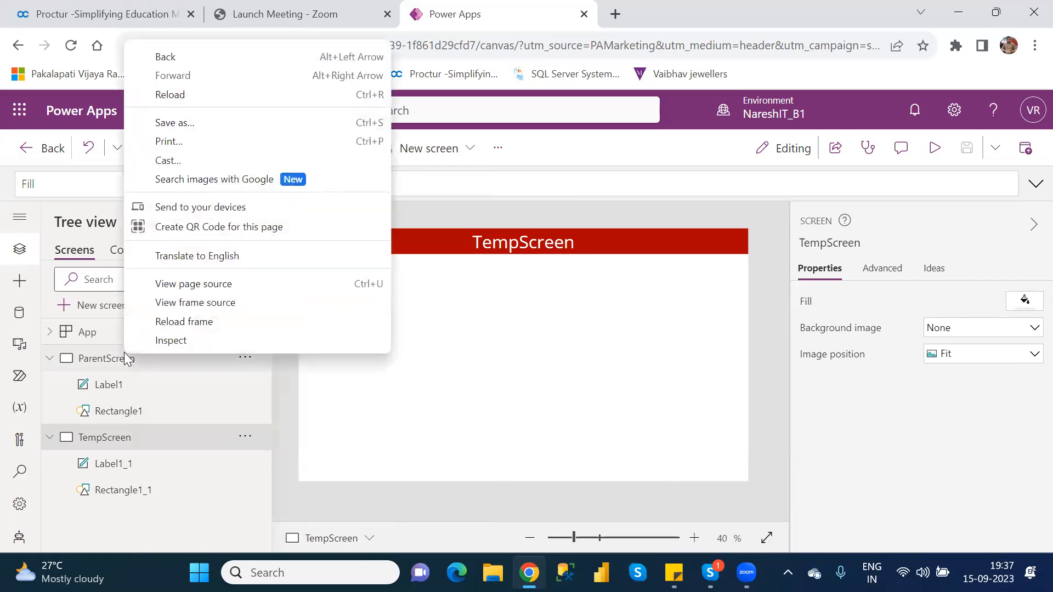
left_click(399, 393)
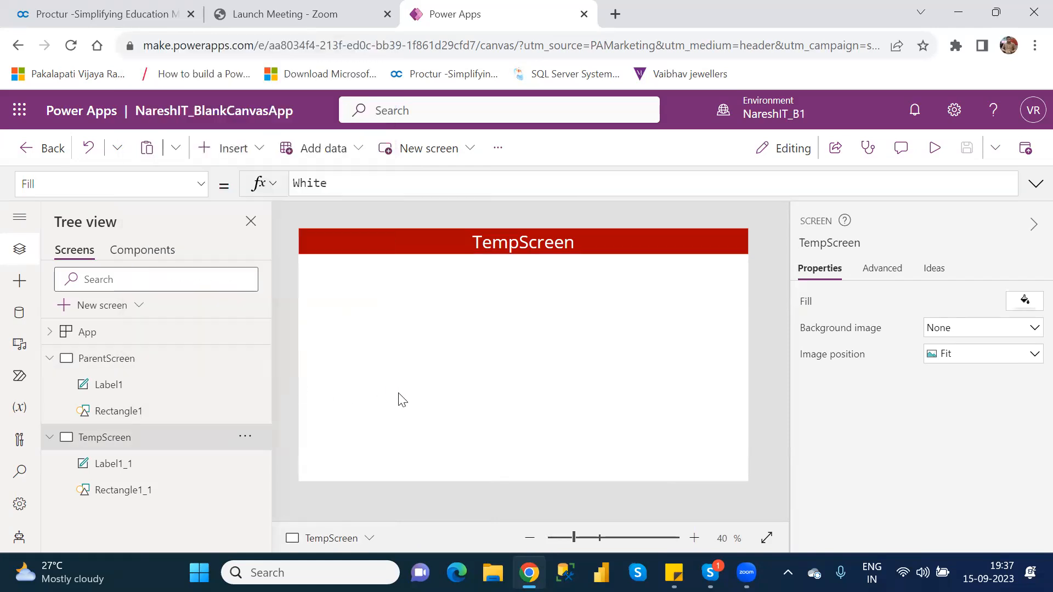
left_click(218, 361)
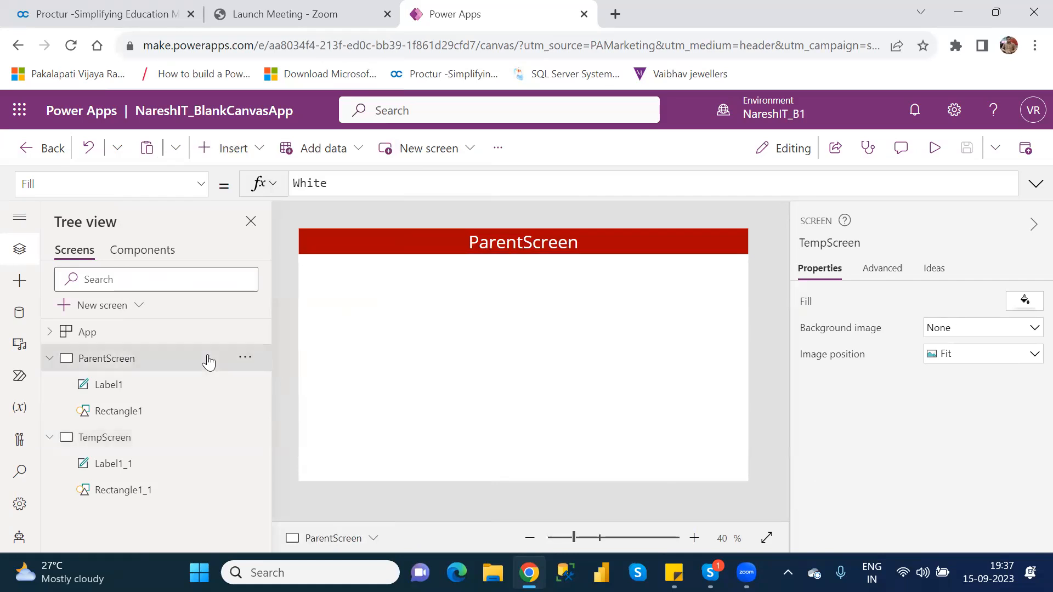
left_click(251, 360)
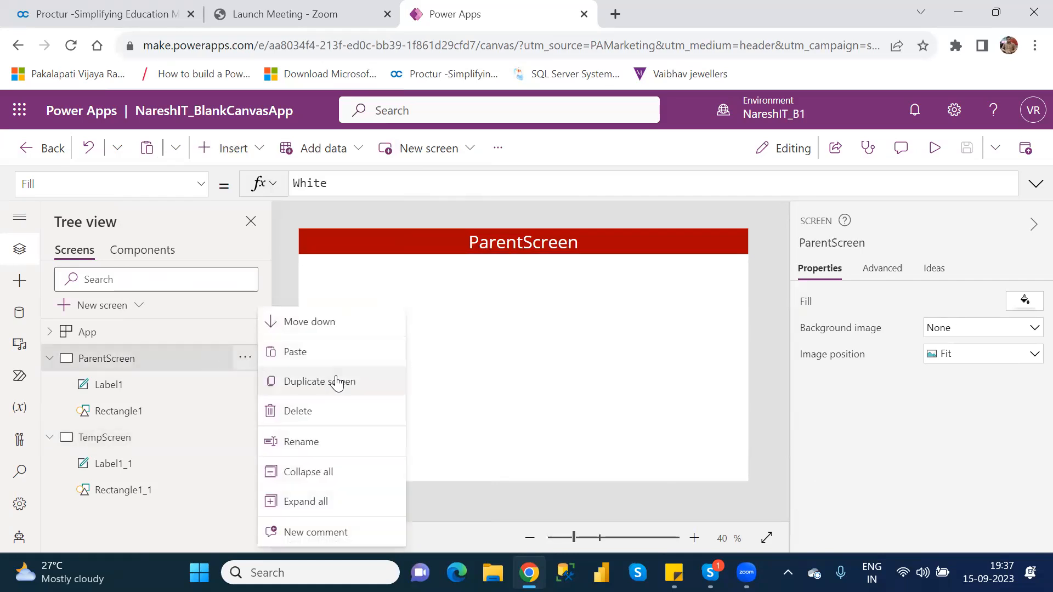
left_click(335, 381)
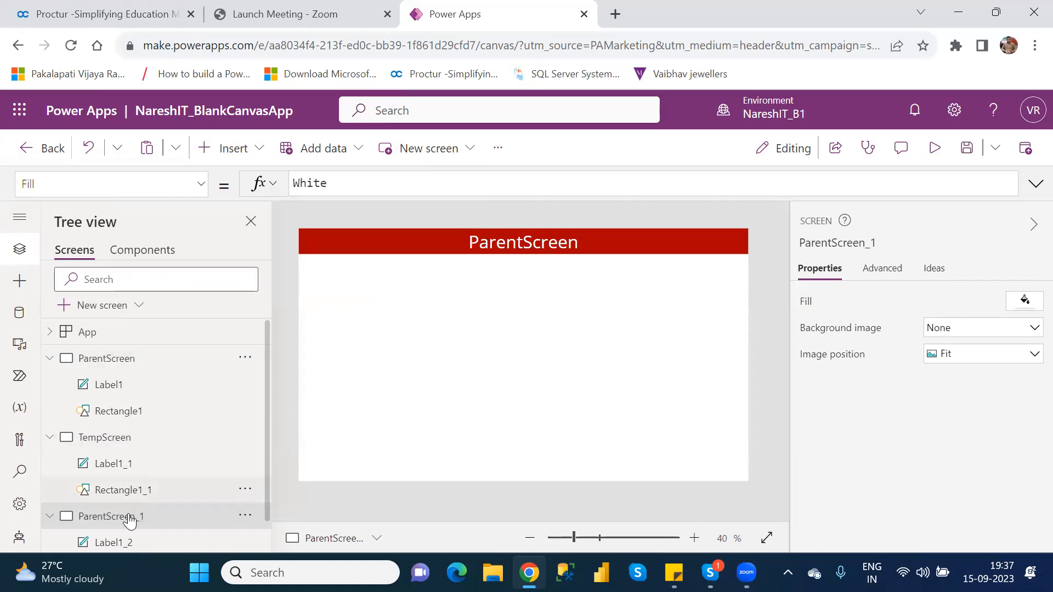
Rename the duplicated screen ParentScreen_1 to Screen1.
double_click(129, 518)
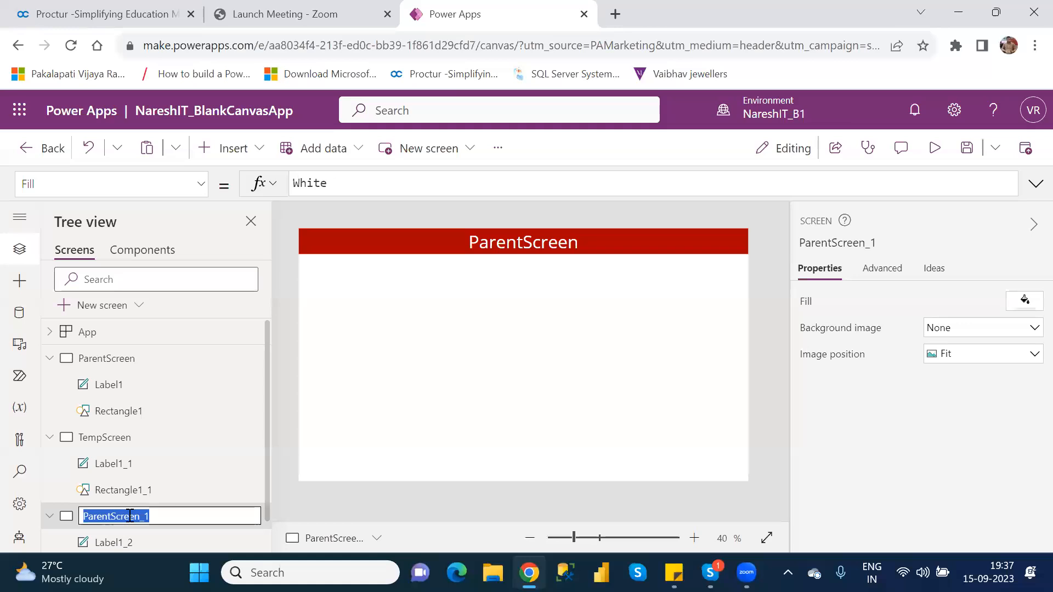
type("Scr")
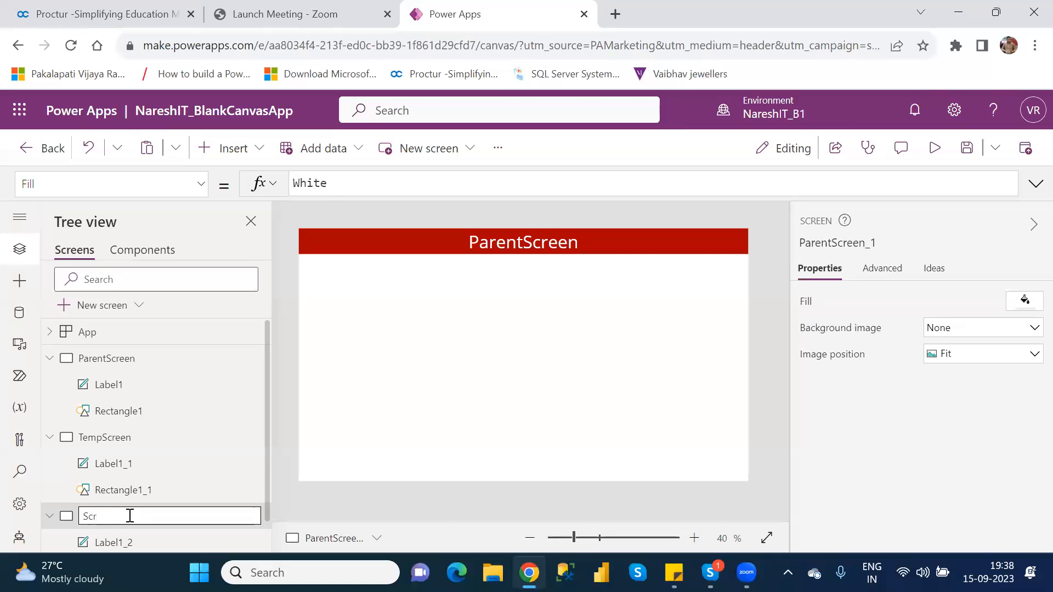
type("een1")
key("Return")
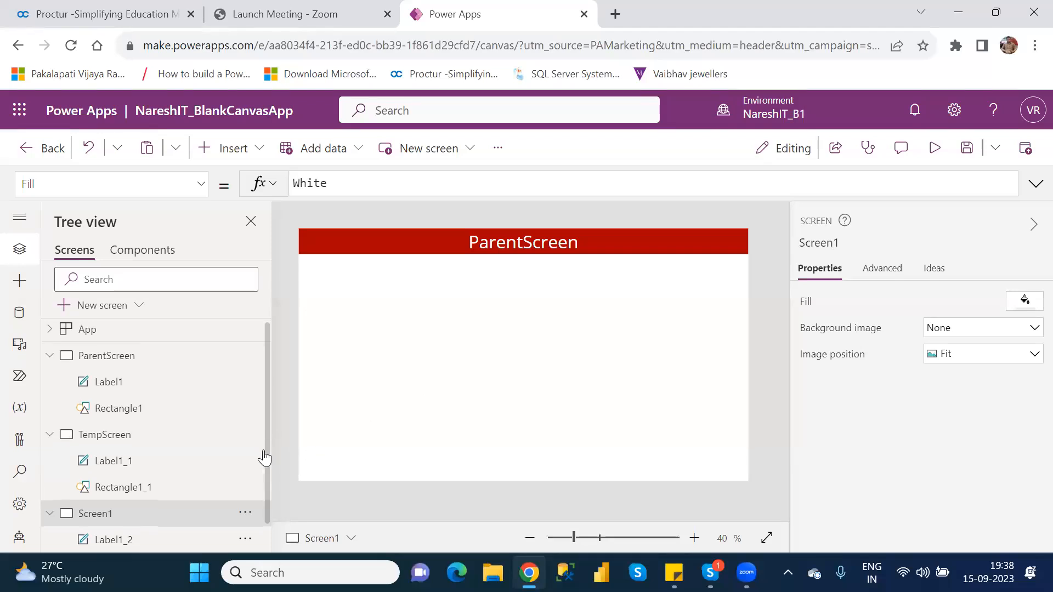
Replace 'ParentScreen' with 'Summary Screen' in Screen1's header label Text formula.
scroll(267, 472, "down", 1)
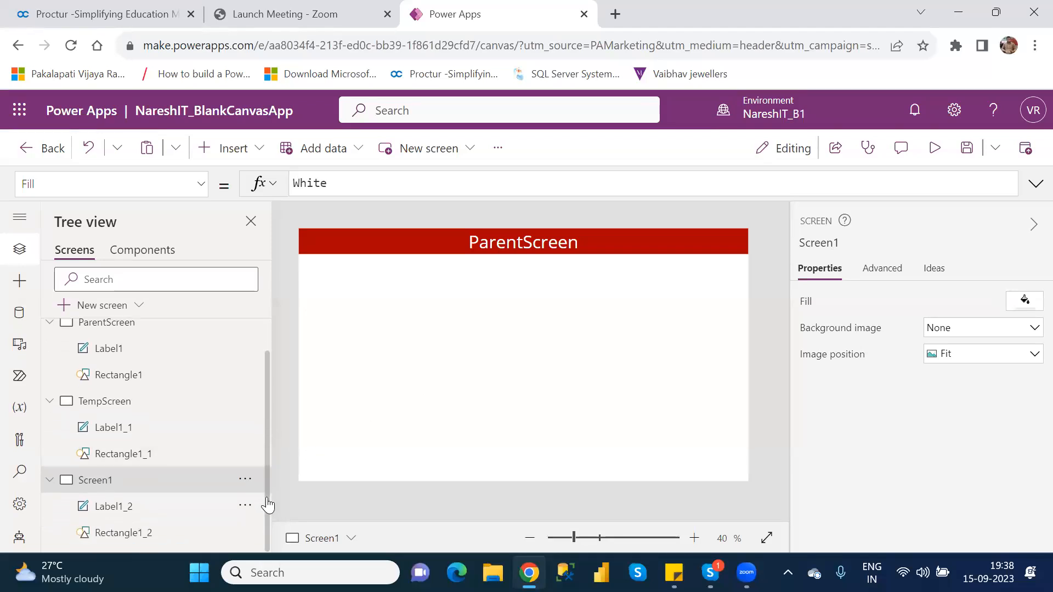
left_click(529, 245)
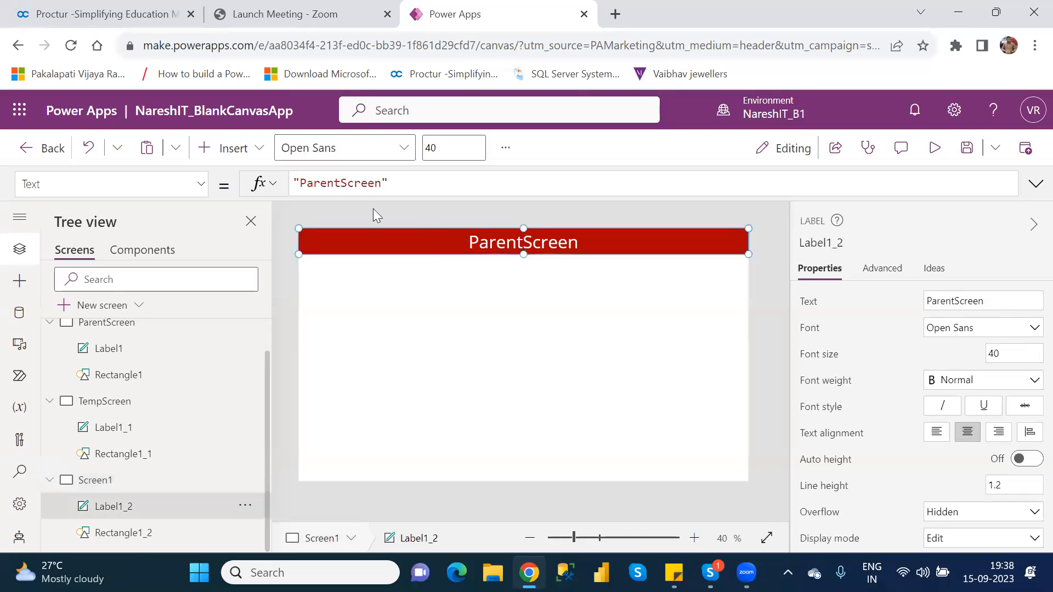
double_click(342, 187)
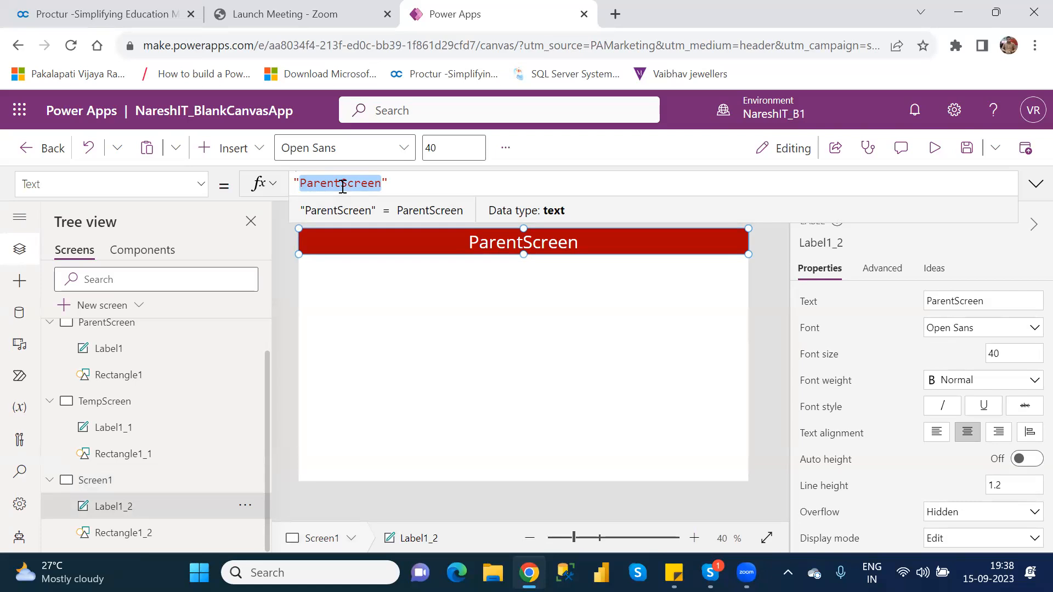
type("Summa")
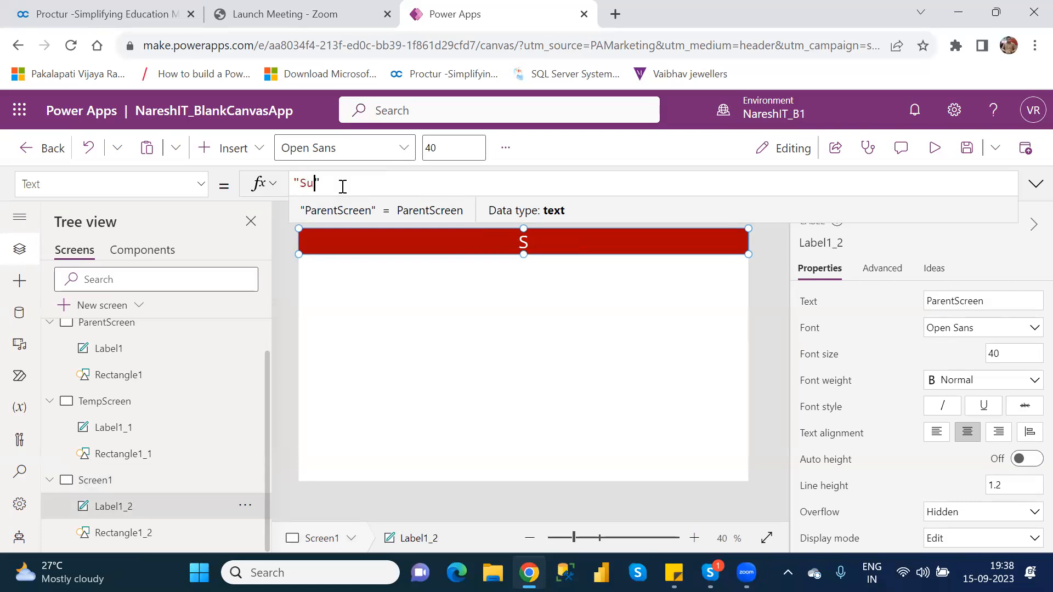
type("ry Scr")
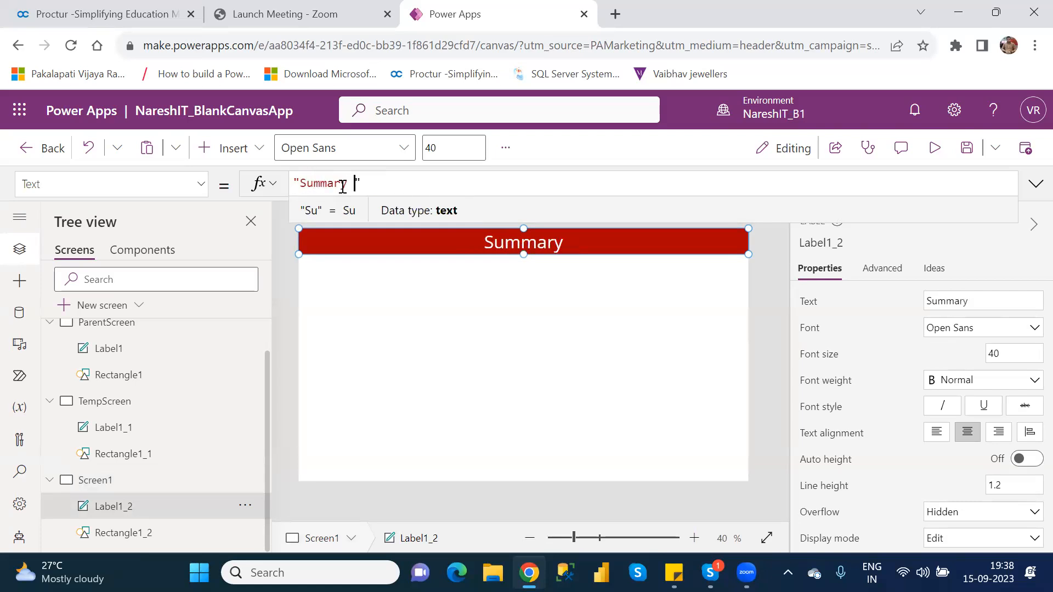
type("een")
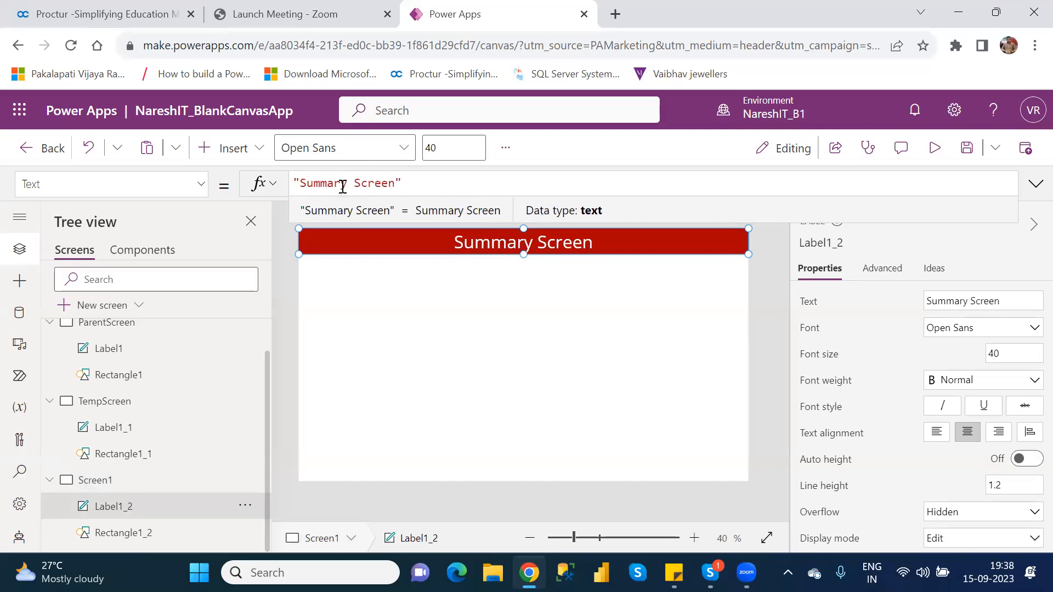
left_click(463, 319)
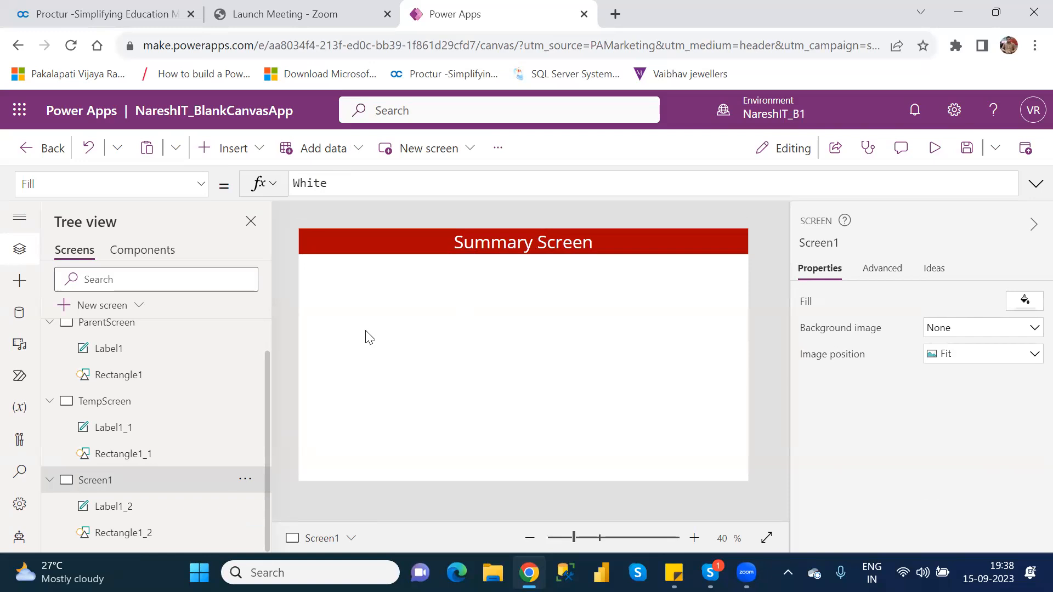
Insert Button1 below the red header and set its text to 'CustomerDetails'.
left_click(239, 156)
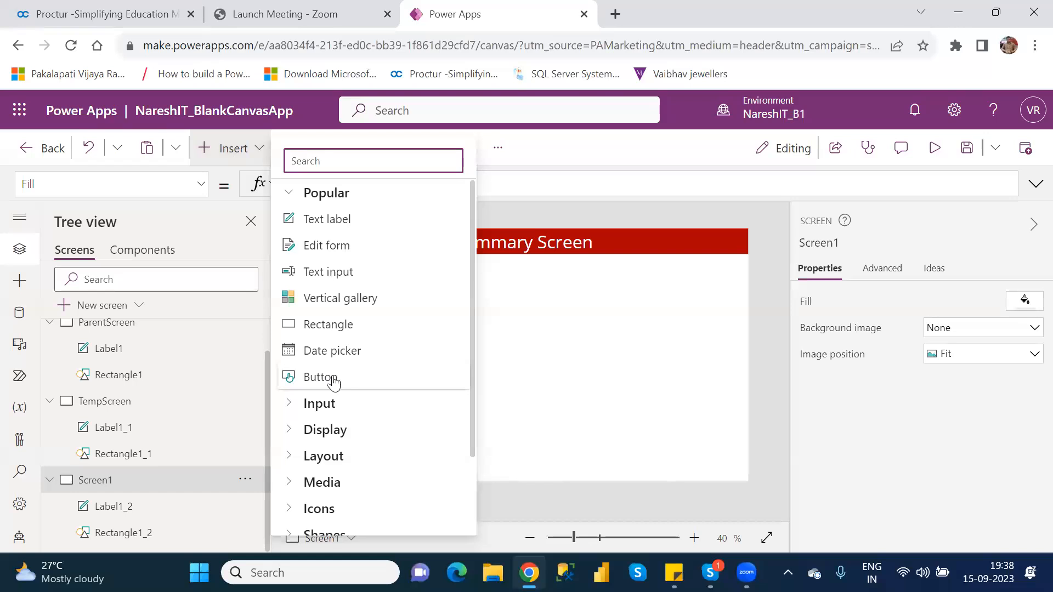
left_click(333, 378)
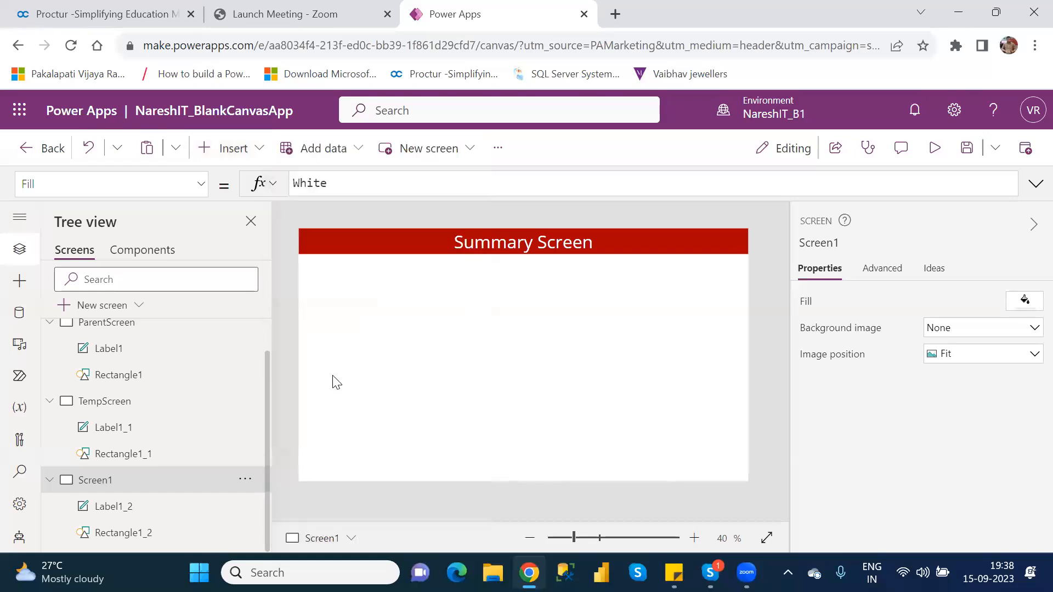
left_click_drag(356, 253, 595, 299)
left_click(505, 278)
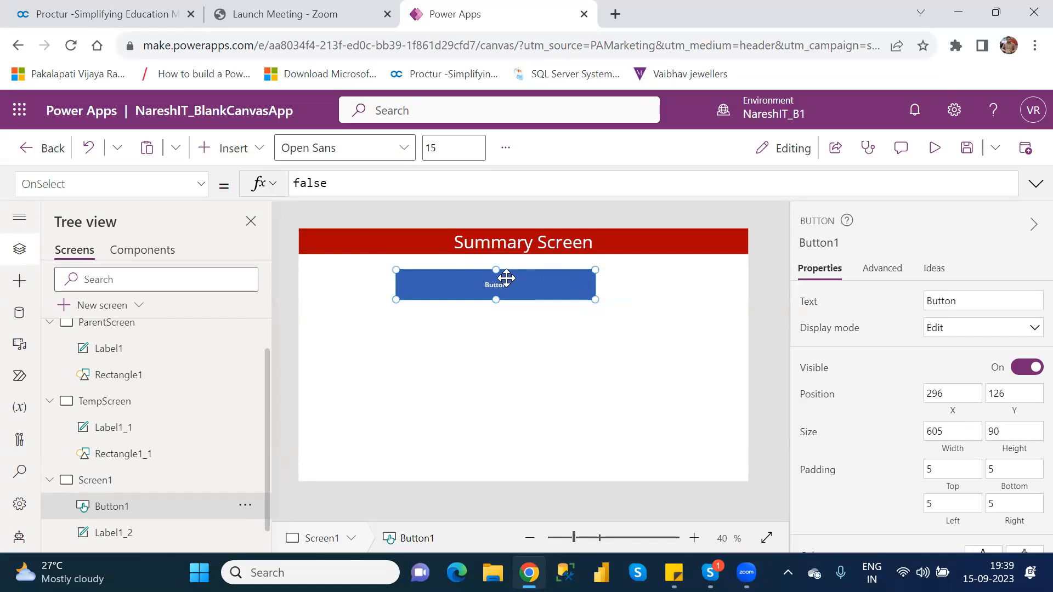
left_click(950, 302)
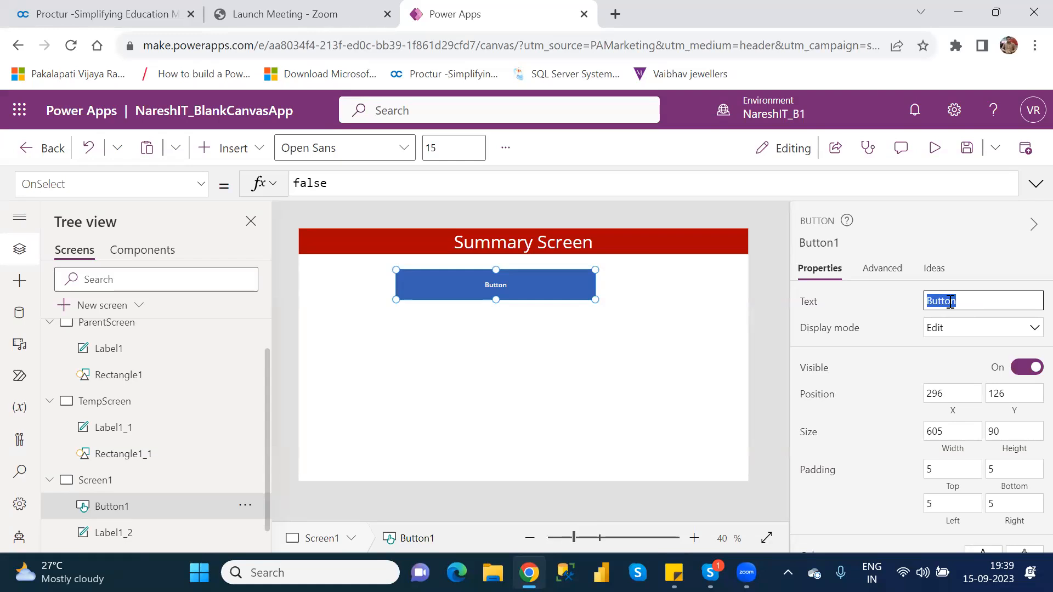
type("CustomerDetails")
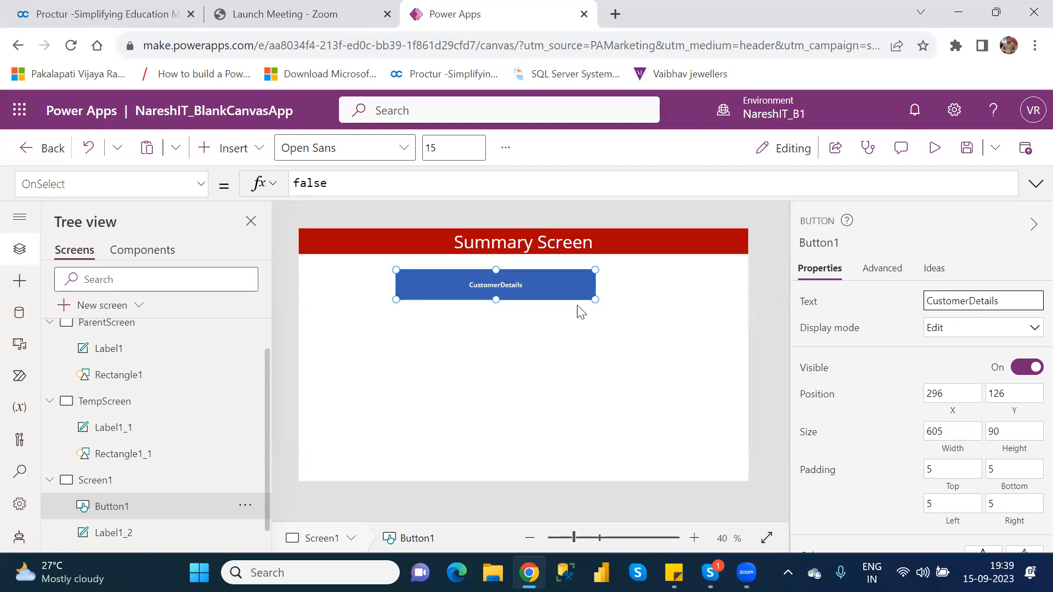
Resize Button1 to 650 × 100 and select the false value in its OnSelect formula.
left_click_drag(593, 302, 609, 307)
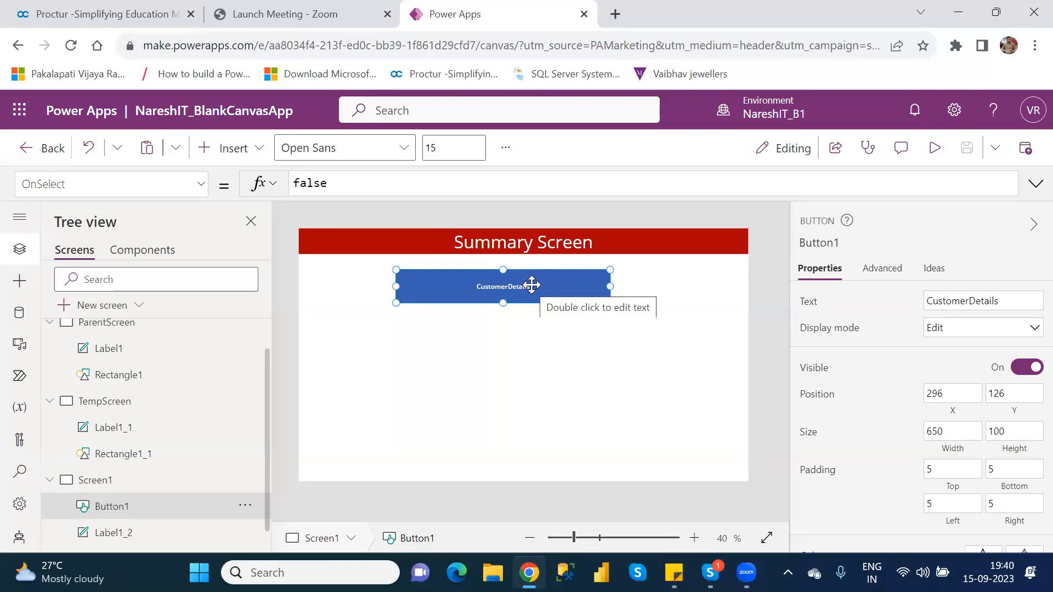
double_click(312, 181)
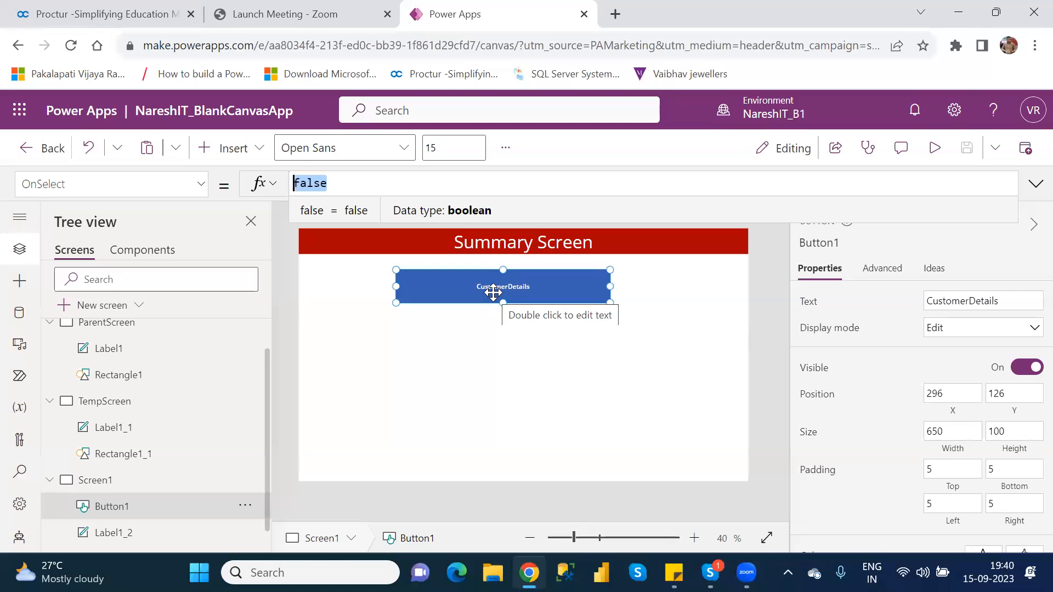
left_click(493, 293)
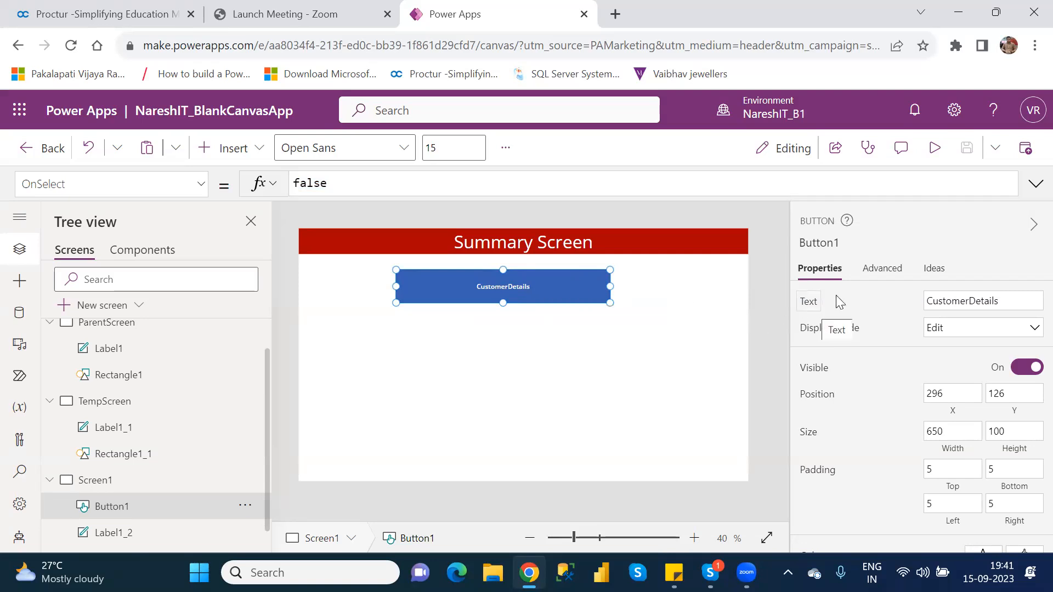
double_click(975, 302)
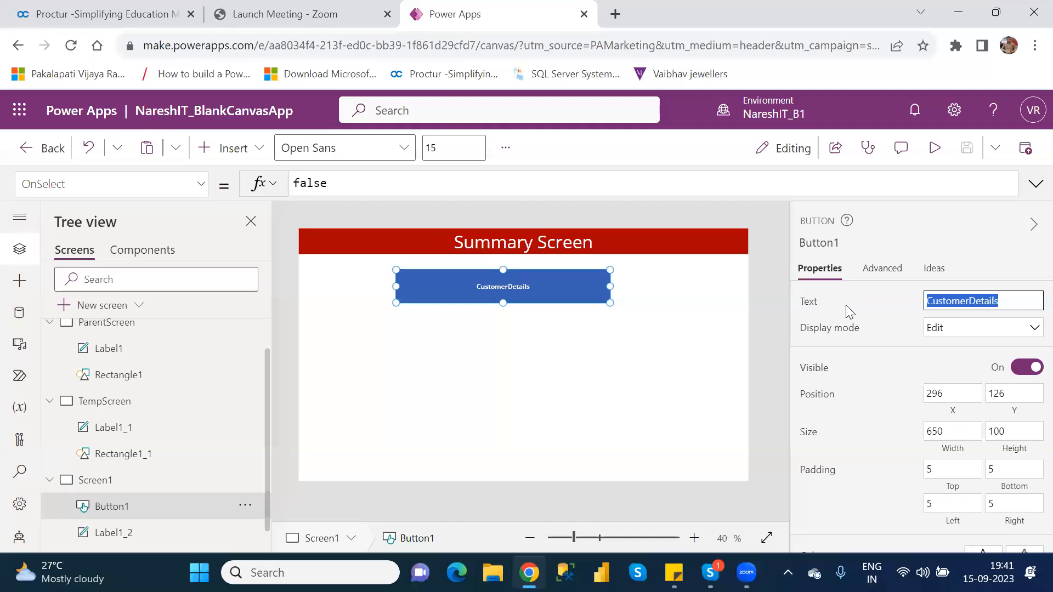
left_click(1008, 305)
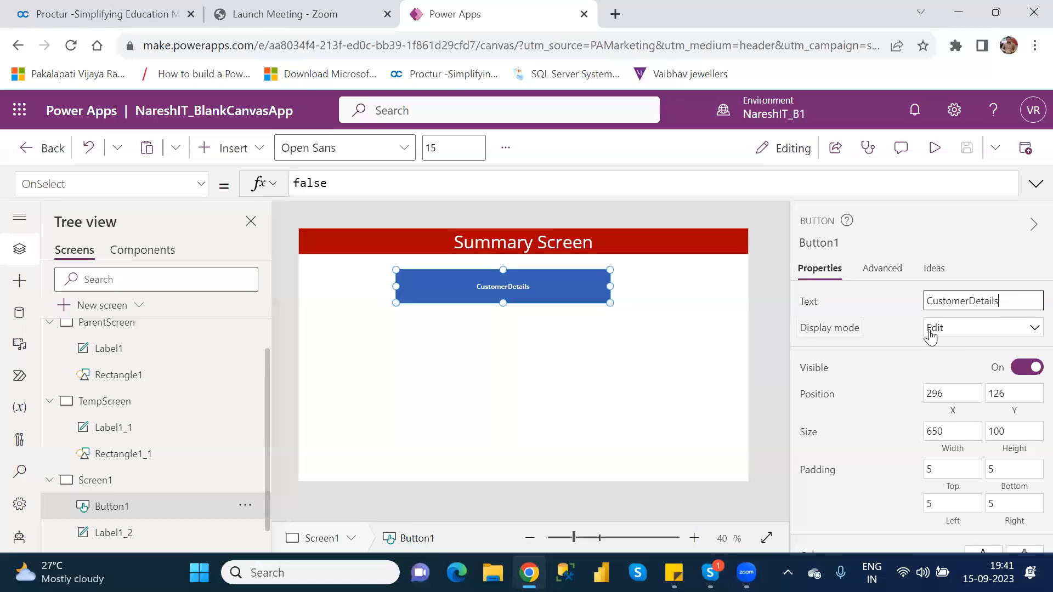
Set Button1's display mode to Disabled, check the preview, then reselect the button.
left_click(958, 329)
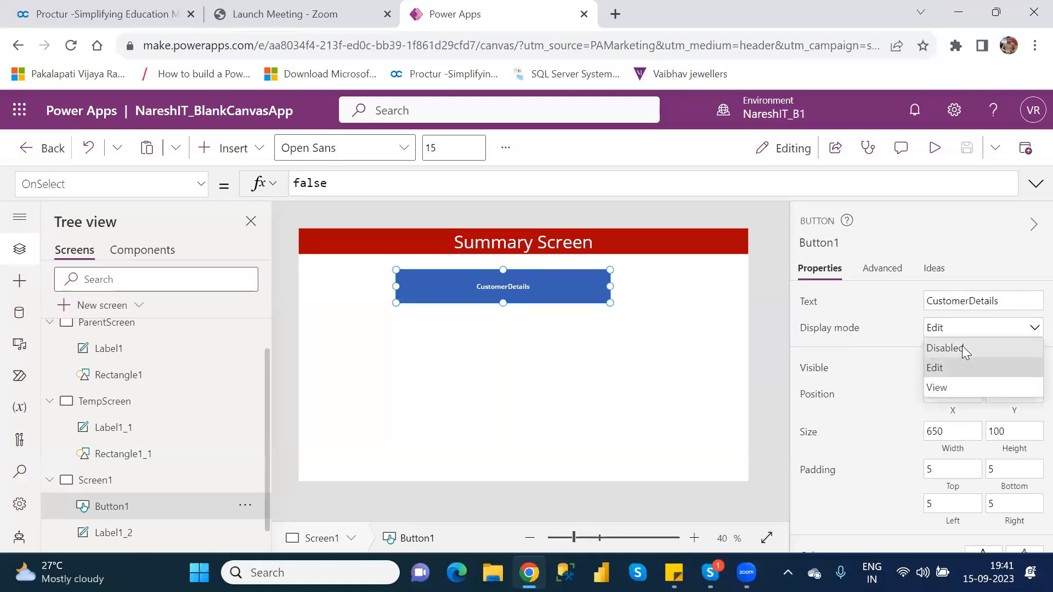
left_click(961, 346)
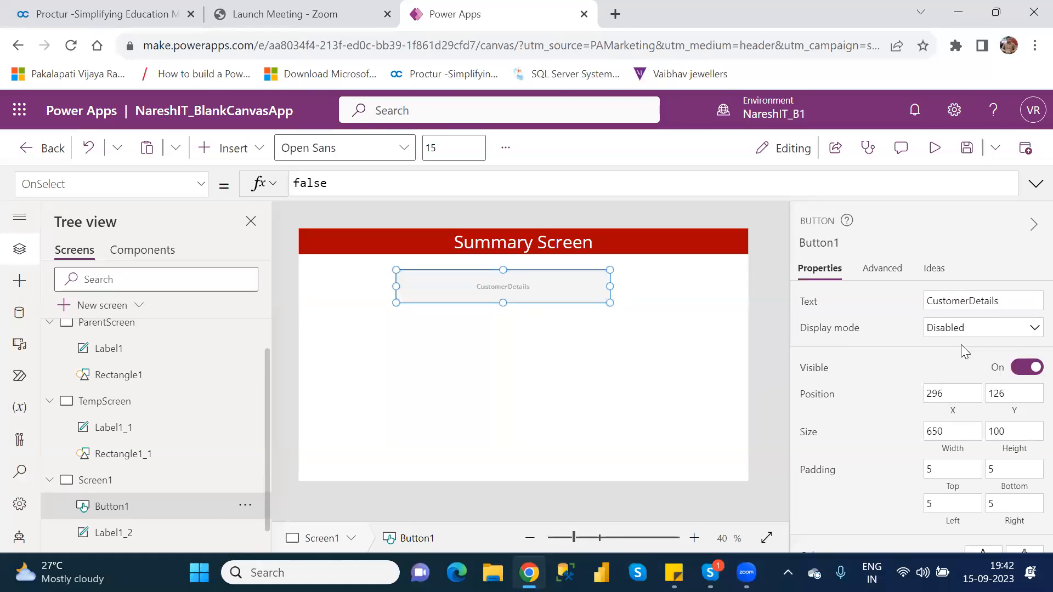
left_click(557, 349)
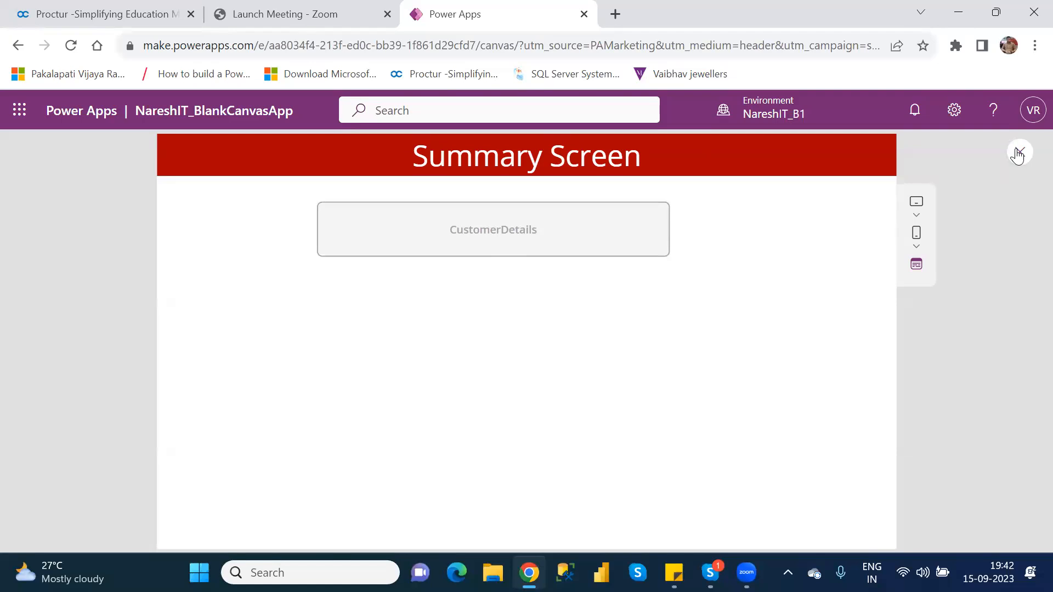
left_click(1019, 153)
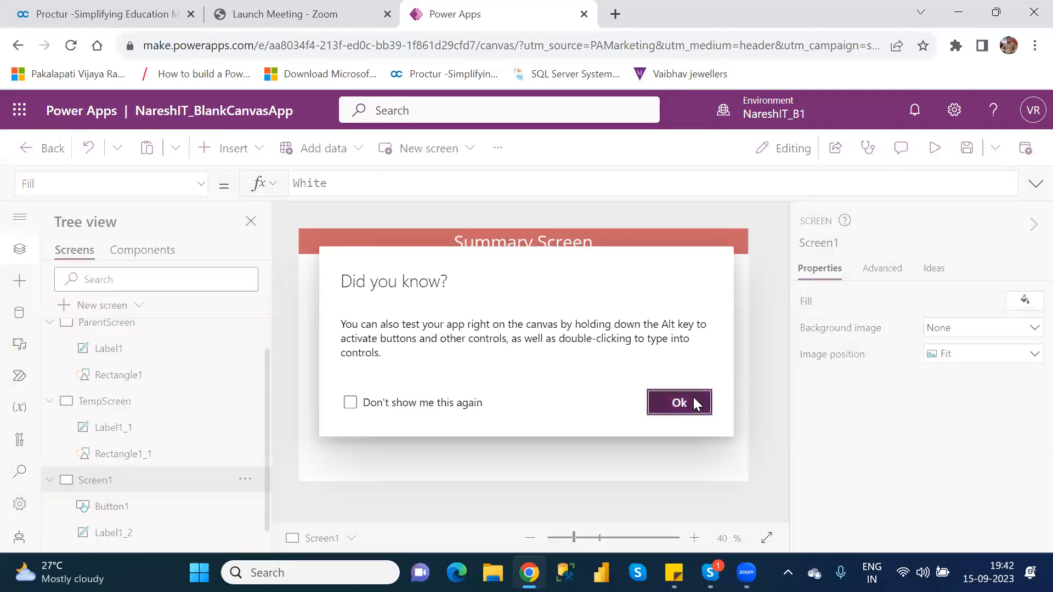
left_click(693, 402)
left_click(557, 281)
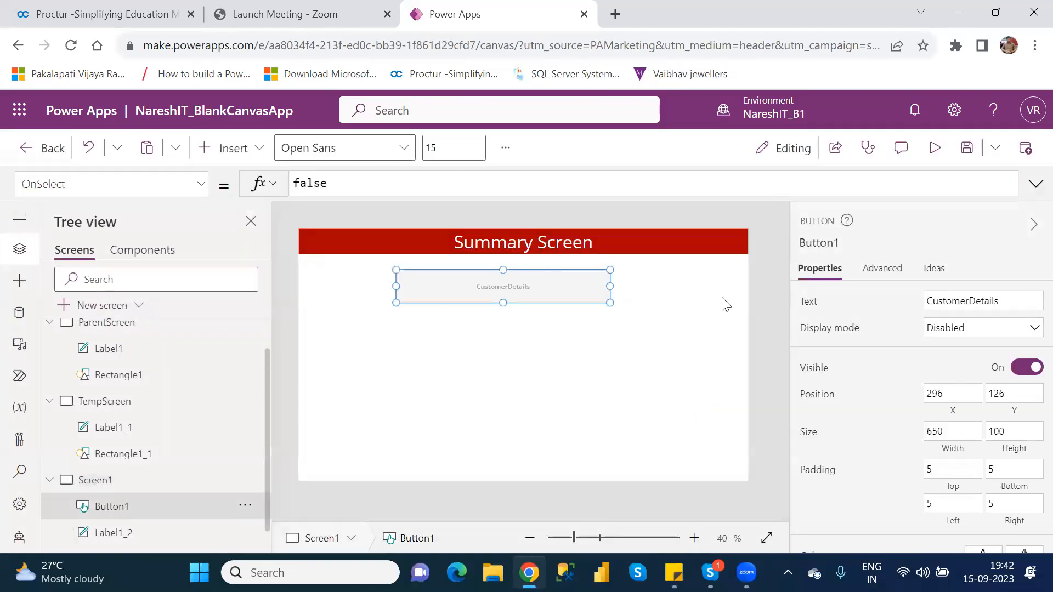
Set Button1's display mode to Edit and test pressing it in preview.
left_click(974, 336)
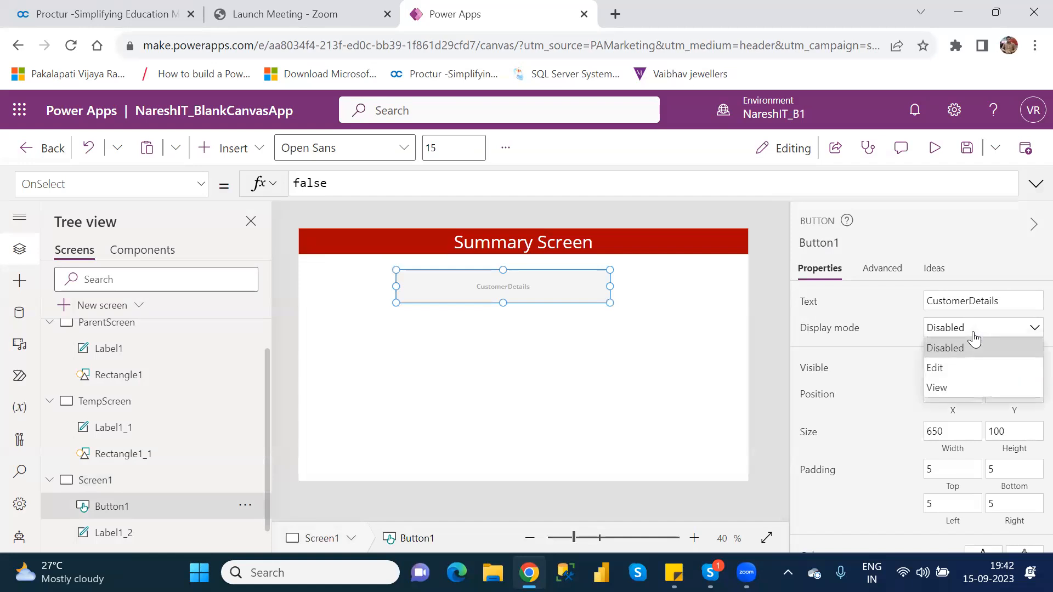
left_click(961, 367)
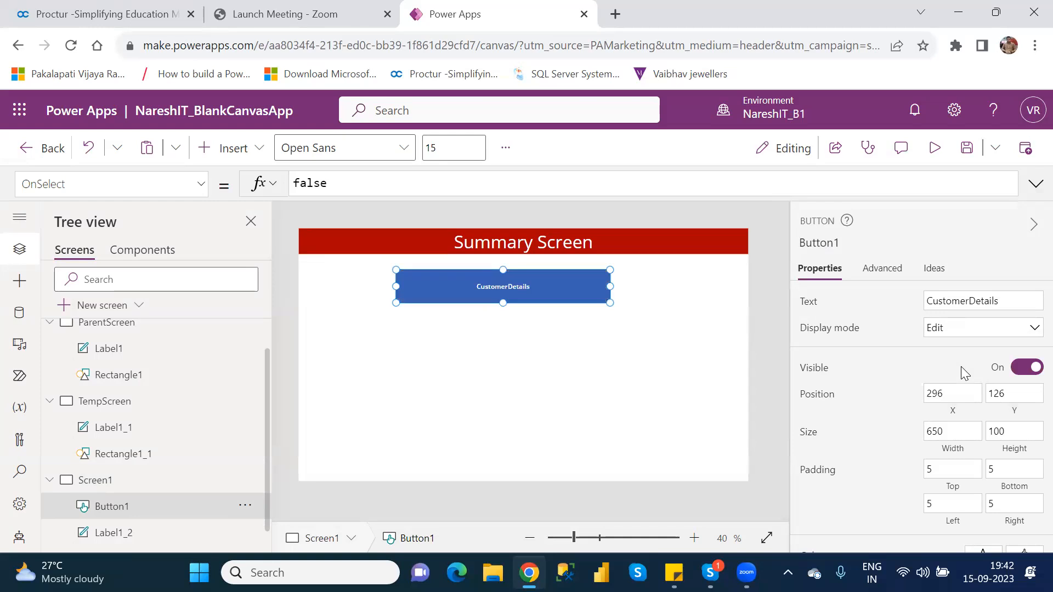
left_click(934, 148)
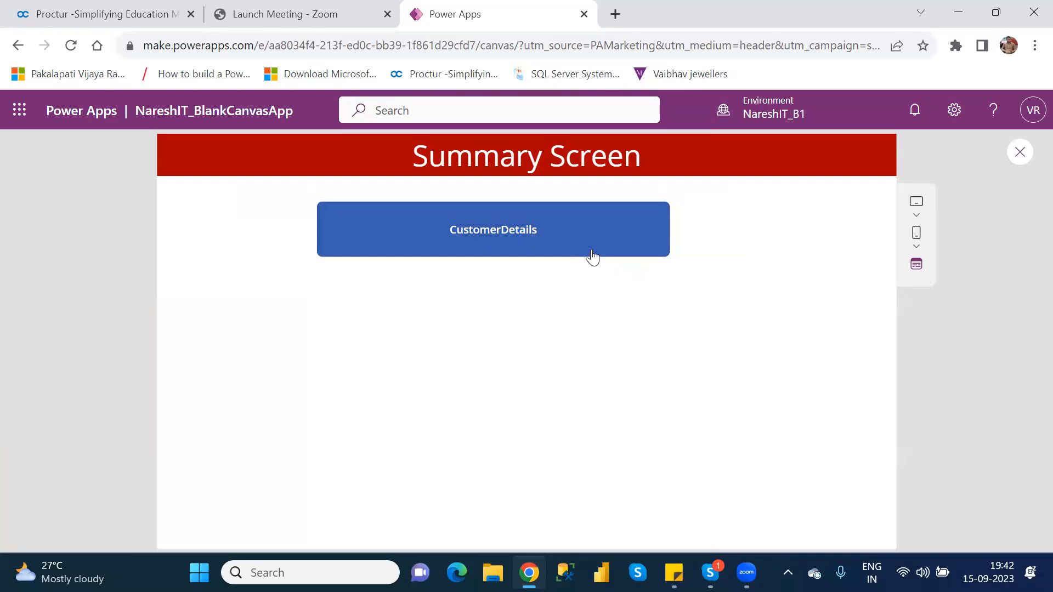
left_click(580, 242)
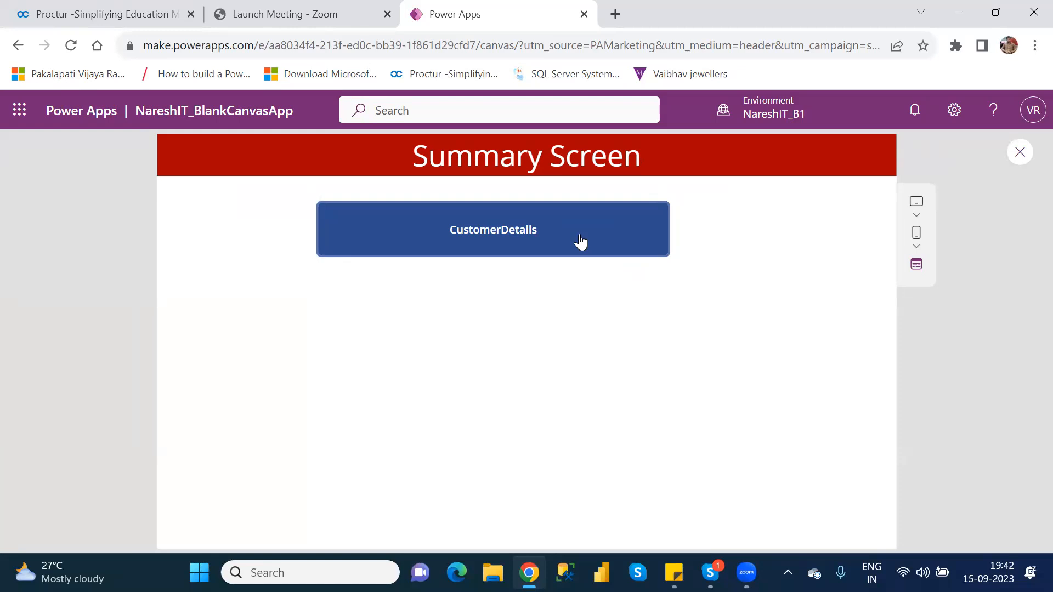
left_click(580, 242)
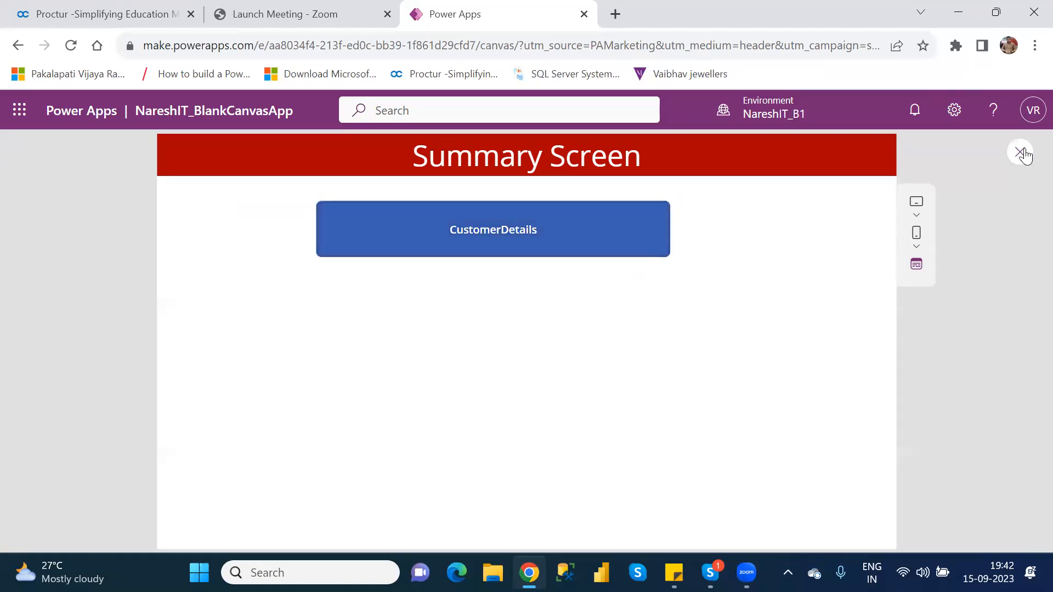
left_click(1026, 161)
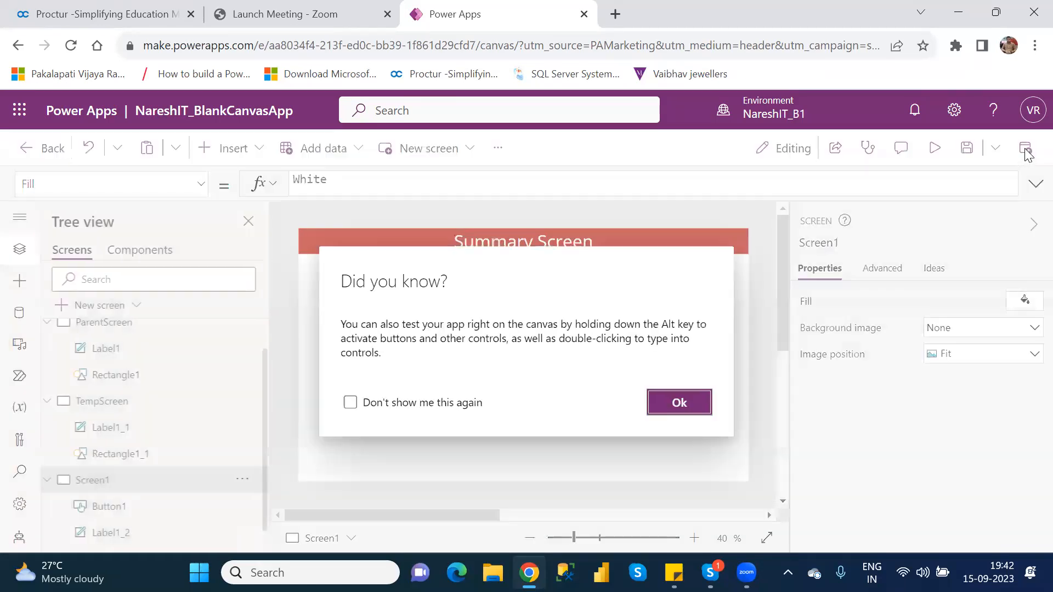
left_click(679, 404)
Switch Button1's display mode to View and check it in preview.
left_click(541, 276)
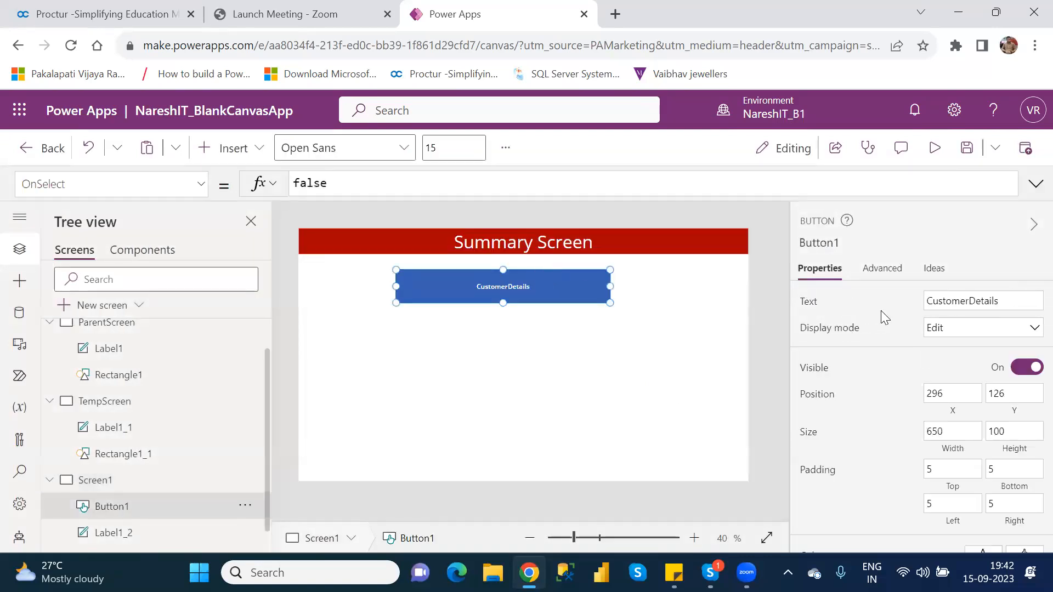
left_click(965, 329)
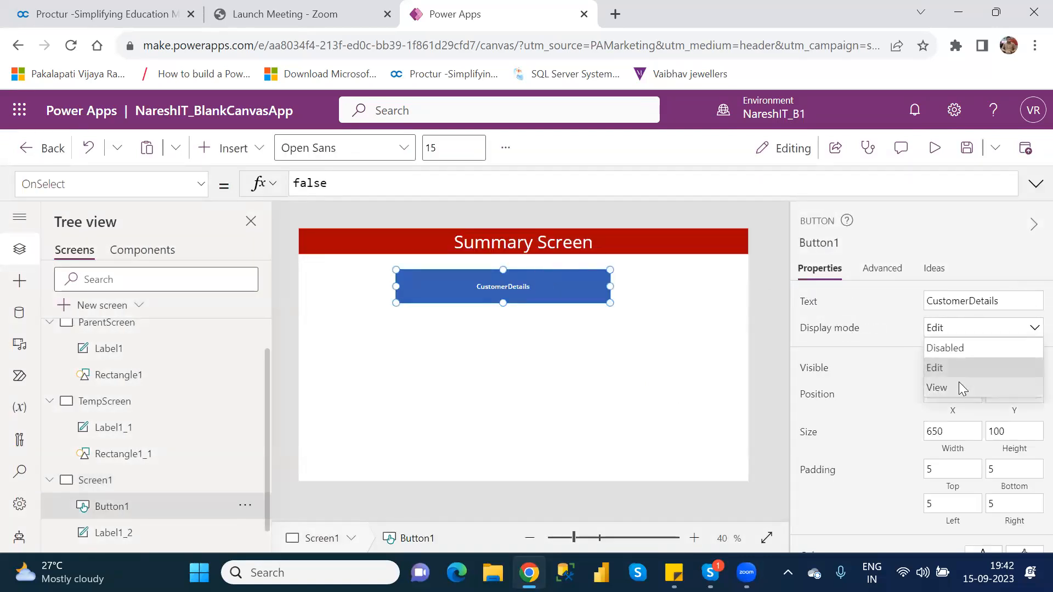
left_click(959, 388)
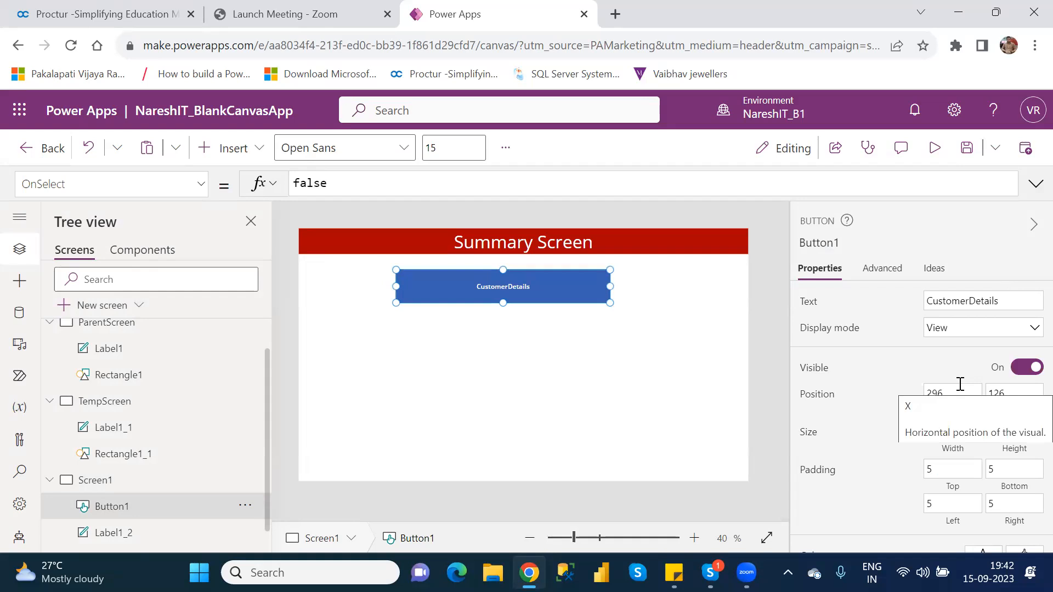
left_click(938, 150)
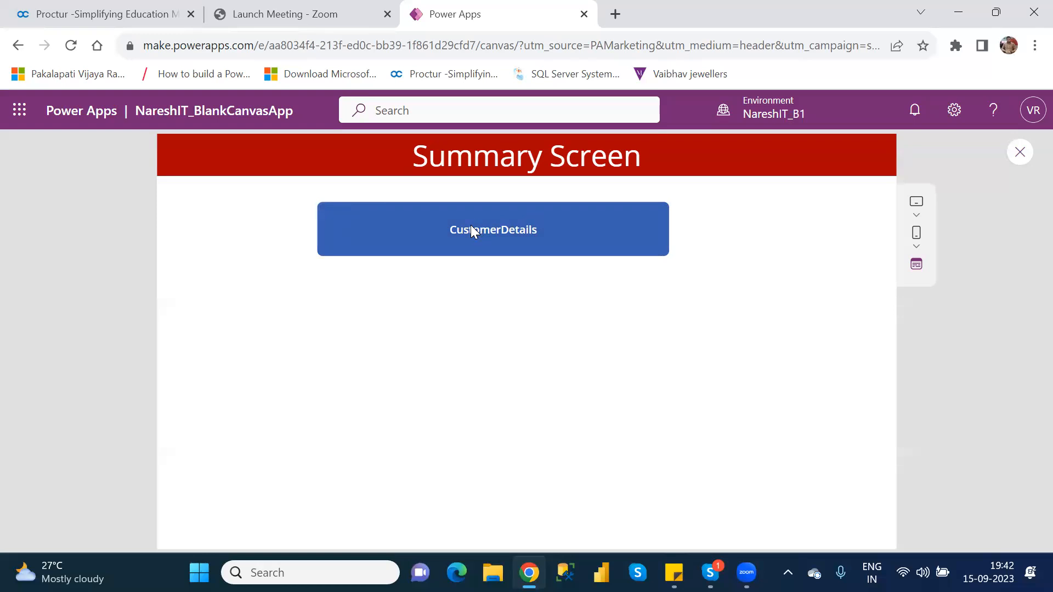
left_click(1019, 153)
left_click(679, 402)
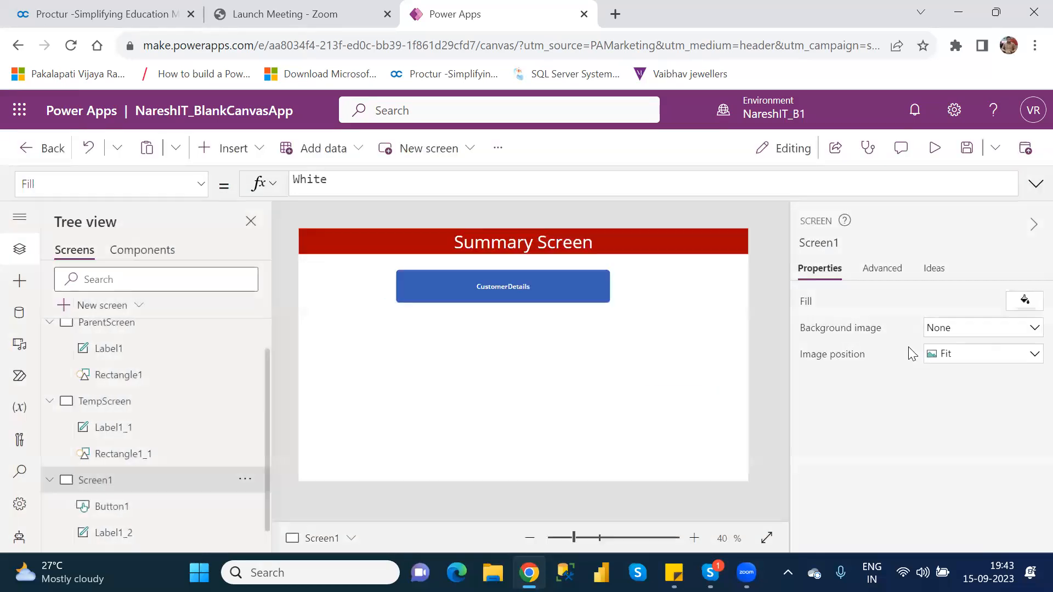
Set Button1's display mode back to Edit and confirm it responds in preview.
left_click(592, 286)
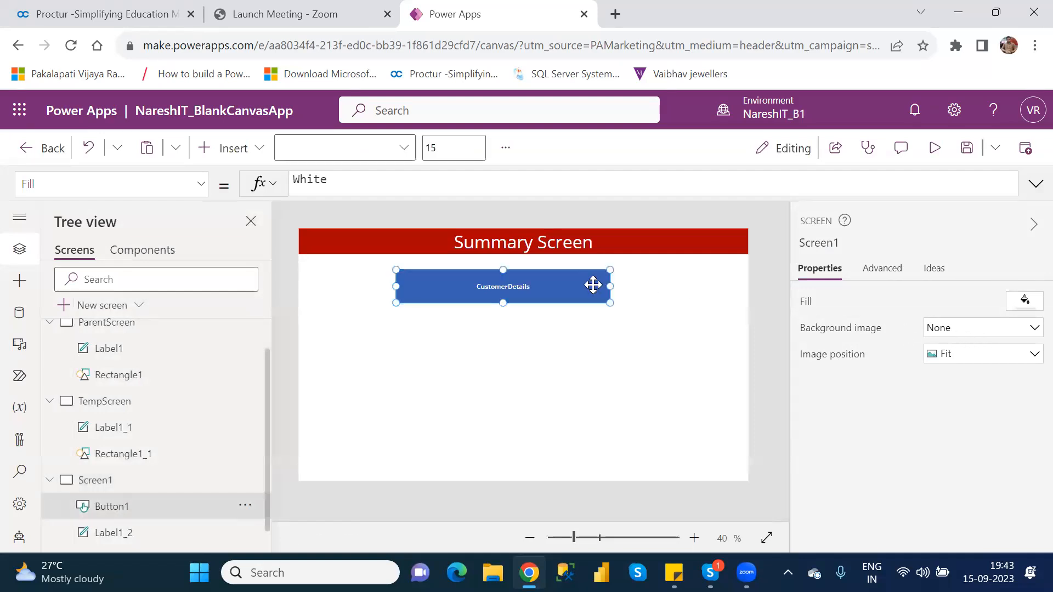
left_click(975, 329)
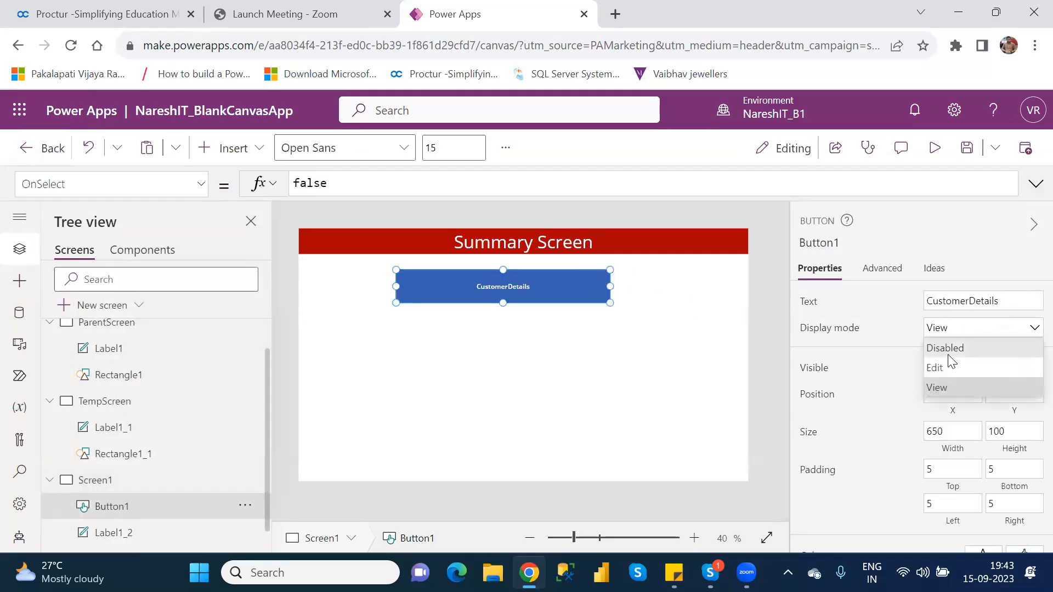
left_click(943, 364)
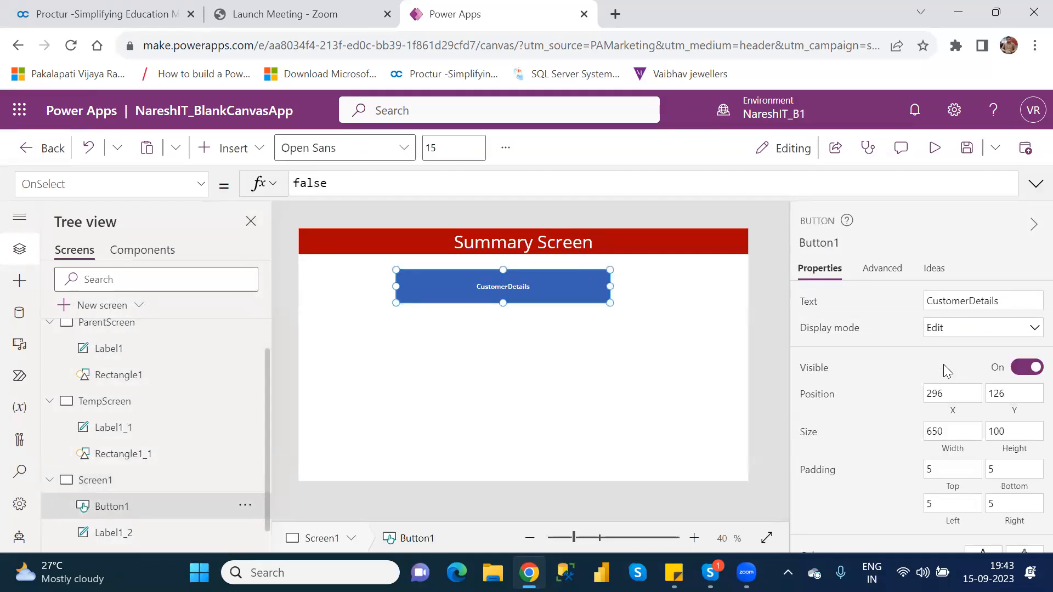
left_click(936, 148)
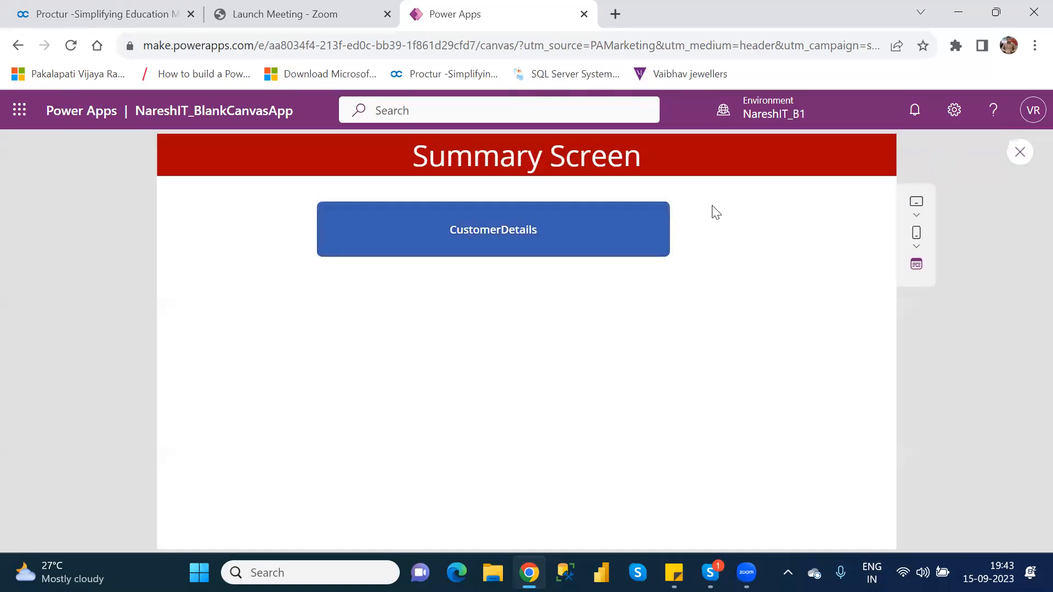
left_click(534, 238)
left_click(1020, 153)
Reselect Button1 and show its Text, then its DisplayMode formula, DisplayMode.Edit.
left_click(695, 404)
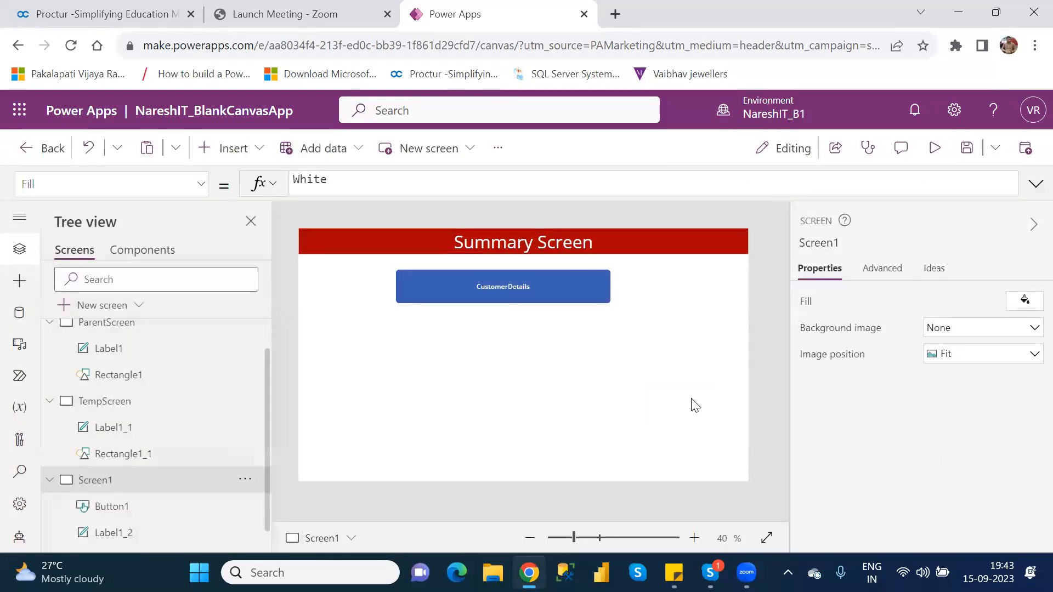
left_click(549, 282)
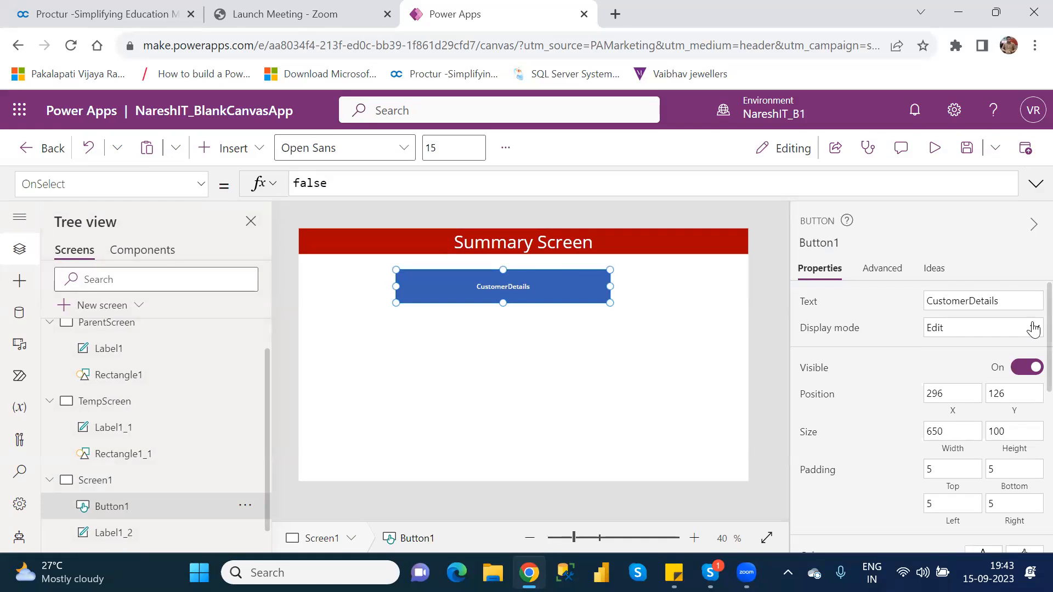
scroll(1032, 340, "down", 1)
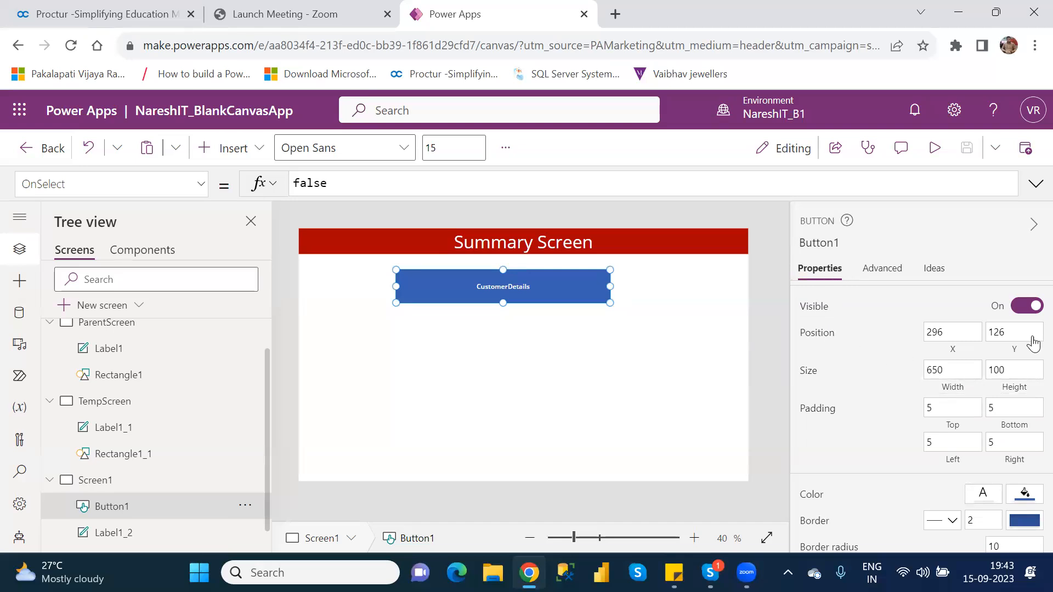
scroll(1033, 343, "up", 2)
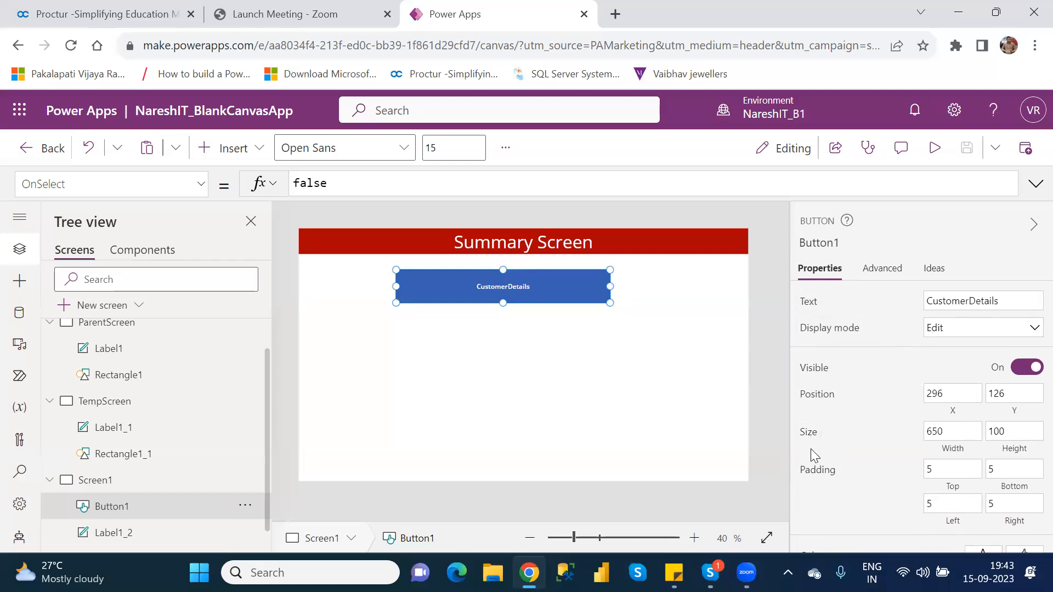
left_click(802, 303)
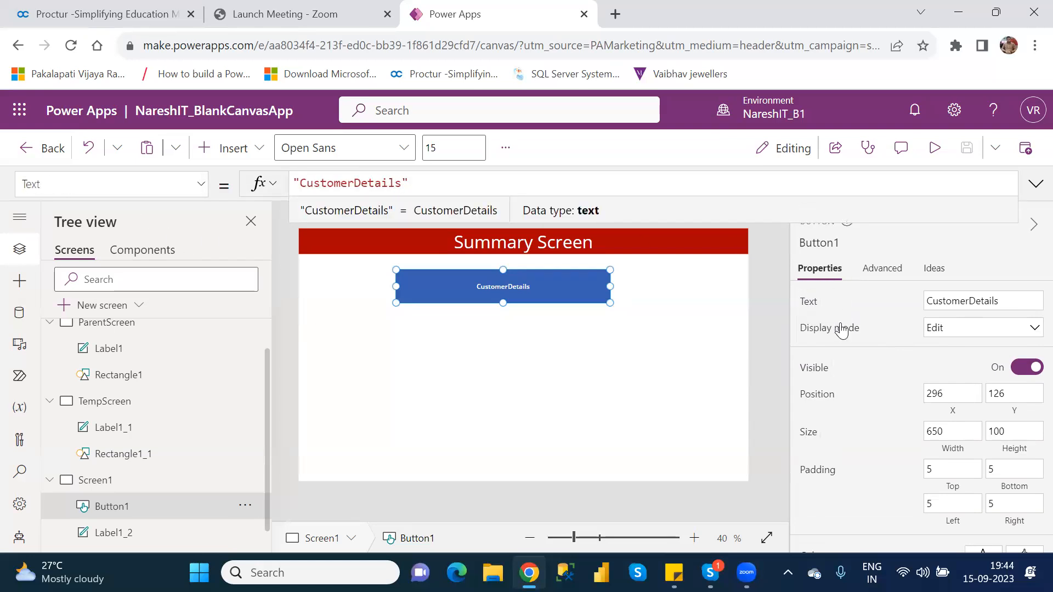
left_click(838, 329)
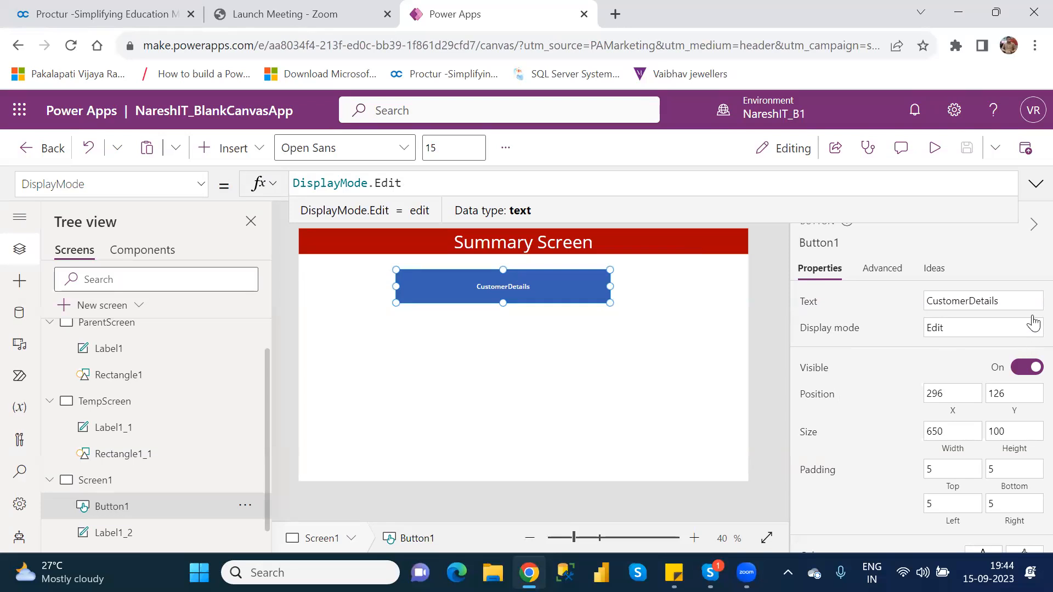
Show Button1's Color formula, RGBA(255, 255, 255, 1), from the Properties pane.
scroll(1030, 324, "down", 1)
scroll(1030, 325, "down", 3)
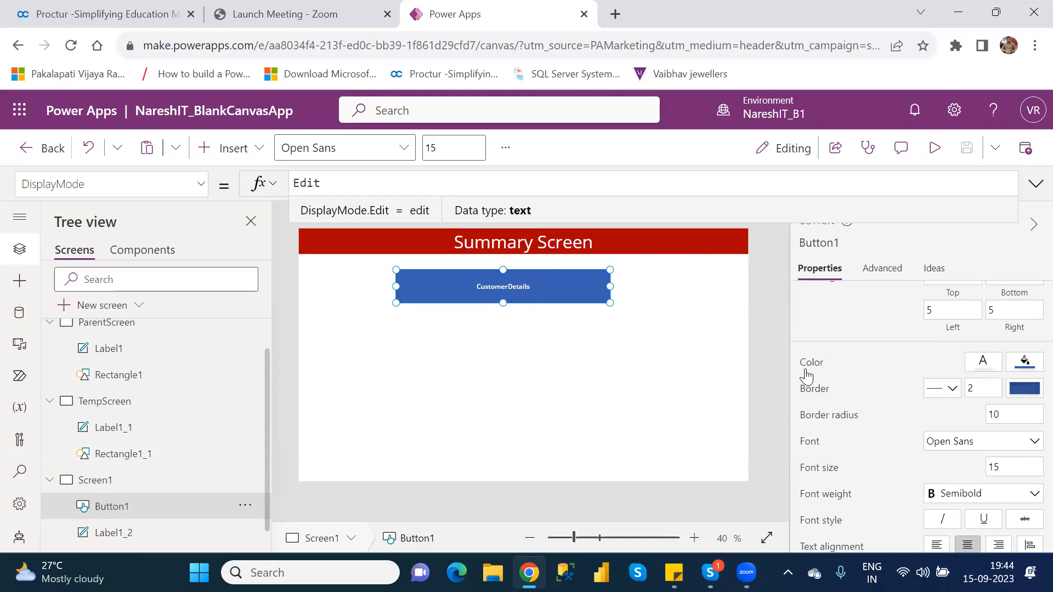
left_click(811, 363)
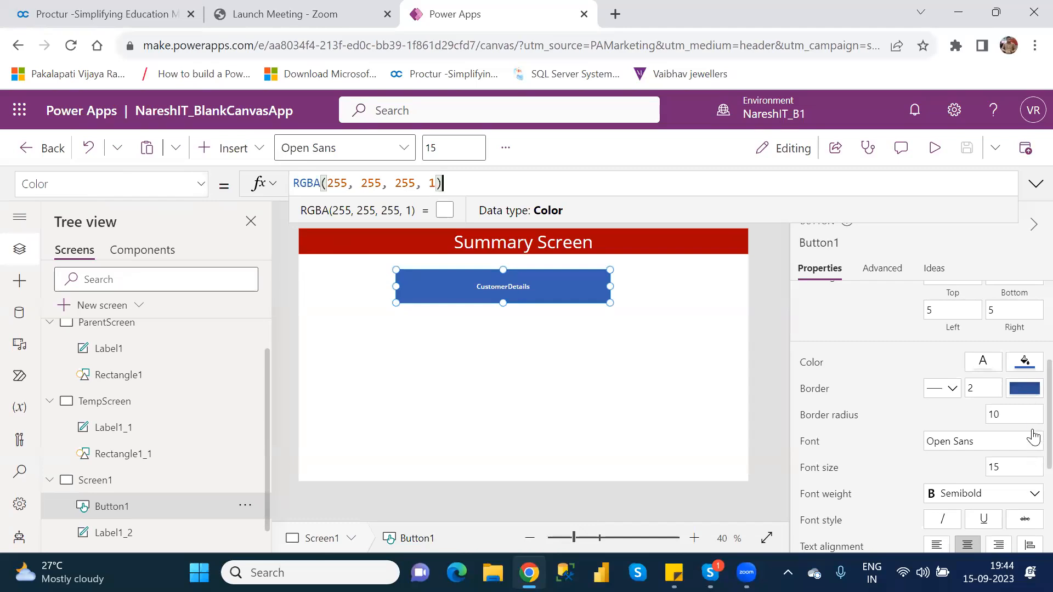
scroll(1029, 384, "up", 2)
scroll(1029, 370, "up", 1)
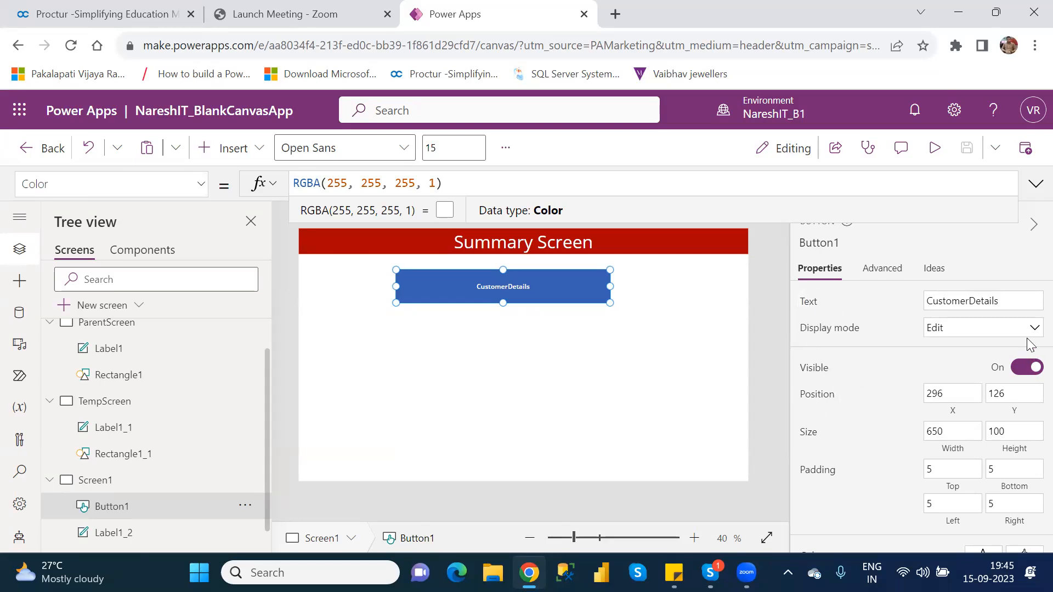
scroll(1034, 328, "down", 2)
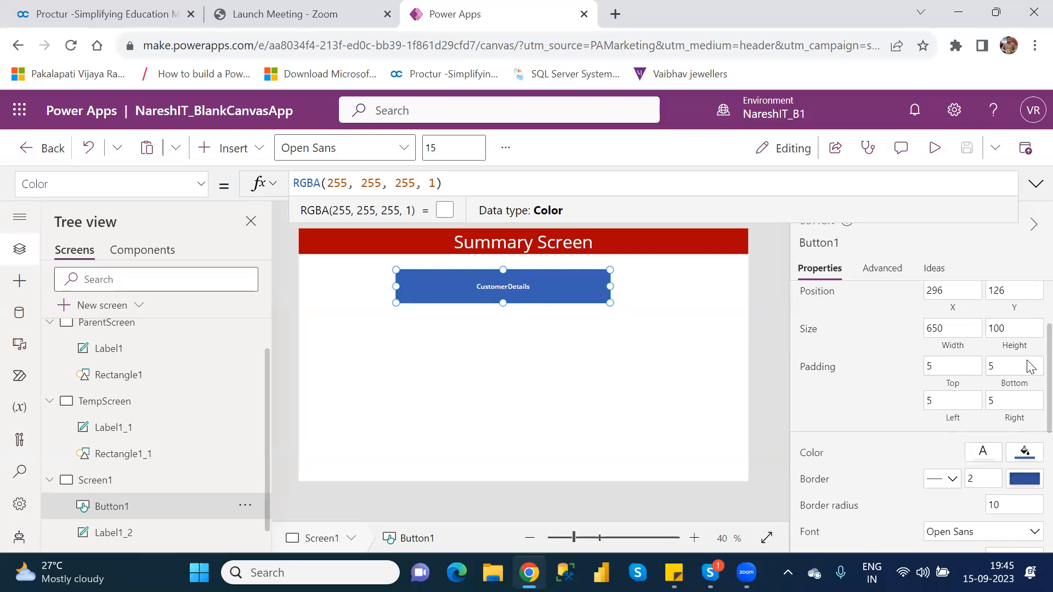
scroll(1030, 370, "down", 2)
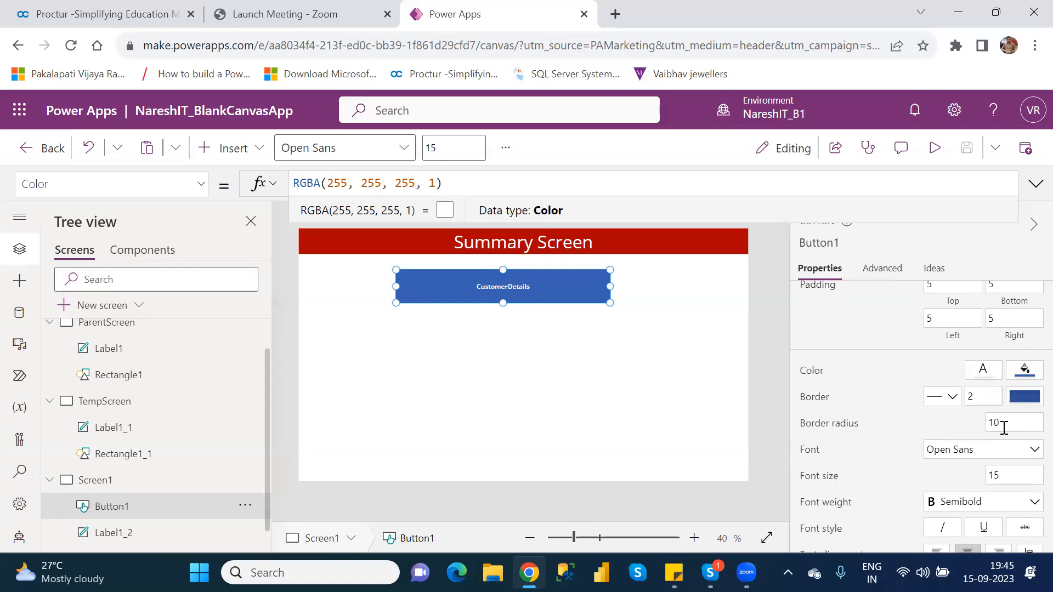
Raise Button1's border radius (entering 25, then 5) and check the rounded corners.
left_click(993, 423)
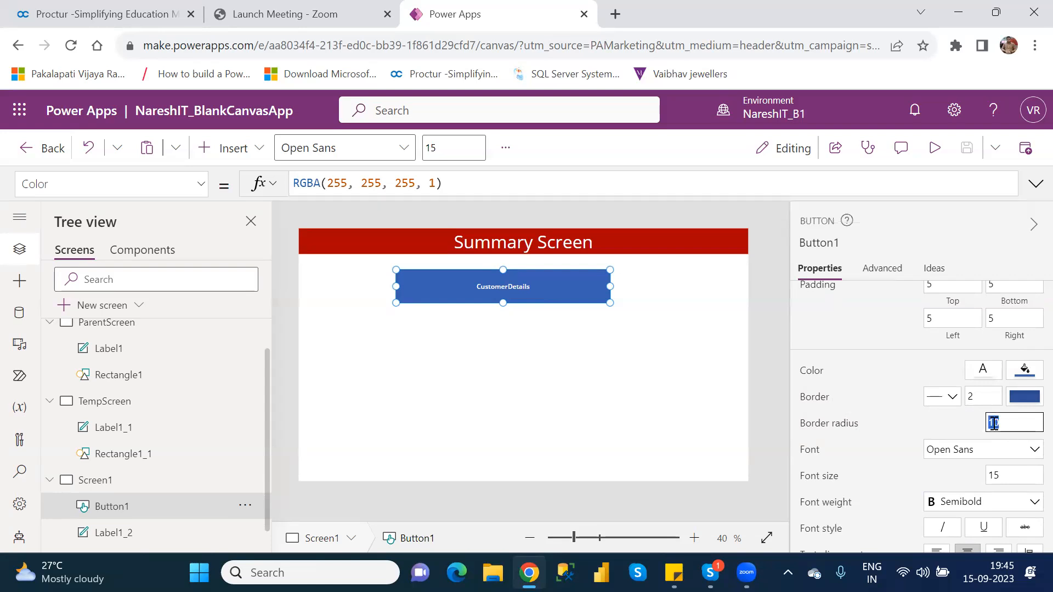
type("25")
type("5")
left_click(711, 373)
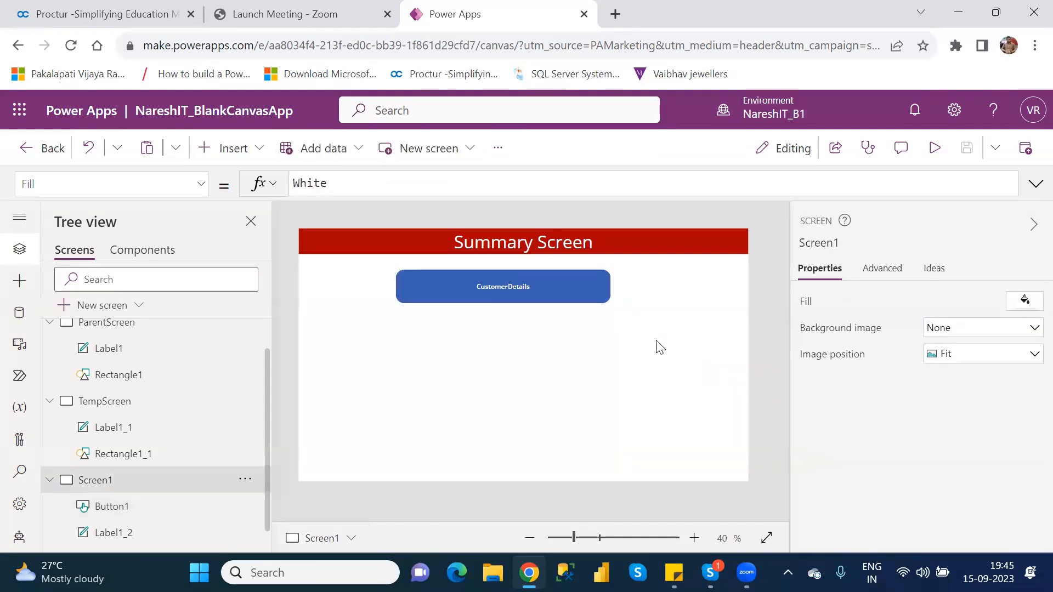
left_click(542, 278)
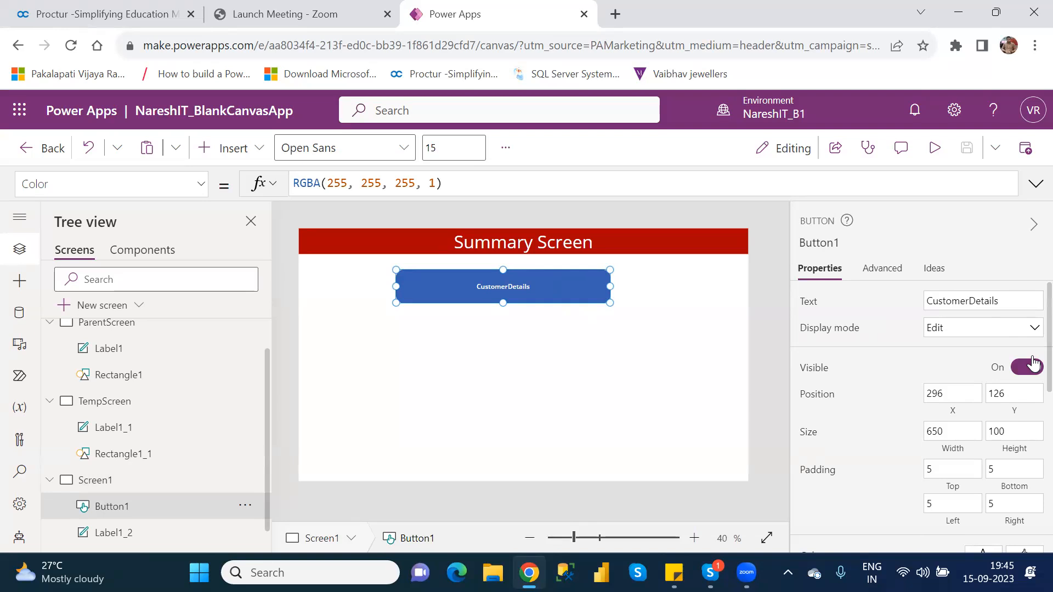
Change Button1's border radius to 50 and reselect the button.
scroll(1031, 379, "down", 5)
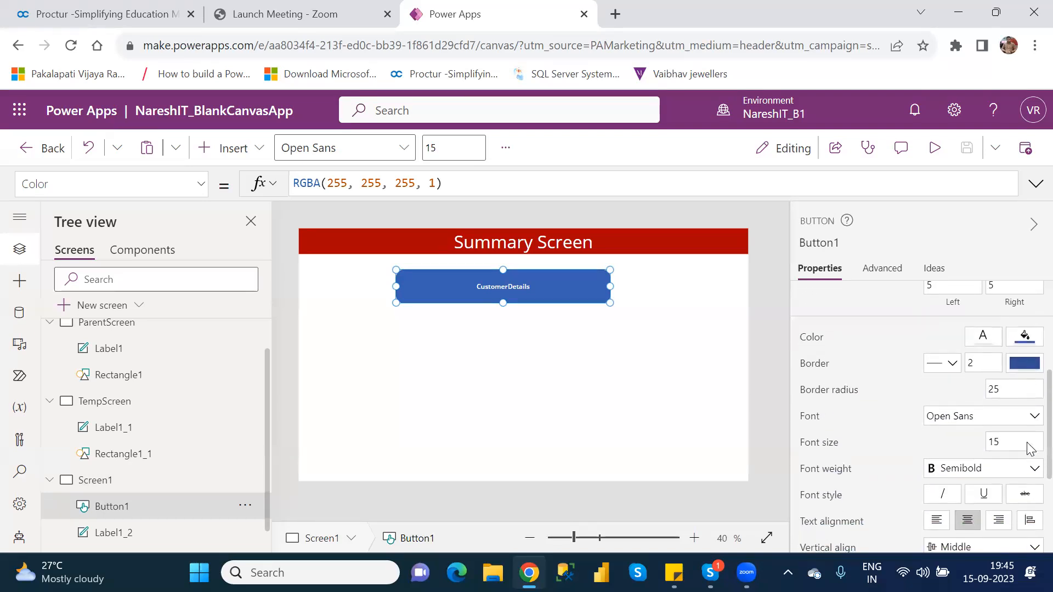
double_click(993, 388)
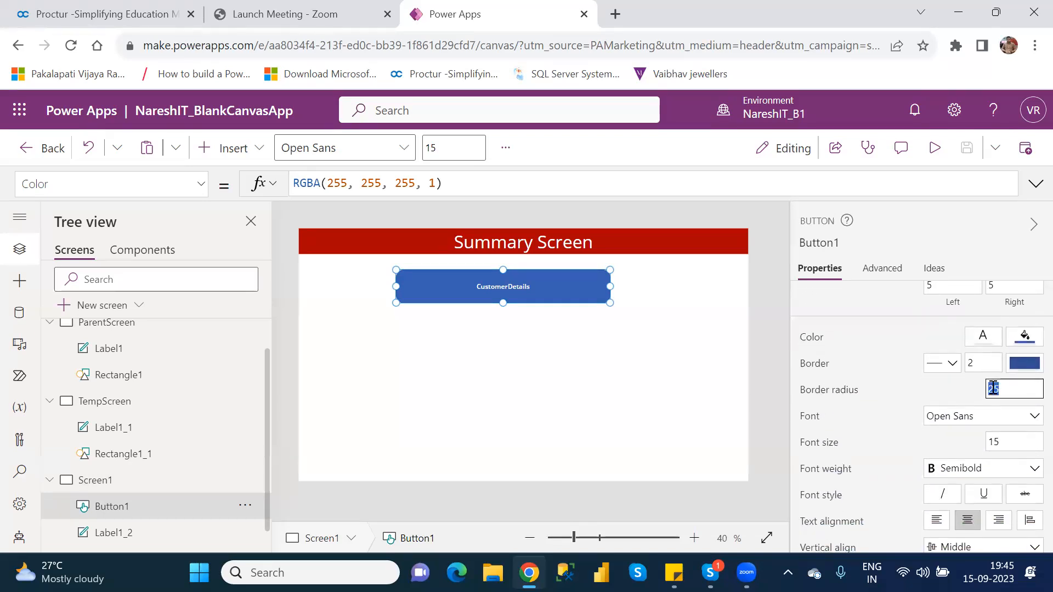
type("50")
left_click(607, 431)
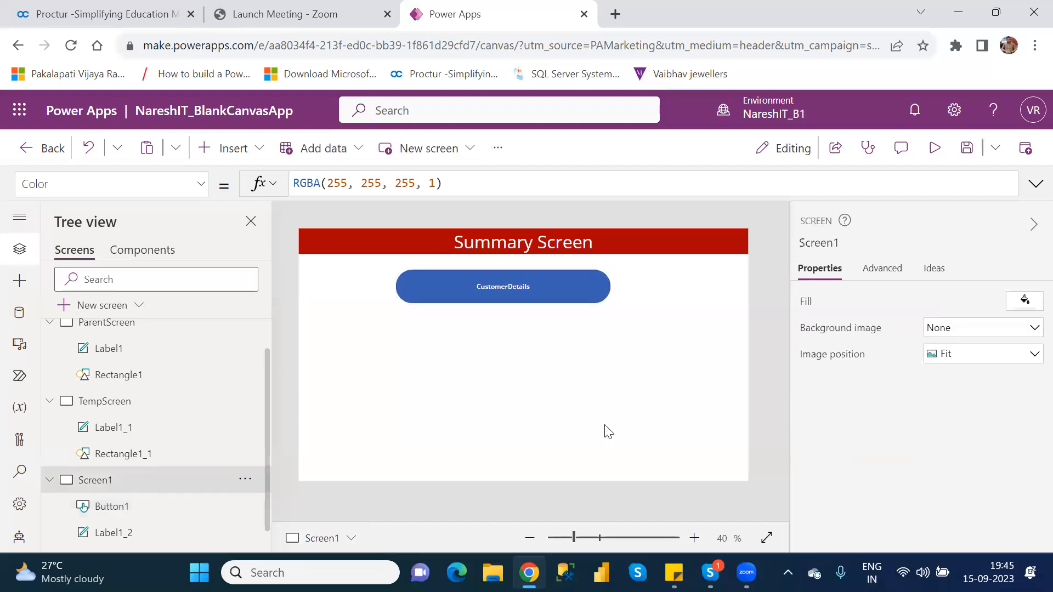
left_click(514, 293)
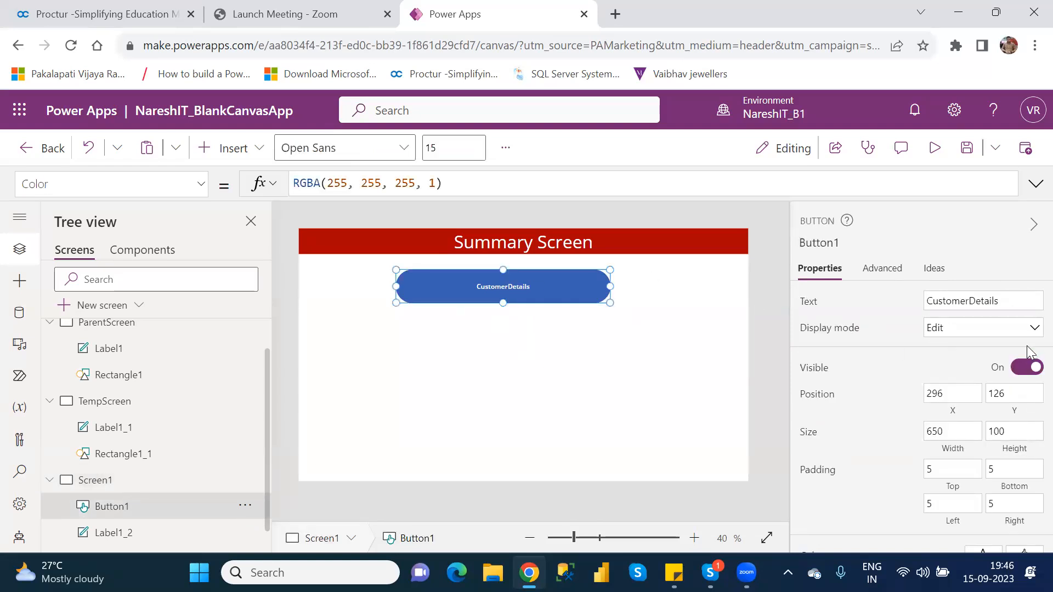
Set Button1's border radius to 10 and its font size from 15 to 30.
scroll(1033, 347, "down", 5)
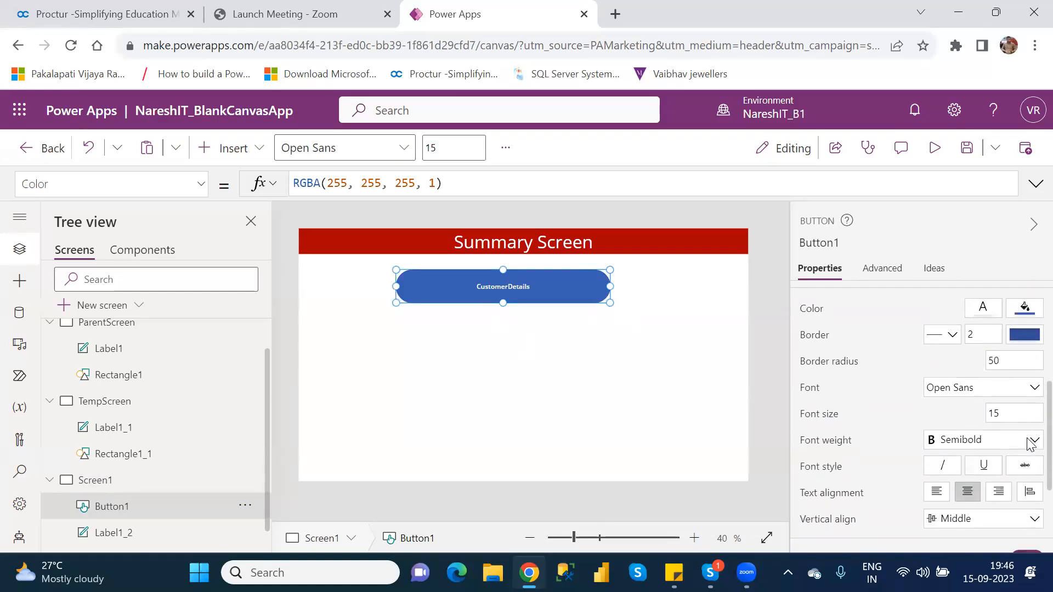
left_click(993, 359)
type("10")
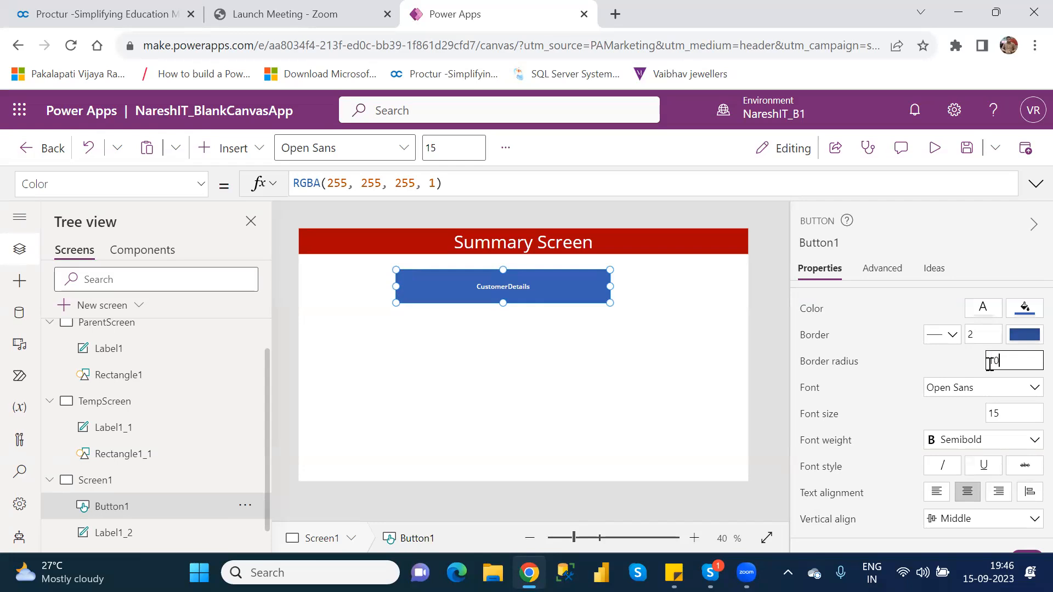
left_click(994, 412)
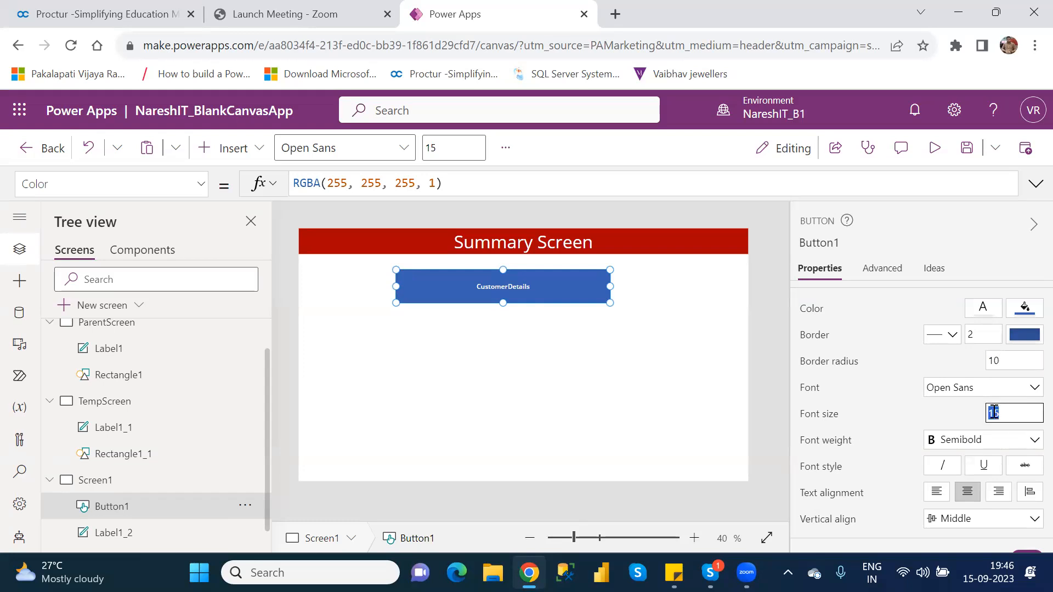
key("BackSpace")
type("30")
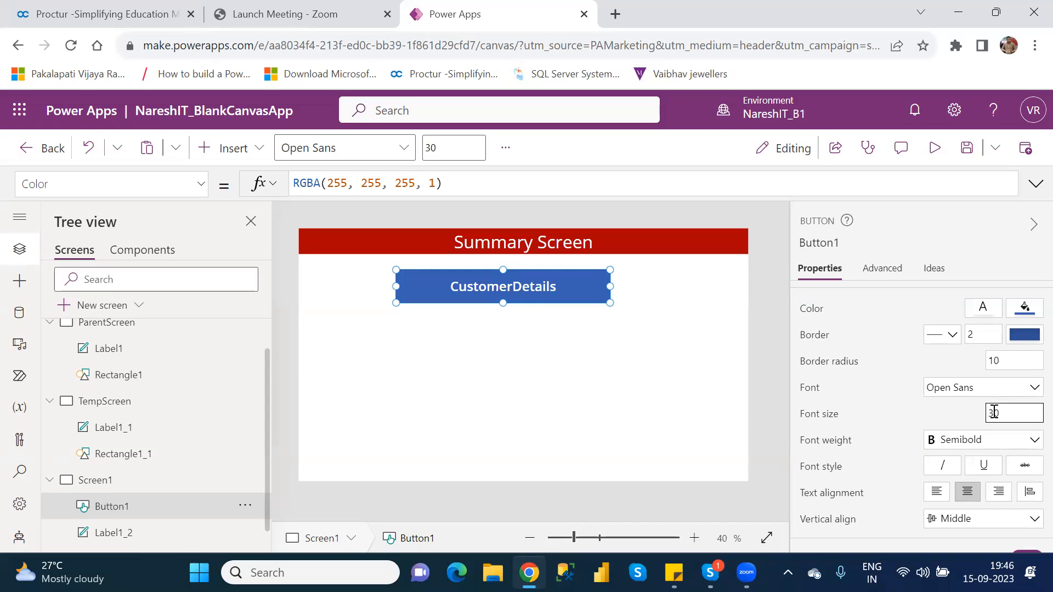
left_click(1028, 438)
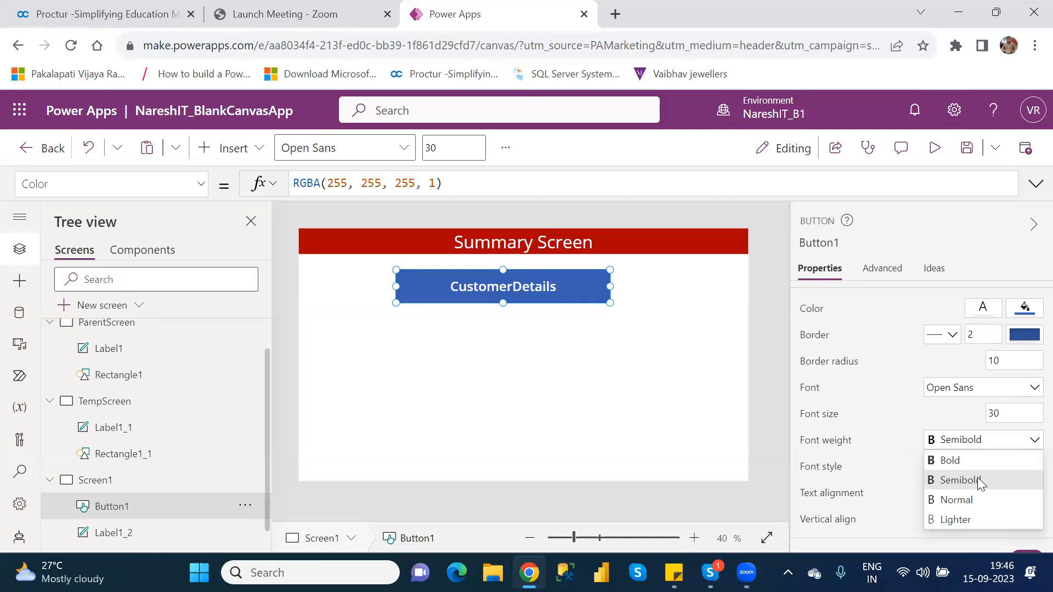
left_click(697, 375)
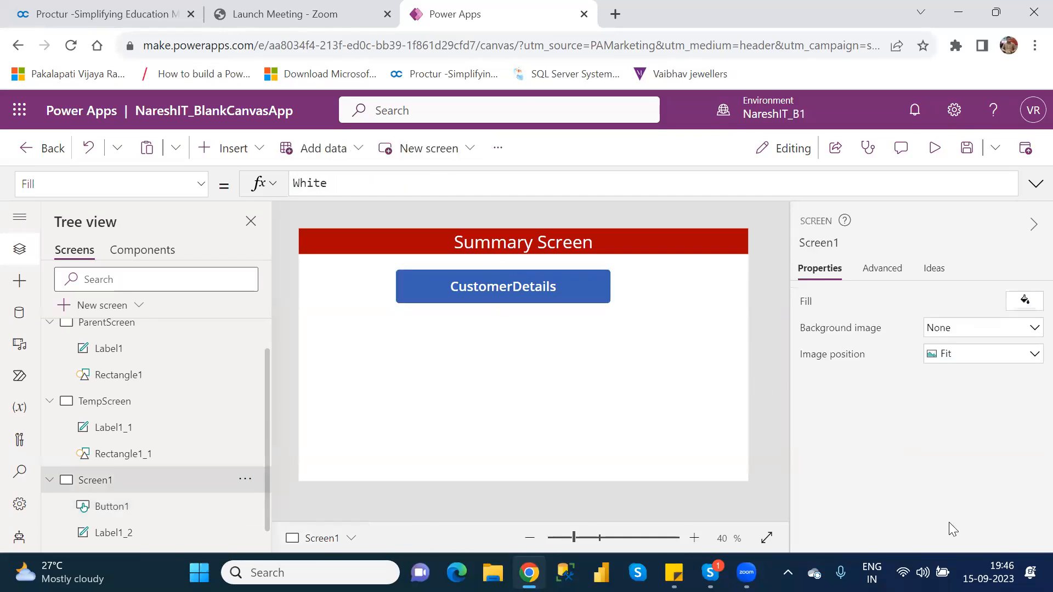
left_click(581, 284)
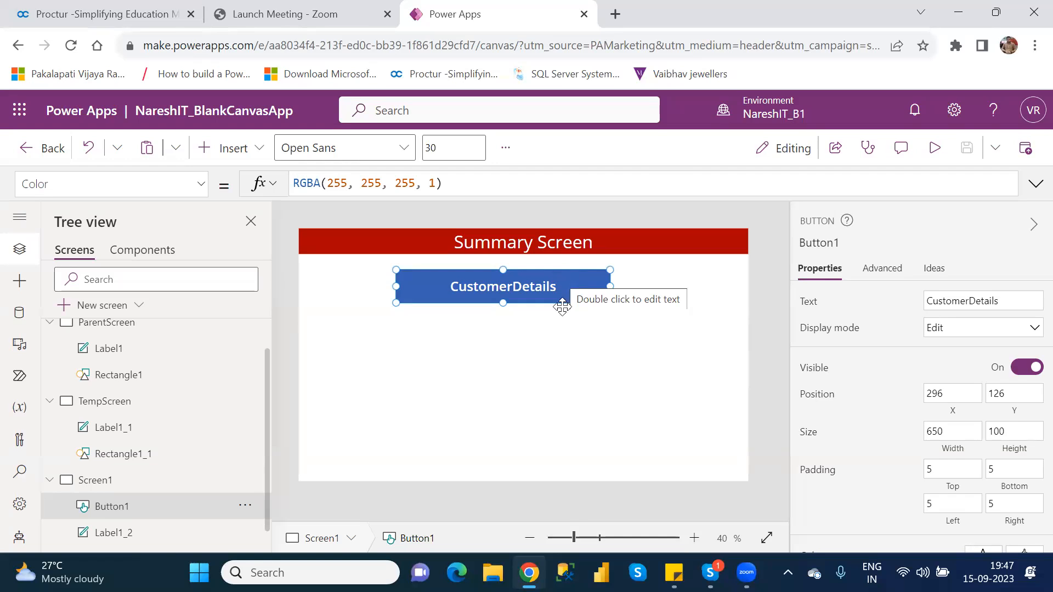
Show ParentScreen on the canvas from the Tree view and bring up its actions menu.
left_click(569, 355)
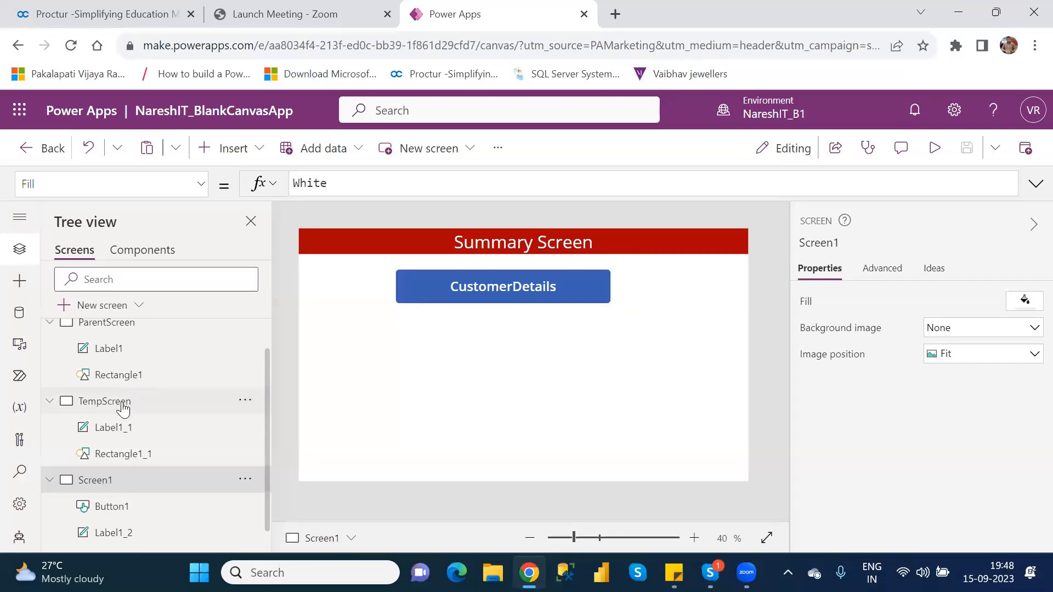
left_click(112, 327)
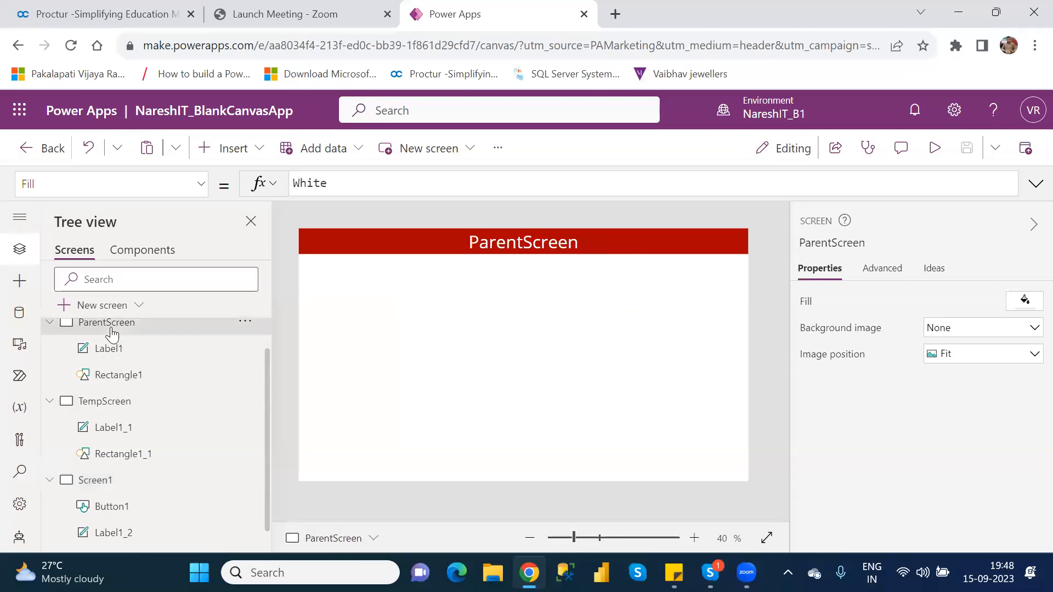
right_click(111, 328)
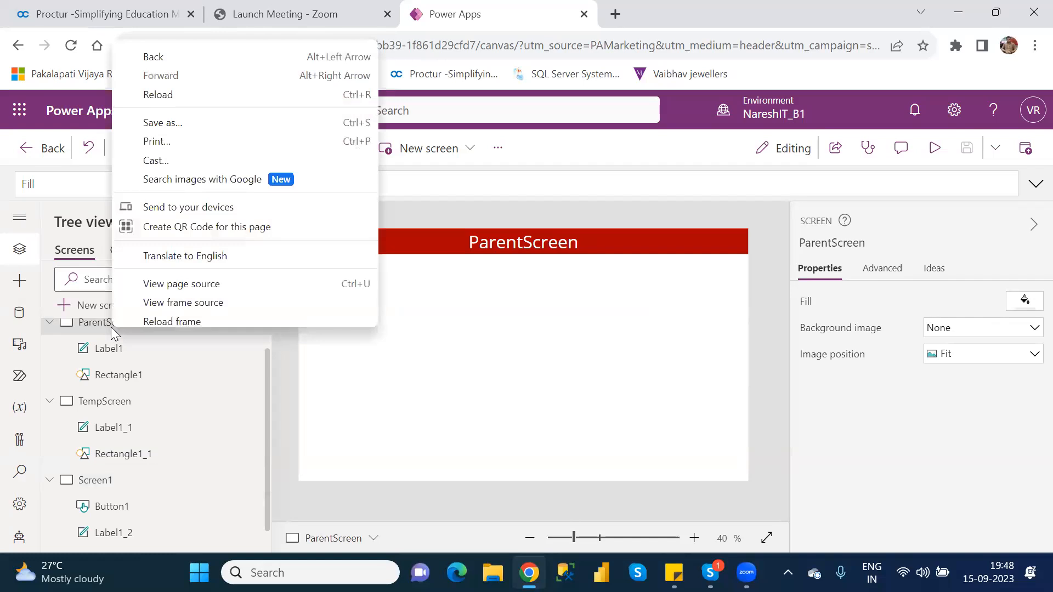
Duplicate ParentScreen from its actions menu, creating ParentScreen_1.
left_click(302, 408)
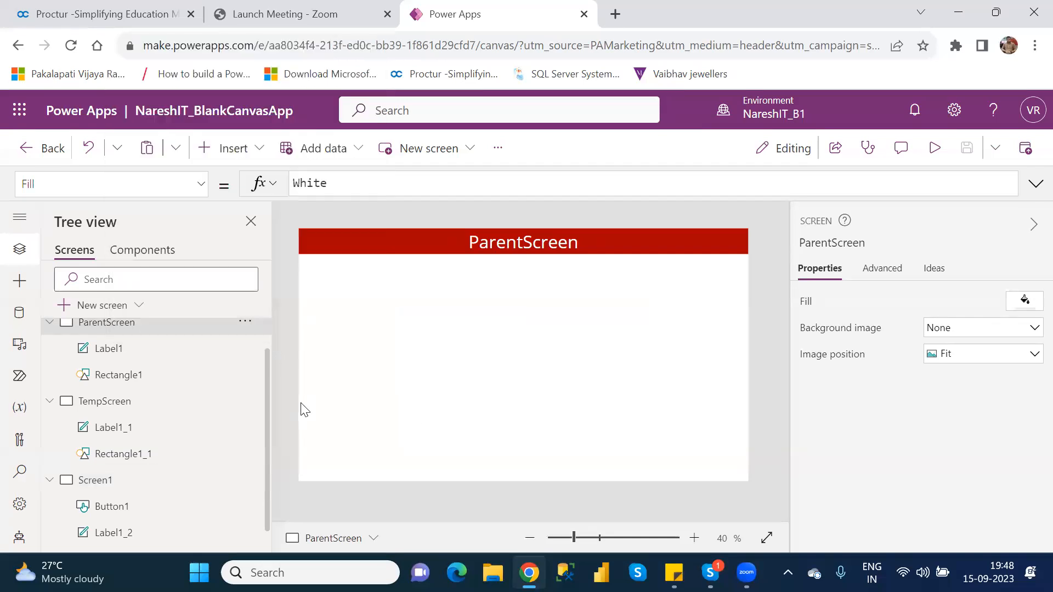
left_click(245, 329)
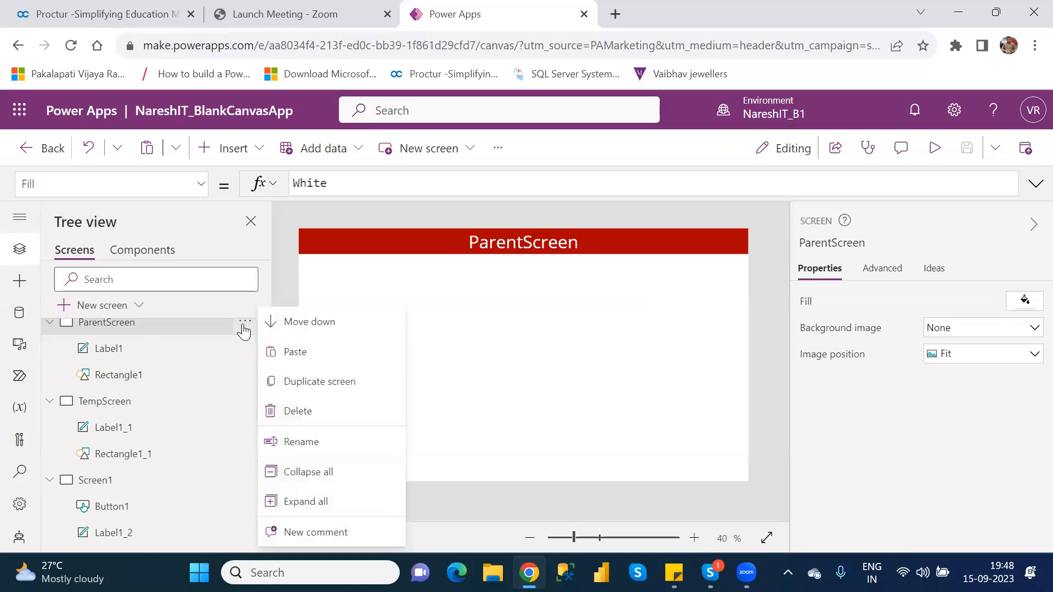
left_click(332, 383)
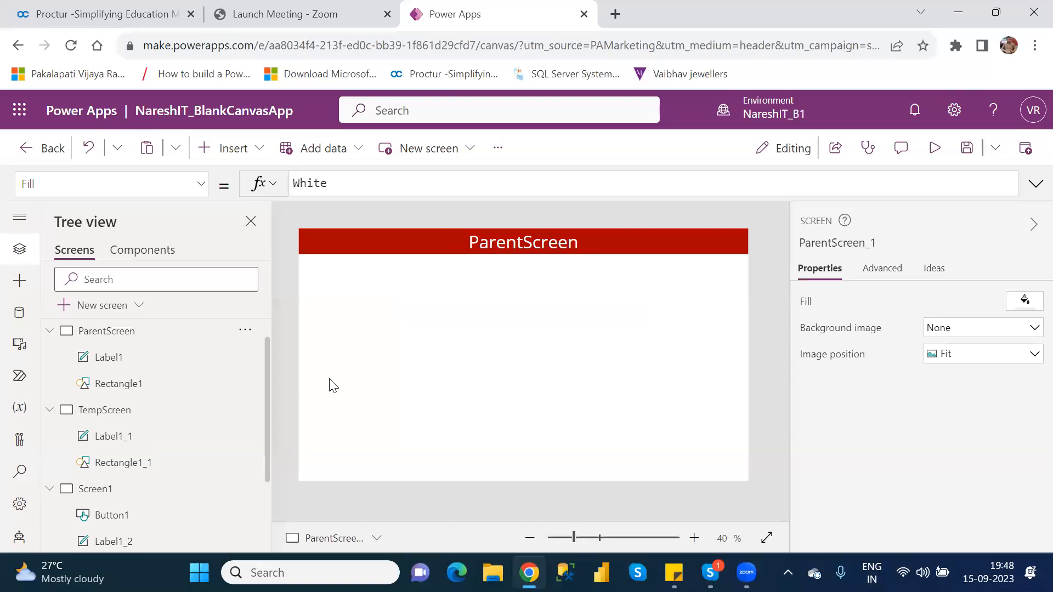
Collapse the ParentScreen, TempScreen and Screen1 nodes and rename ParentScreen_1 to CustomerDetails.
left_click(50, 332)
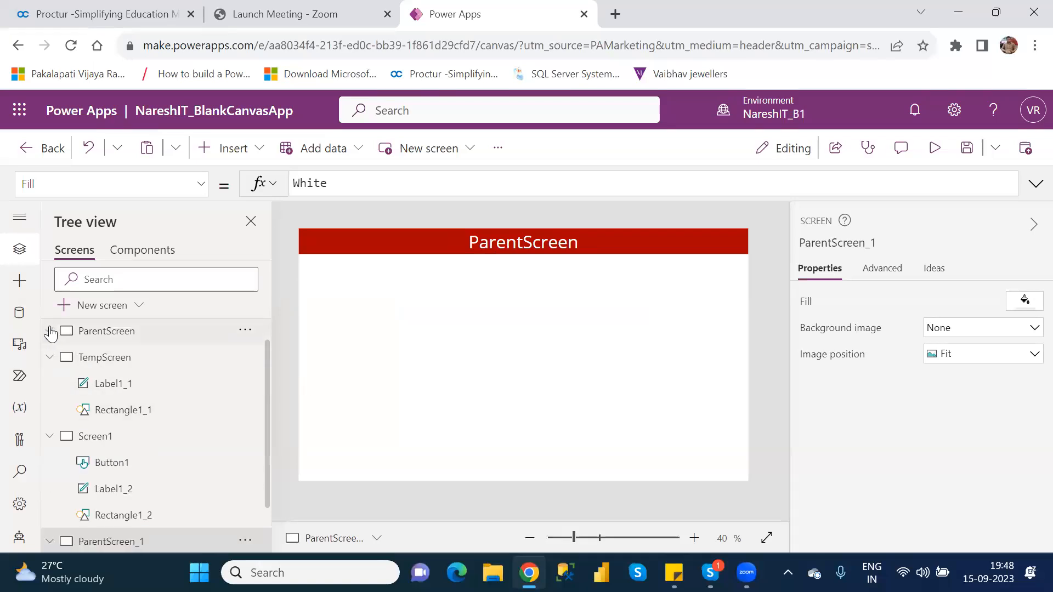
left_click(50, 357)
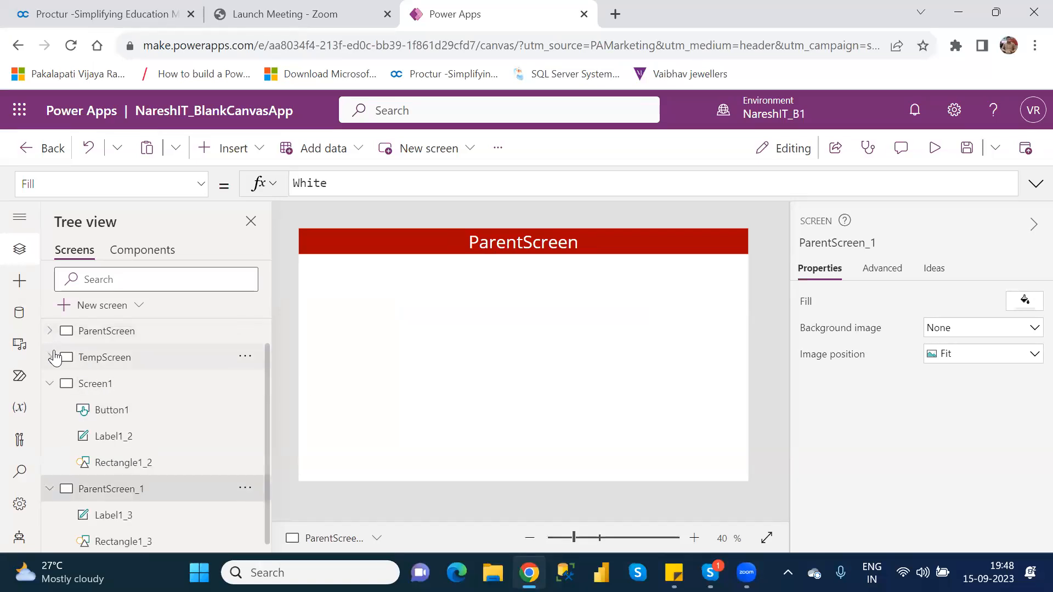
left_click(50, 384)
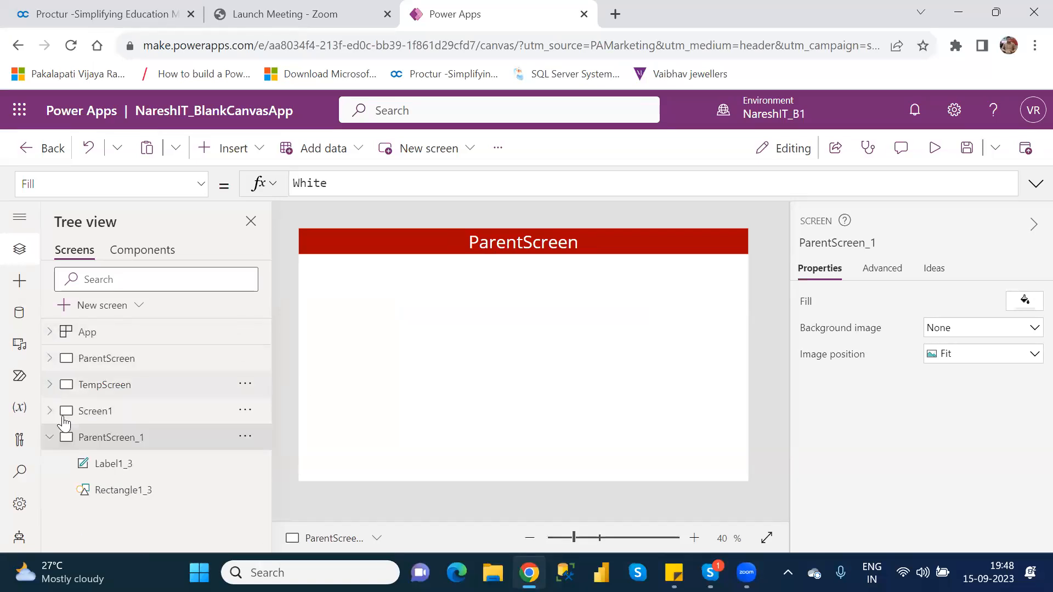
double_click(142, 437)
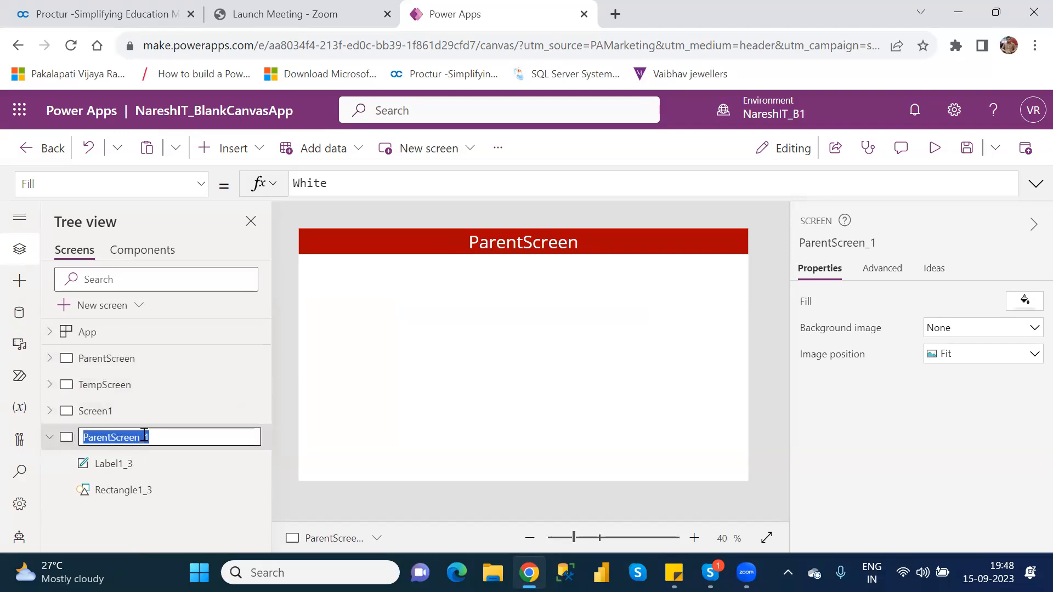
type("C")
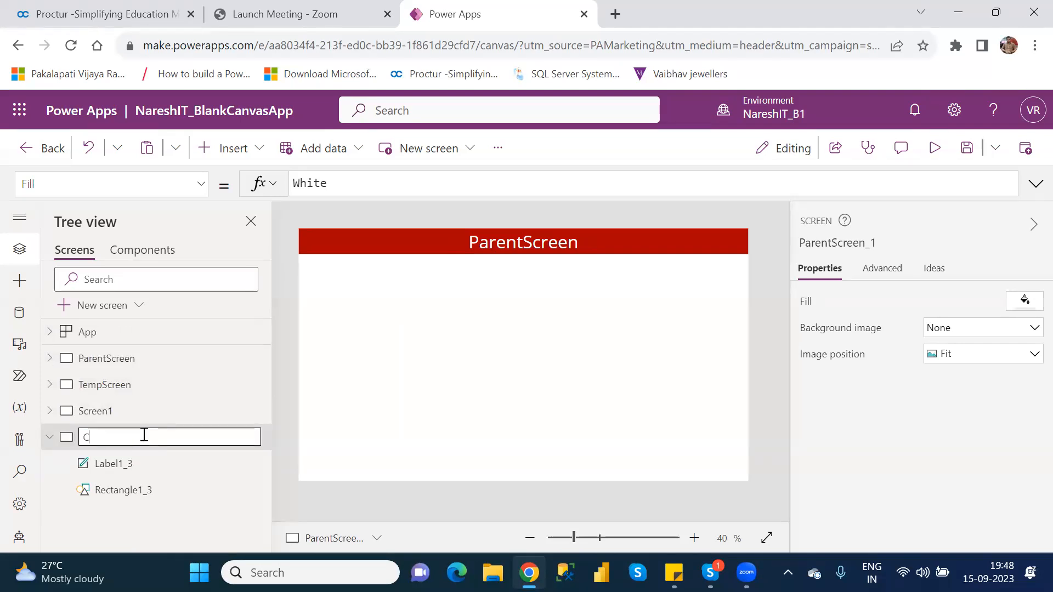
type("ustomerDetails")
key("Return")
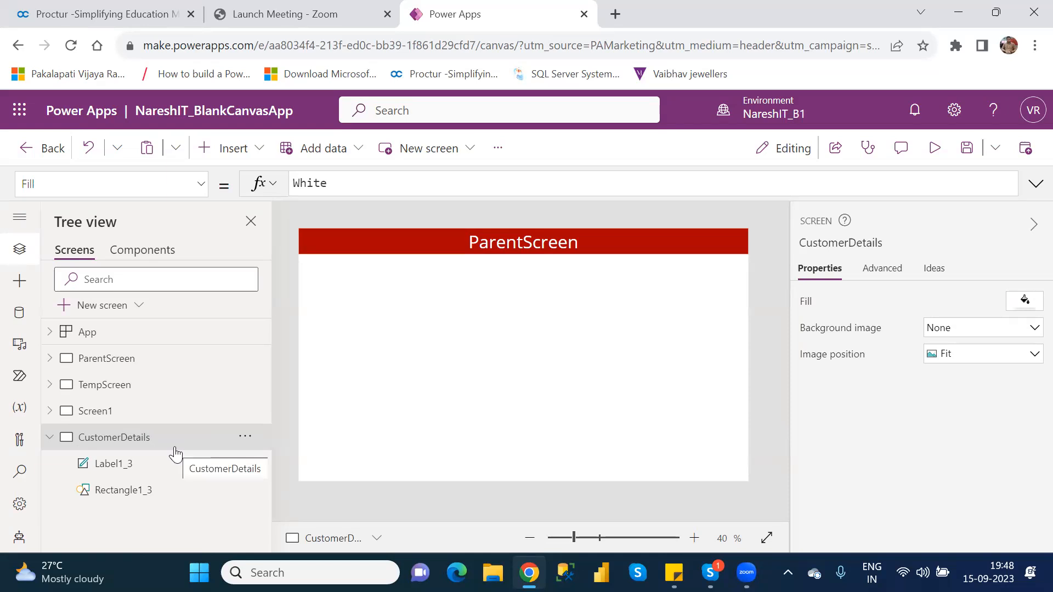
left_click(112, 419)
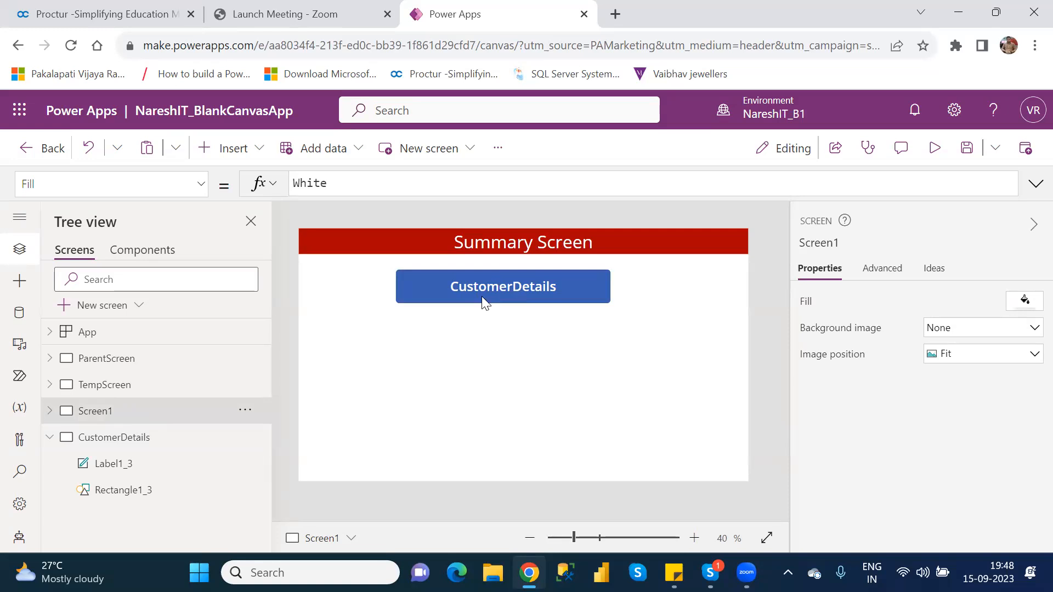
left_click(150, 452)
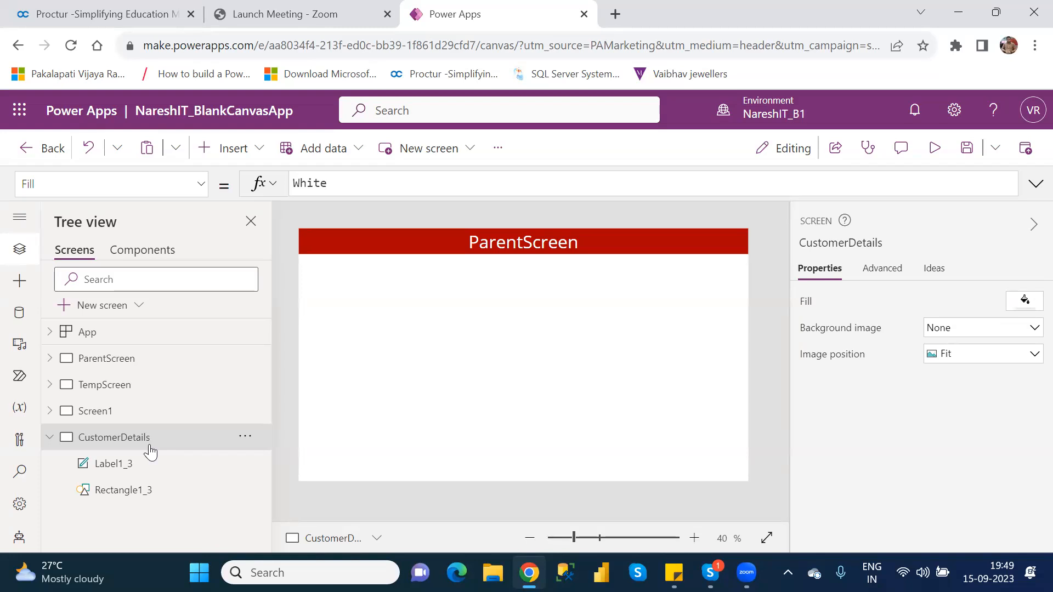
Search the Insert controls for 'gal' to list gallery layouts, then bring up the Windows Start menu.
left_click(252, 152)
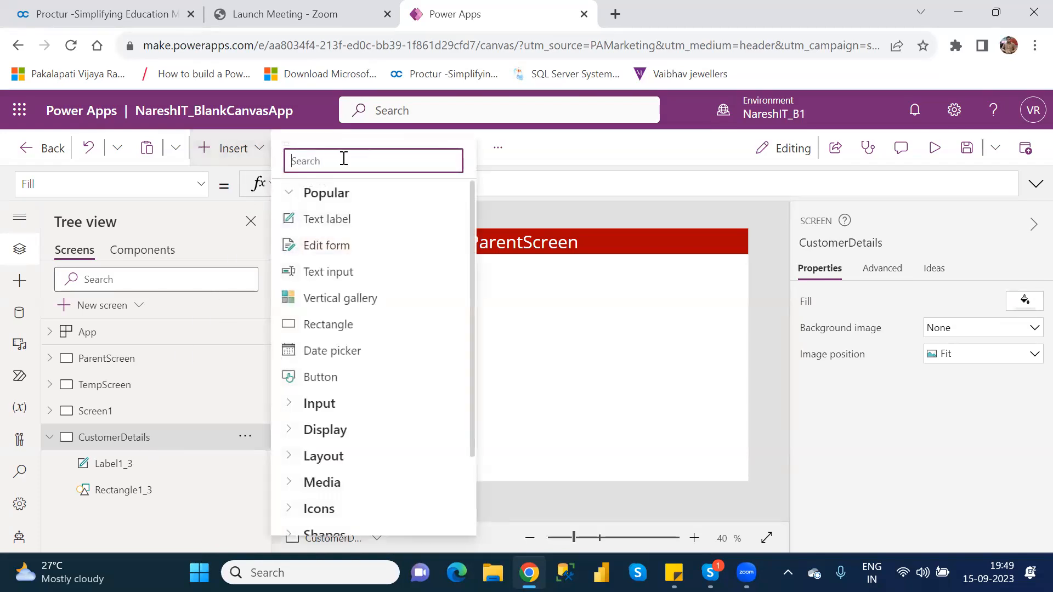
type("gal")
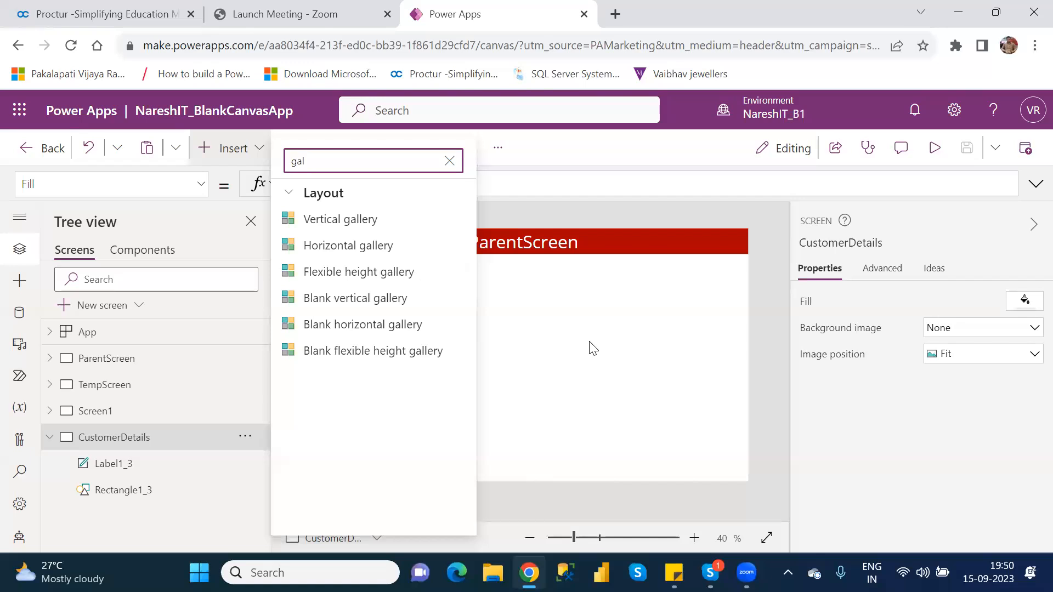
key("super")
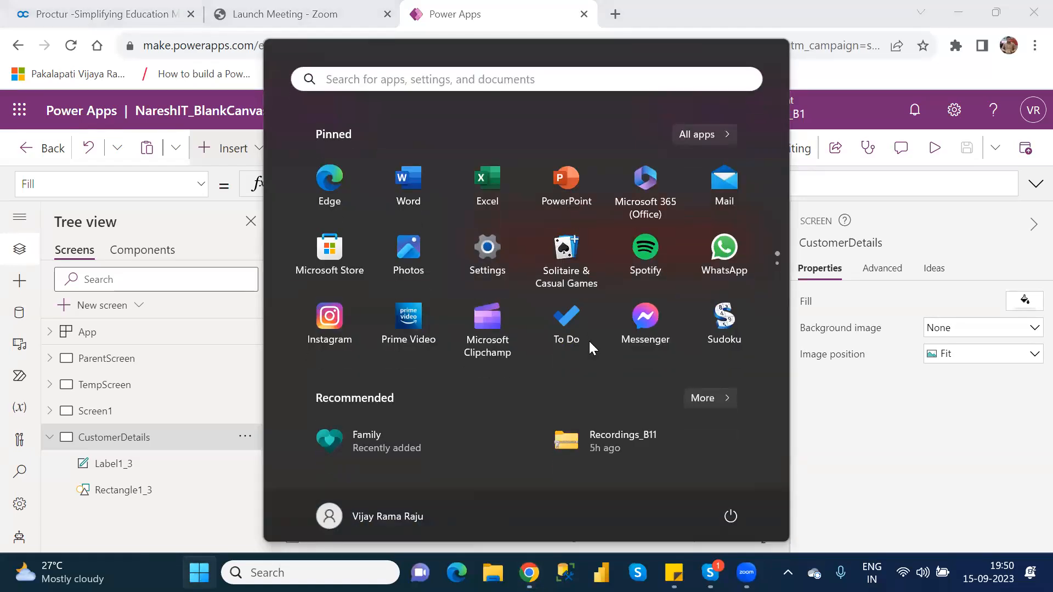
Search 'paint' in the Start menu to launch Paint.
type("paint")
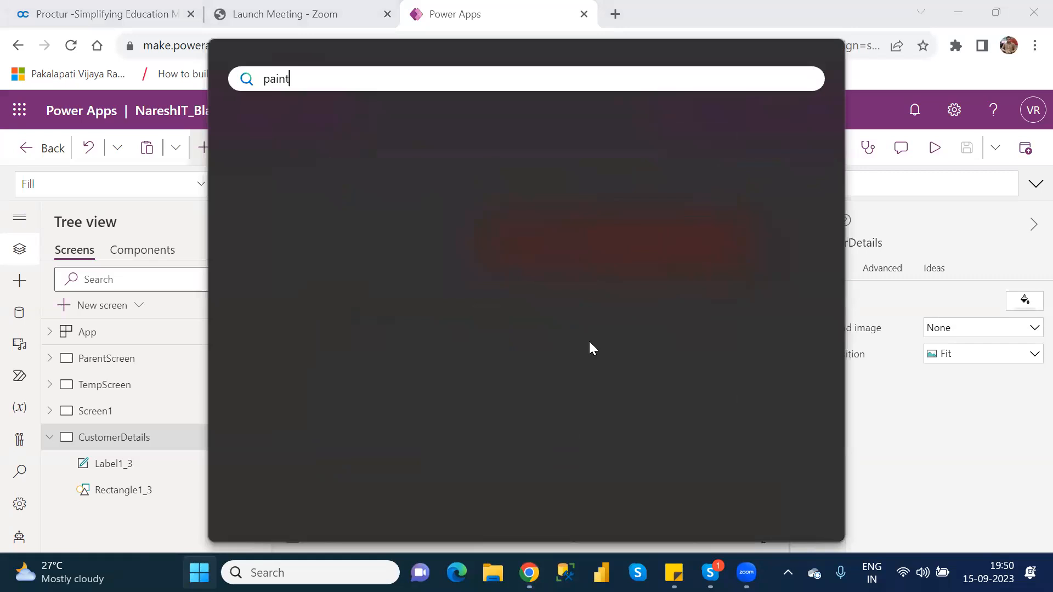
key("Escape")
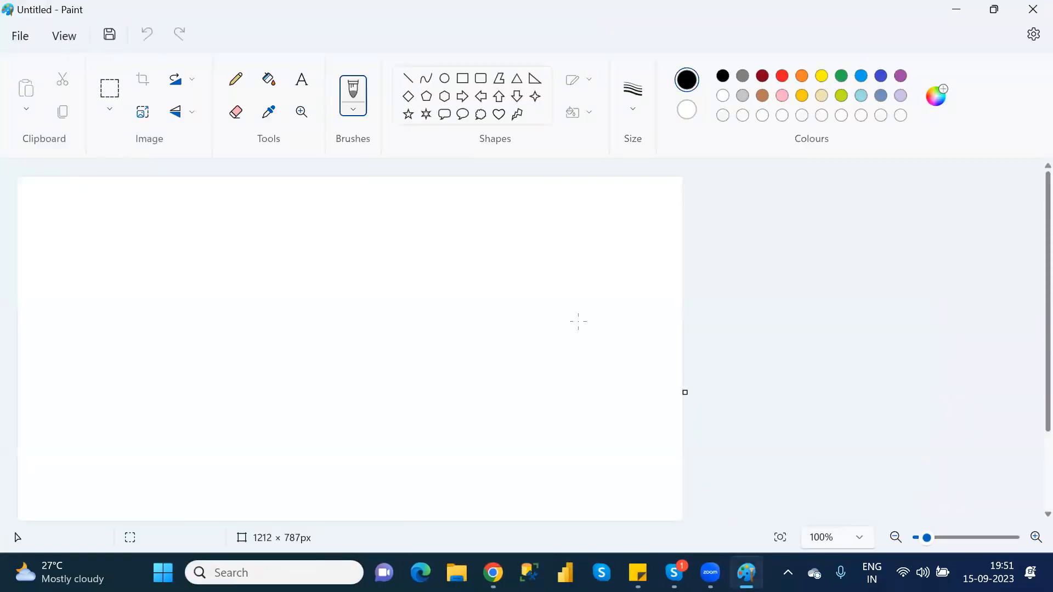
Draw a vertical straight line in Paint and label it 'Verical'.
left_click(407, 78)
left_click_drag(235, 222, 235, 324)
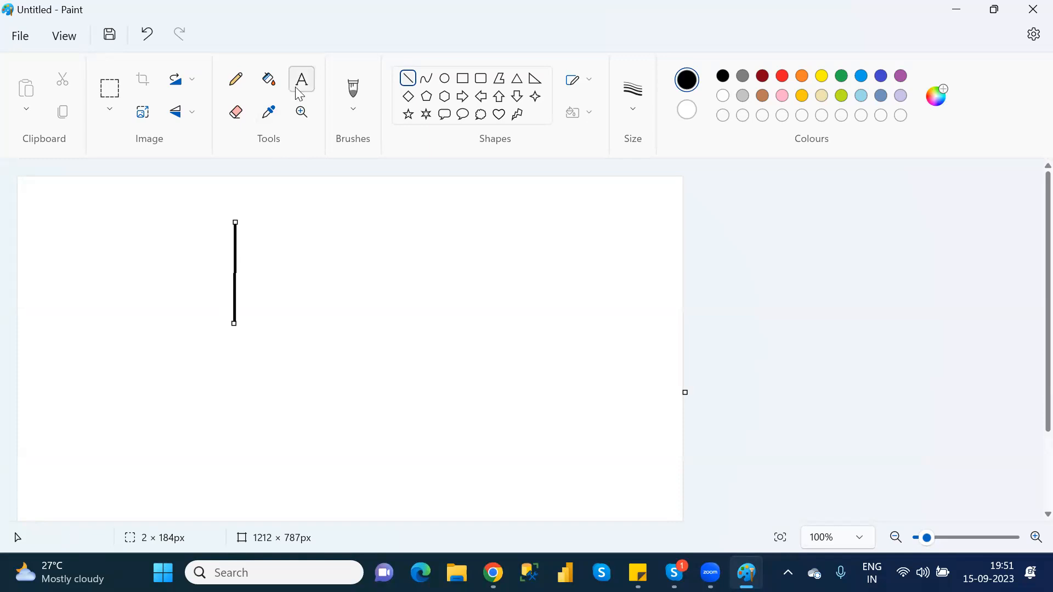
left_click(199, 206)
type("Verical")
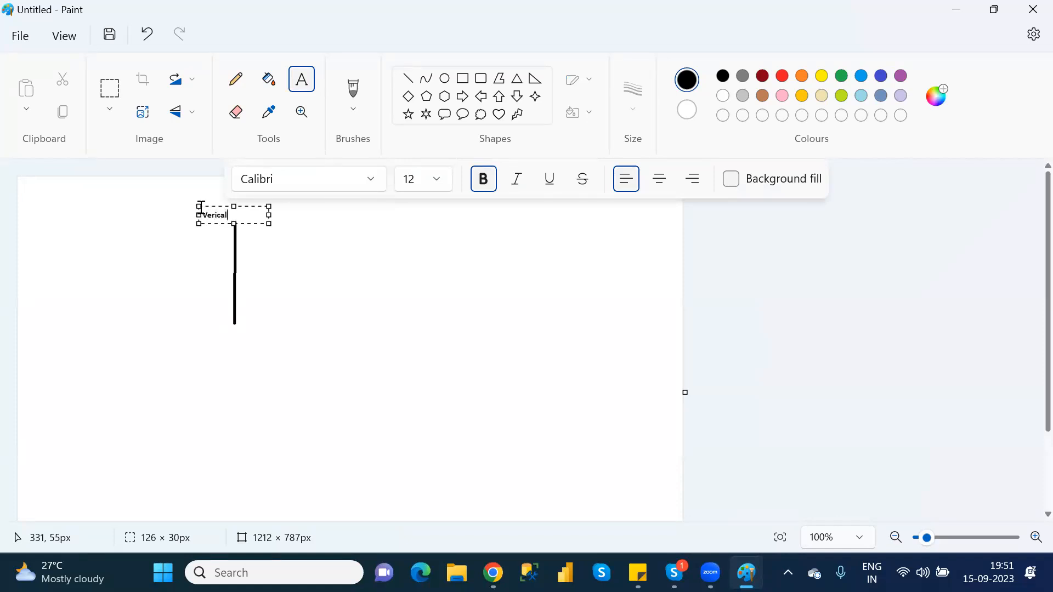
left_click(327, 285)
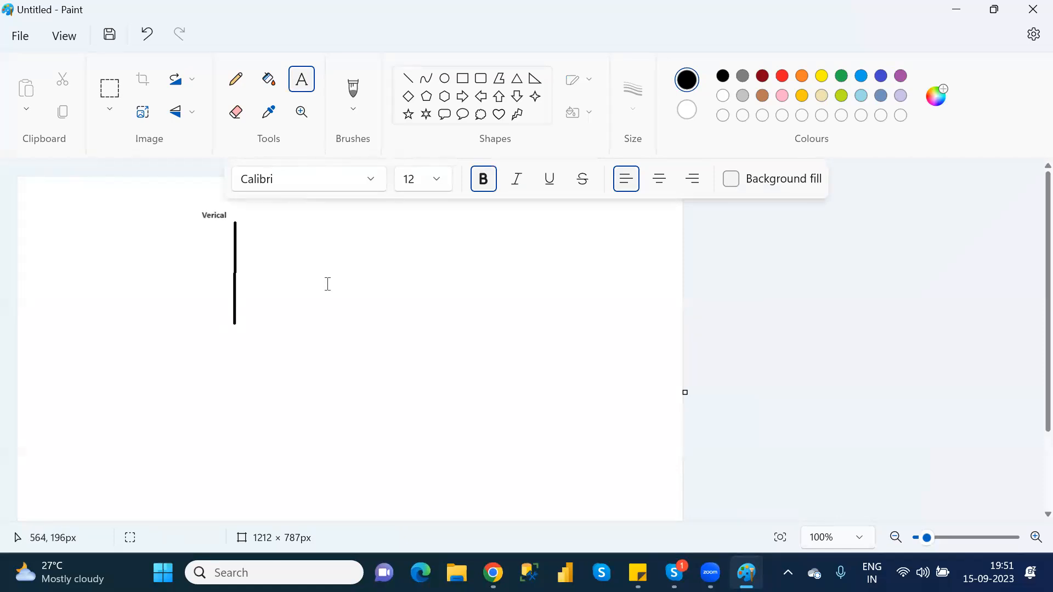
Draw a horizontal line labelled 'Horizonatal', then Alt+Tab back to Power Apps.
left_click(408, 79)
left_click_drag(364, 330, 540, 329)
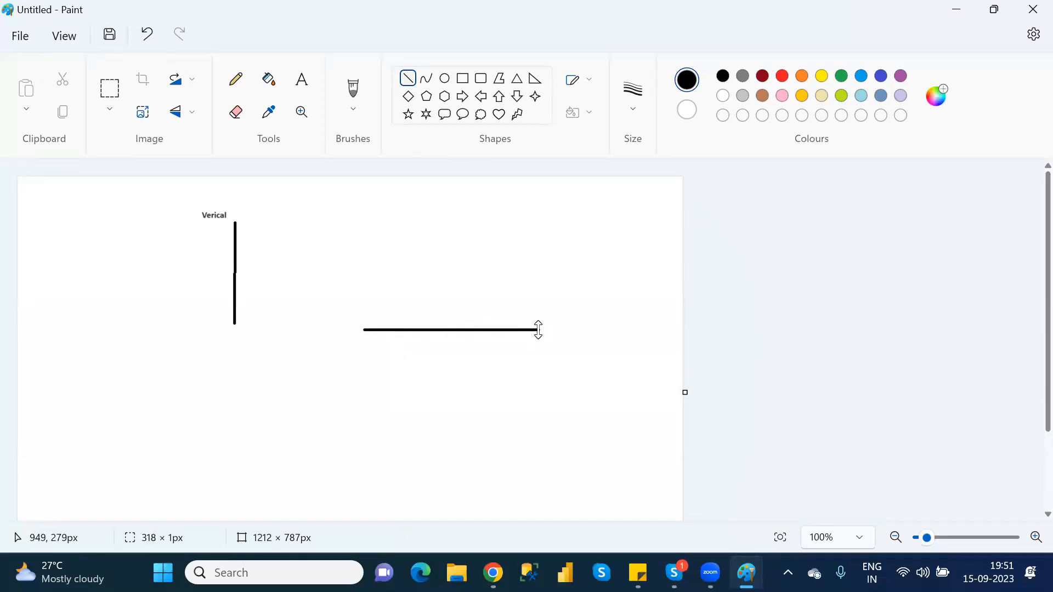
left_click(302, 80)
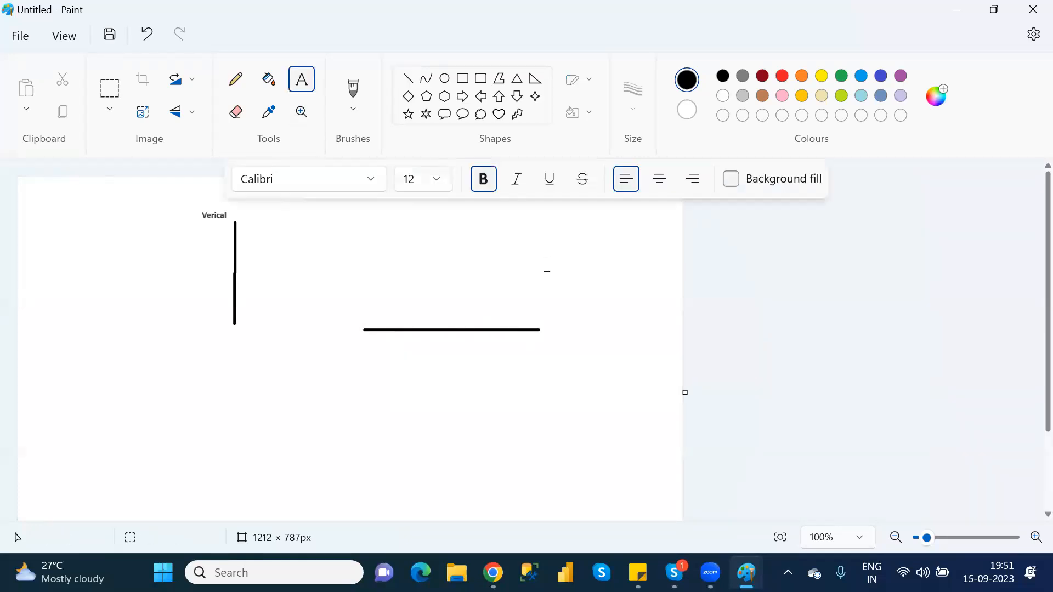
left_click(557, 331)
type("Horizonatal")
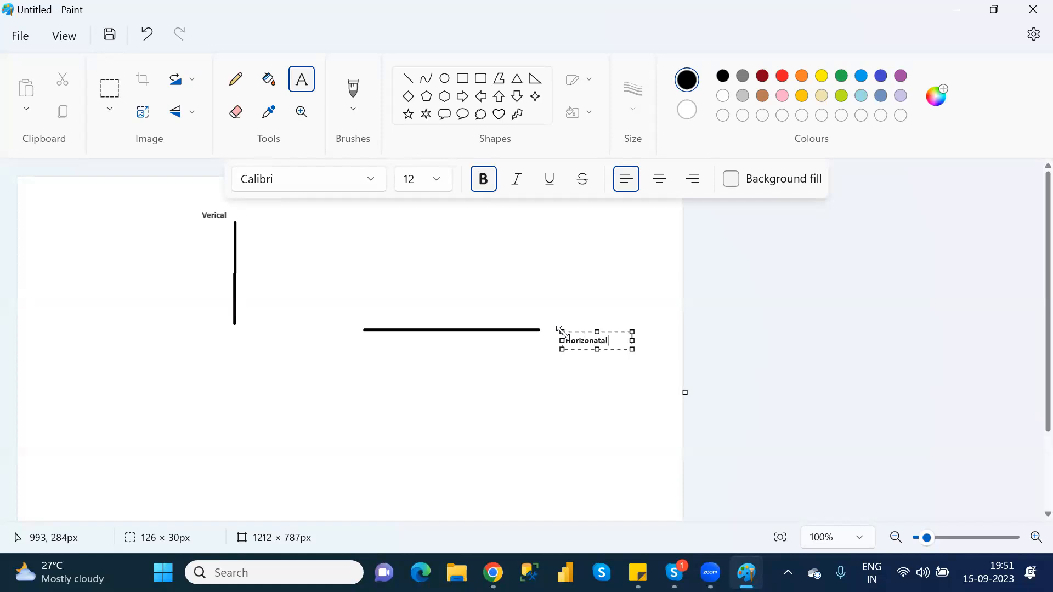
left_click(535, 402)
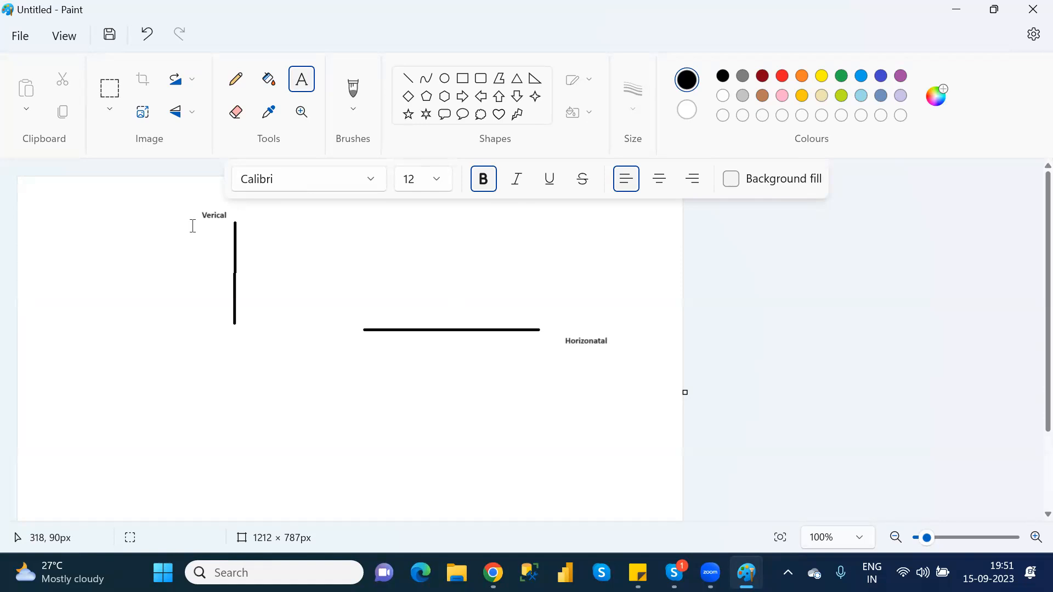
key("alt+Tab")
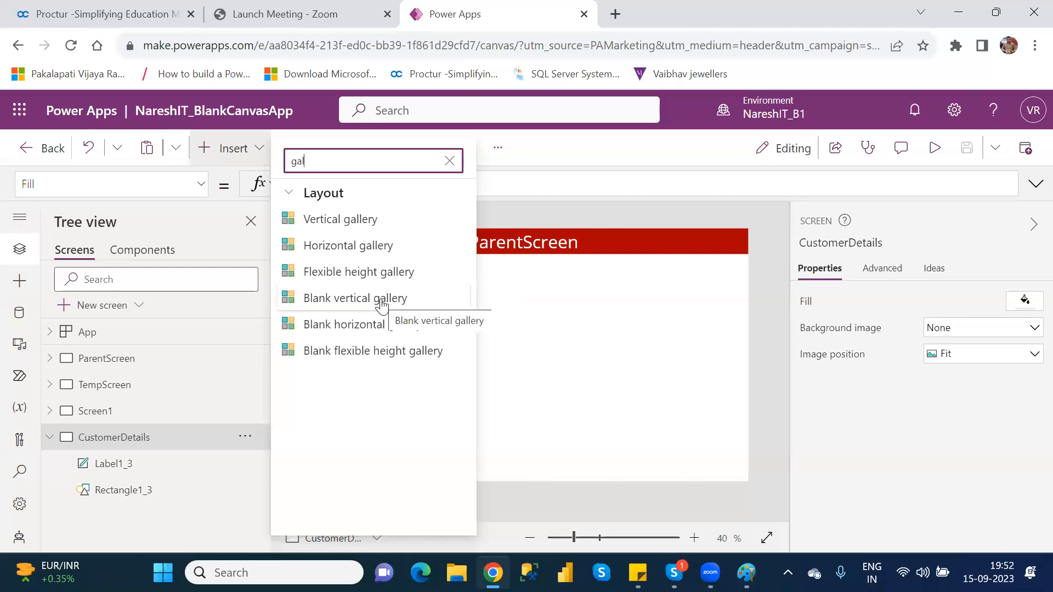
Insert a trial vertical gallery on CustomerDetails, dismiss the data source chooser, and delete it.
left_click(376, 222)
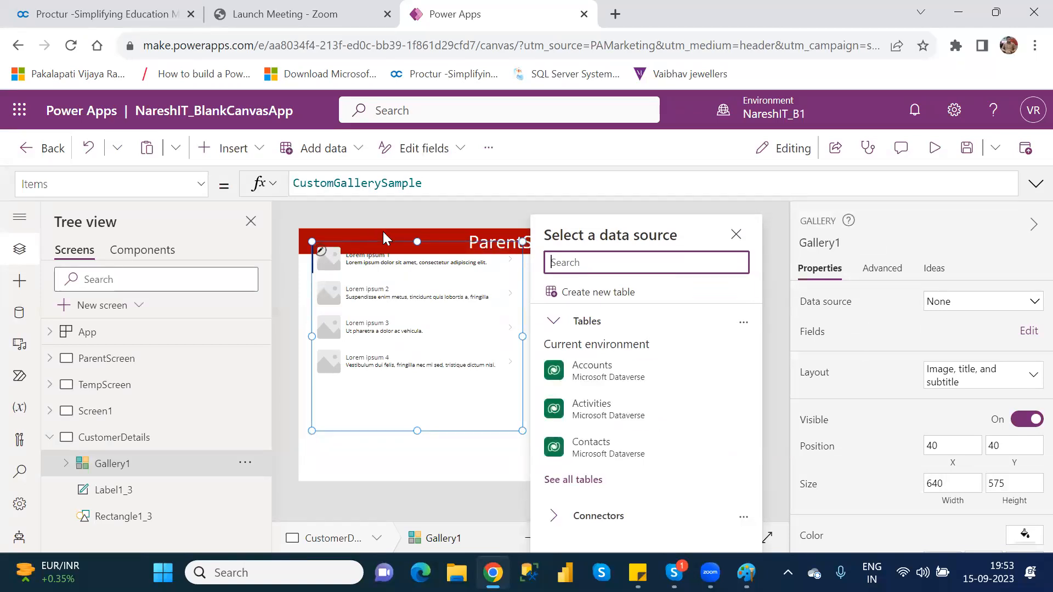
left_click(433, 273)
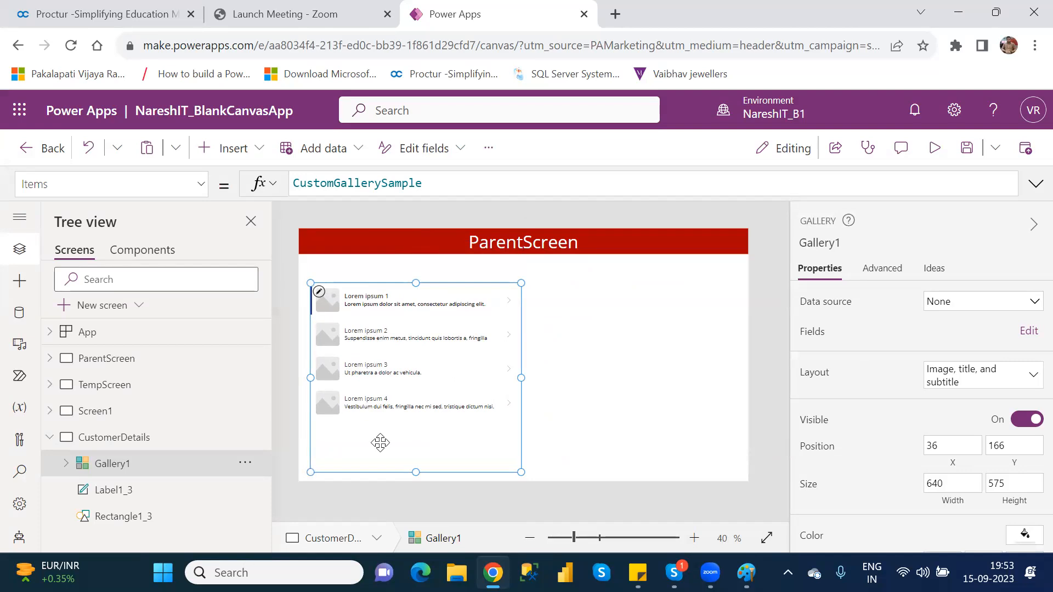
key("Delete")
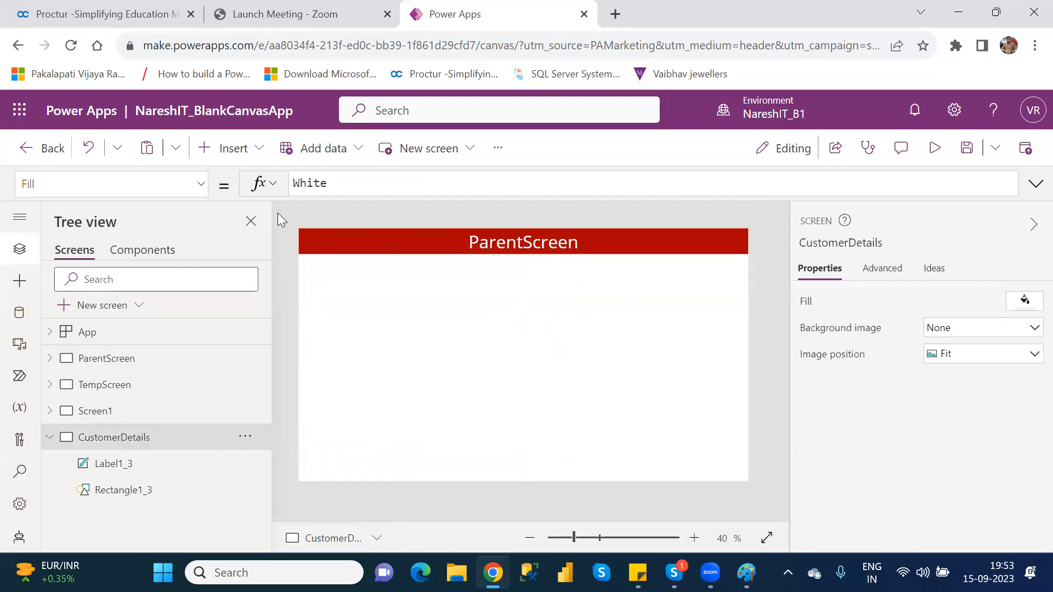
Insert a blank vertical gallery, Gallery2, then delete it from its Tree view options.
left_click(238, 151)
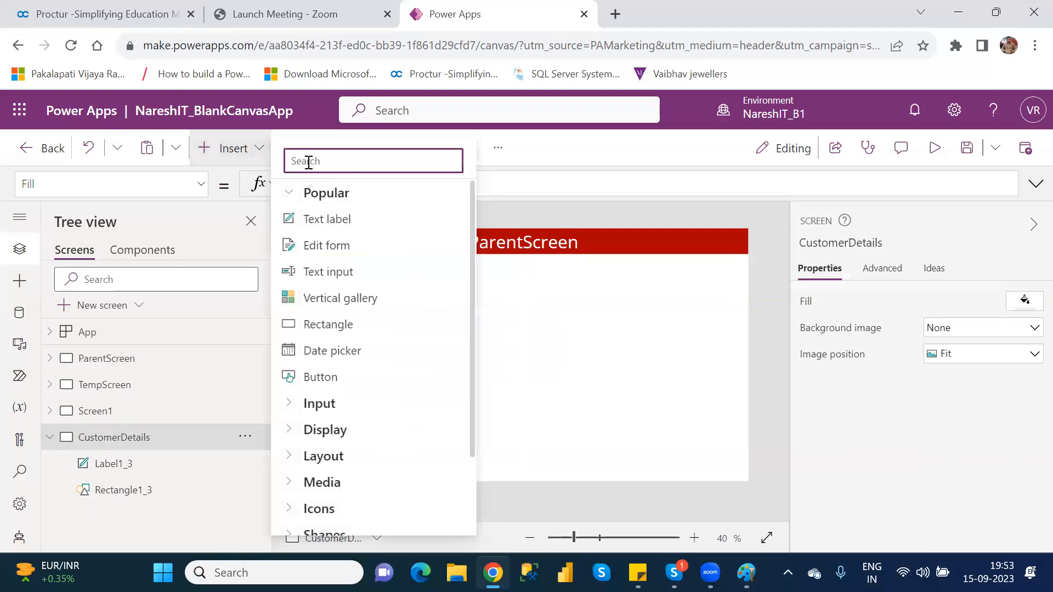
type("gall")
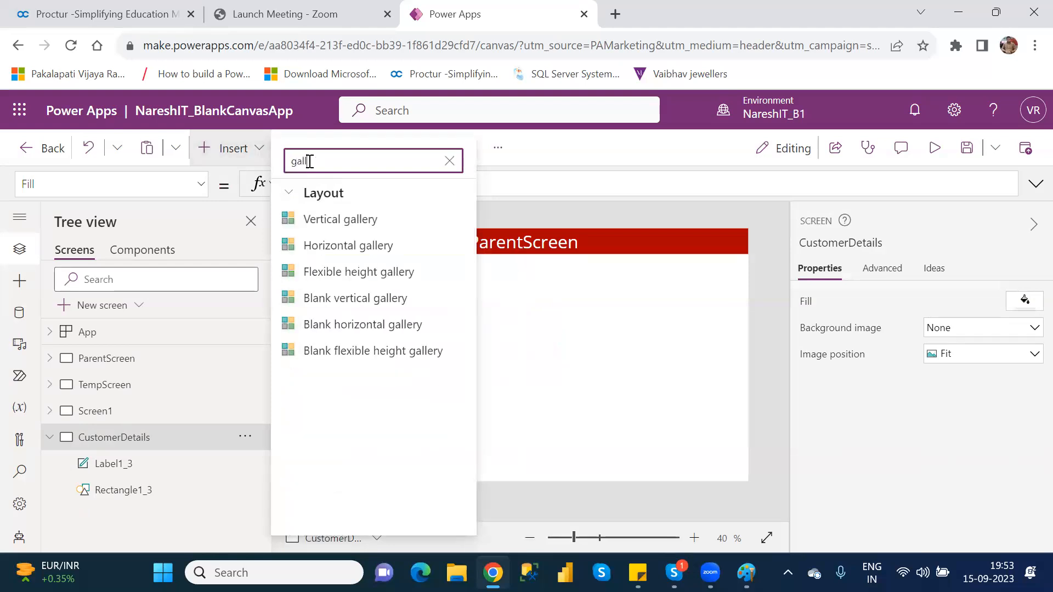
left_click(362, 299)
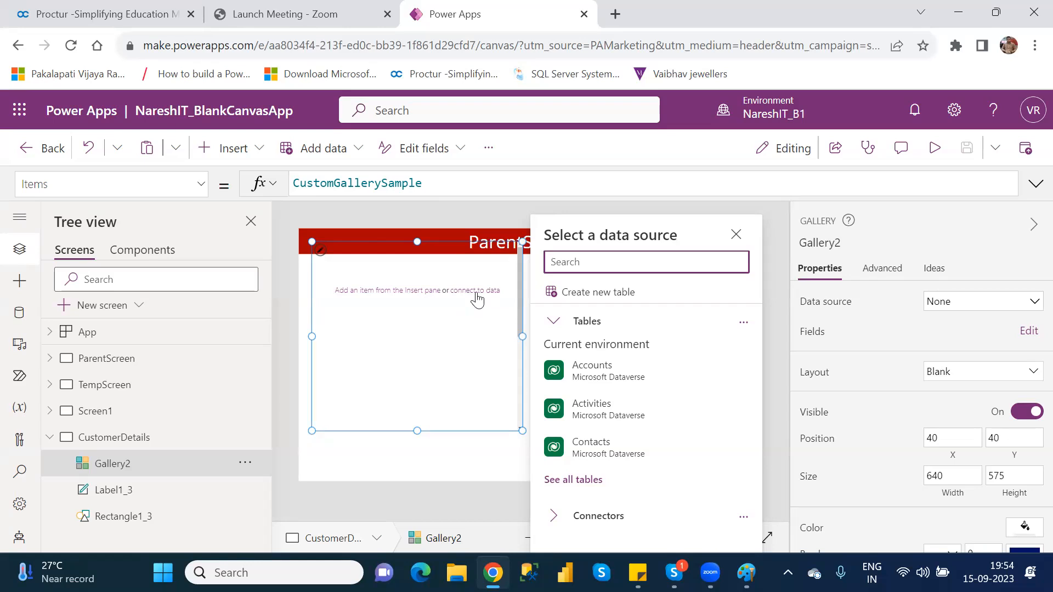
left_click(439, 247)
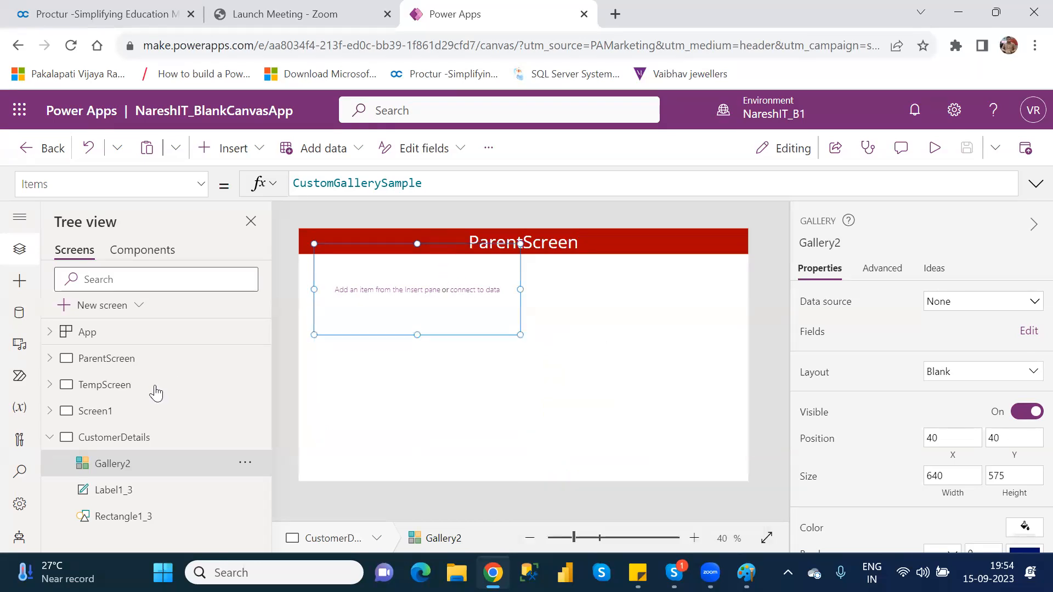
left_click(245, 465)
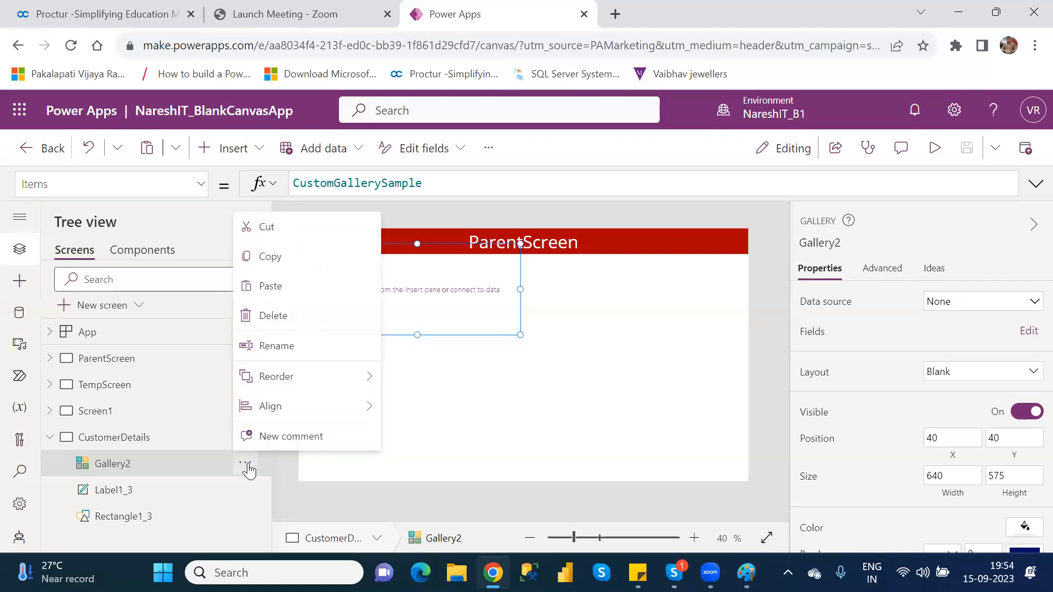
left_click(279, 324)
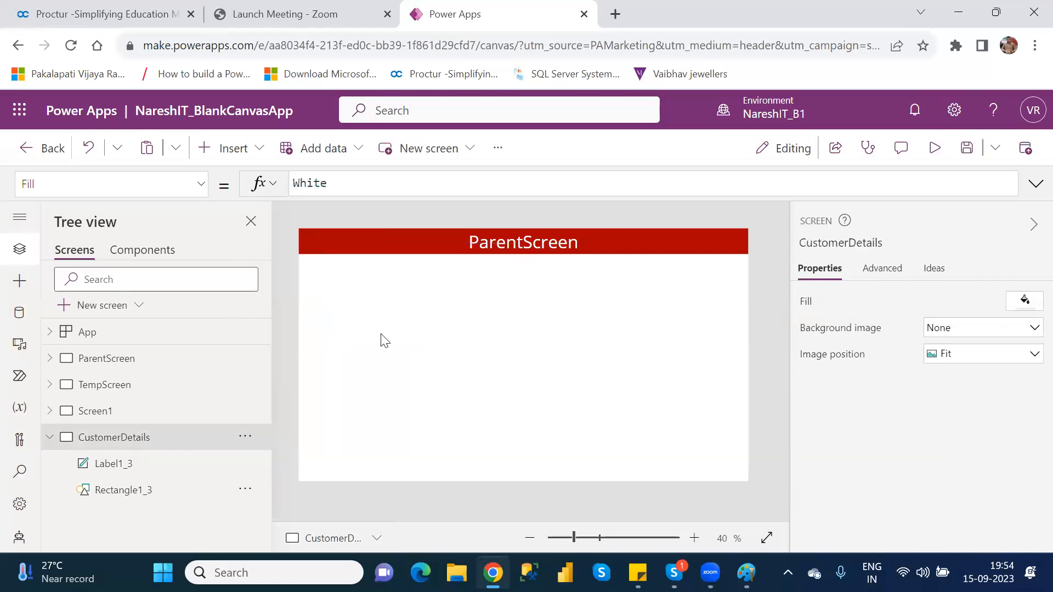
Insert an image-title-subtitle vertical gallery, Gallery3, and select the whole gallery.
left_click(244, 158)
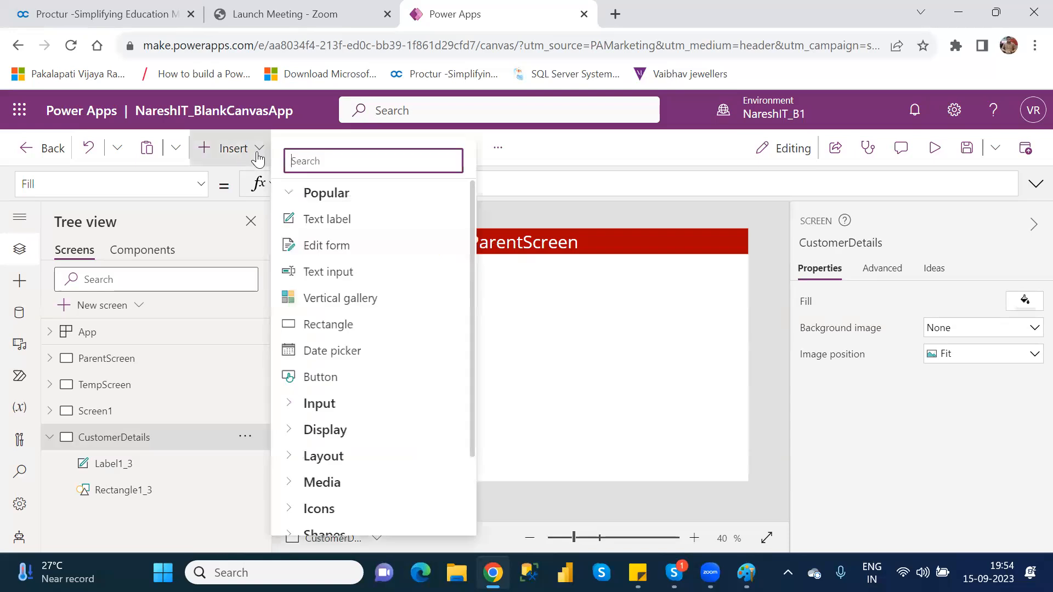
type("gal")
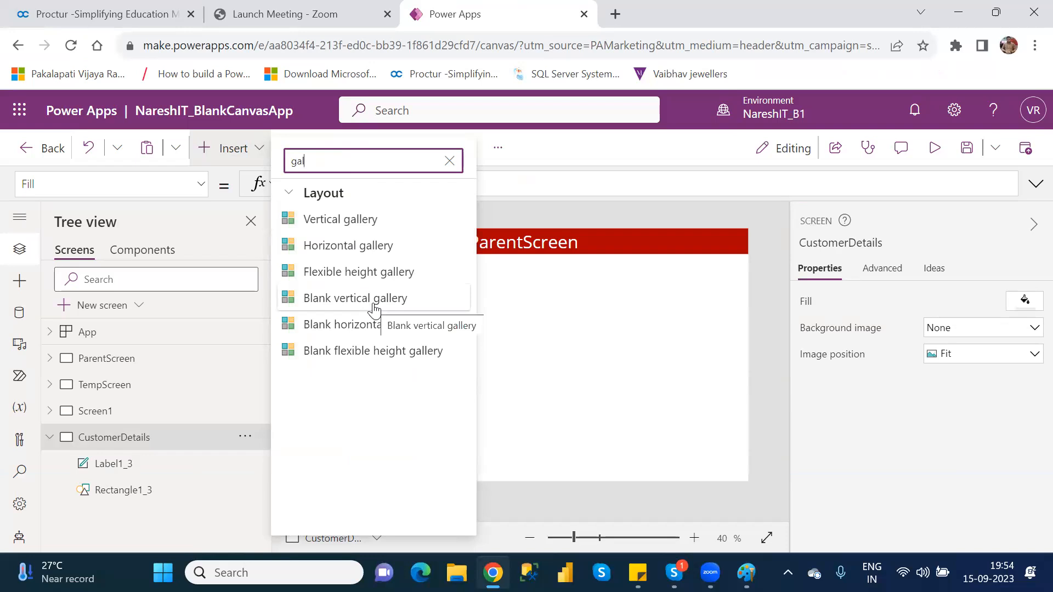
left_click(316, 222)
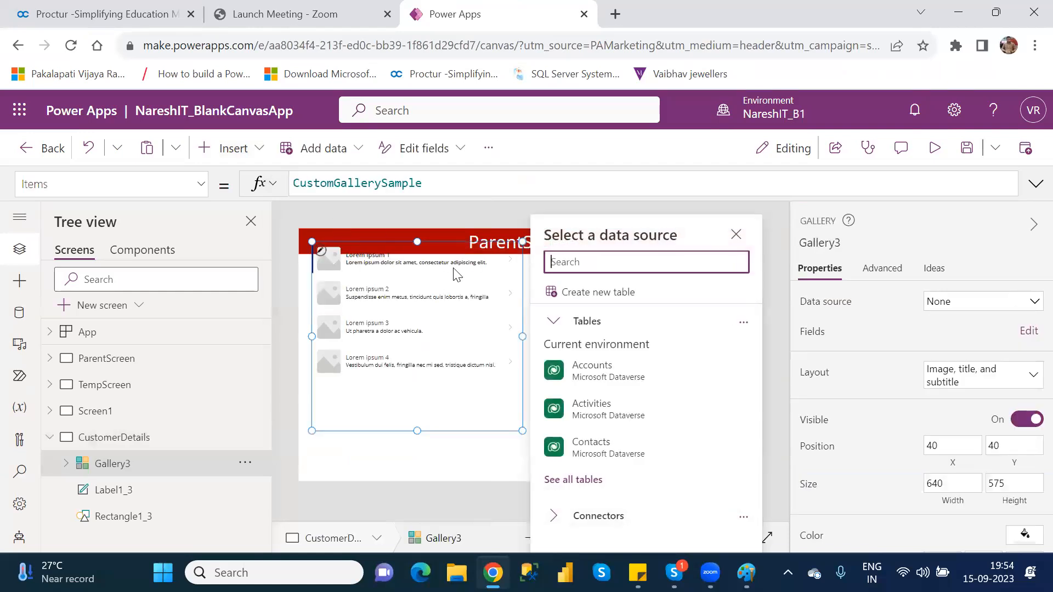
left_click_drag(451, 246, 440, 281)
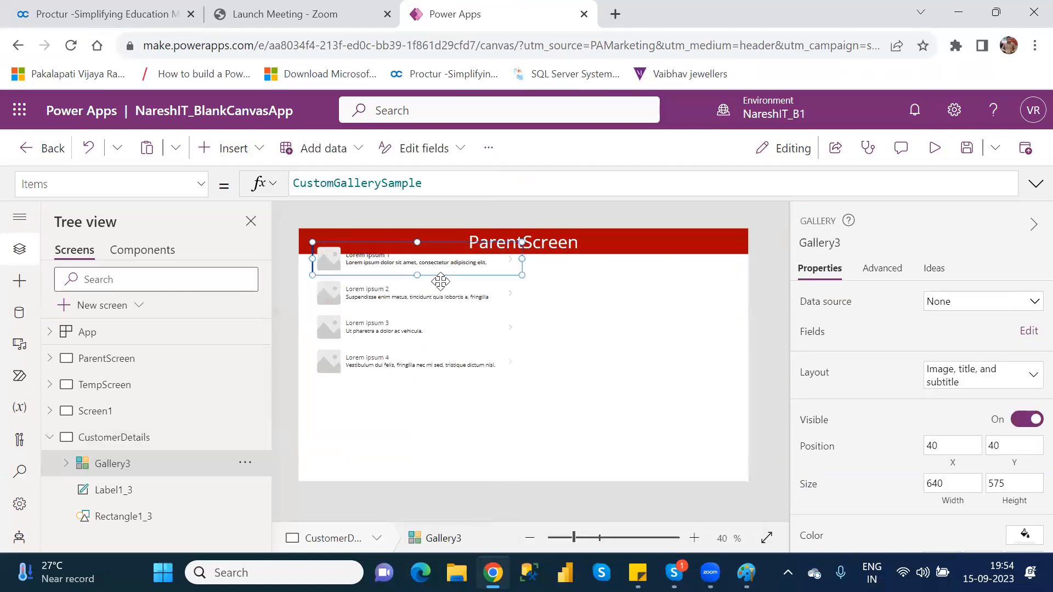
left_click(153, 467)
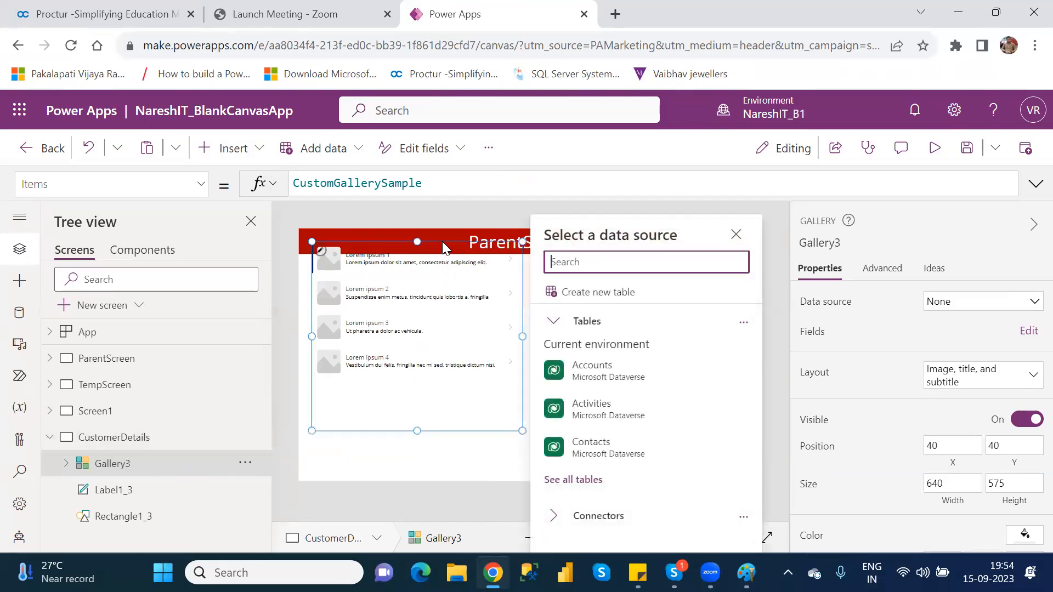
Drag Gallery3 to position 15, 78, just under the red header.
mouse_move(442, 239)
left_mouse_down()
mouse_move(438, 279)
mouse_move(433, 256)
left_mouse_up()
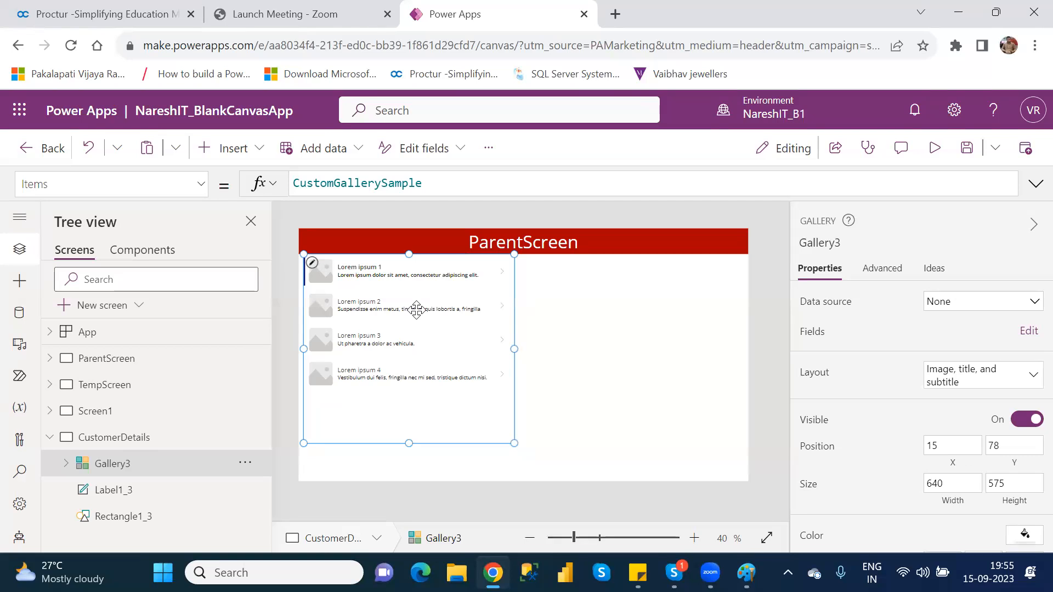
Connect Gallery3 through the OneDrive connector to Table1 in Customers.xlsx.
left_click(955, 309)
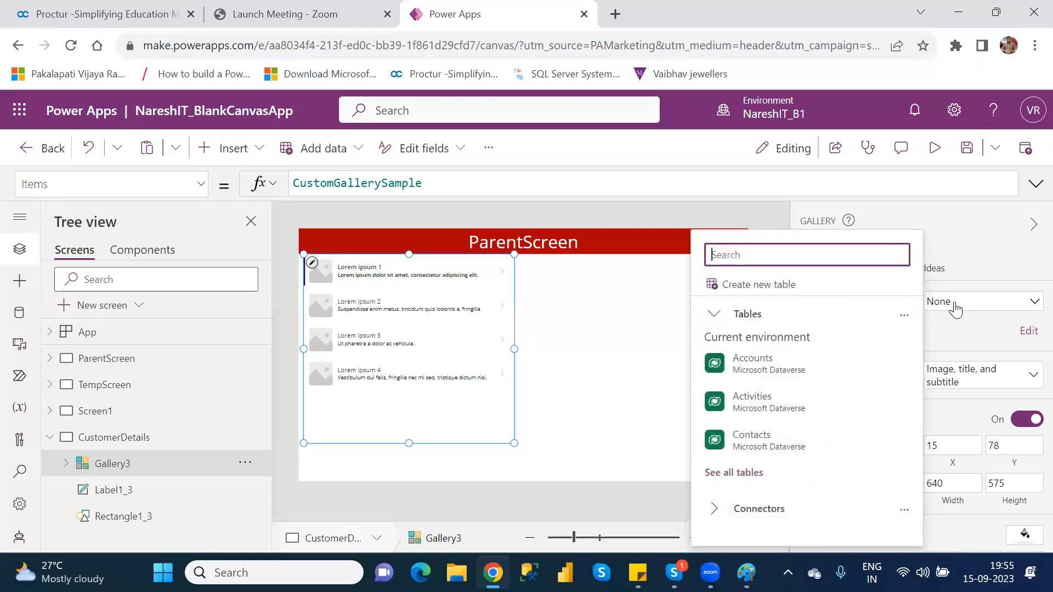
left_click(714, 514)
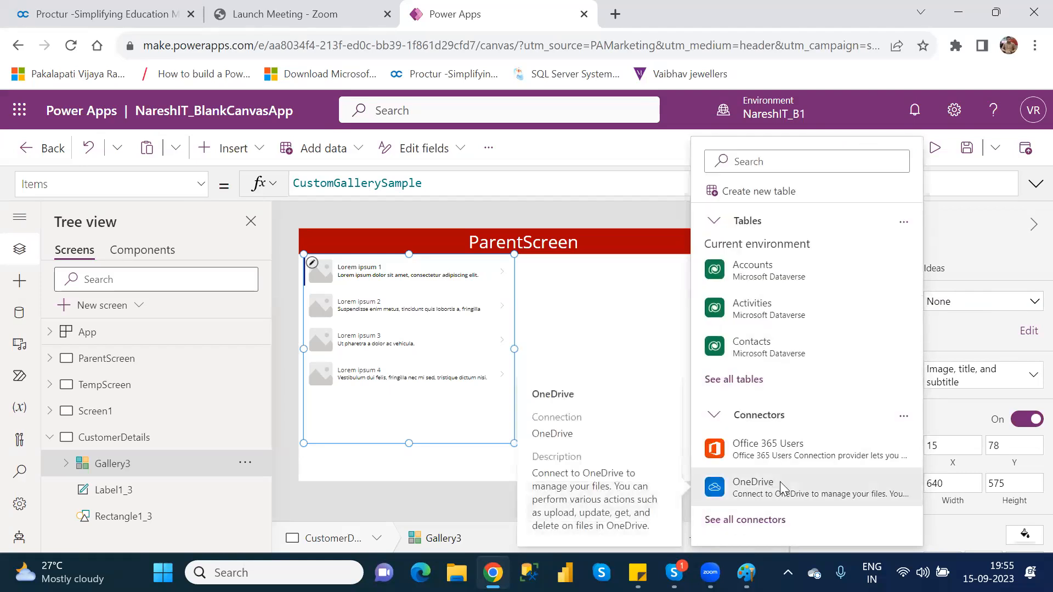
left_click(780, 482)
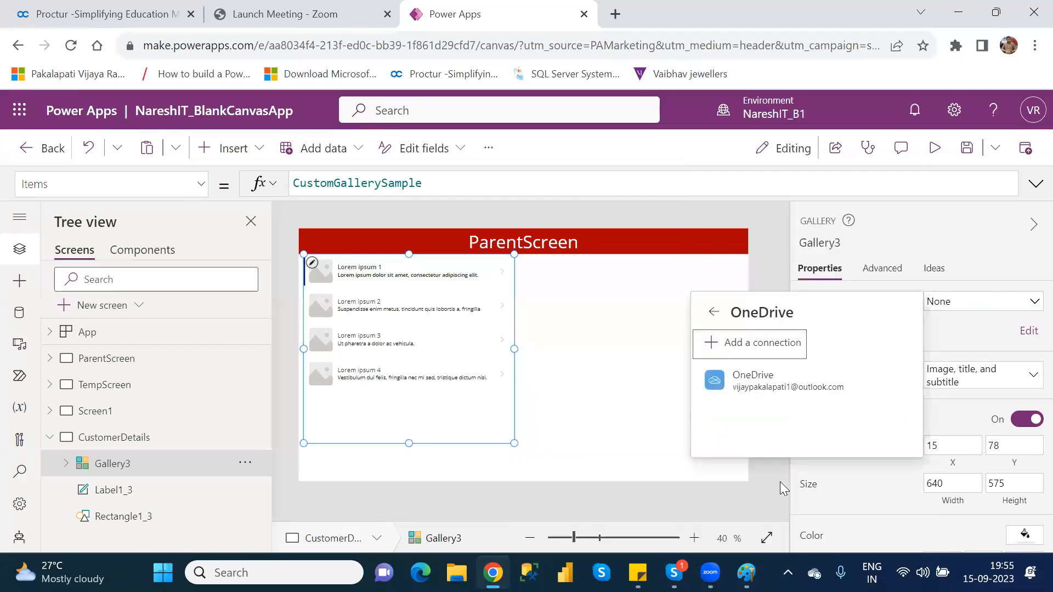
left_click(787, 385)
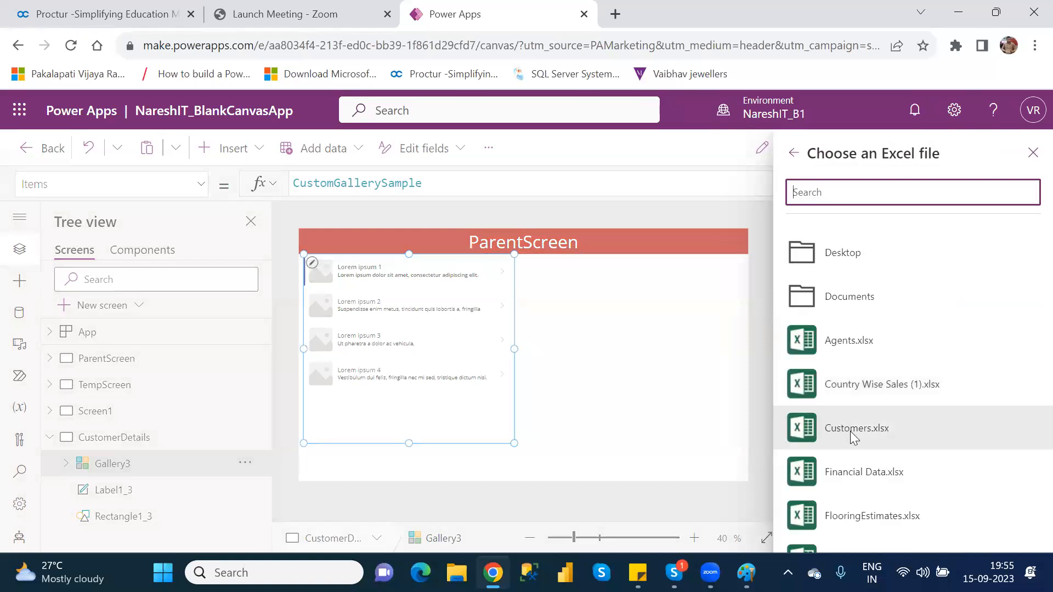
left_click(791, 431)
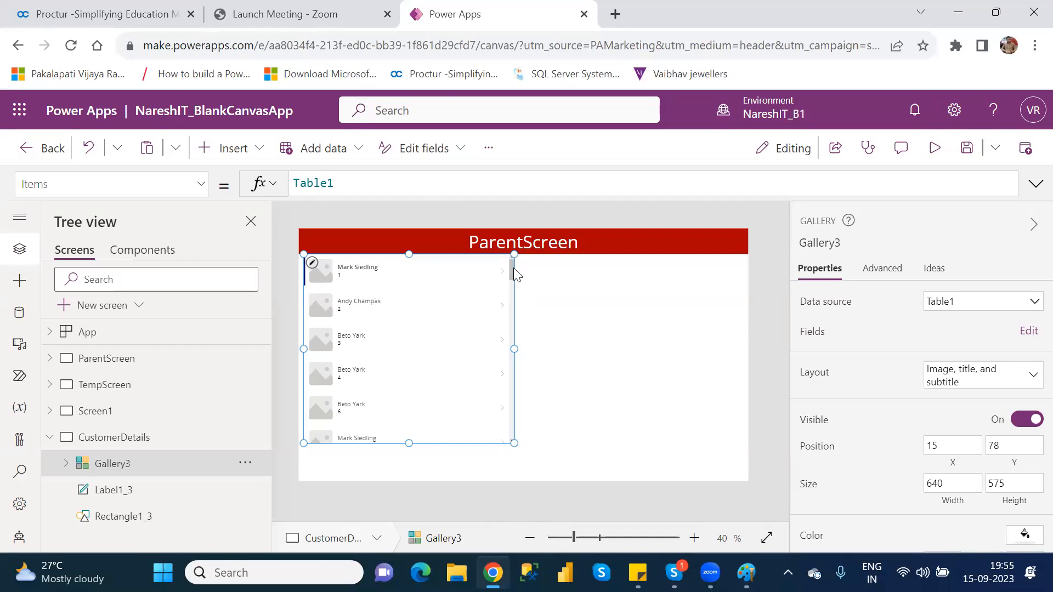
Nudge the Title2 label slightly up, then open Gallery3's field mappings (AgentName, CustomerNumber, SampleImage).
mouse_move(510, 269)
left_mouse_down()
mouse_move(518, 440)
mouse_move(511, 260)
left_mouse_up()
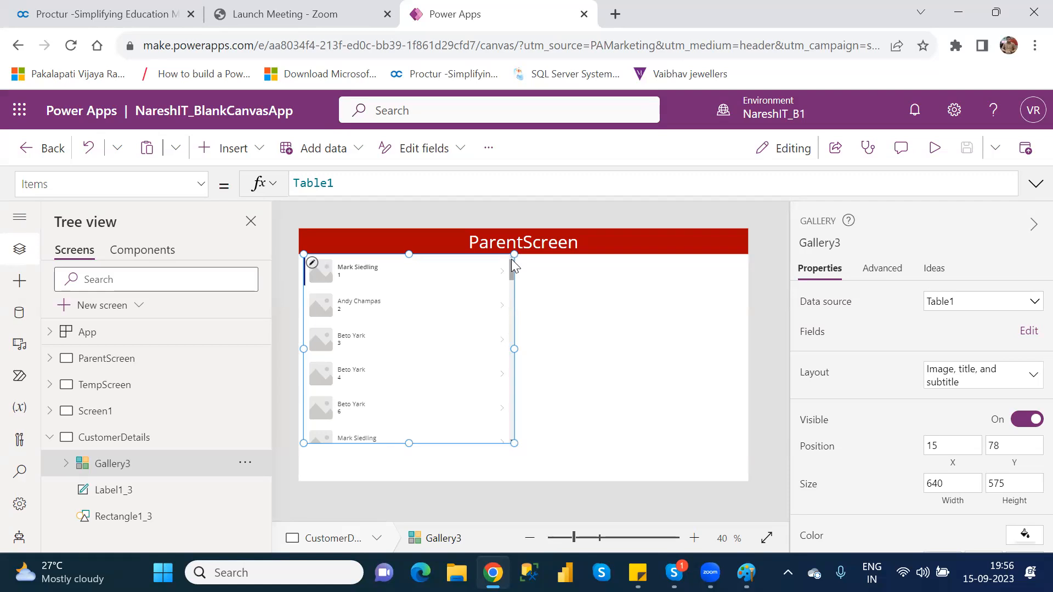
left_click(374, 270)
left_click_drag(385, 263, 373, 259)
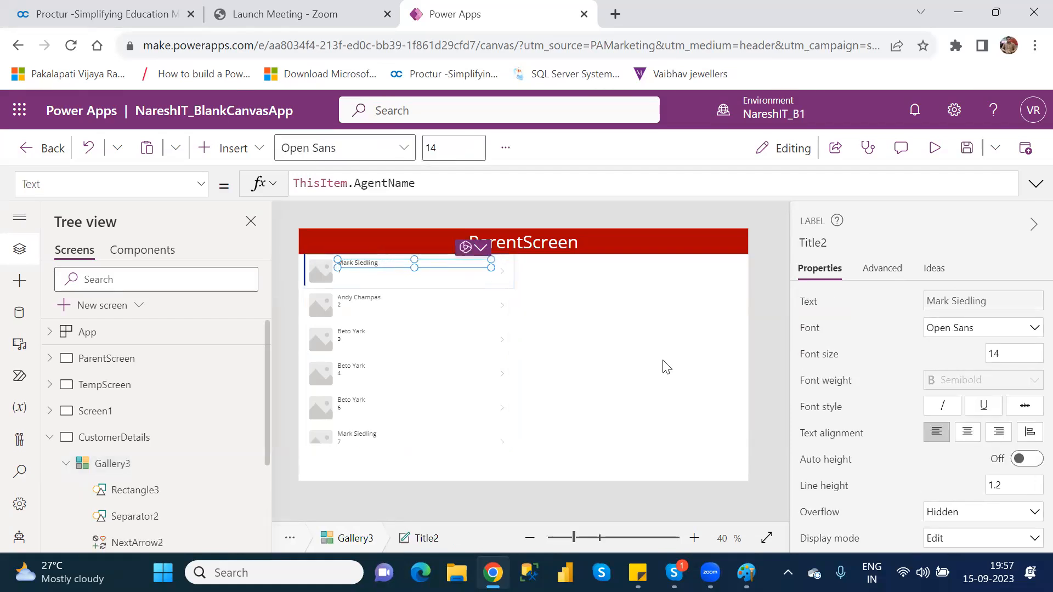
left_click(137, 465)
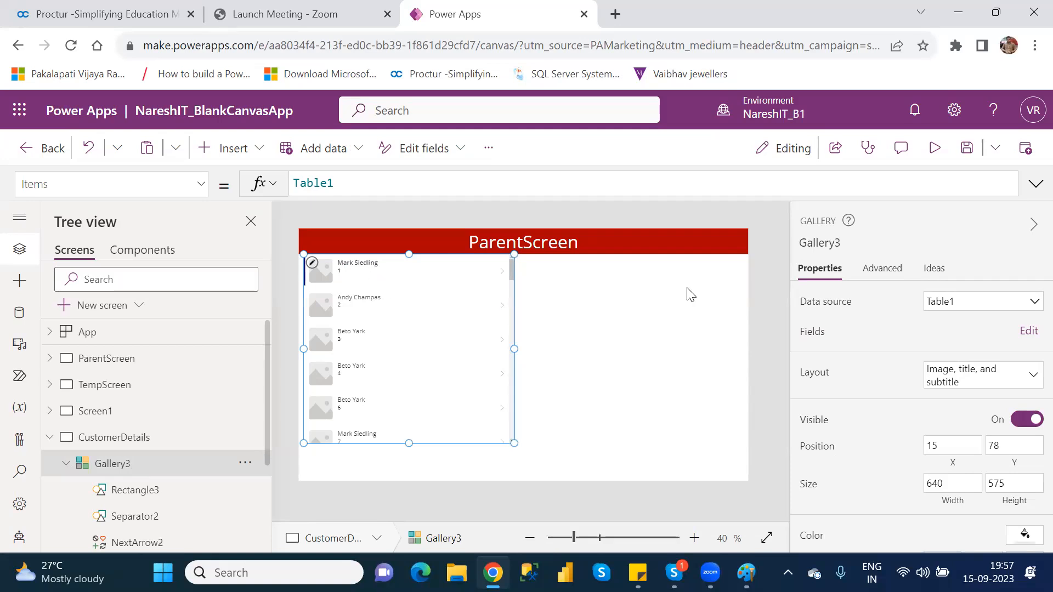
left_click(1020, 333)
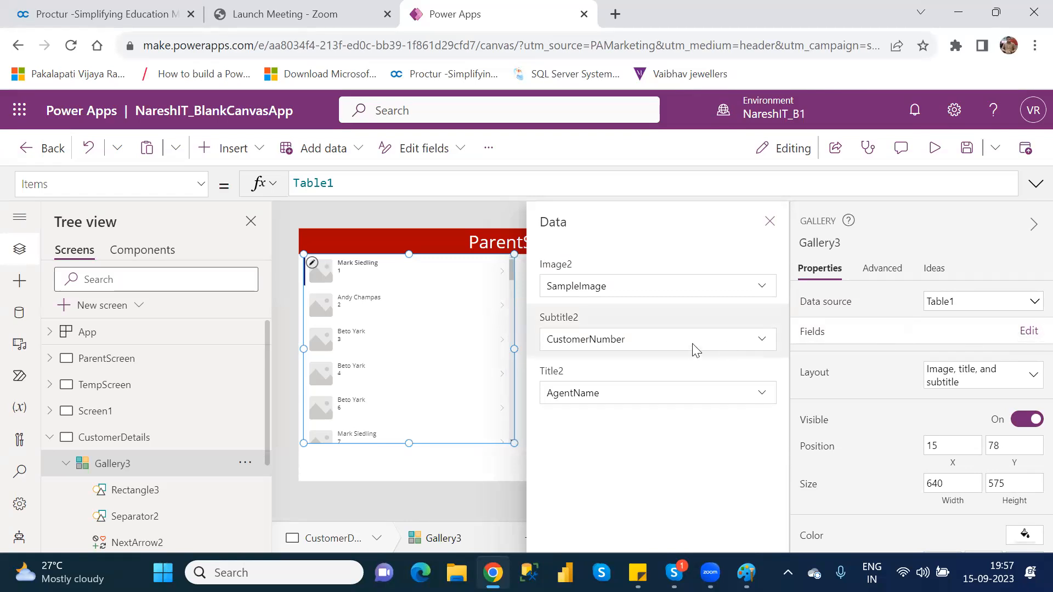
Keep AgentName as Title2, bind Subtitle2 to the Location field, and close the Data pane.
left_click(682, 400)
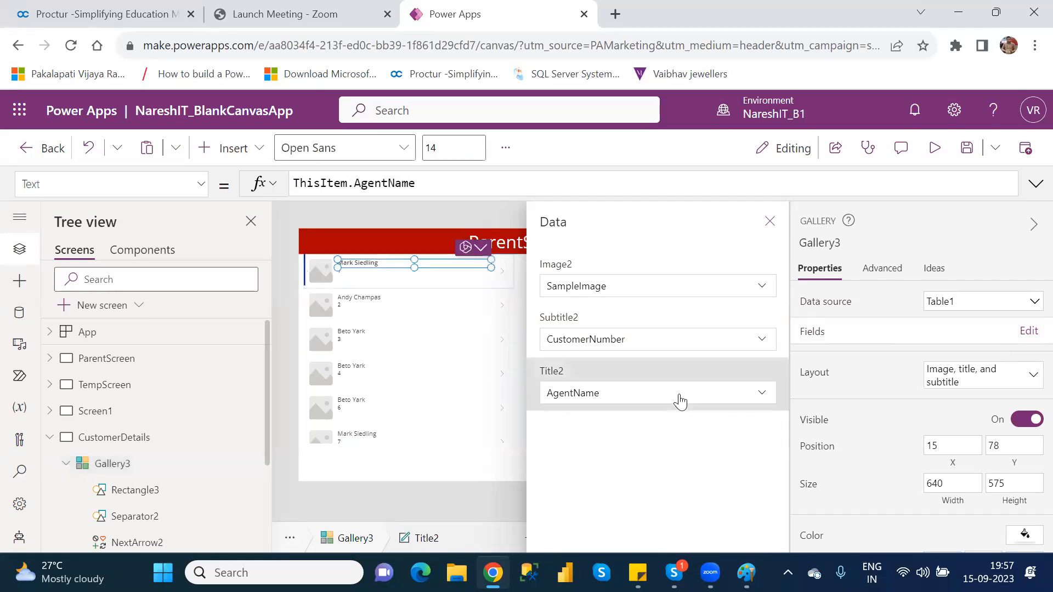
left_click(764, 394)
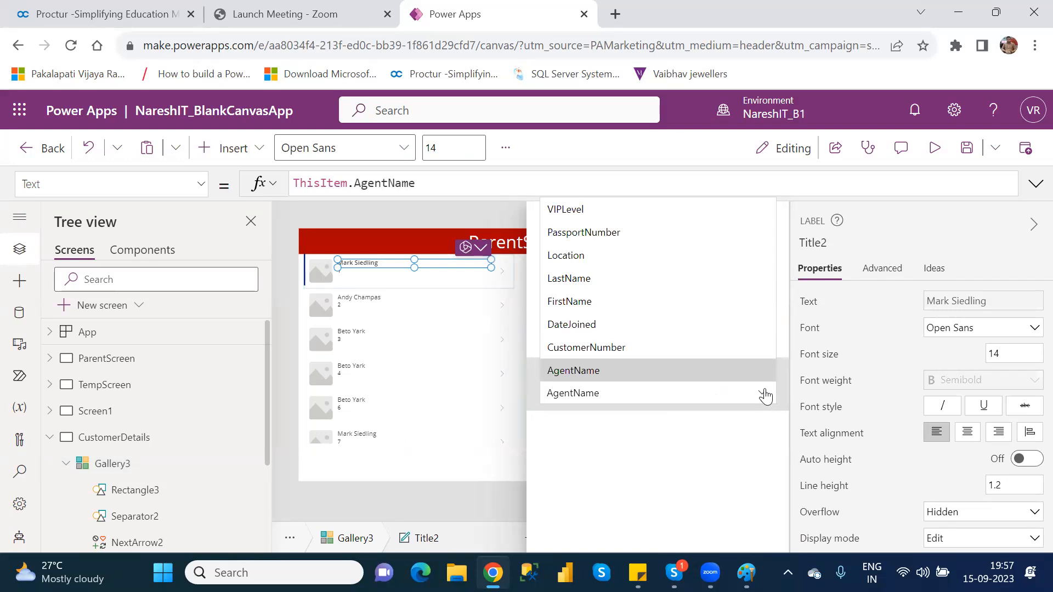
left_click(741, 370)
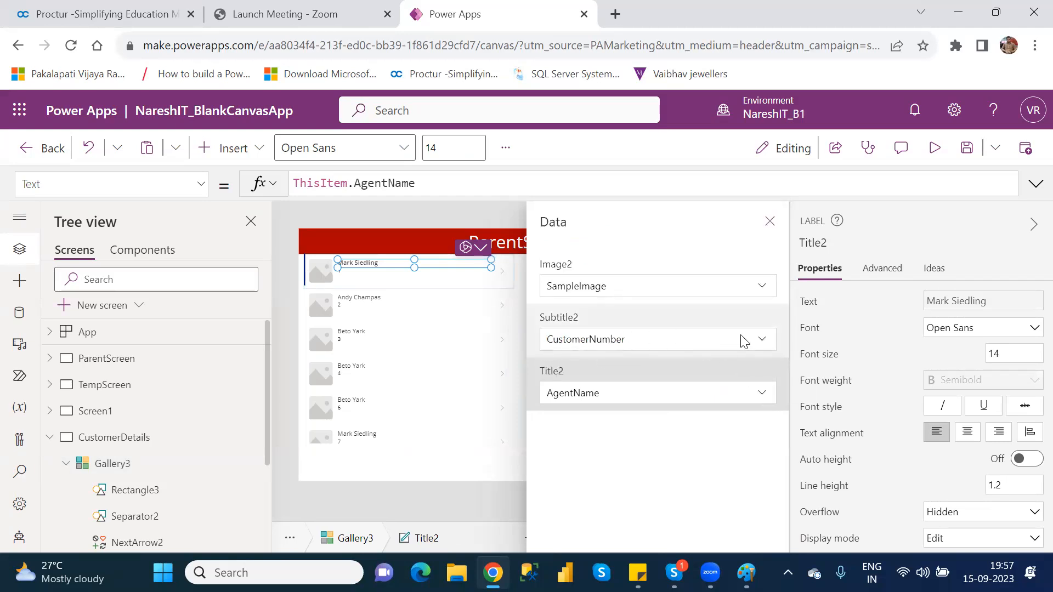
left_click(761, 339)
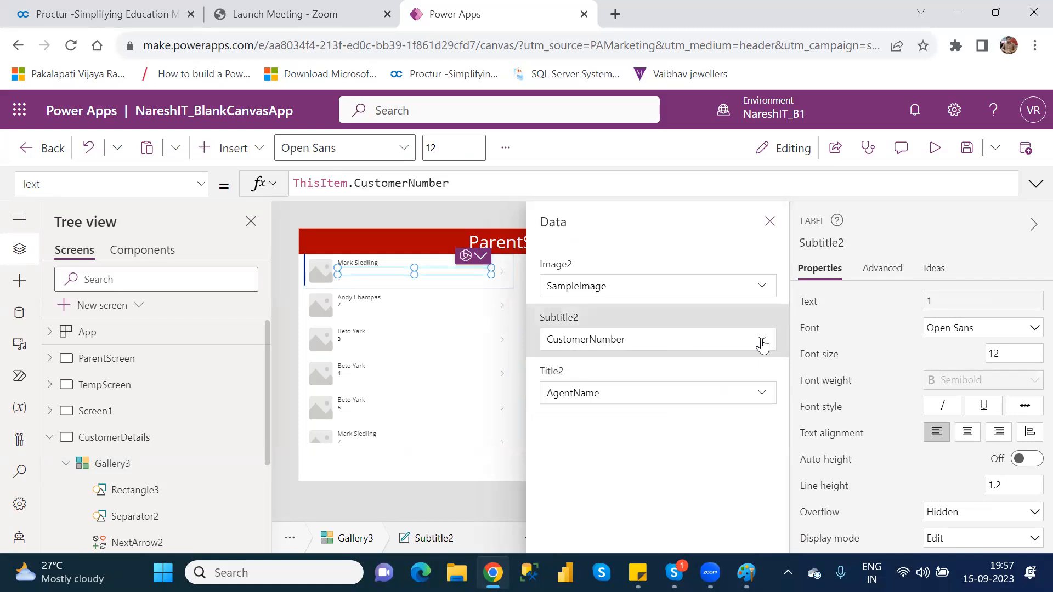
left_click(761, 340)
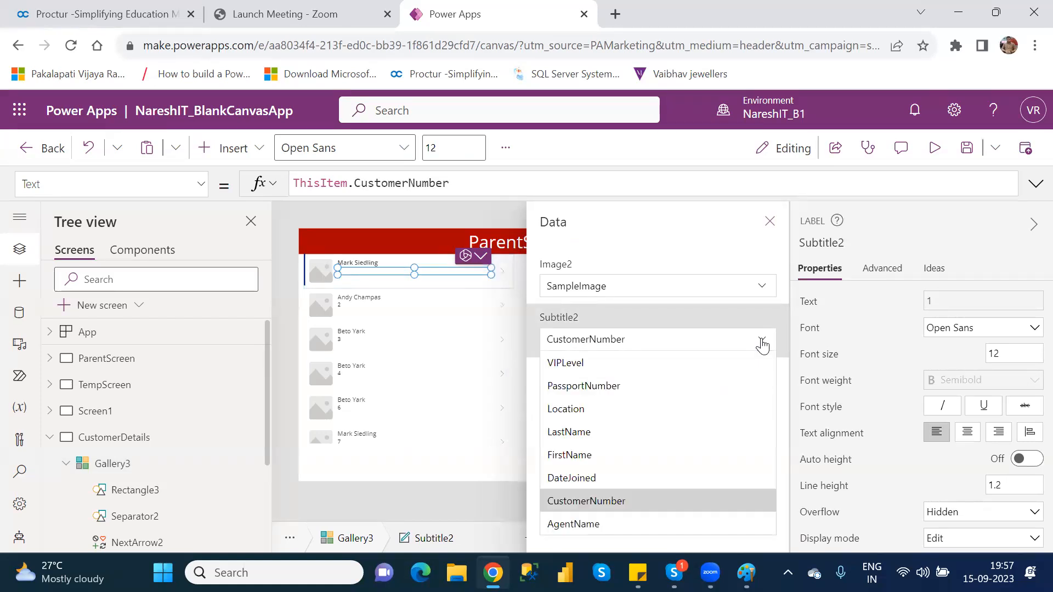
left_click(594, 413)
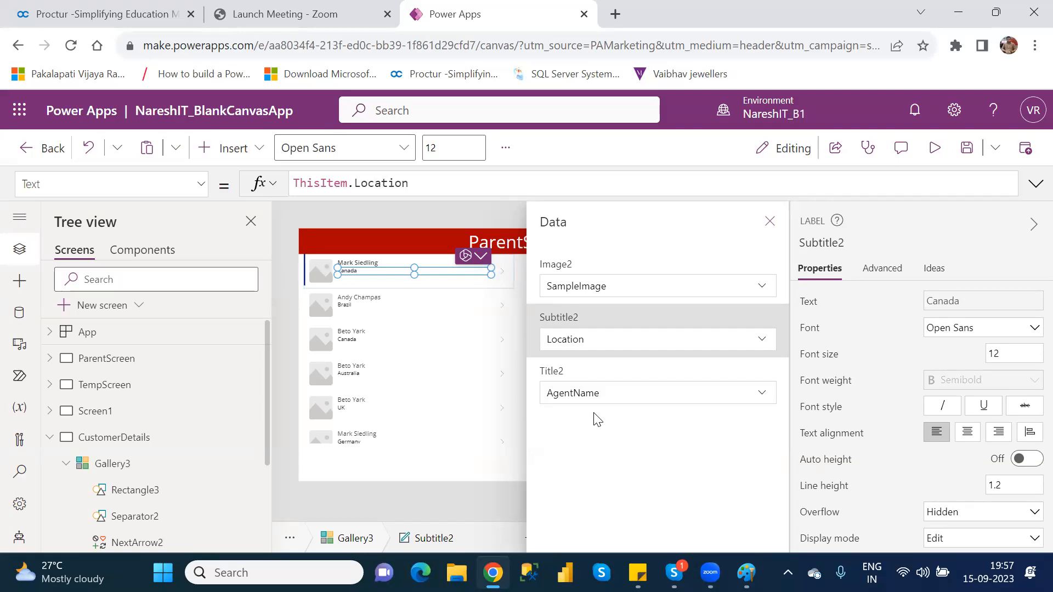
left_click(770, 222)
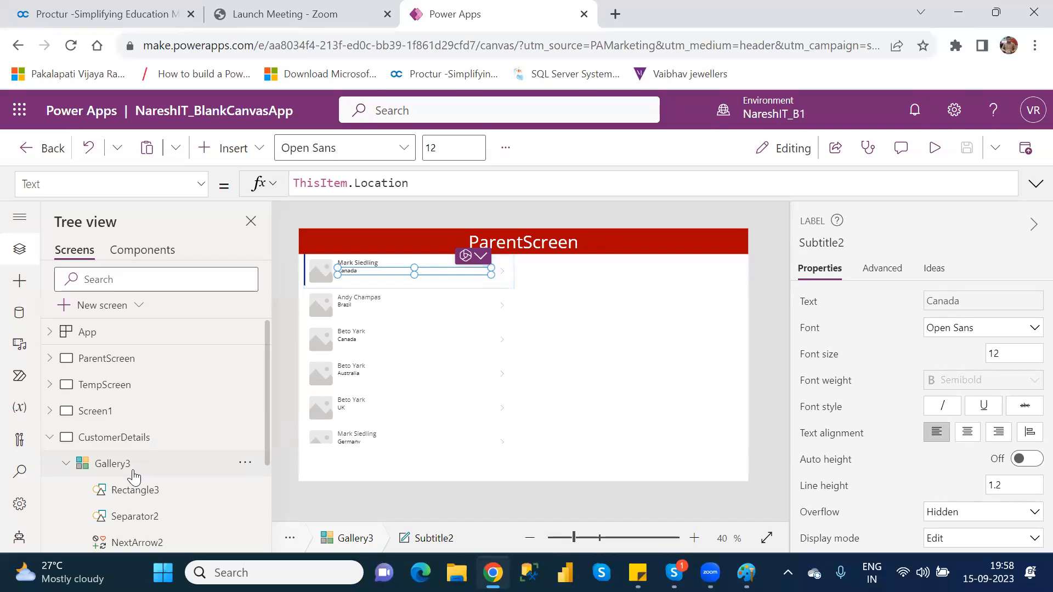
Select Gallery3 and drag its bottom edge down until its height is 667.
left_click(113, 464)
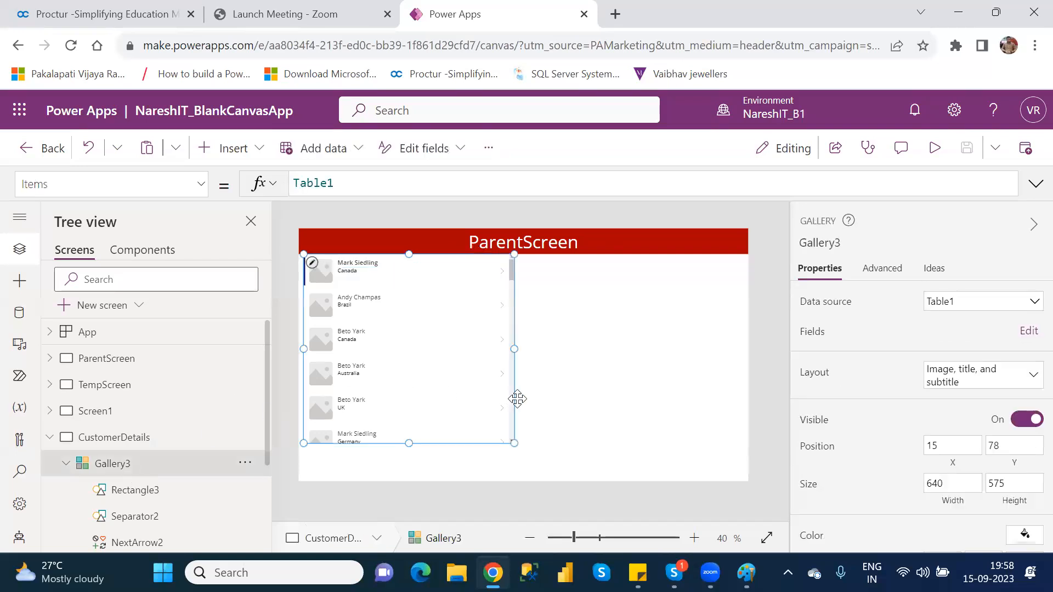
left_click_drag(408, 443, 409, 472)
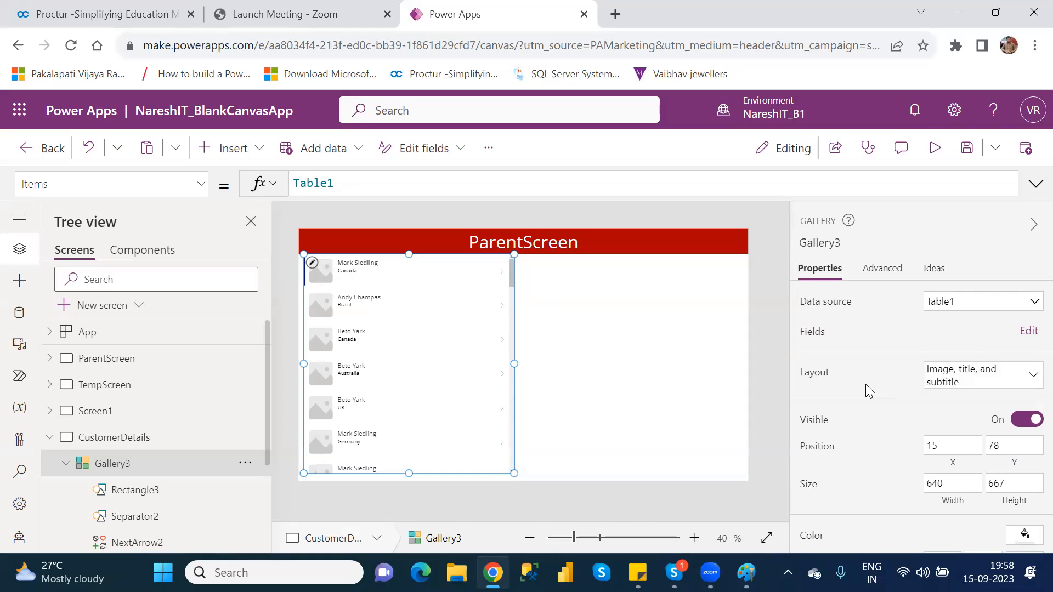
Pick the 'Title, subtitle, and body' tile from Gallery3's Layout picker.
left_click(971, 384)
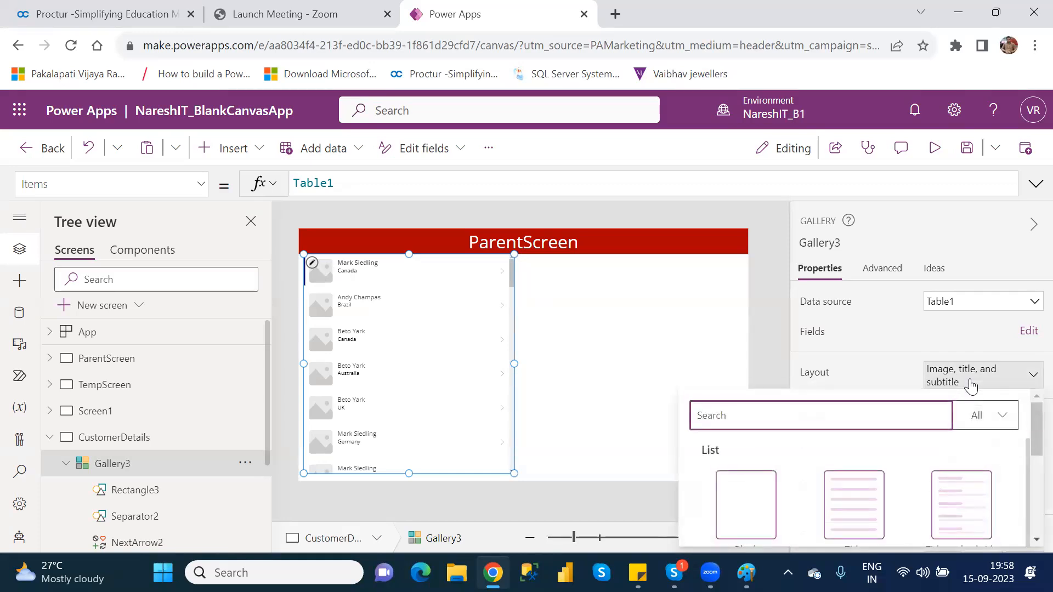
scroll(1027, 432, "down", 3)
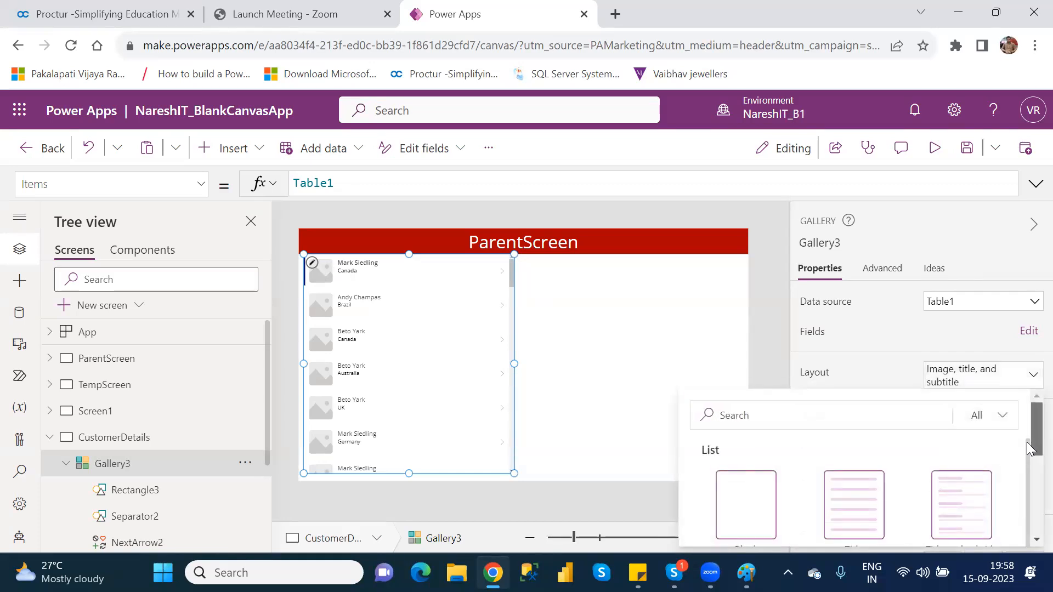
left_click_drag(1030, 472, 1027, 450)
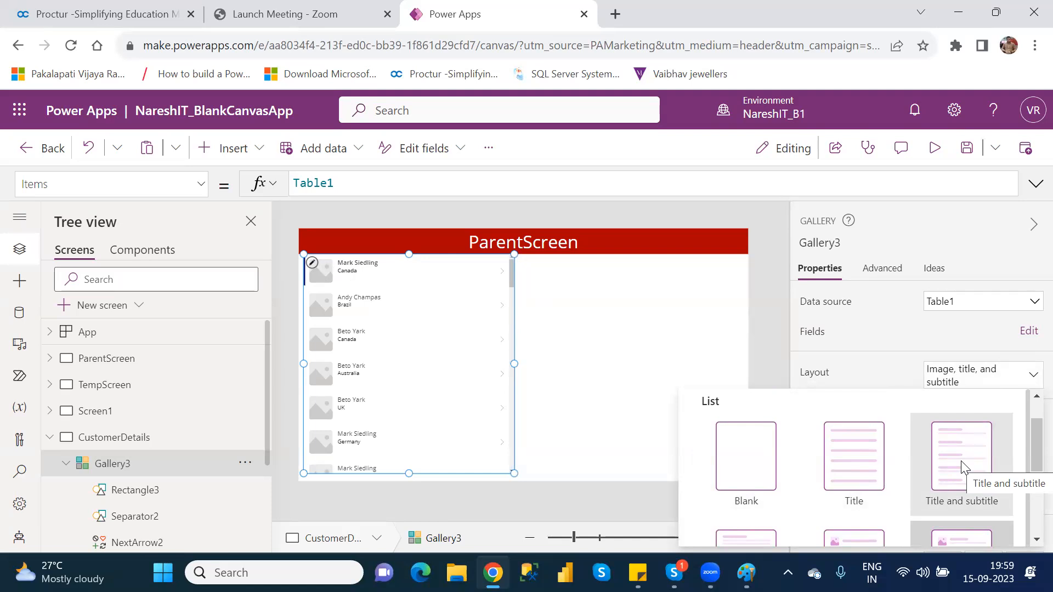
left_click_drag(1026, 435, 1030, 481)
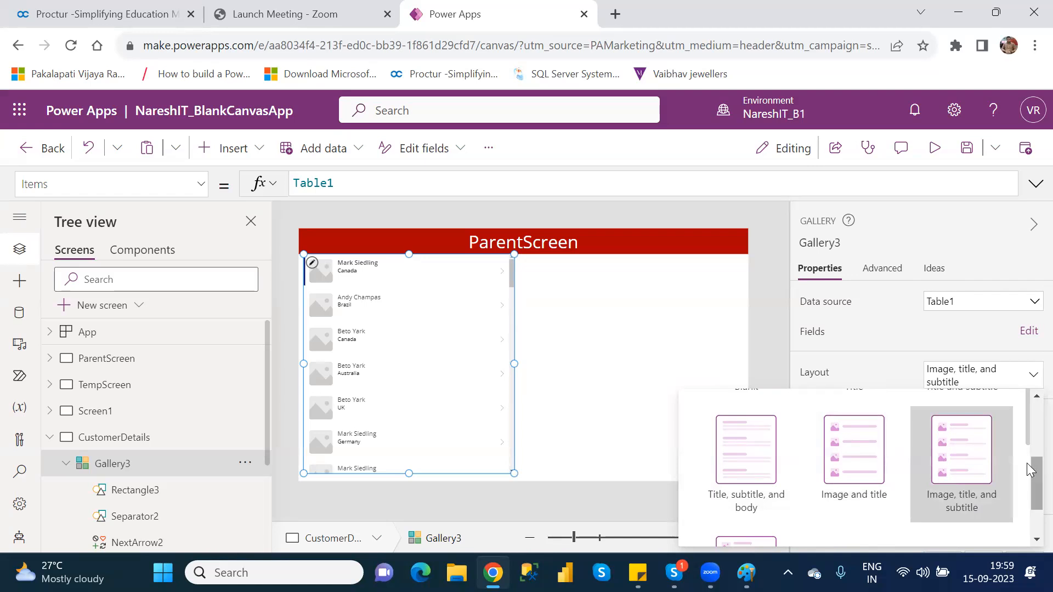
left_click_drag(1026, 463, 1027, 492)
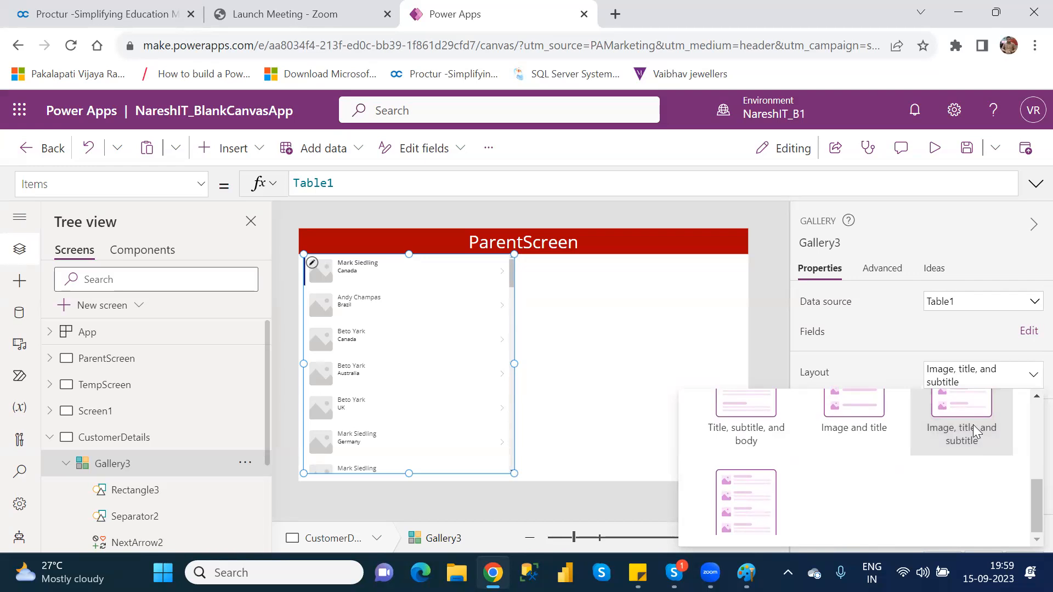
mouse_move(1032, 510)
left_mouse_down()
mouse_move(1031, 466)
mouse_move(1031, 496)
left_mouse_up()
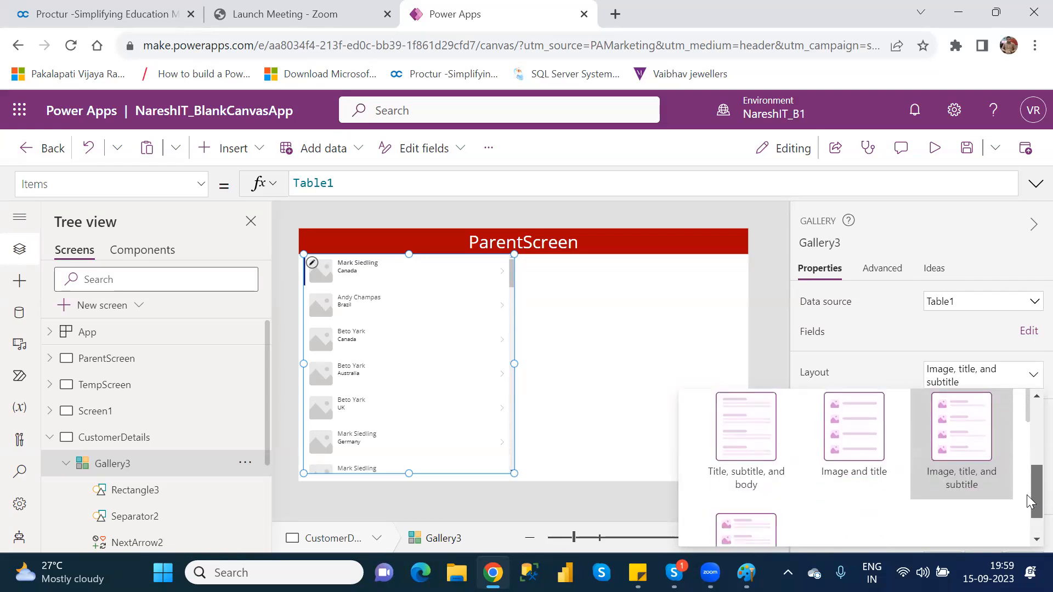
left_click(750, 441)
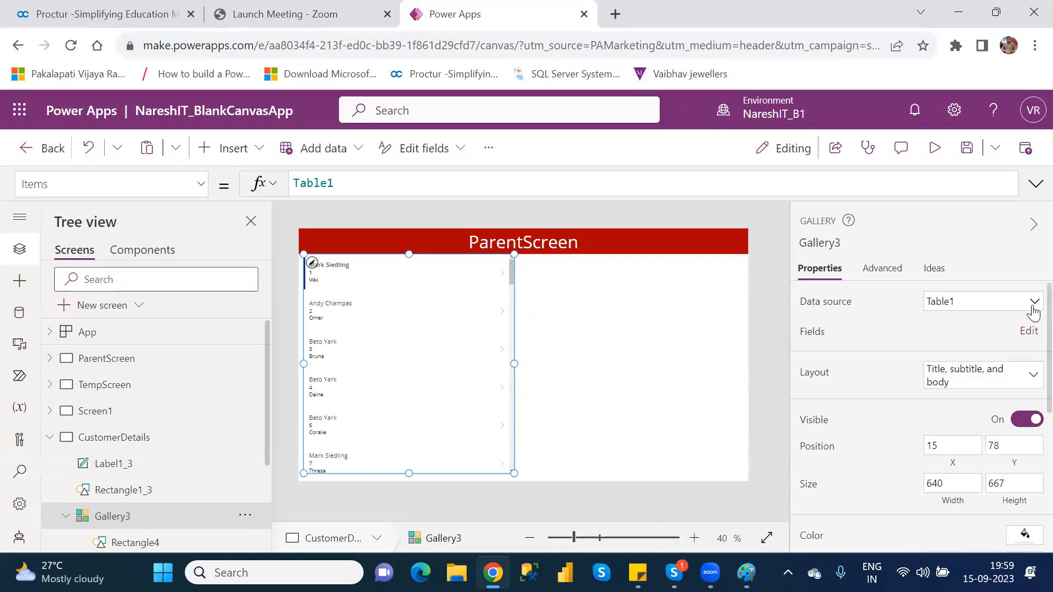
scroll(1026, 324, "down", 2)
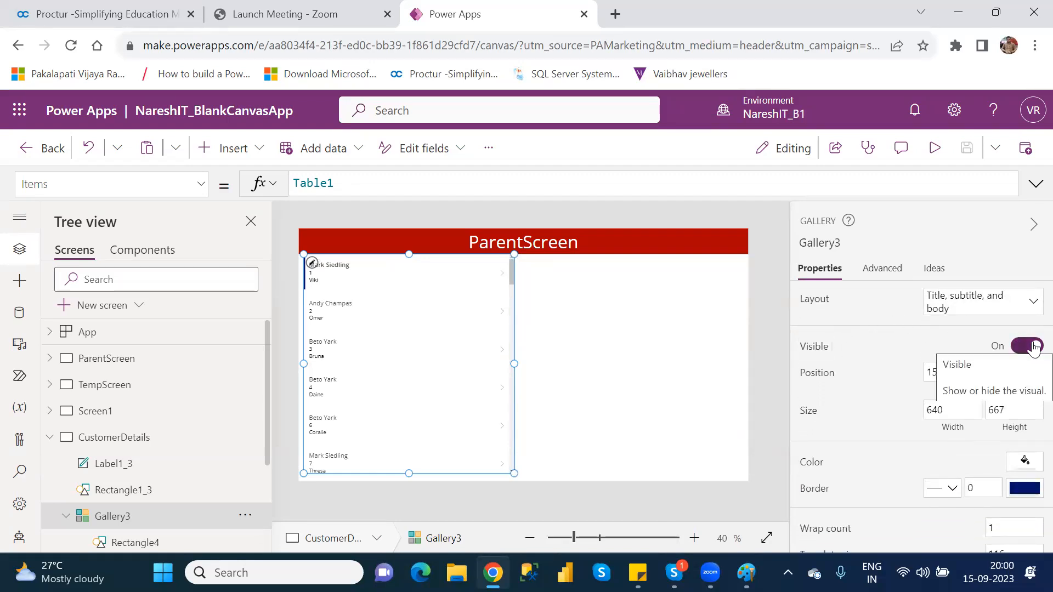
left_click(1034, 346)
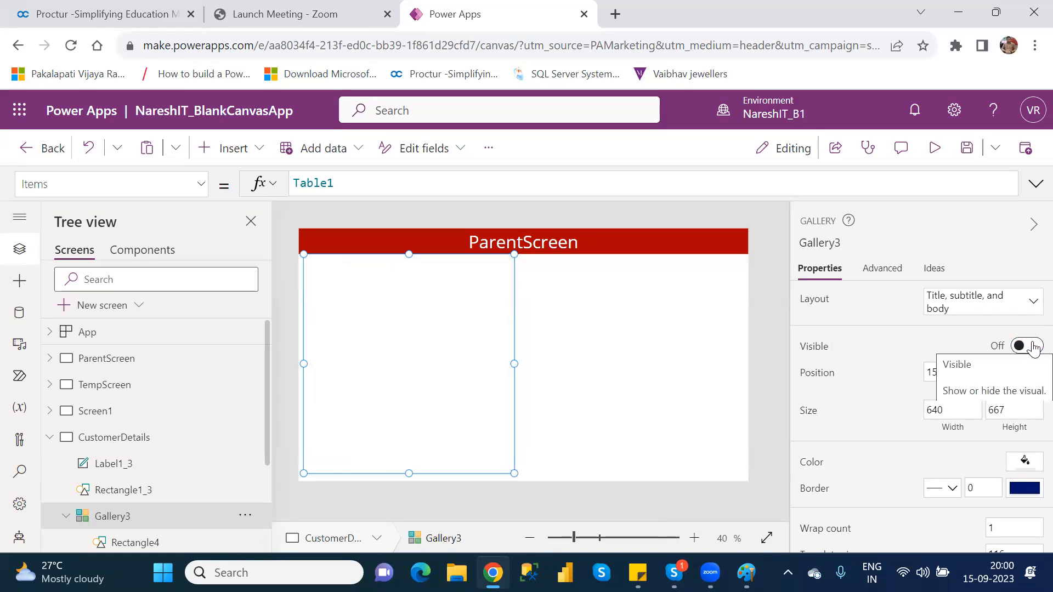
left_click(1034, 346)
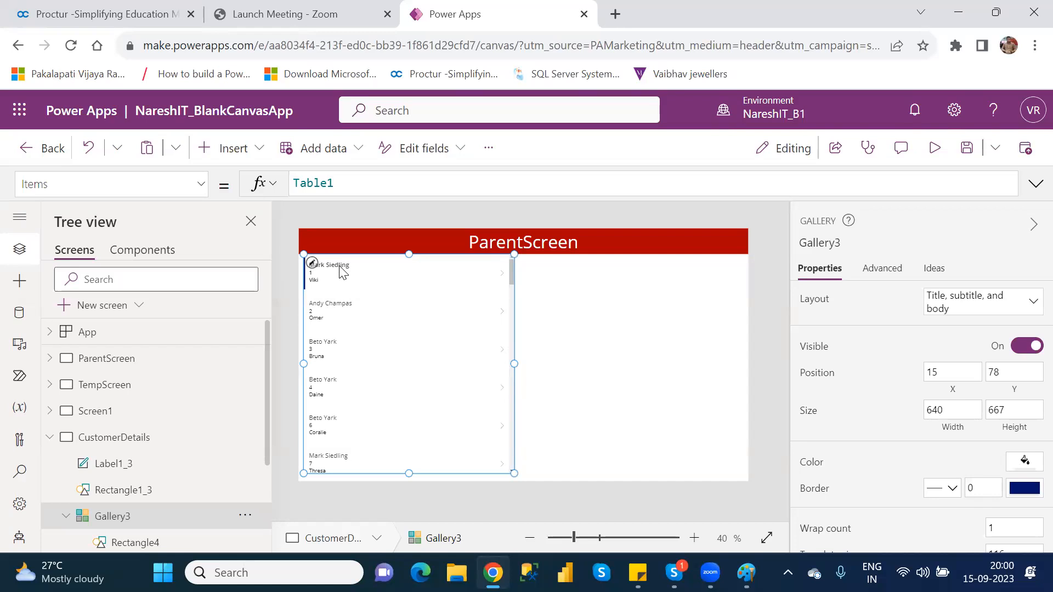
Fill Gallery3's items with light orange, RGBA(250, 155, 112, 1), then reselect Gallery3.
left_click(1025, 462)
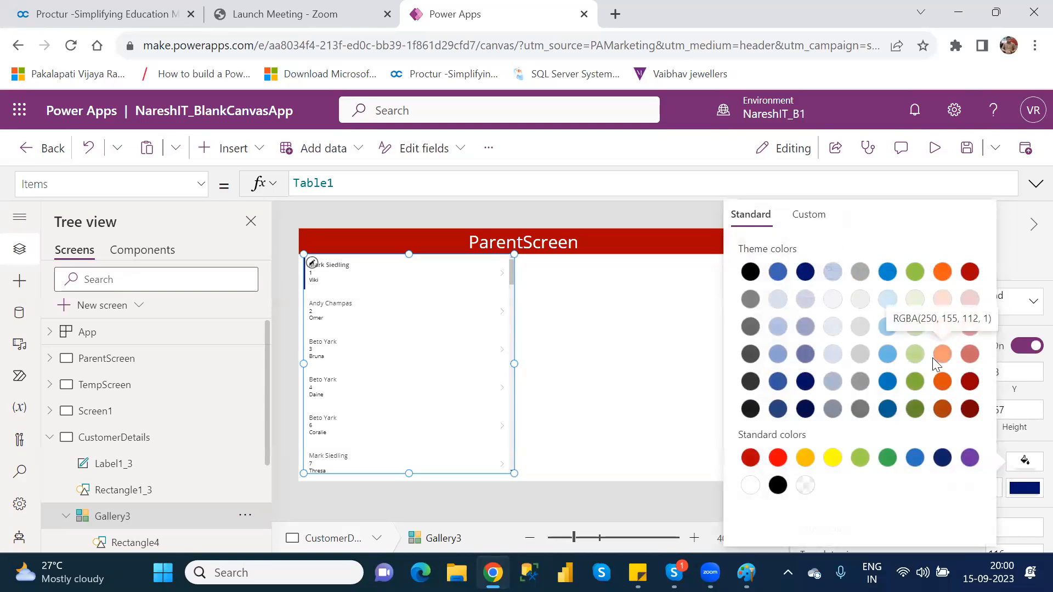
left_click(943, 362)
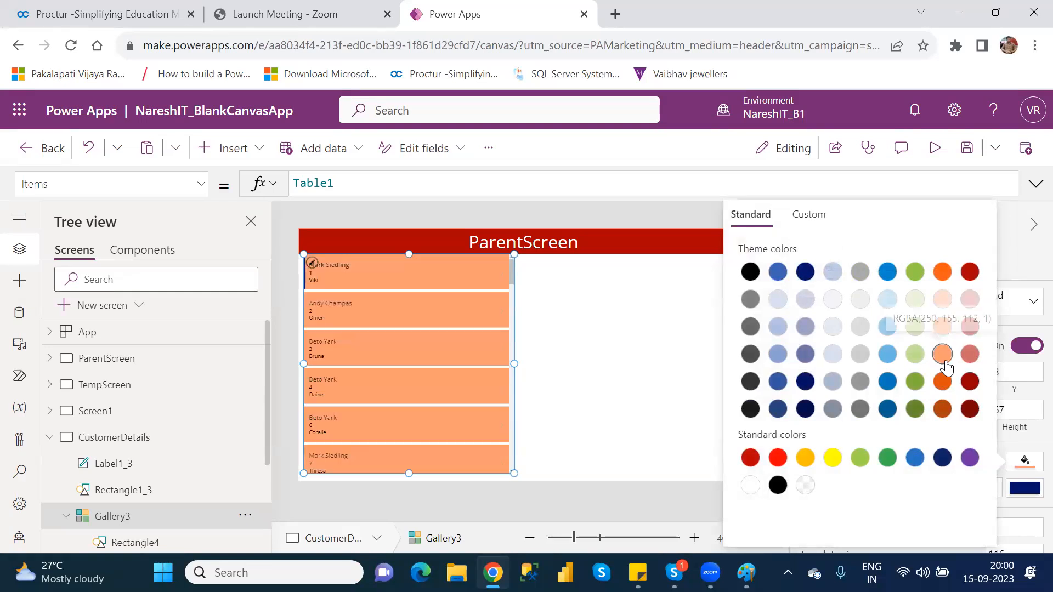
left_click(653, 341)
left_click(654, 341)
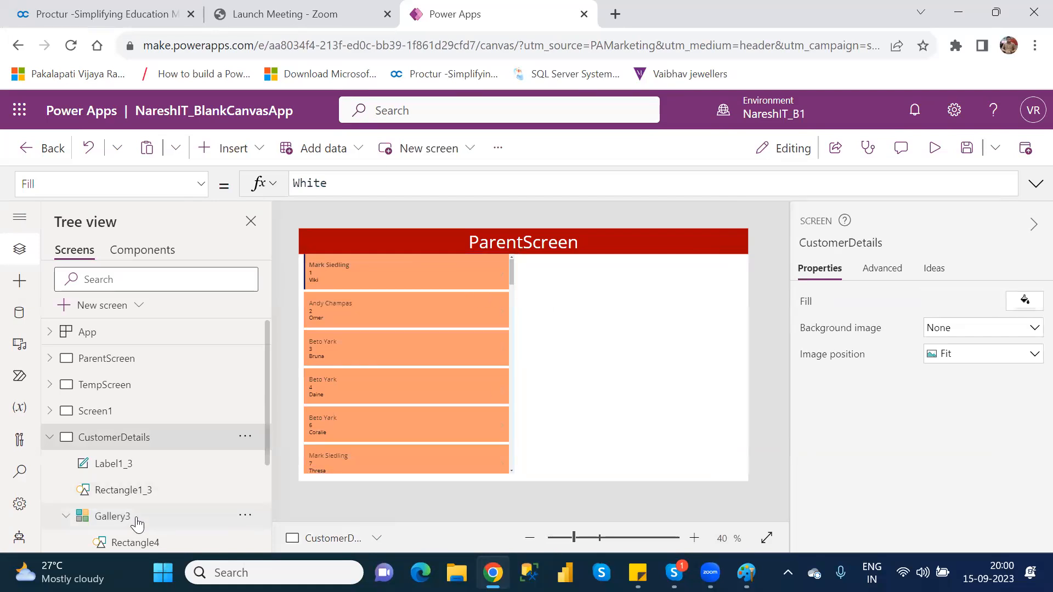
left_click(112, 517)
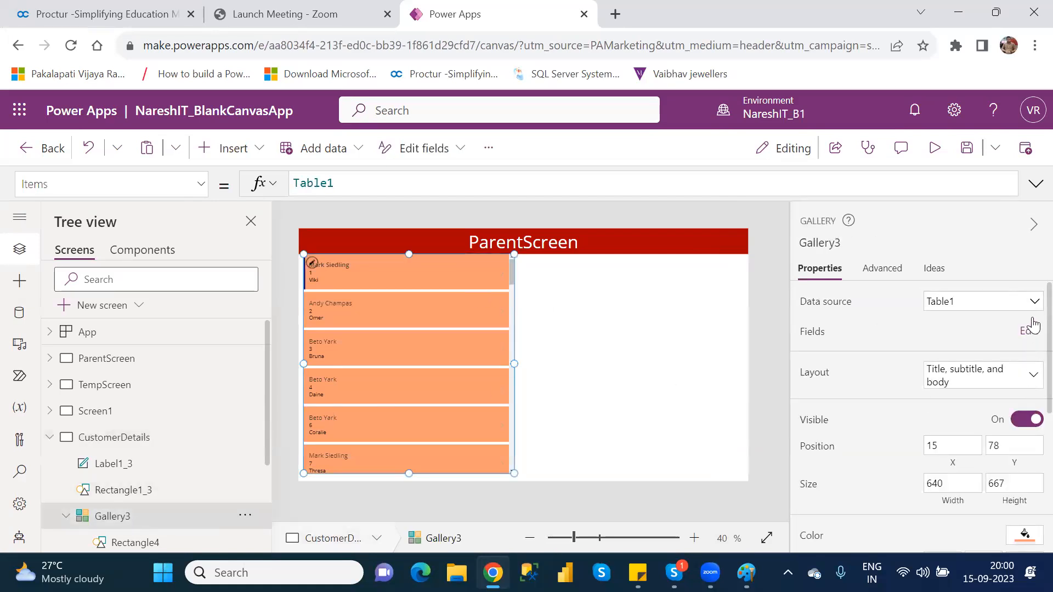
scroll(1030, 351, "down", 3)
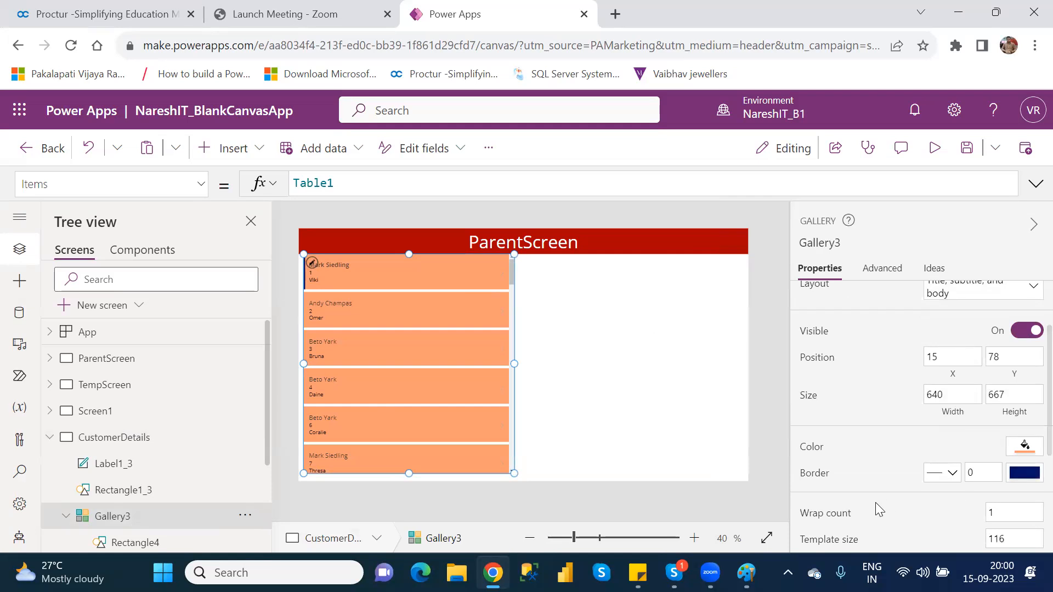
scroll(1034, 388, "down", 3)
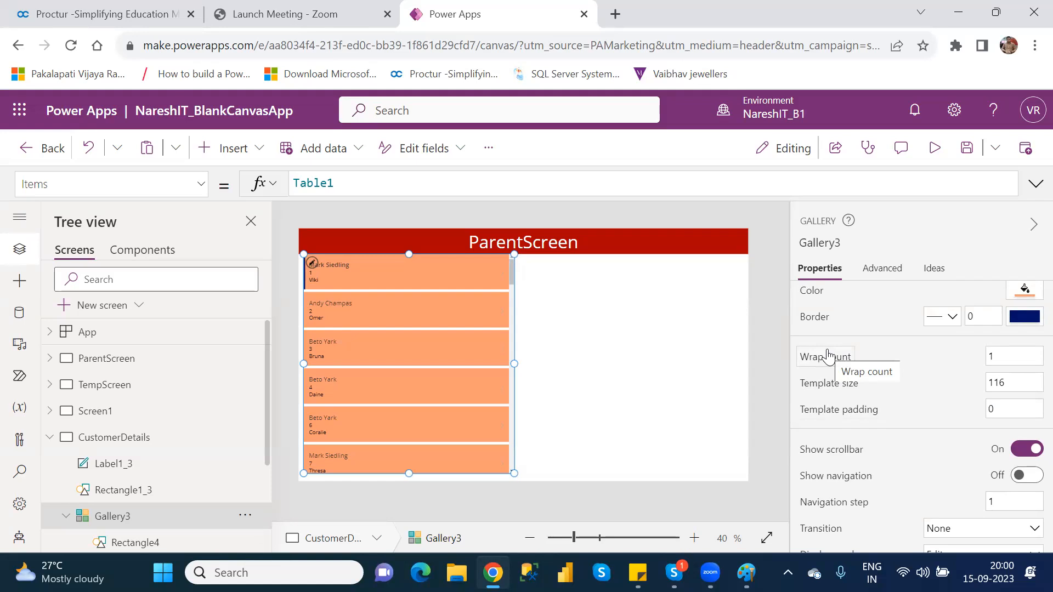
Change Gallery3's wrap count from 1 to 3, briefly trying 5 before settling on 3.
left_click(1007, 354)
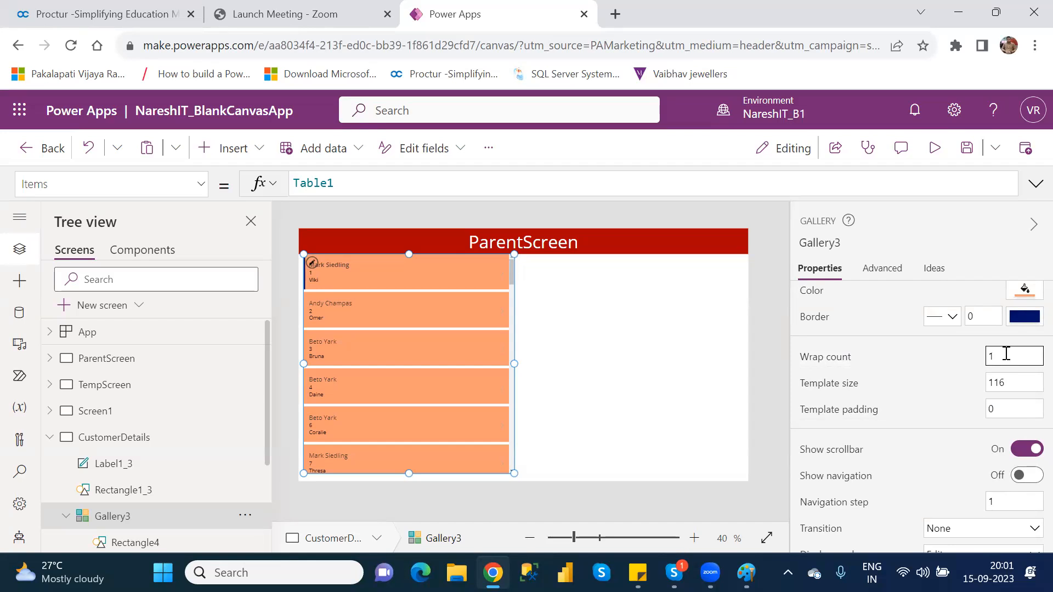
key("BackSpace")
type("3")
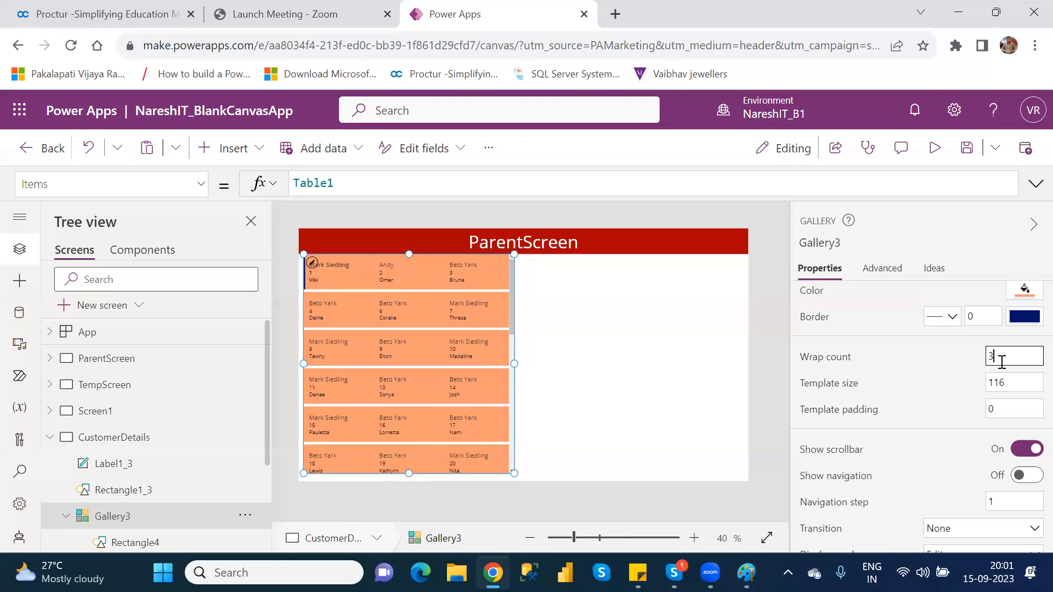
key("BackSpace")
type("5")
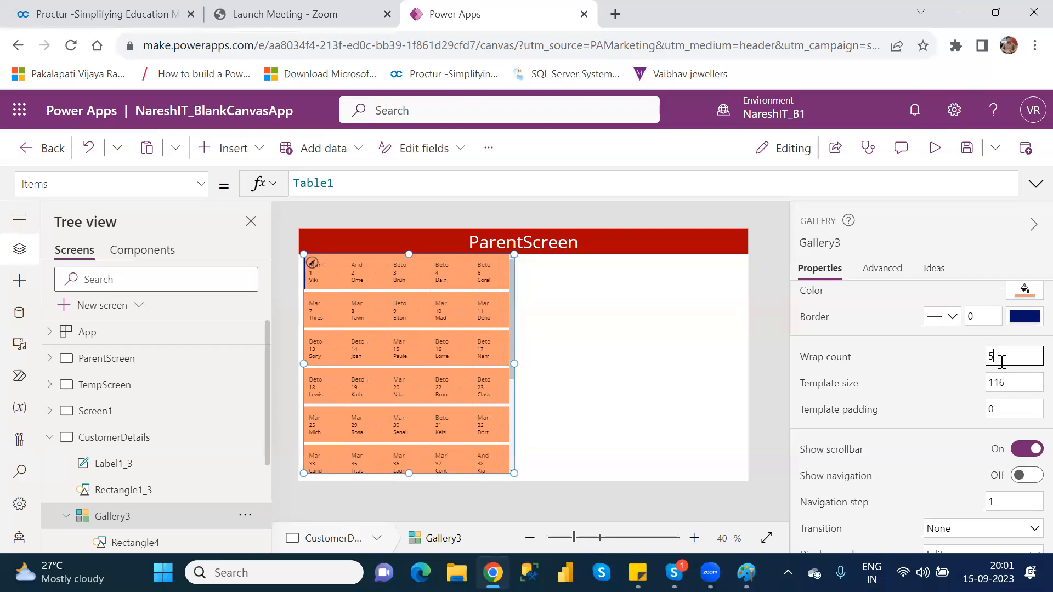
key("BackSpace")
type("3")
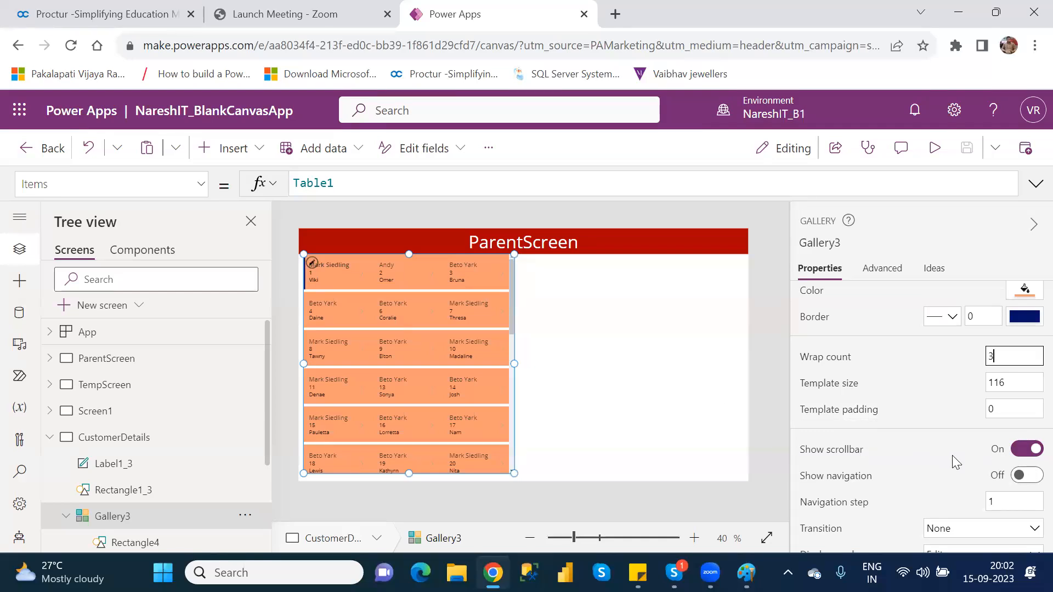
Toggle Gallery3's Show scrollbar off and back on, then switch Show navigation On.
scroll(516, 329, "down", 5)
scroll(524, 433, "up", 5)
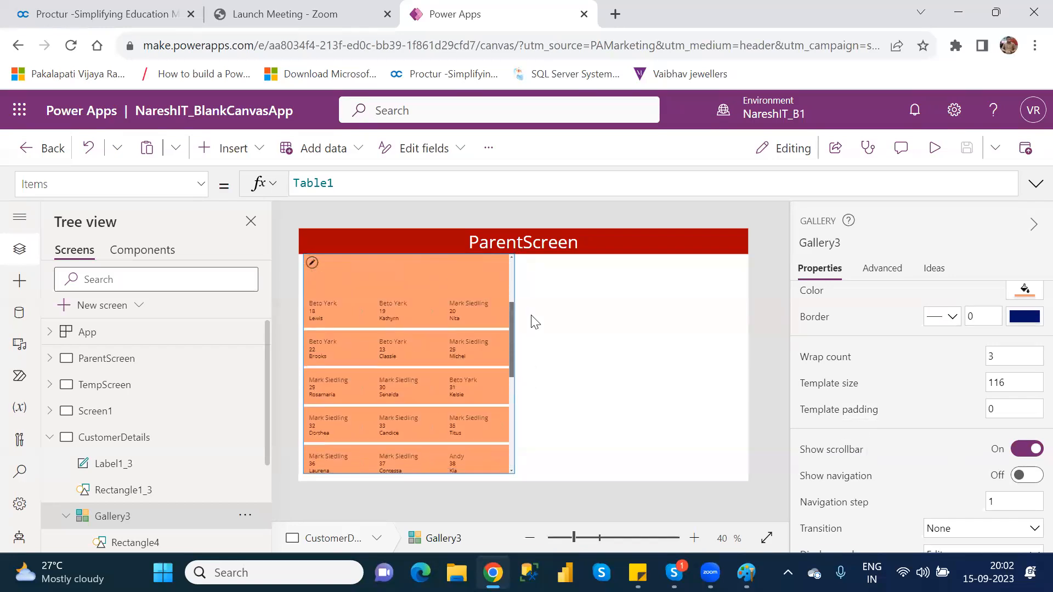
left_click(1024, 449)
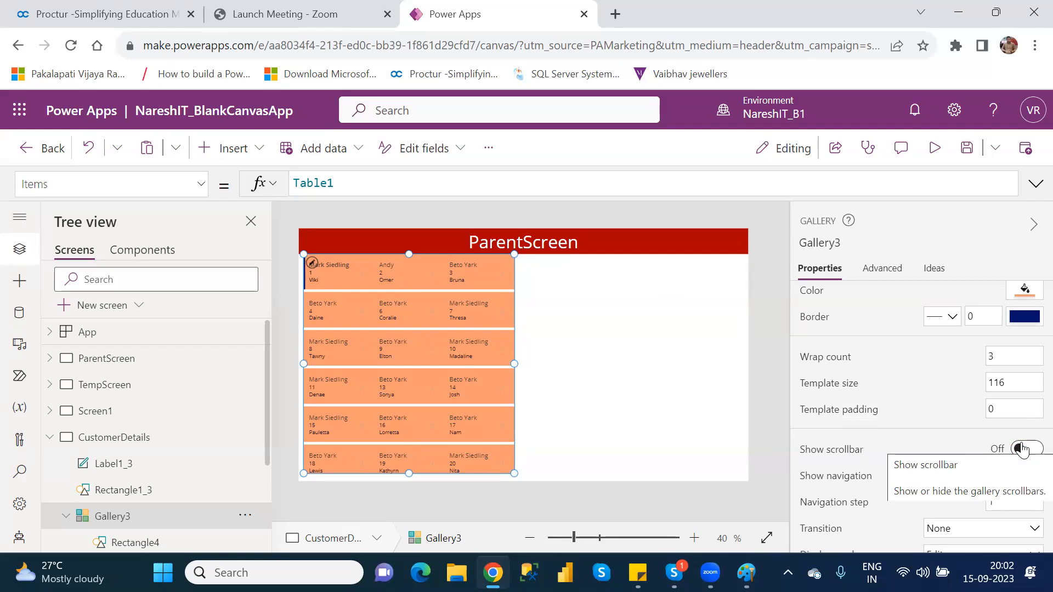
left_click(1023, 449)
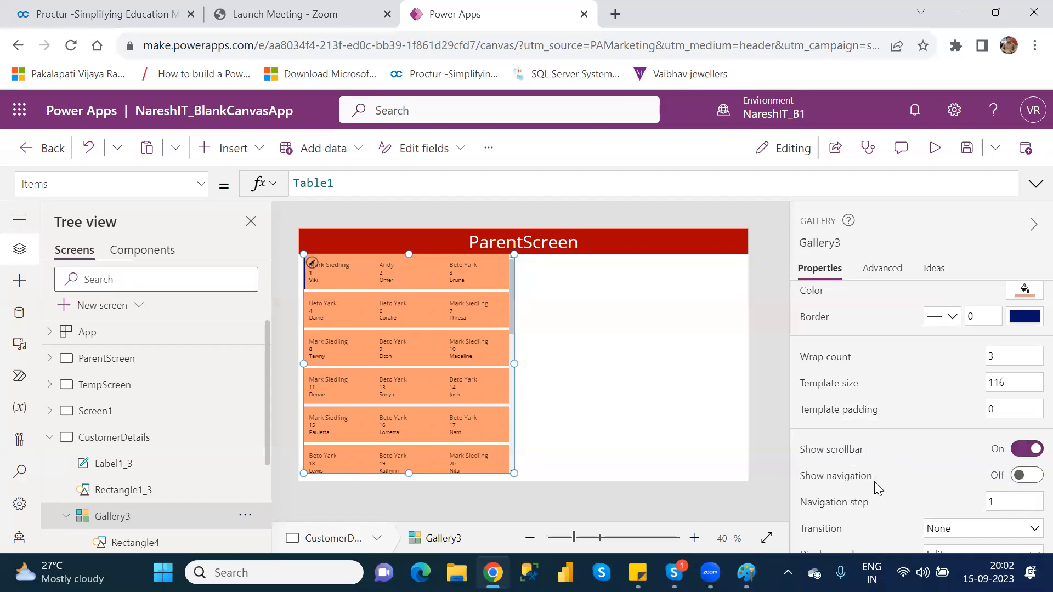
left_click(1034, 478)
Preview the app, move the gallery down one row with its arrow, then exit the preview.
left_click(944, 158)
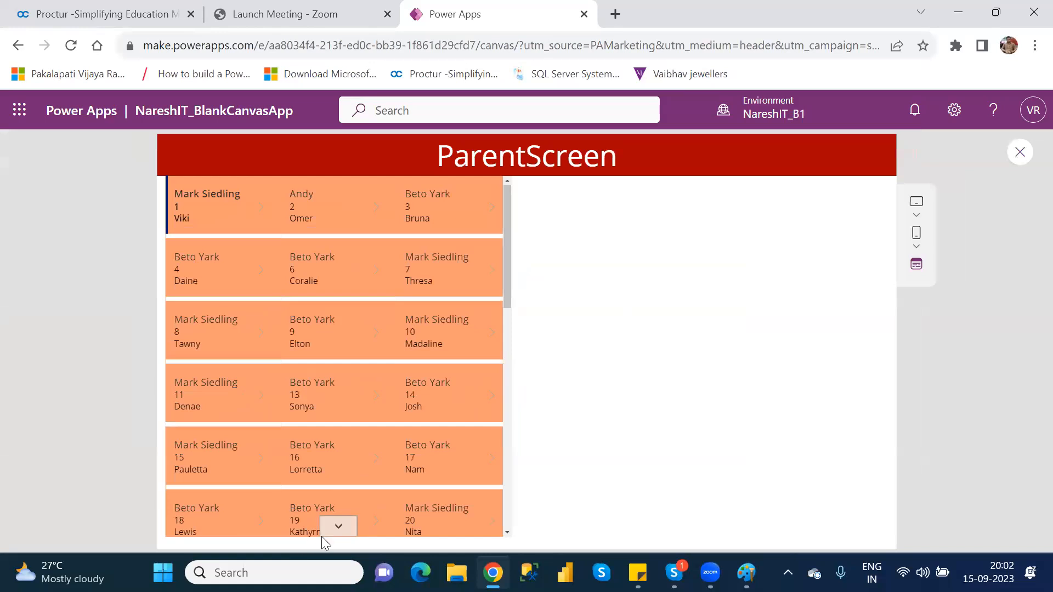
left_click(337, 527)
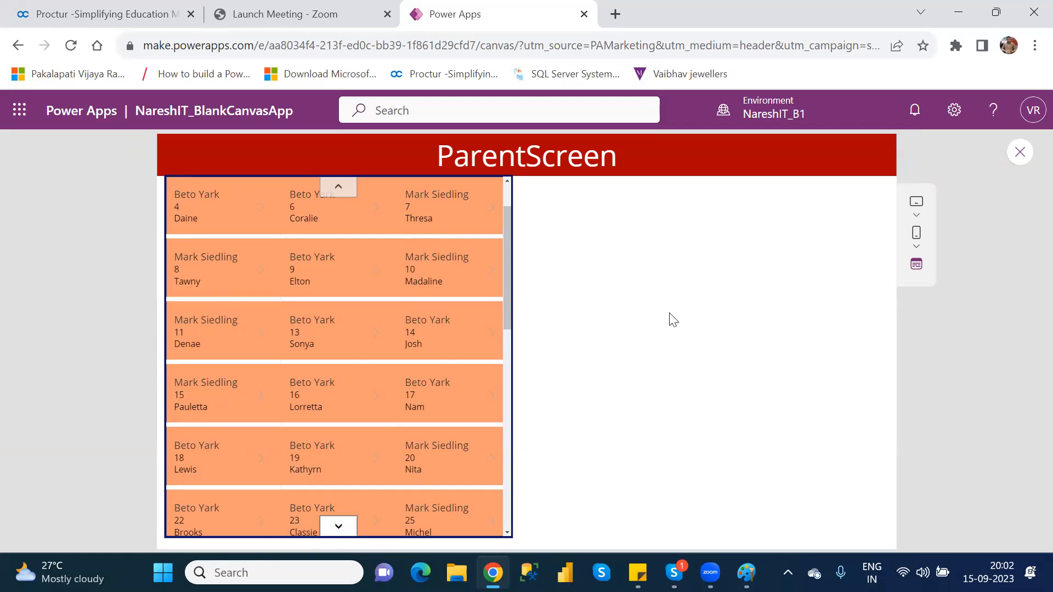
left_click(1025, 158)
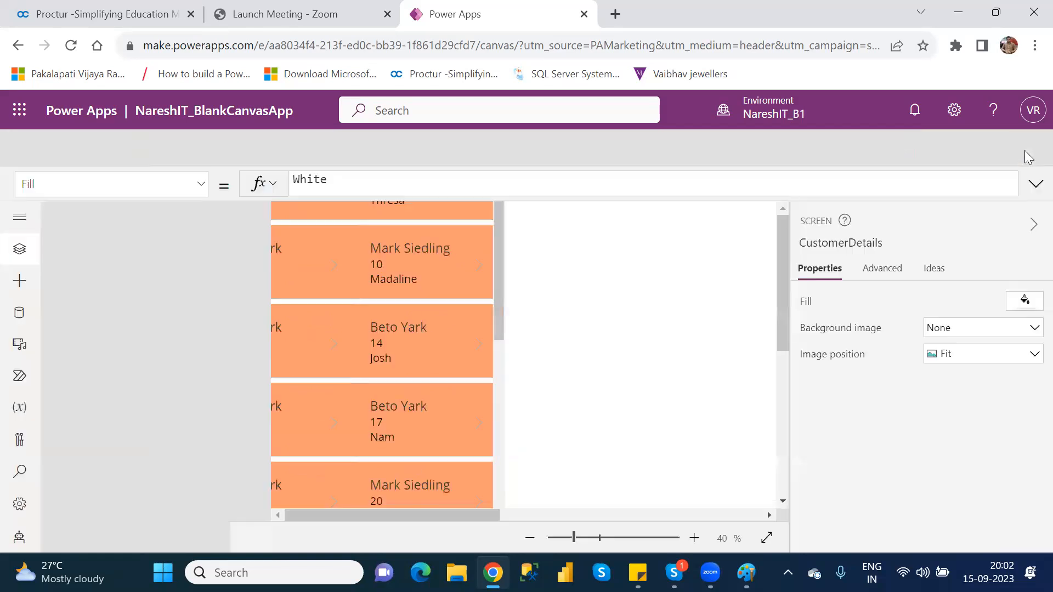
left_click(678, 405)
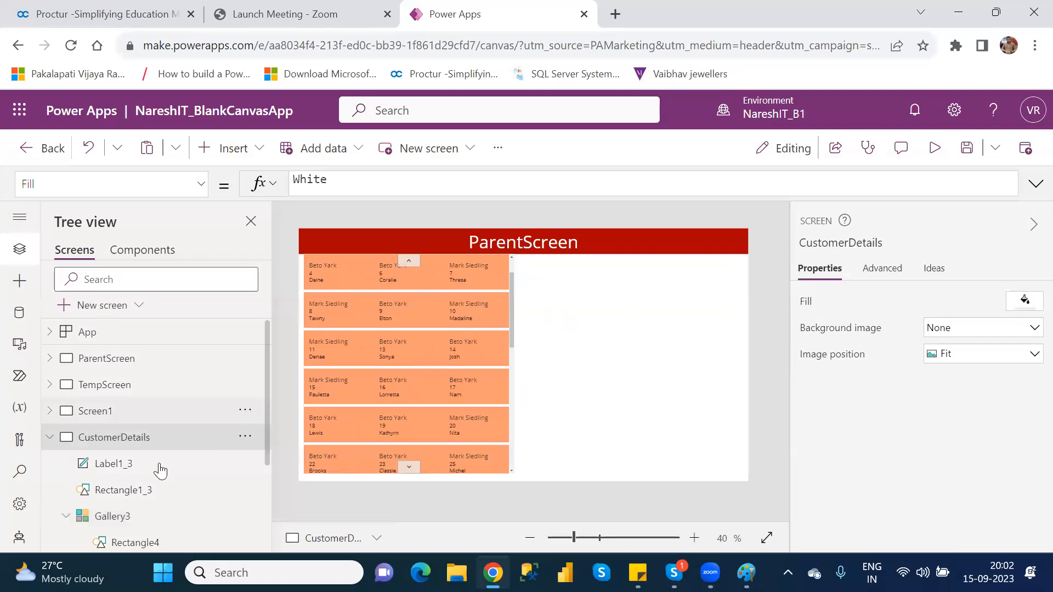
Turn Gallery3's Show scrollbar Off in its properties.
left_click(113, 516)
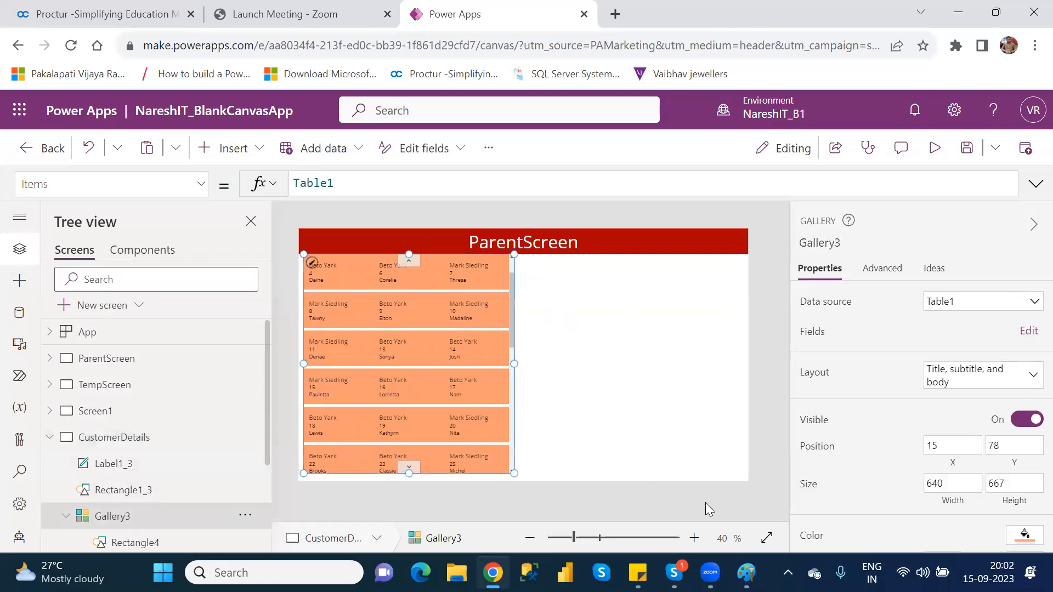
scroll(1029, 362, "down", 3)
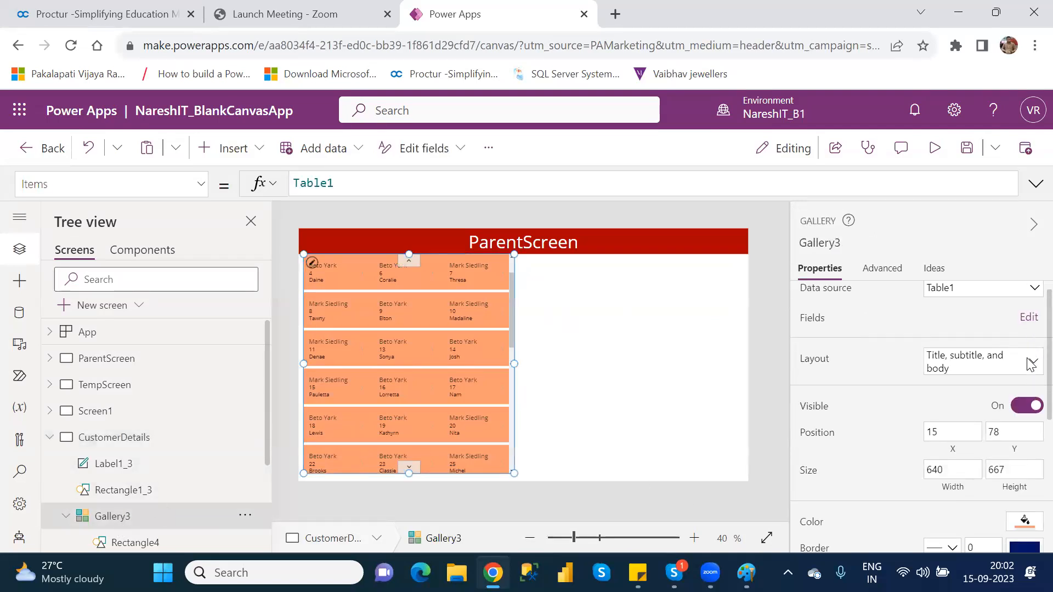
scroll(1030, 442, "down", 1)
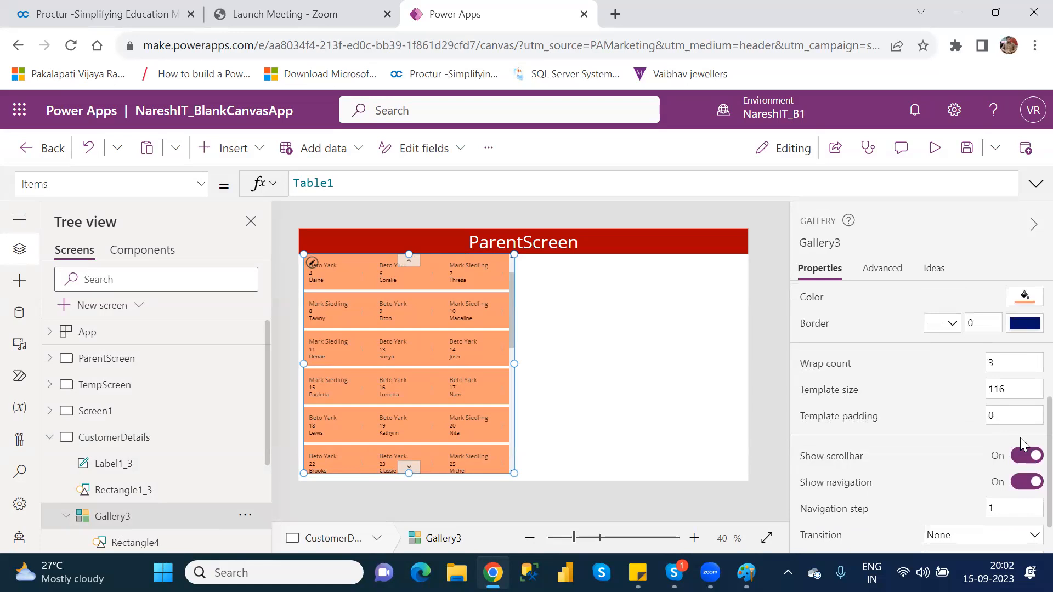
left_click(1021, 461)
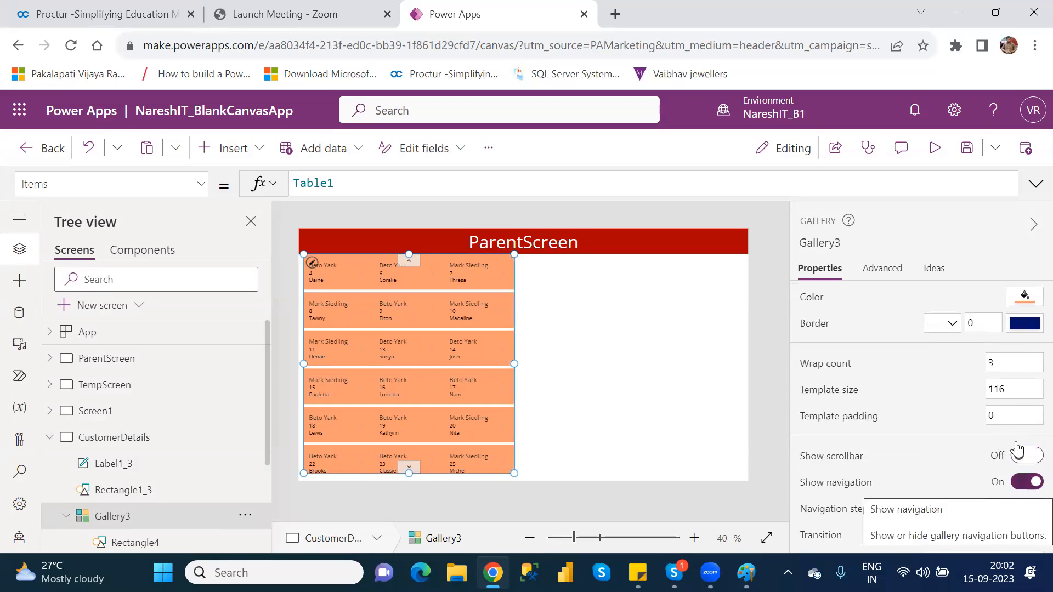
Preview again, moving the gallery down and back up one row with the arrows.
left_click(937, 148)
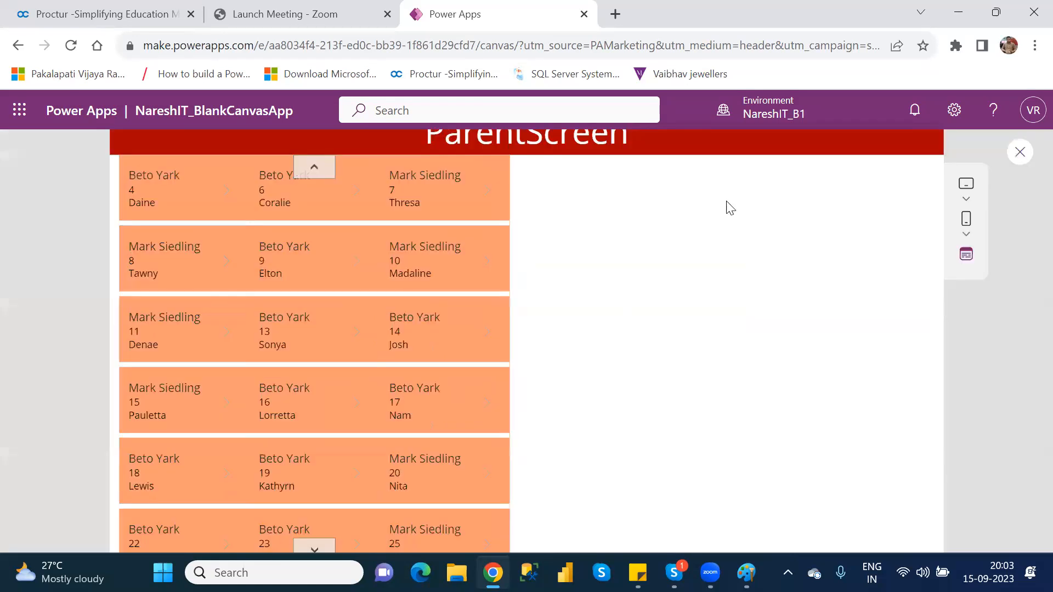
left_click(339, 527)
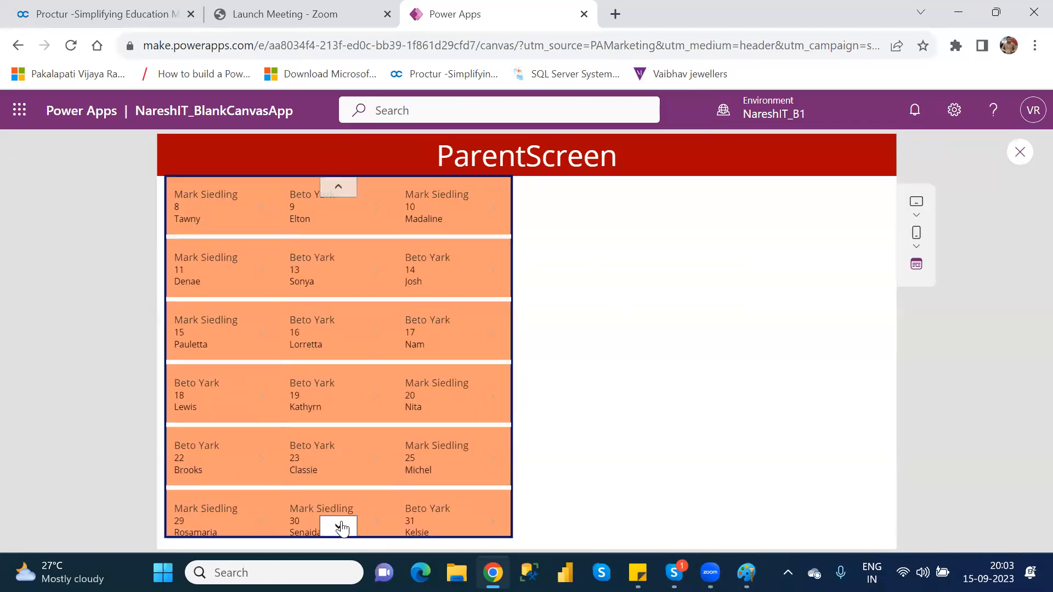
left_click(334, 187)
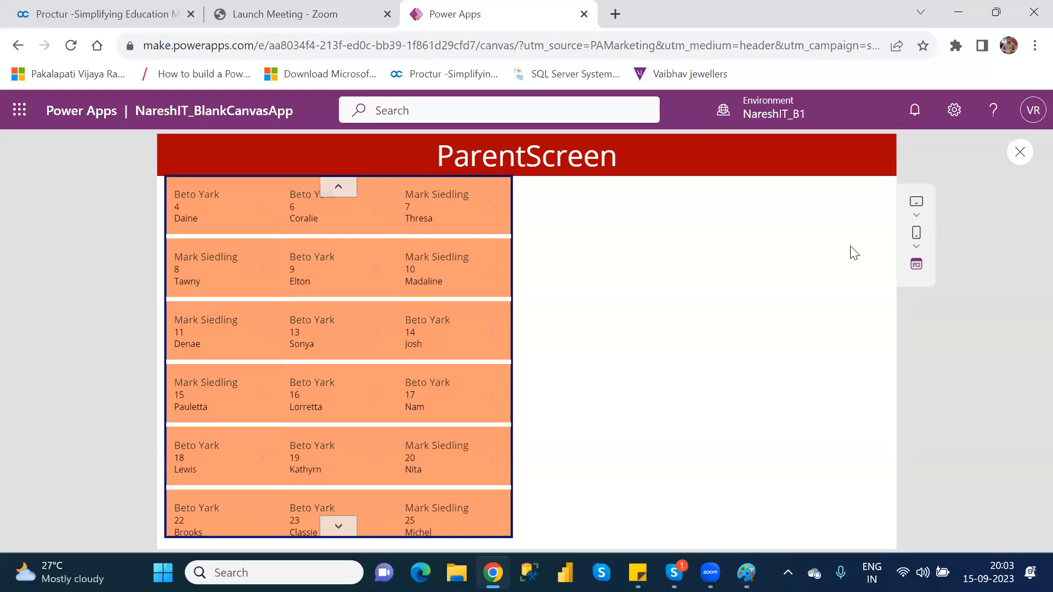
left_click(1018, 155)
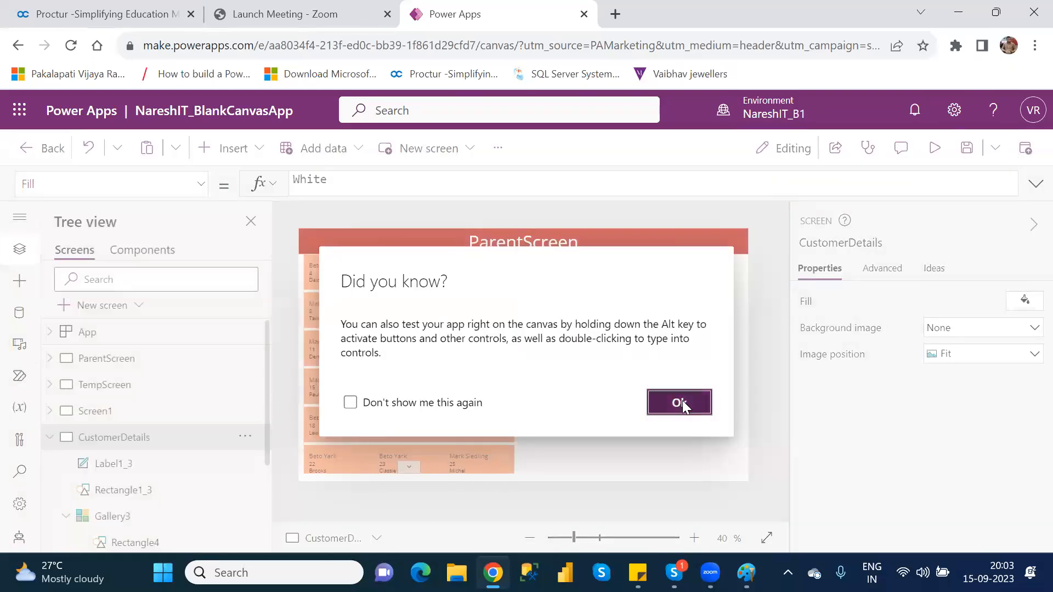
Set Gallery3's Show navigation to Off and Show scrollbar back to On.
left_click(680, 403)
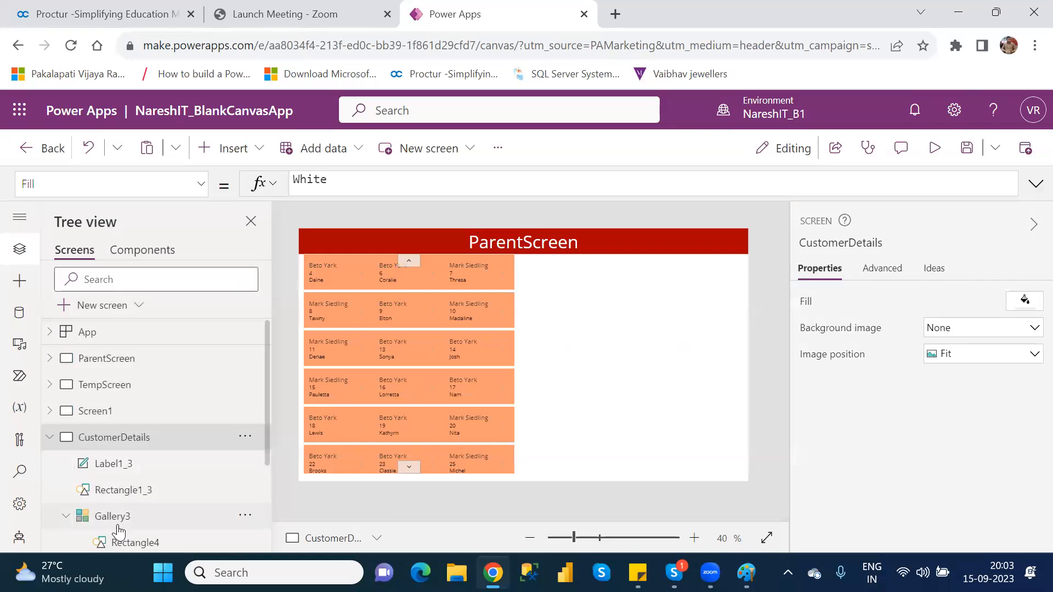
left_click(117, 526)
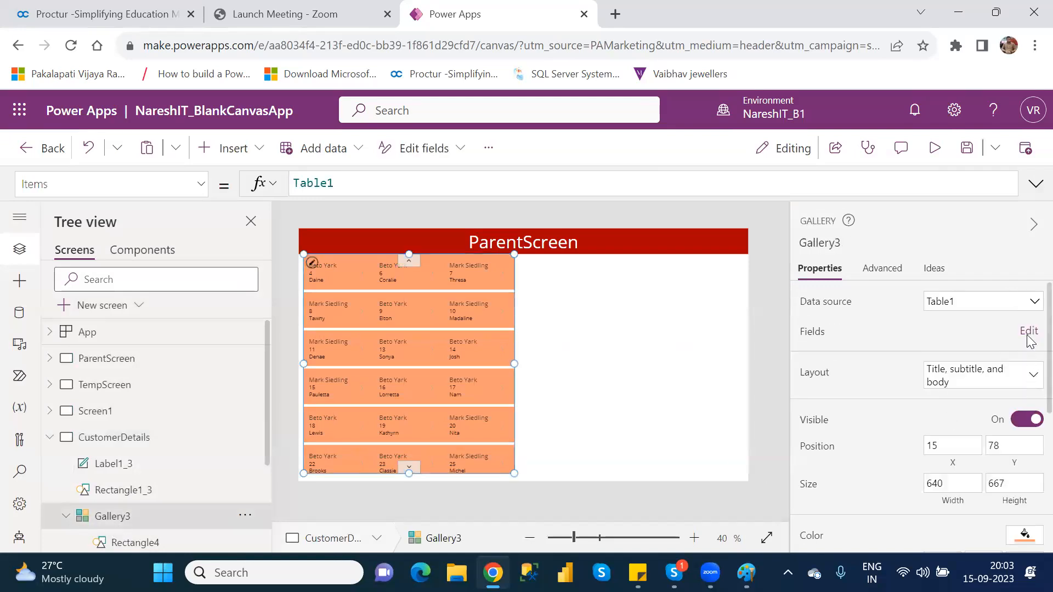
scroll(1029, 343, "down", 3)
scroll(1028, 410, "down", 3)
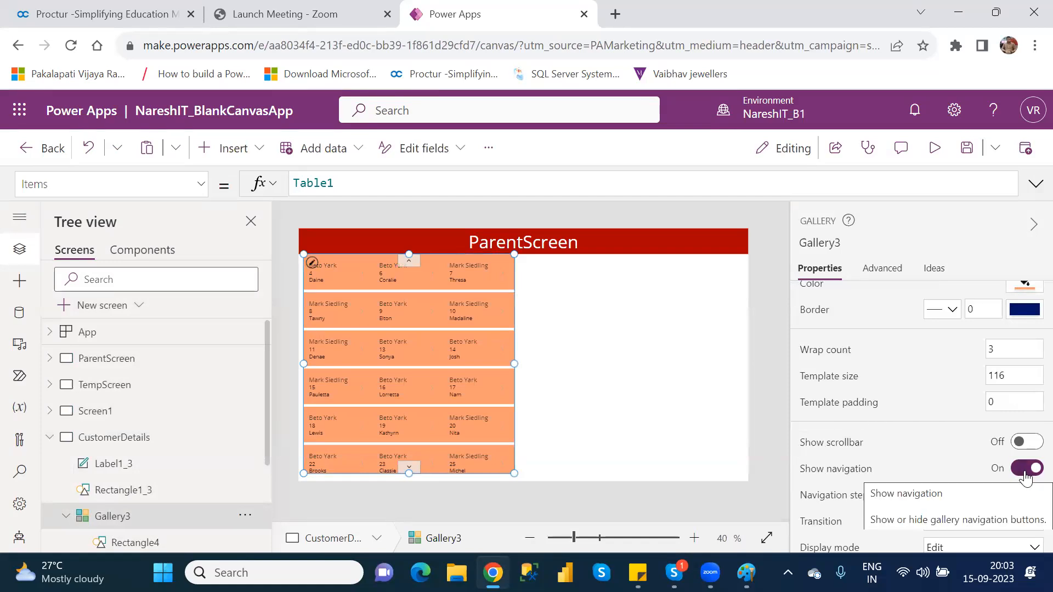
left_click(1027, 469)
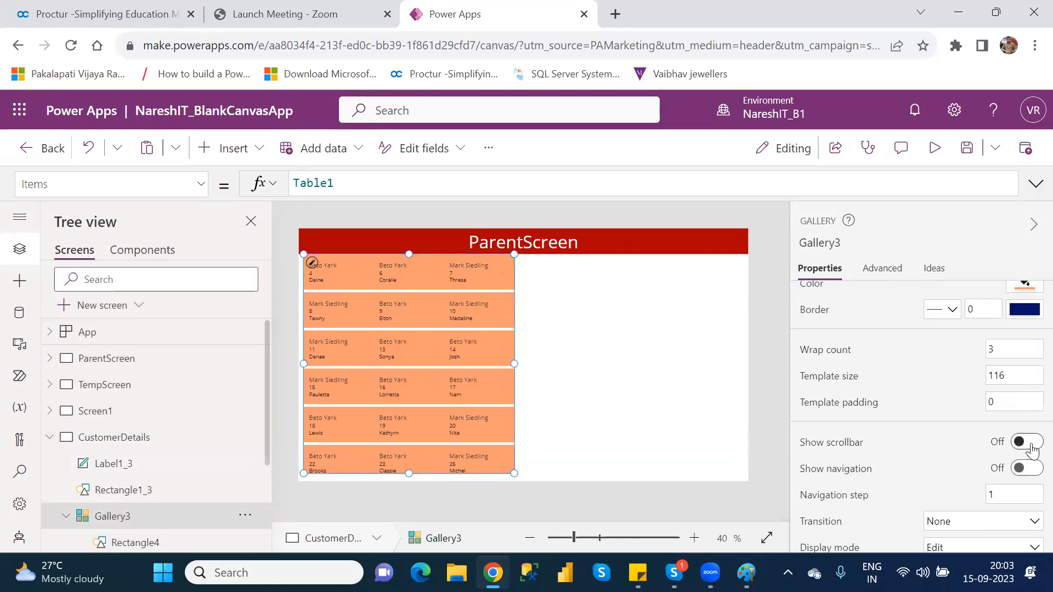
left_click(1031, 443)
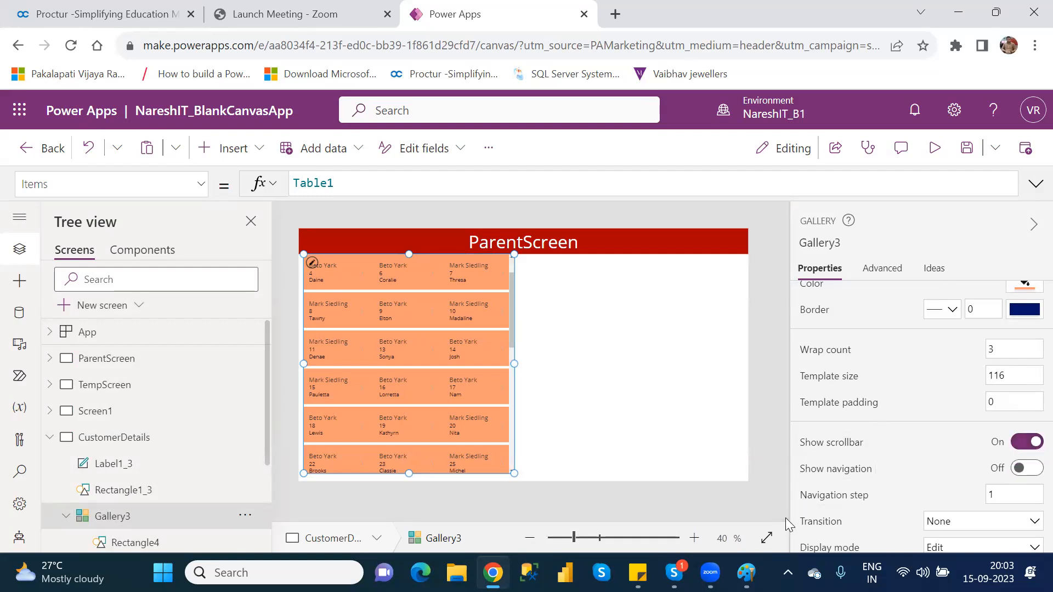
left_click(999, 496)
key("BackSpace")
type("2")
left_click_drag(510, 312, 517, 452)
left_click(512, 272)
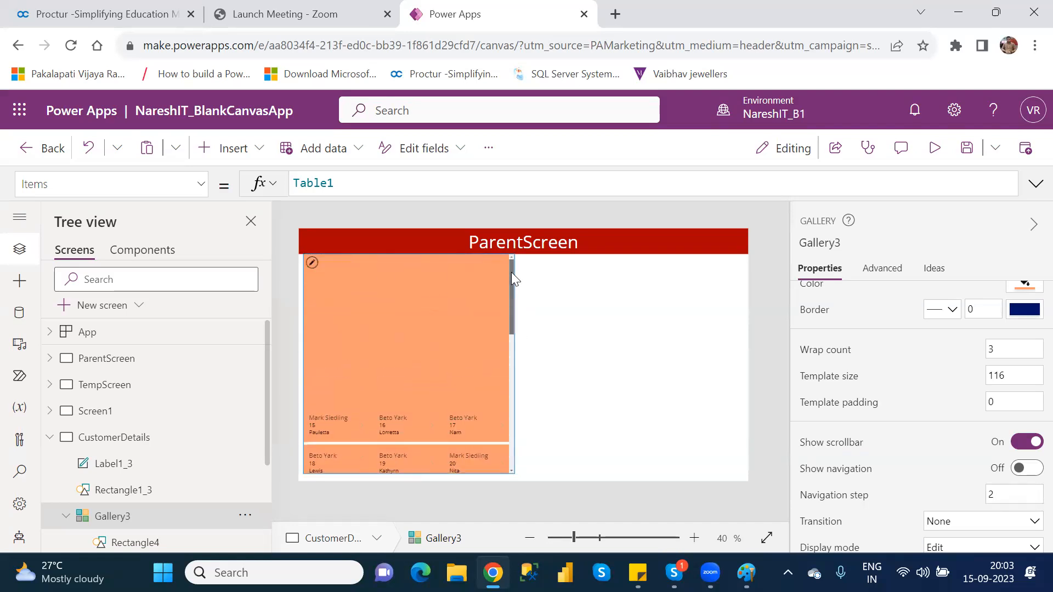
left_click(1000, 495)
type("1")
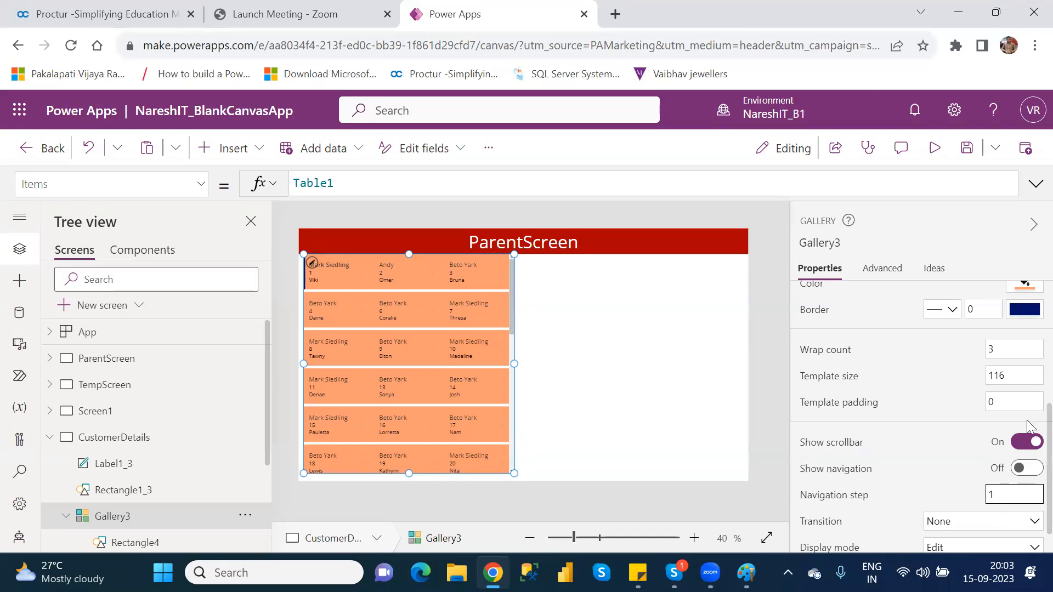
scroll(1029, 428, "down", 1)
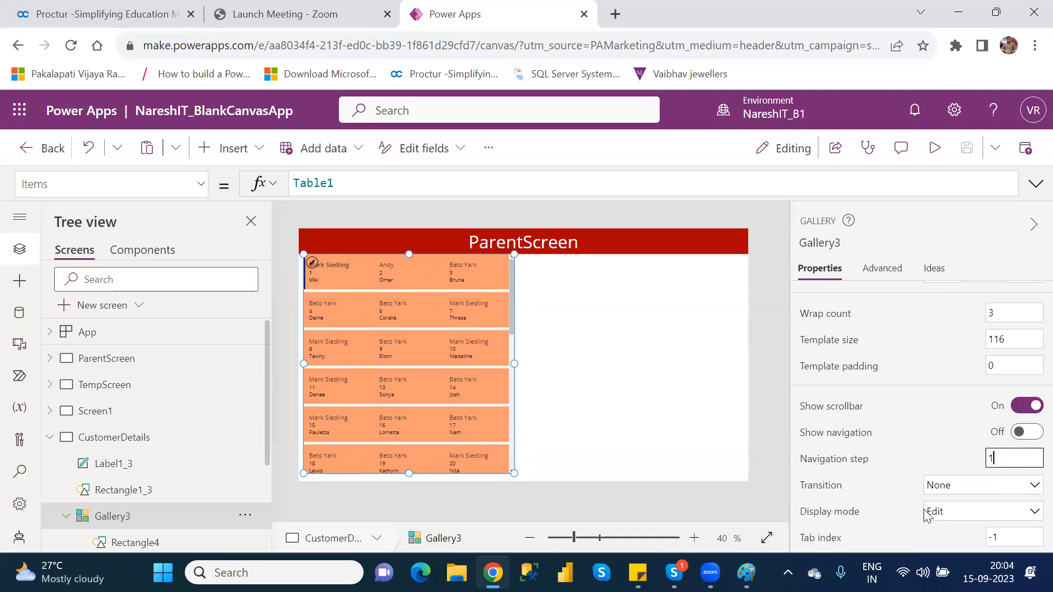
left_click(965, 515)
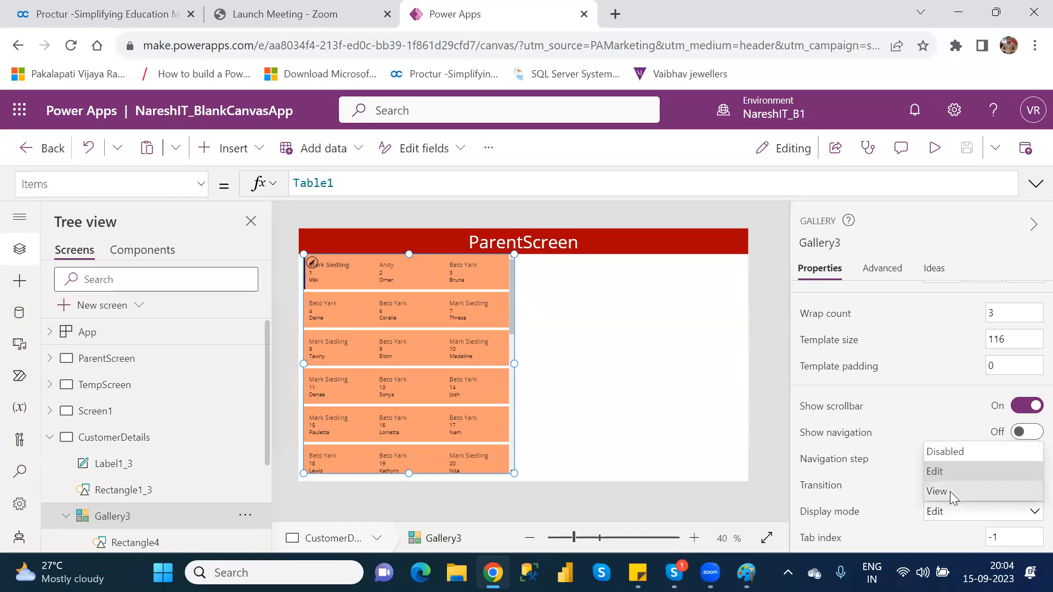
left_click(950, 491)
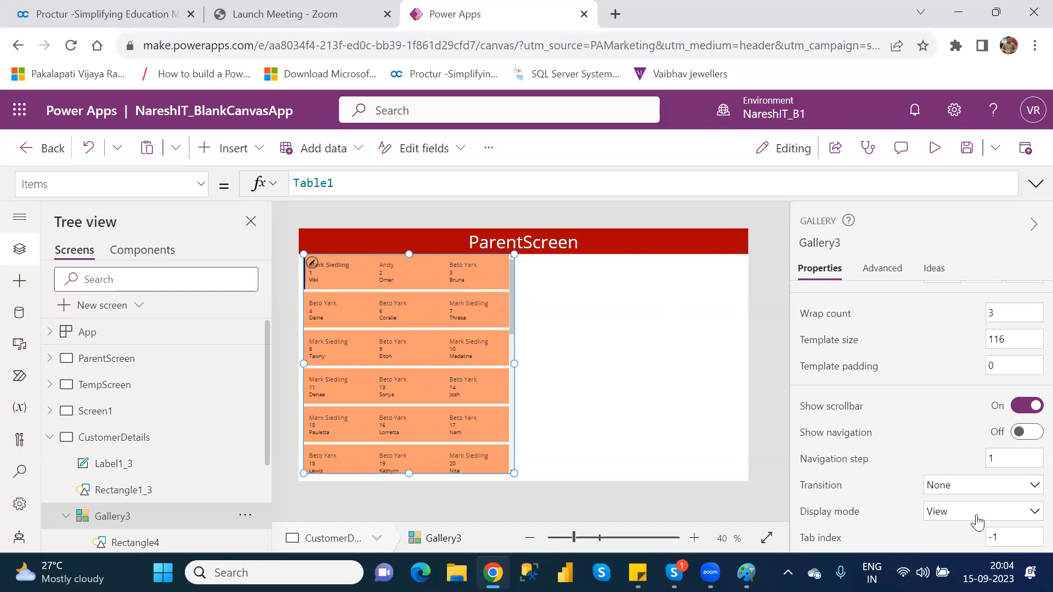
left_click(961, 522)
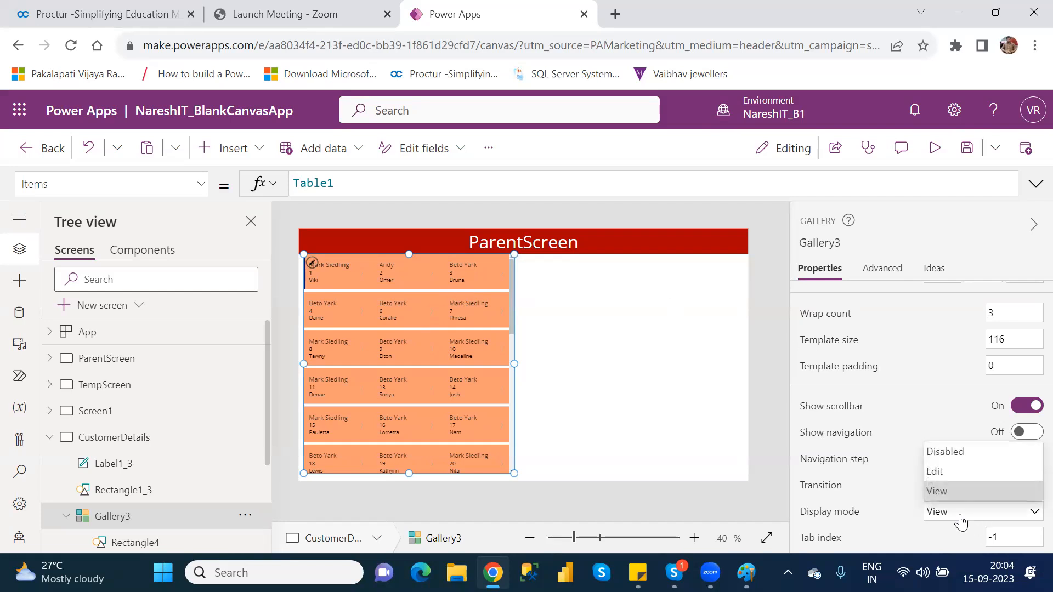
left_click(945, 469)
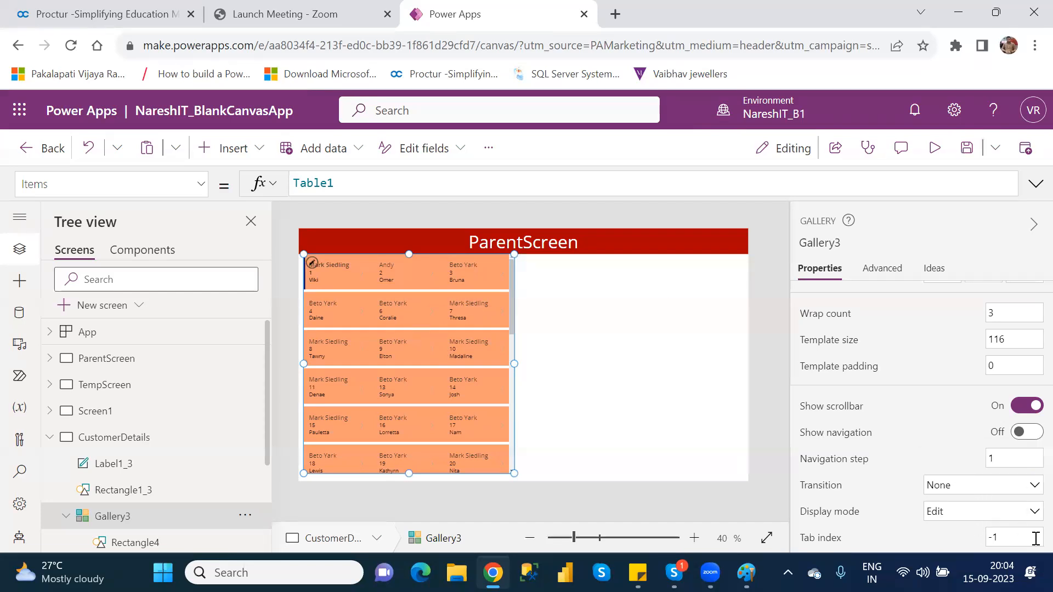
left_click(1015, 538)
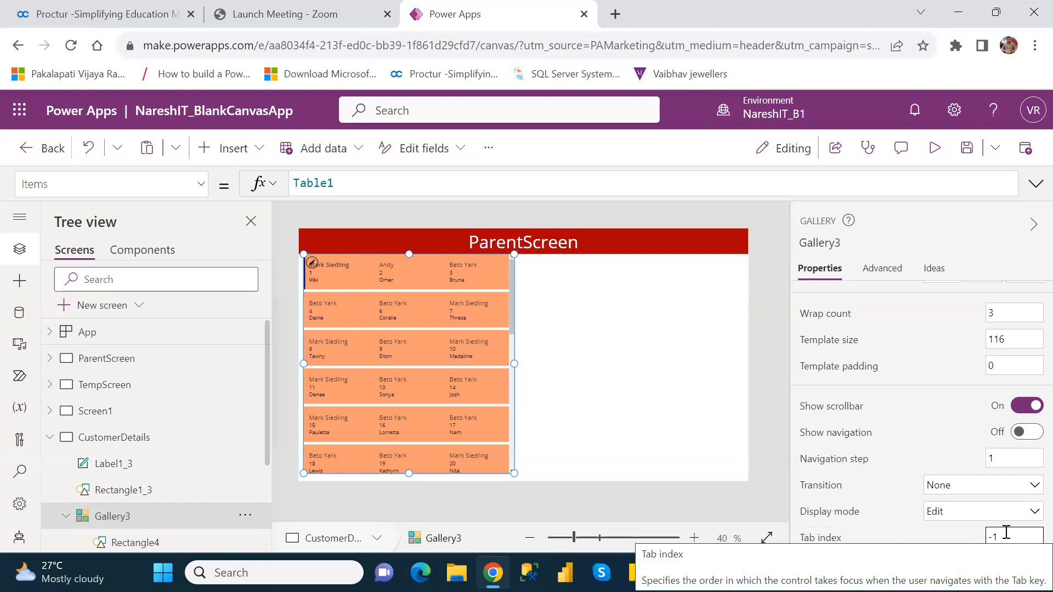
Set Gallery3's tab index back to -1 and save the app.
key("BackSpace")
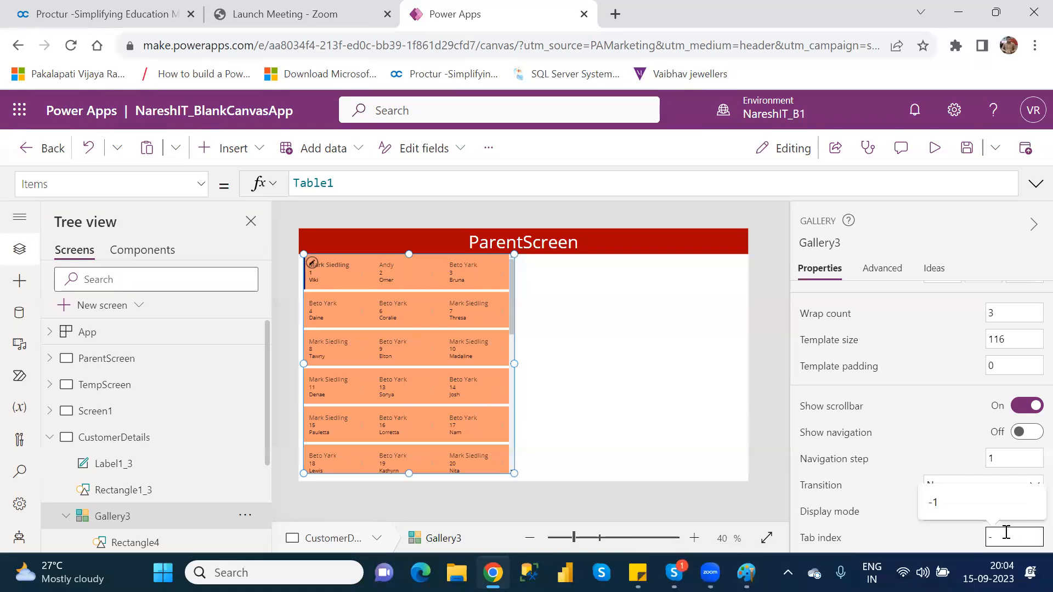
key("BackSpace")
type("2")
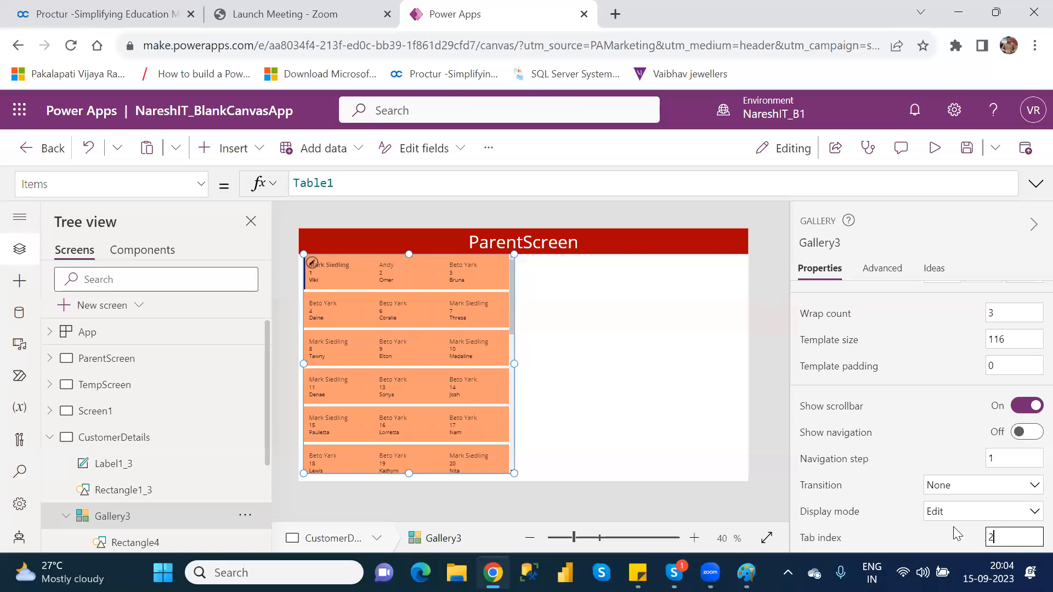
key("BackSpace")
type("-1")
key("Return")
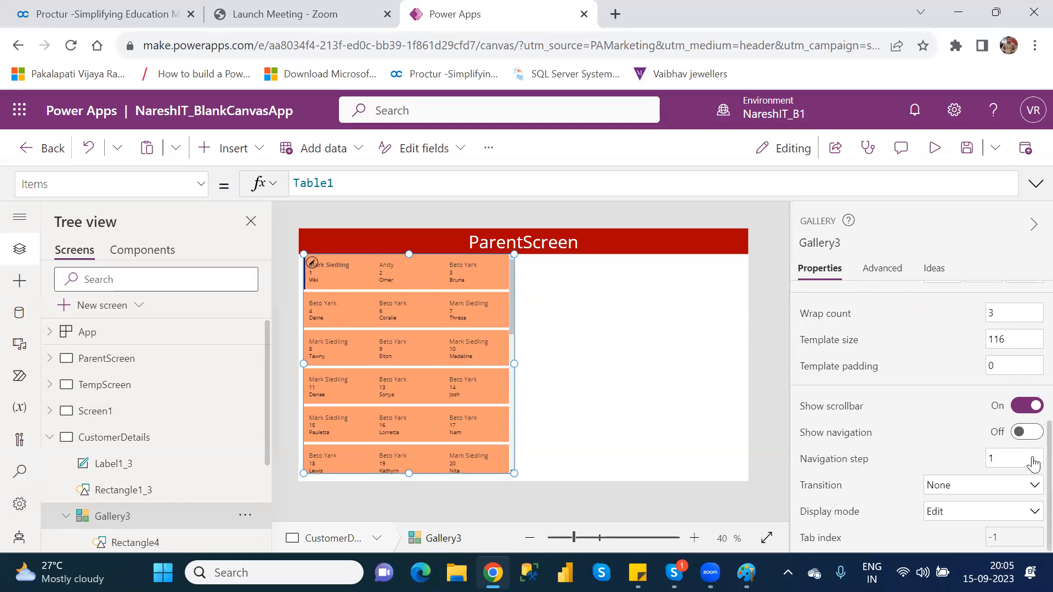
scroll(1033, 464, "up", 6)
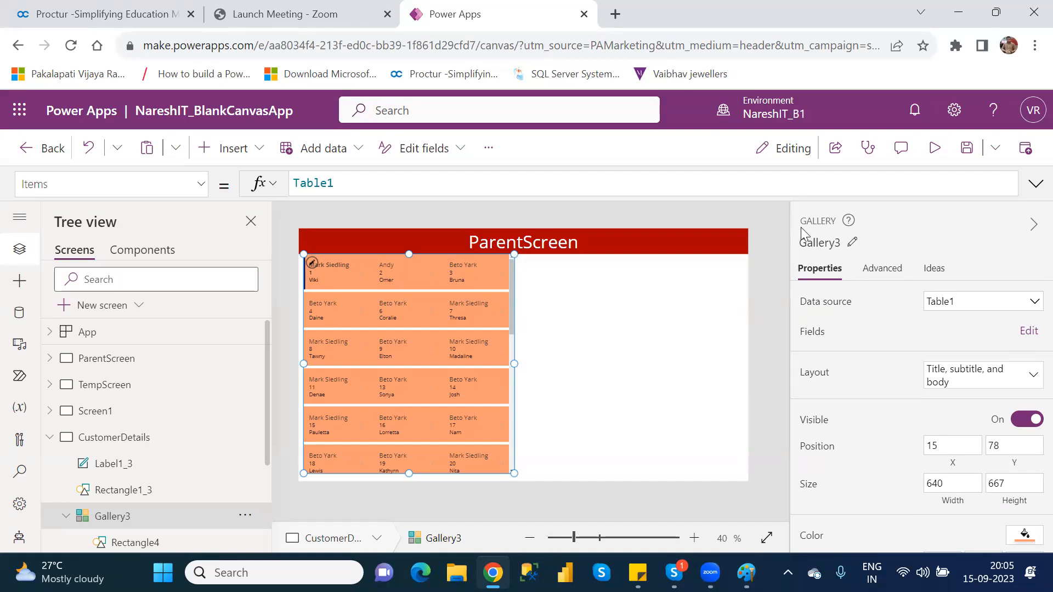
left_click(966, 153)
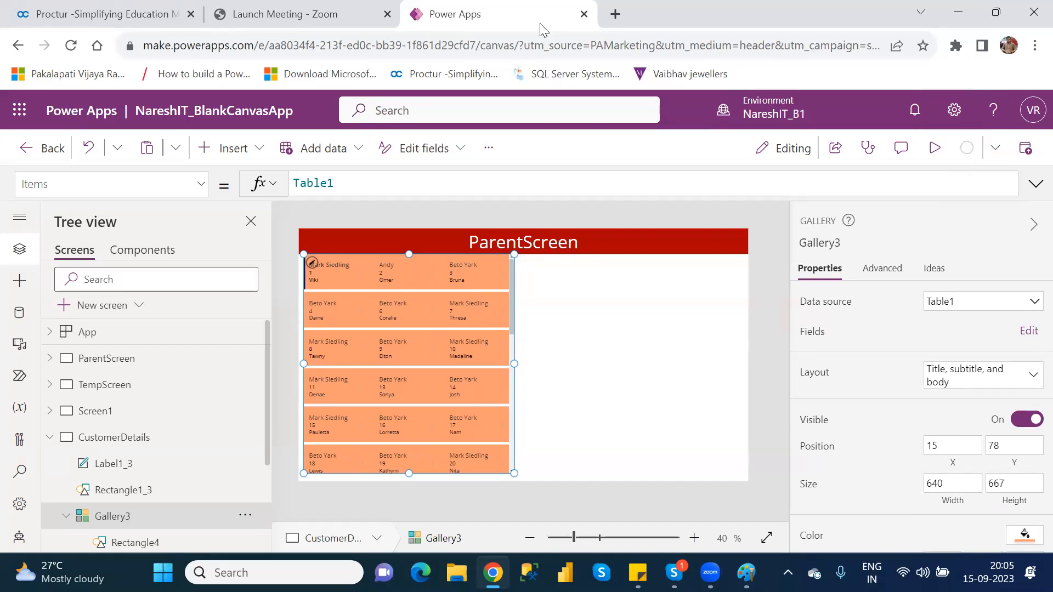